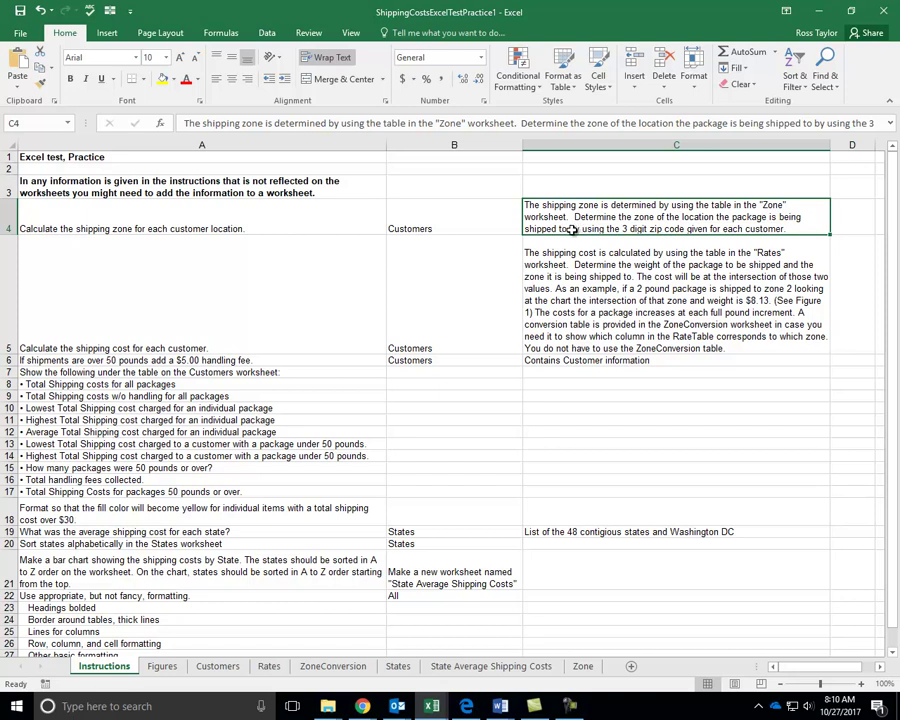
# Add the heading "Zone" in cell I8 of the Customers worksheet
pyautogui.click(200, 222)
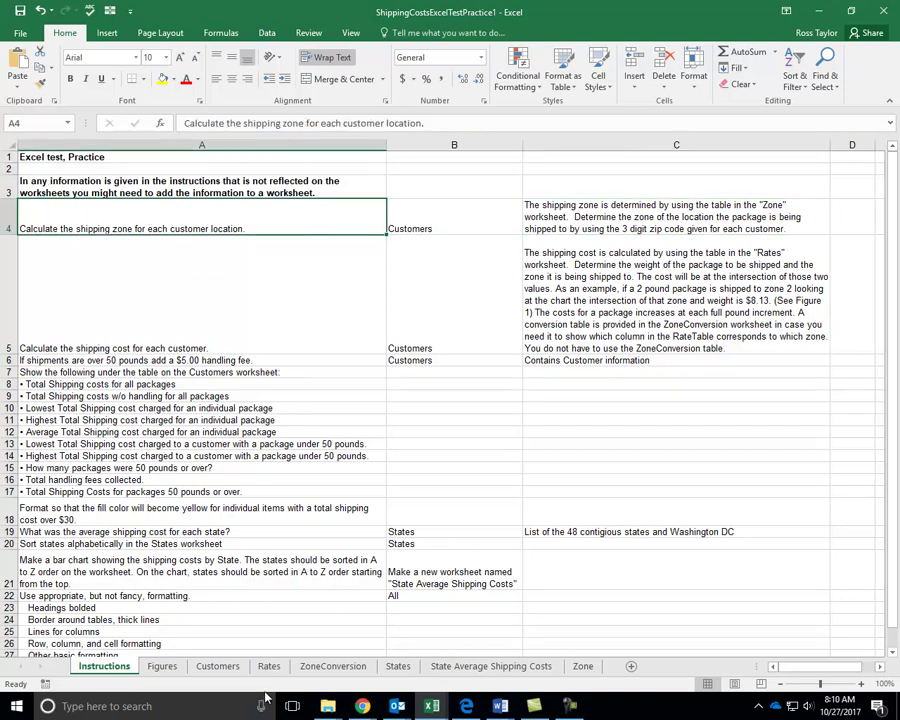
pyautogui.click(222, 667)
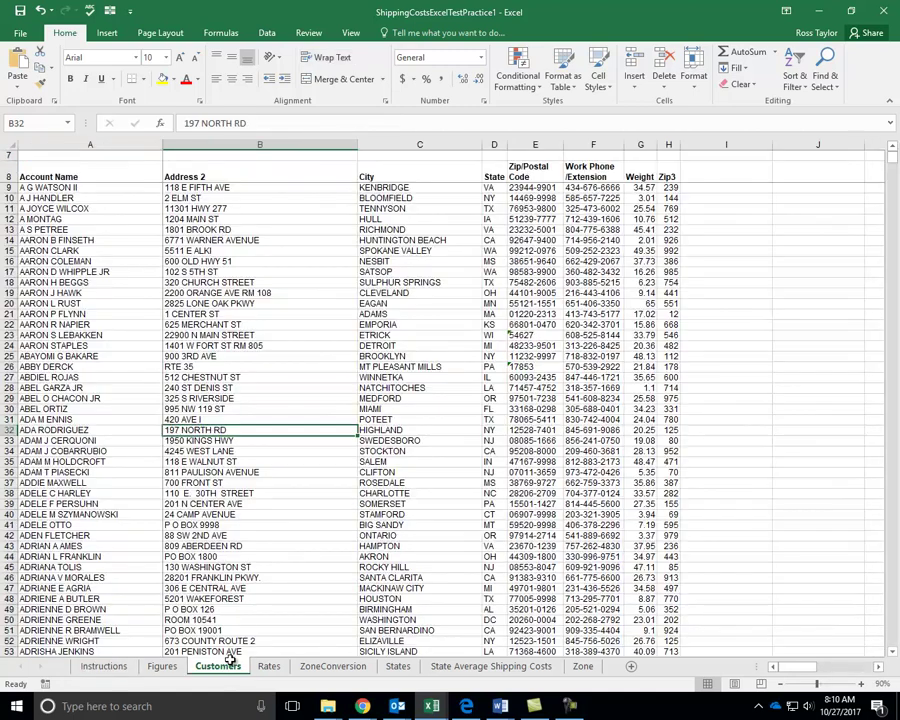
pyautogui.click(719, 180)
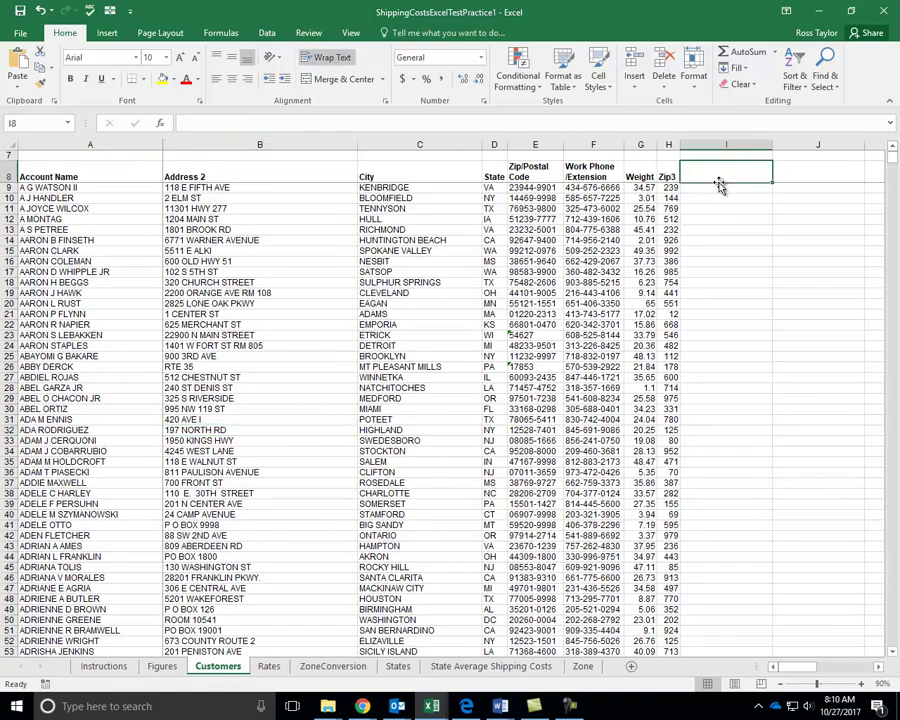
pyautogui.write('Zone')
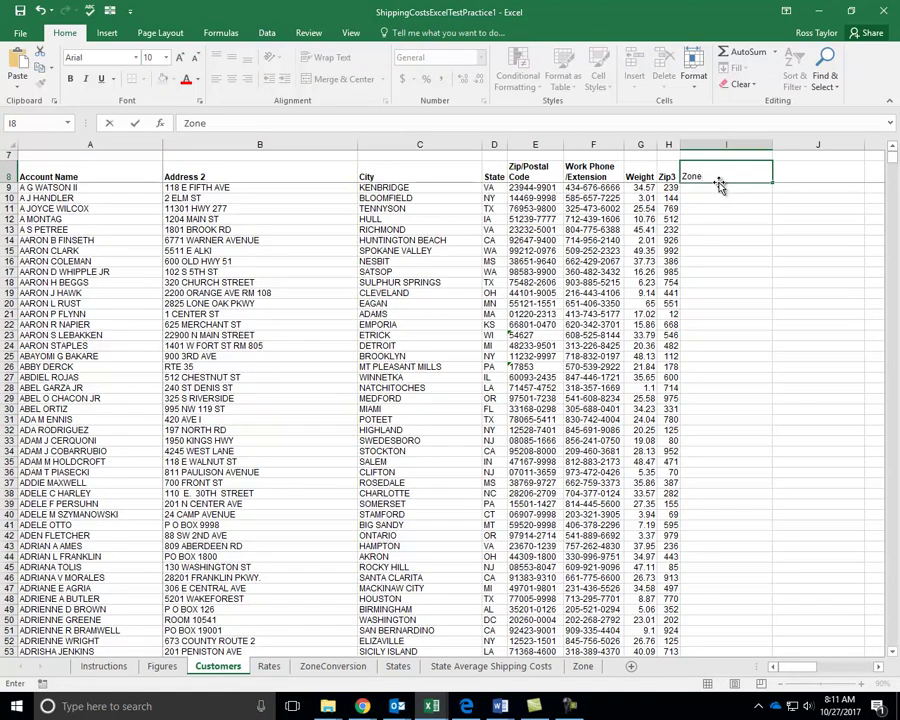
pyautogui.press('Return')
# Enter =VLOOKUP(H9,Zone,2,TRUE) in I9 to look up the first customer's shipping zone in the Zone worksheet's table
pyautogui.write('=vlookup(')
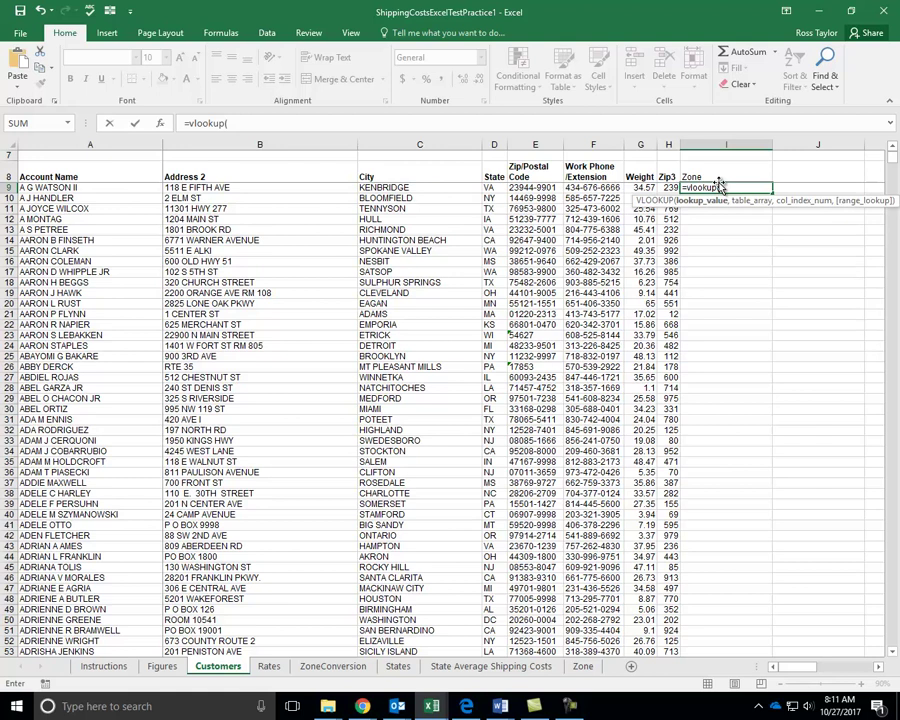
pyautogui.press('Left')
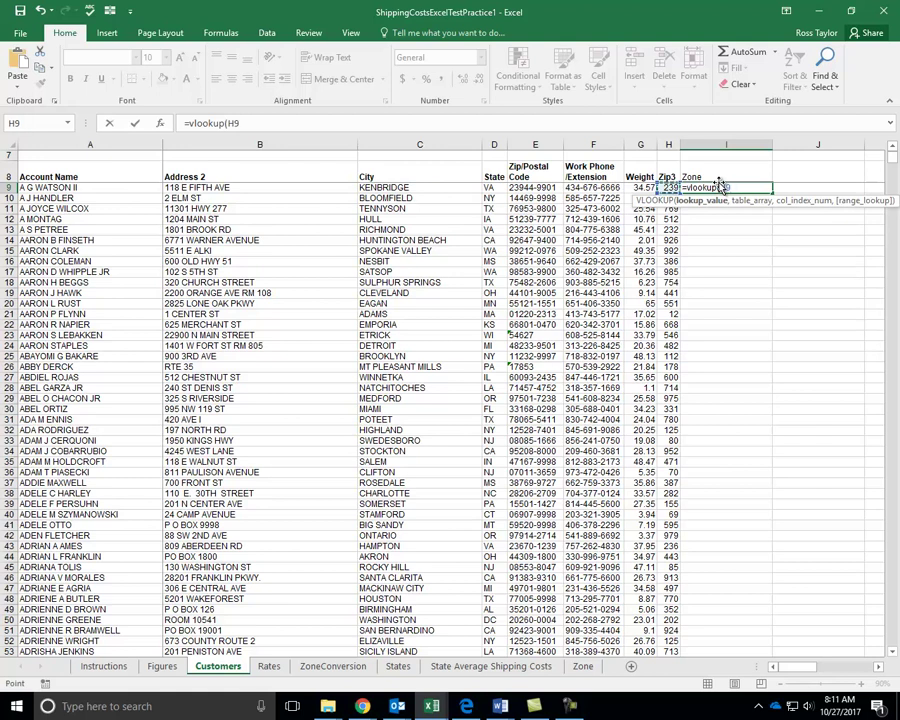
pyautogui.write(',Zone!')
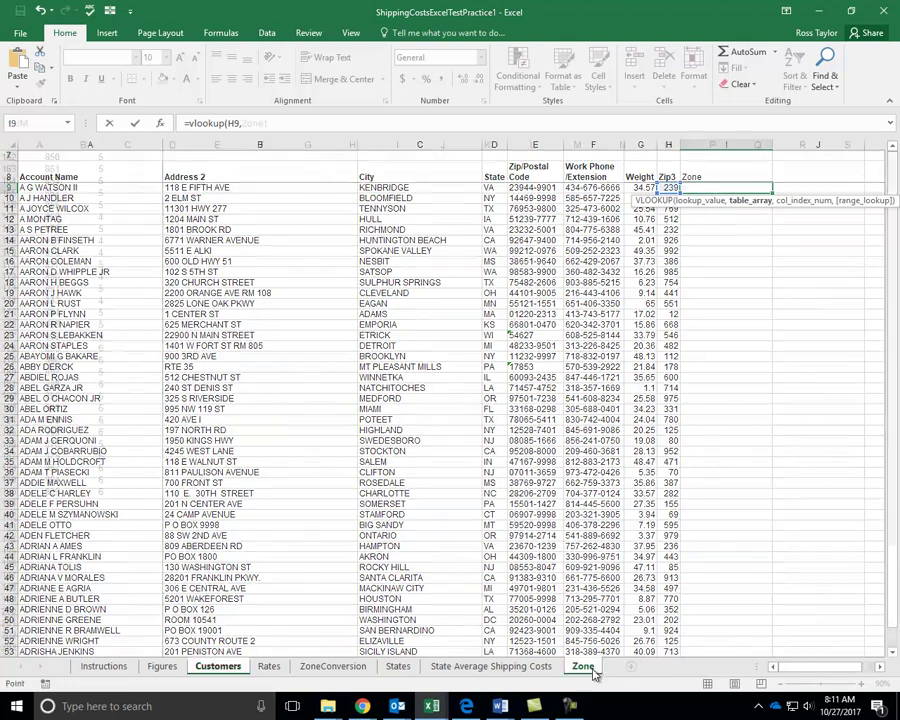
pyautogui.click(583, 666)
pyautogui.moveTo(84, 490)
pyautogui.mouseDown()
pyautogui.moveTo(60, 190)
pyautogui.moveTo(70, 78)
pyautogui.moveTo(50, 45)
pyautogui.moveTo(54, 236)
pyautogui.moveTo(50, 216)
pyautogui.mouseUp()
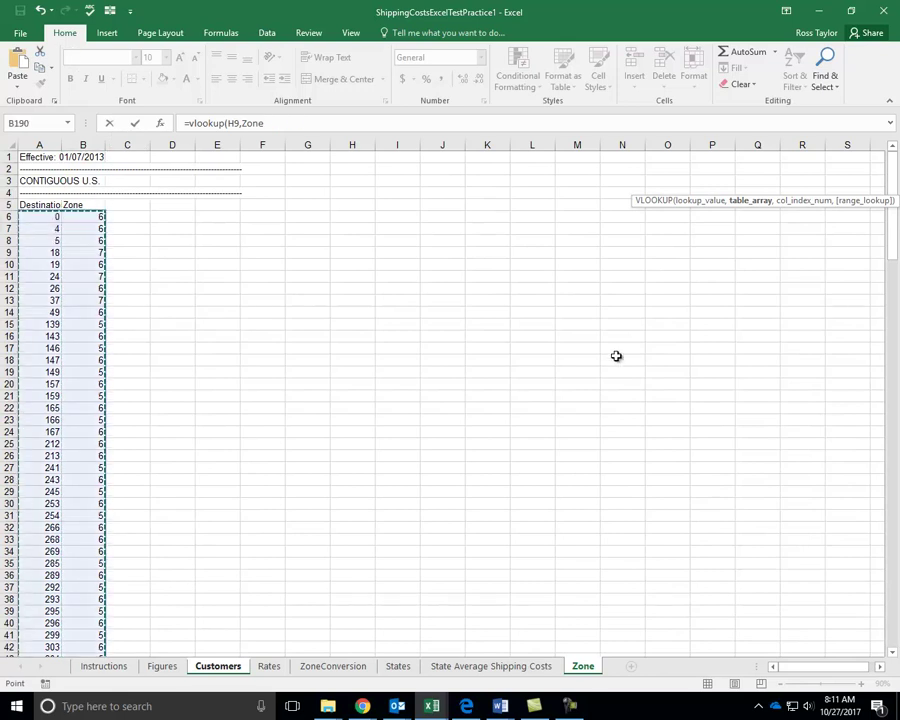
pyautogui.write(',')
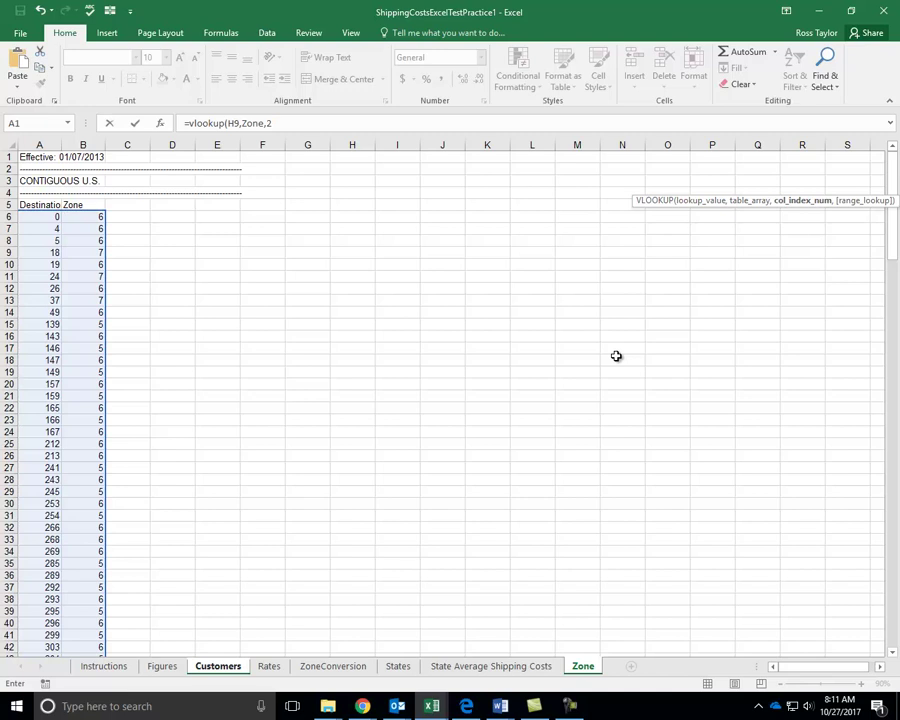
pyautogui.write('2,')
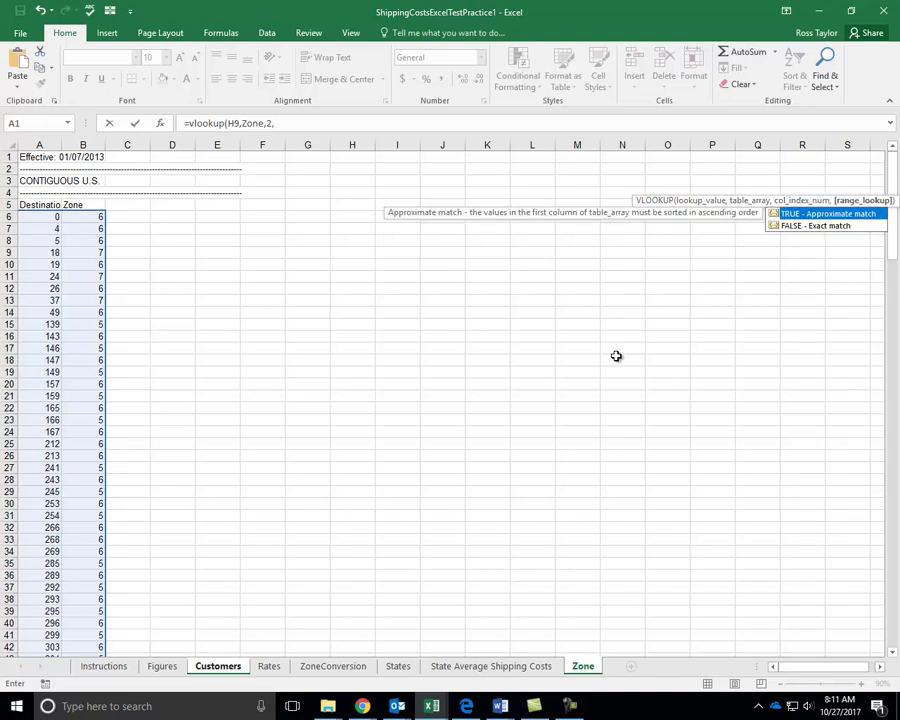
pyautogui.press('Tab')
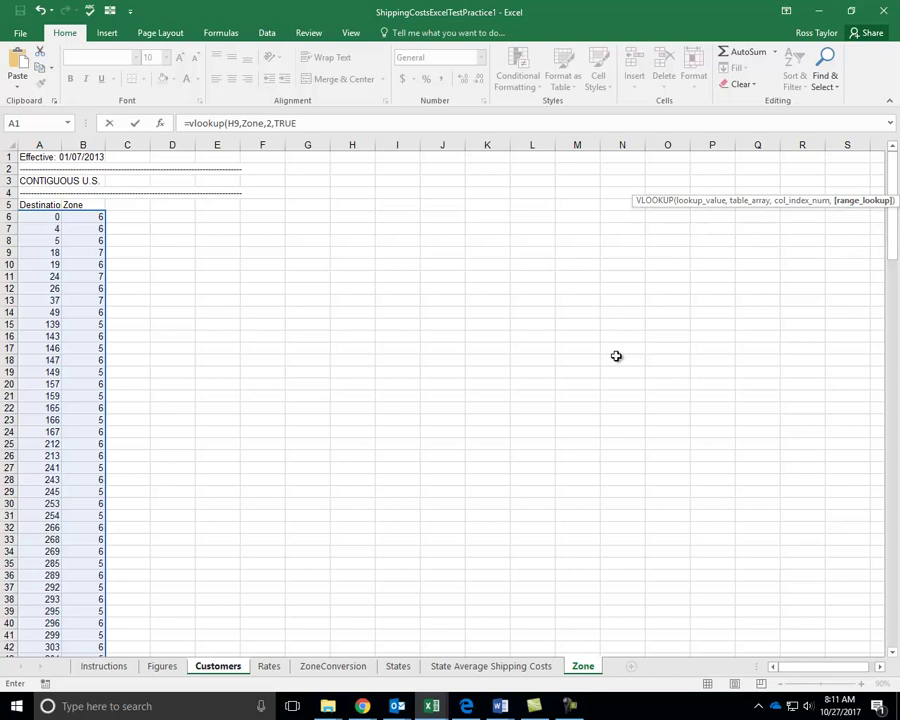
pyautogui.press('Return')
# Copy the I9 zone lookup formula down for all customers and fit column I's width to its contents
pyautogui.click(735, 188)
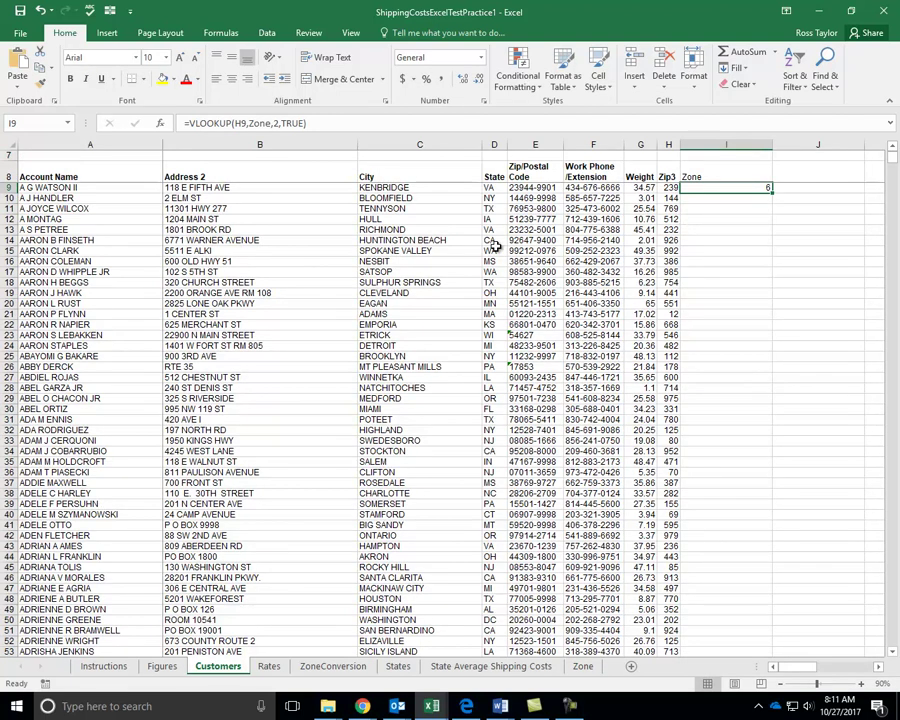
pyautogui.click(258, 123)
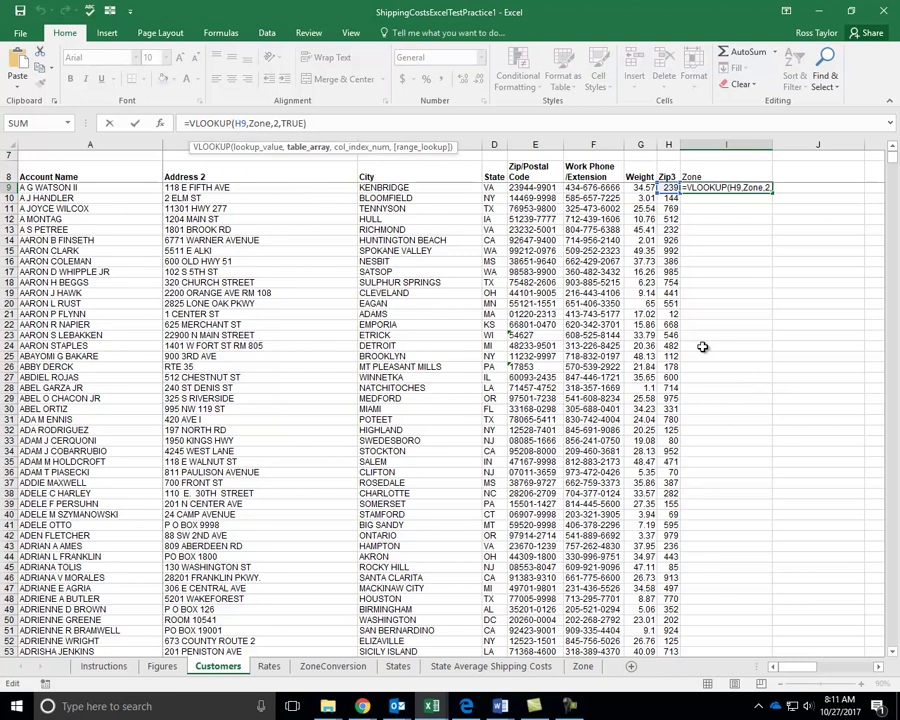
pyautogui.press('Escape')
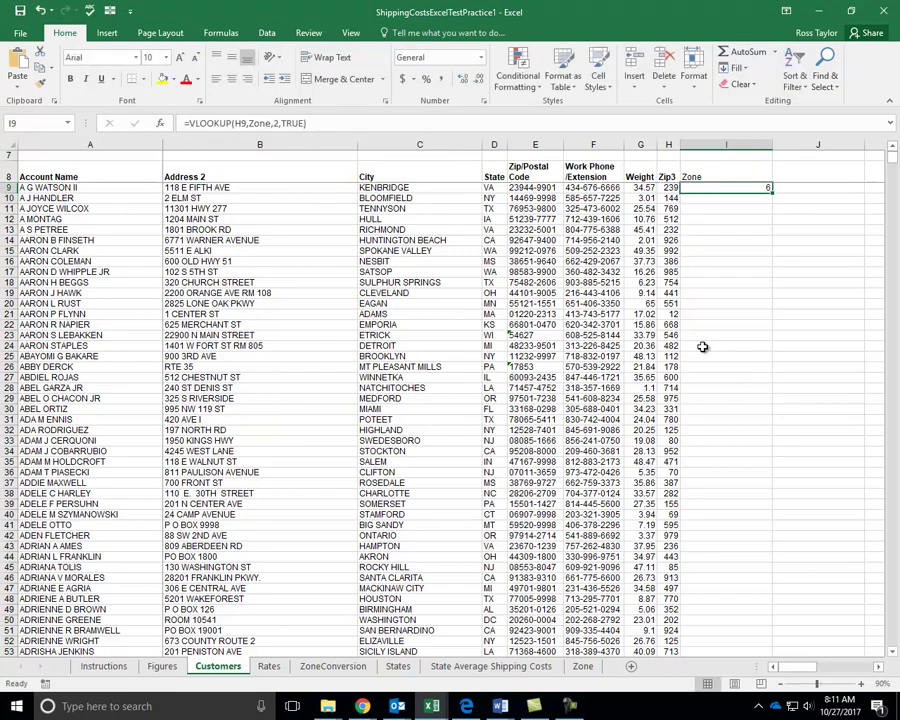
pyautogui.doubleClick(773, 193)
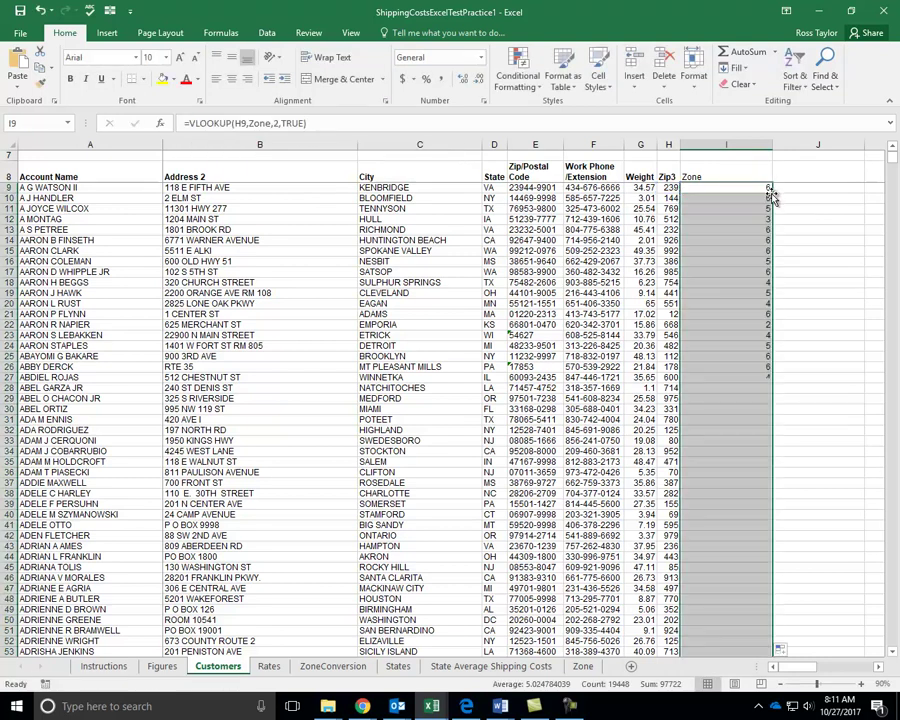
pyautogui.doubleClick(772, 145)
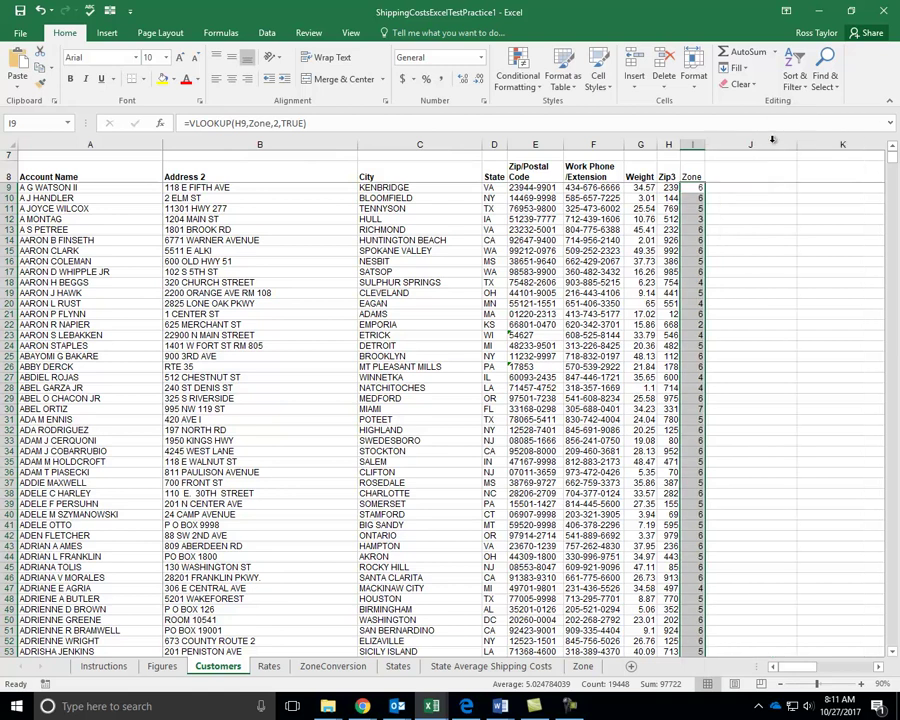
# Make the Zone heading bold and add a bold "Shipping Costs" heading in J8, narrowing column J so it wraps onto two lines
pyautogui.click(698, 175)
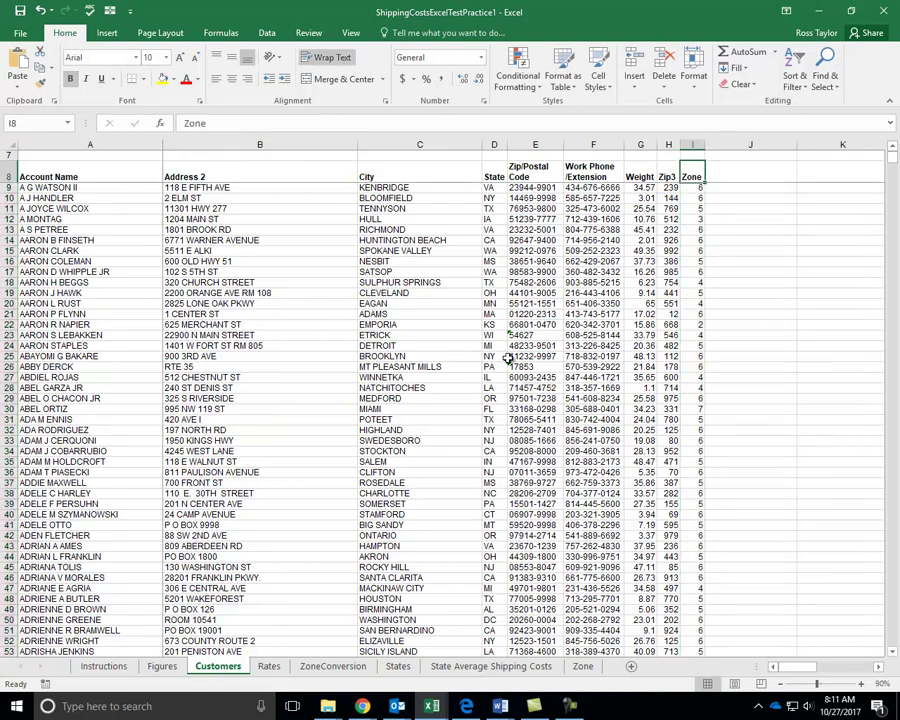
pyautogui.click(743, 176)
pyautogui.write('Shipping Costs')
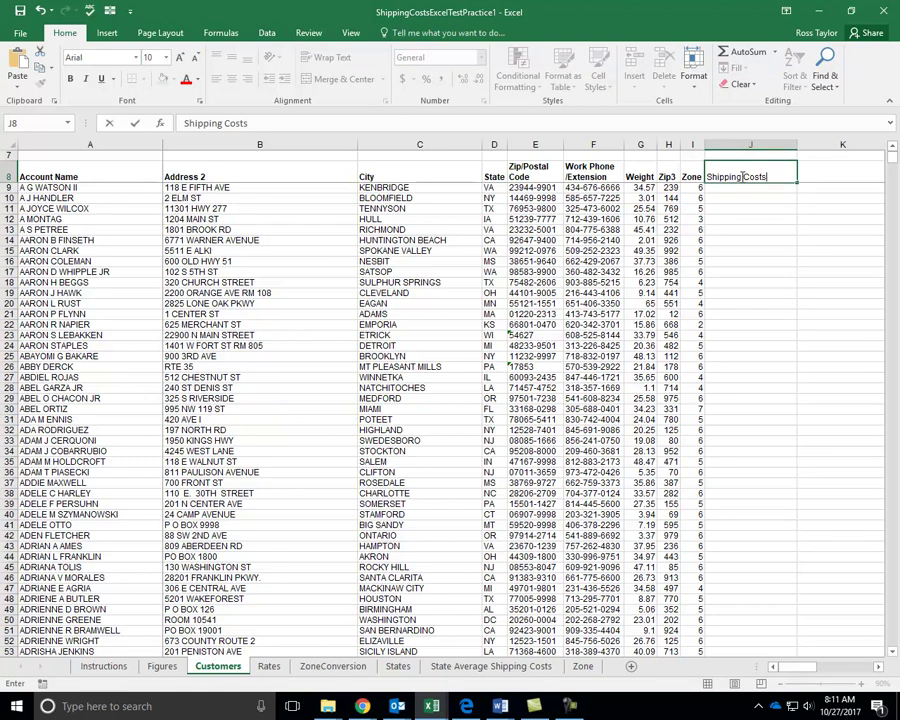
pyautogui.press('Return')
pyautogui.click(740, 176)
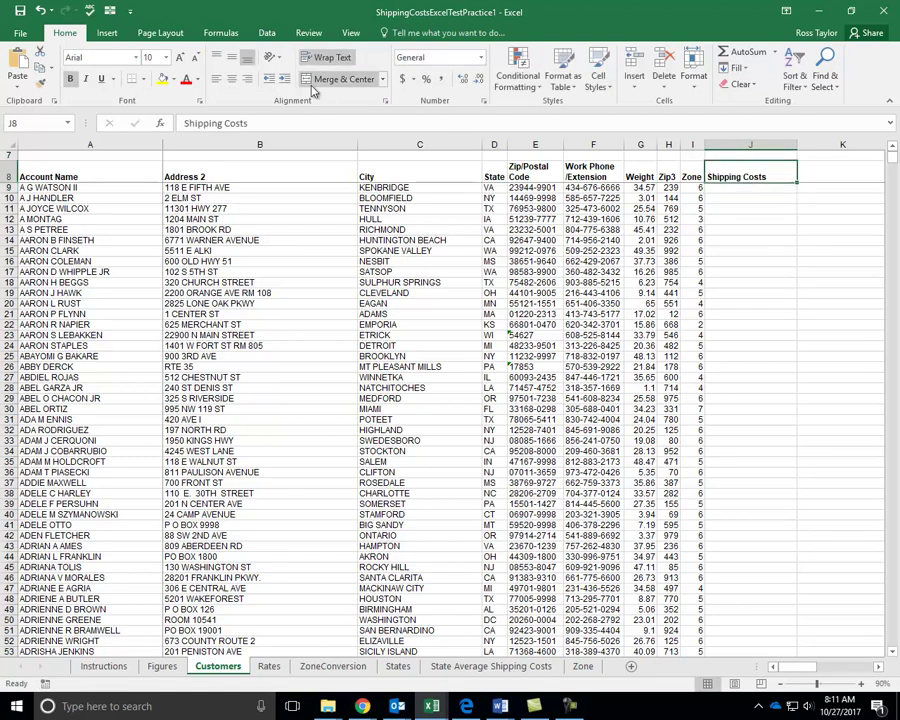
pyautogui.moveTo(796, 145); pyautogui.dragTo(765, 146)
# Start a VLOOKUP formula in J9 with the weight in G9 as lookup value and the Rates worksheet's table as table array
pyautogui.click(745, 192)
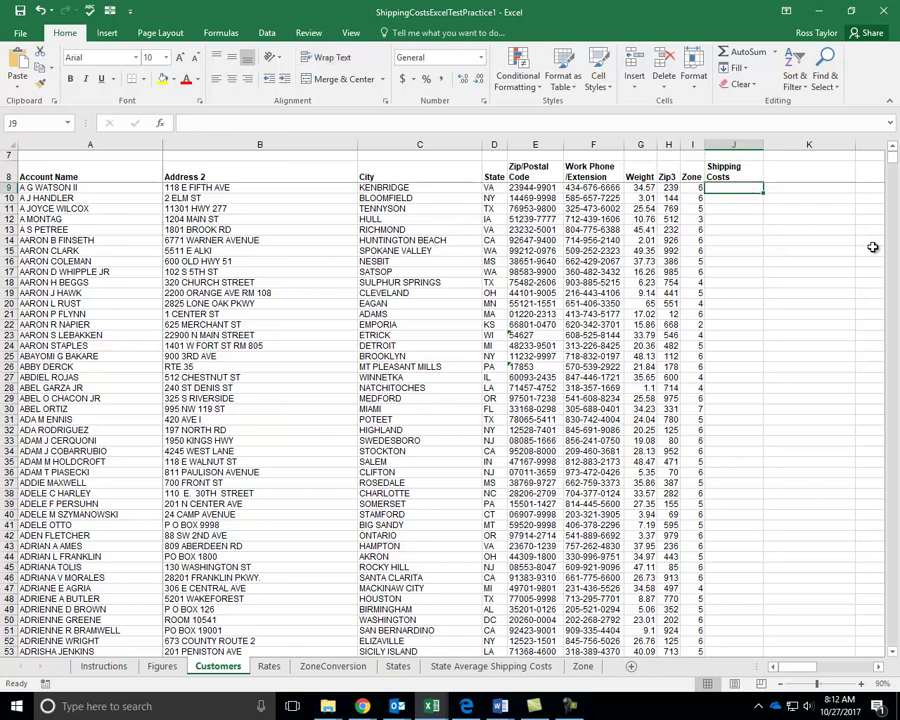
pyautogui.write('=')
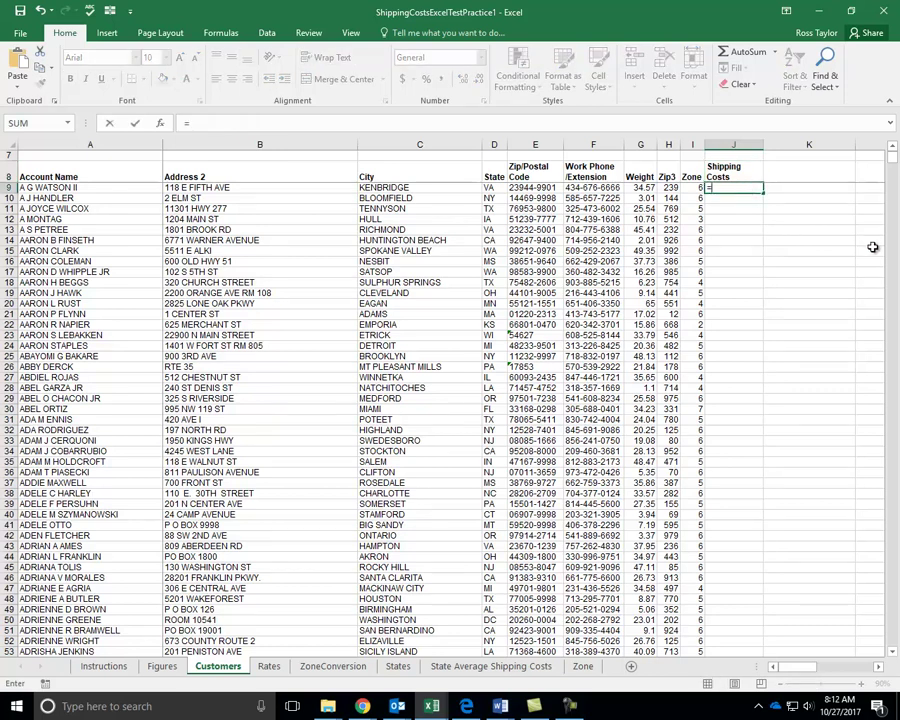
pyautogui.write('l')
pyautogui.press('BackSpace')
pyautogui.write('vl')
pyautogui.press('Tab')
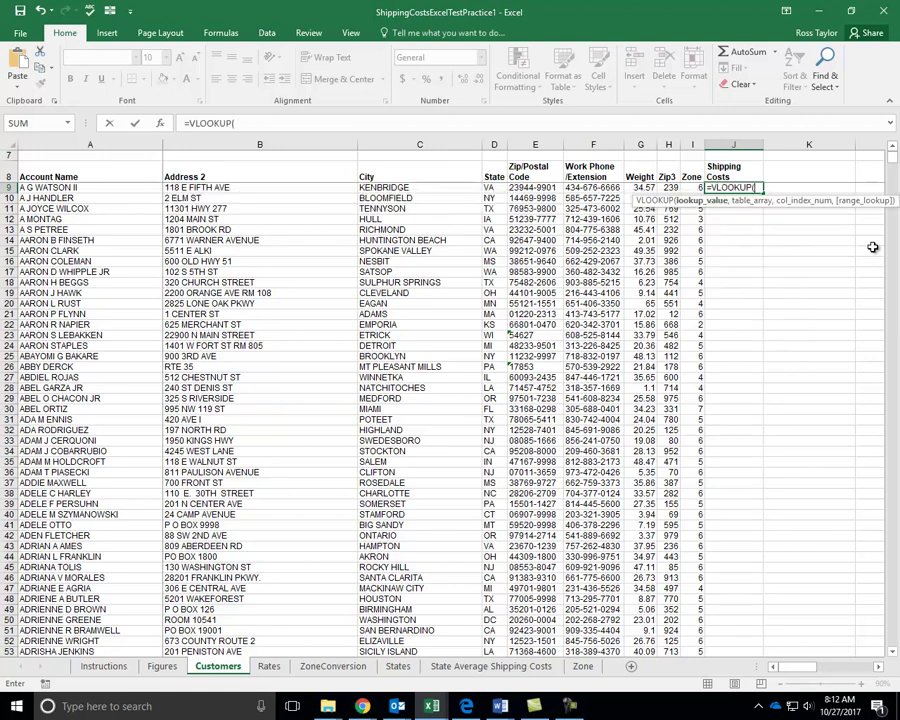
pyautogui.click(641, 187)
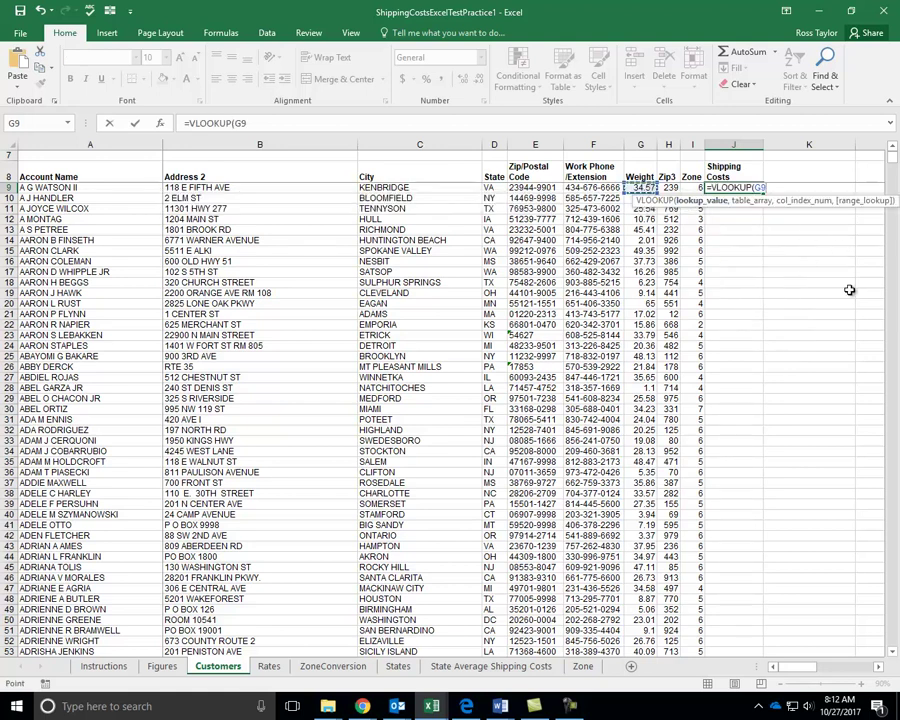
pyautogui.write(',')
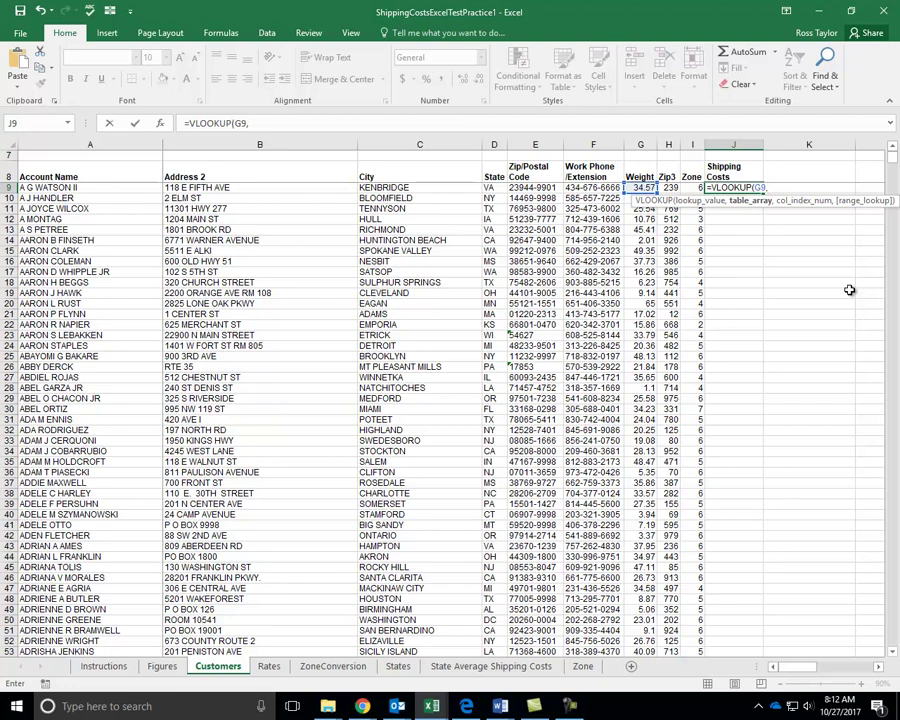
pyautogui.click(270, 665)
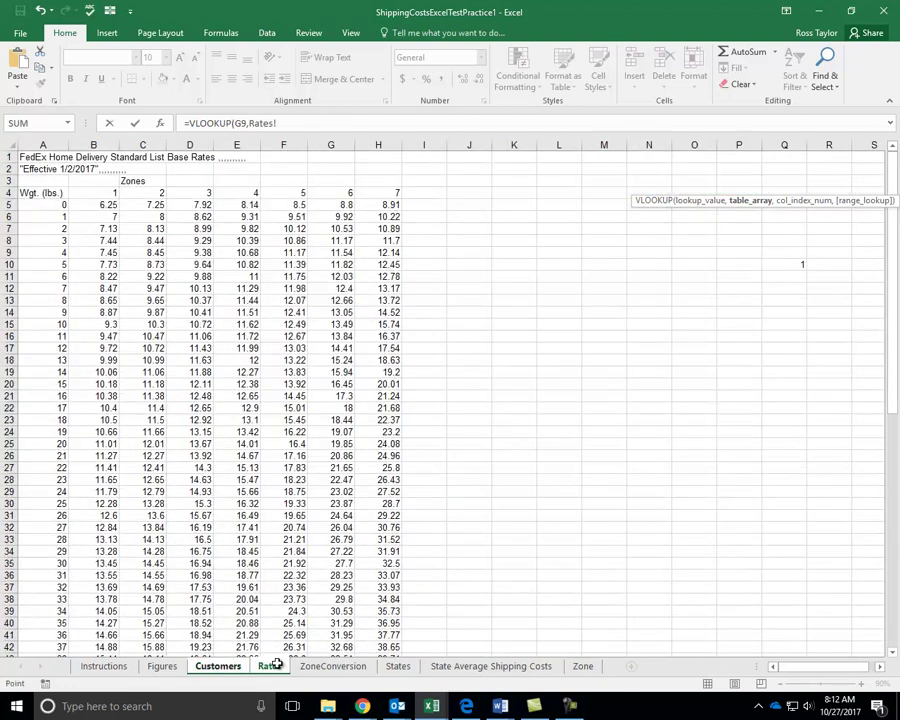
pyautogui.moveTo(58, 206); pyautogui.dragTo(385, 622)
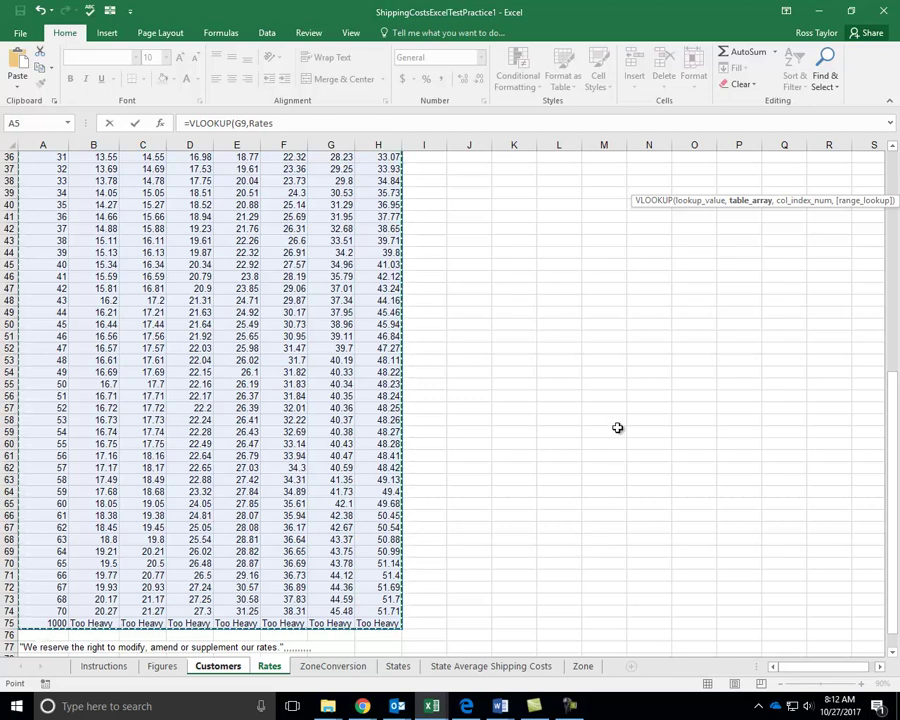
# Complete the J9 formula with column index 2 and approximate match, giving =VLOOKUP(G9,Rates,2,TRUE)
pyautogui.click(338, 124)
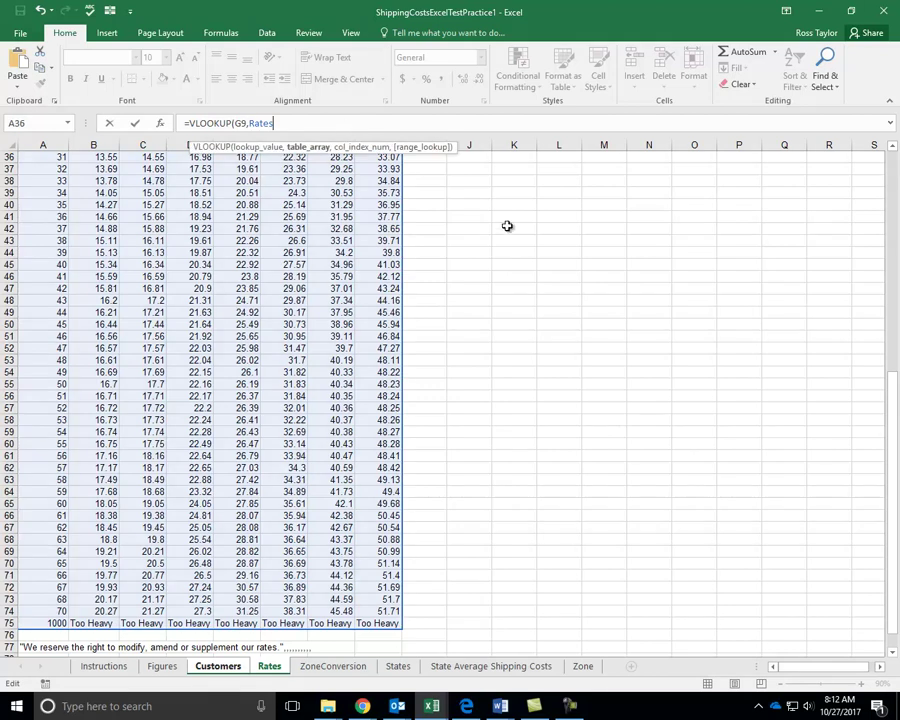
pyautogui.write(',2')
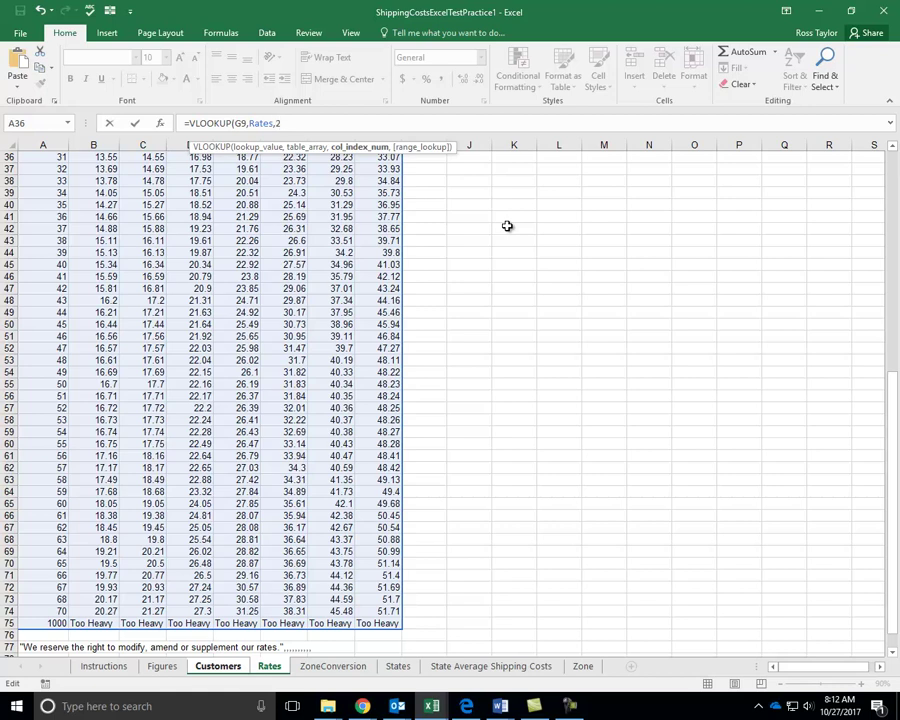
pyautogui.write(',TRUE')
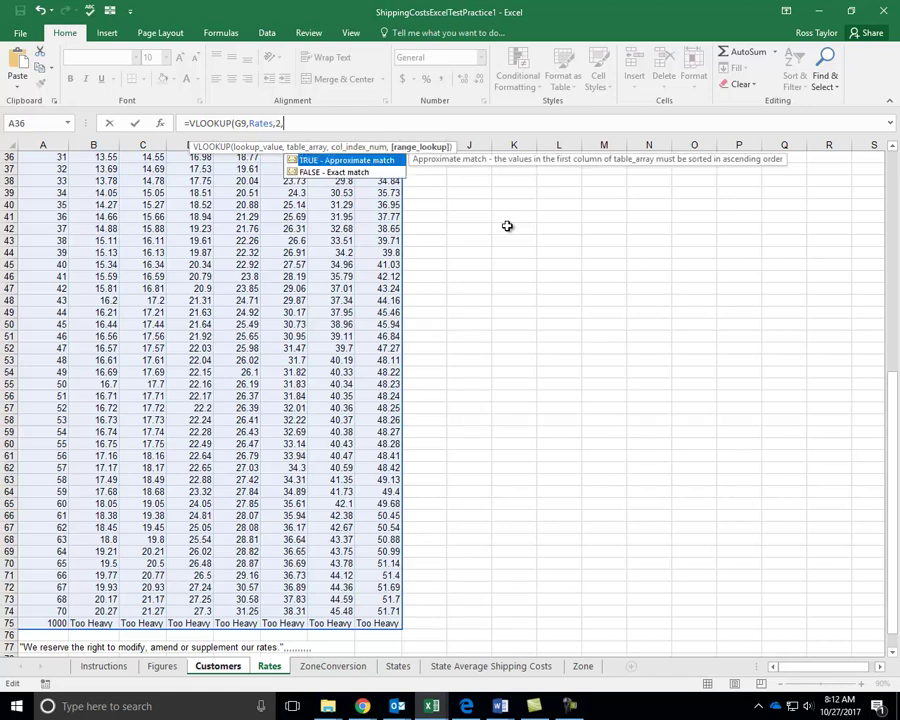
pyautogui.press('Tab')
pyautogui.write(')')
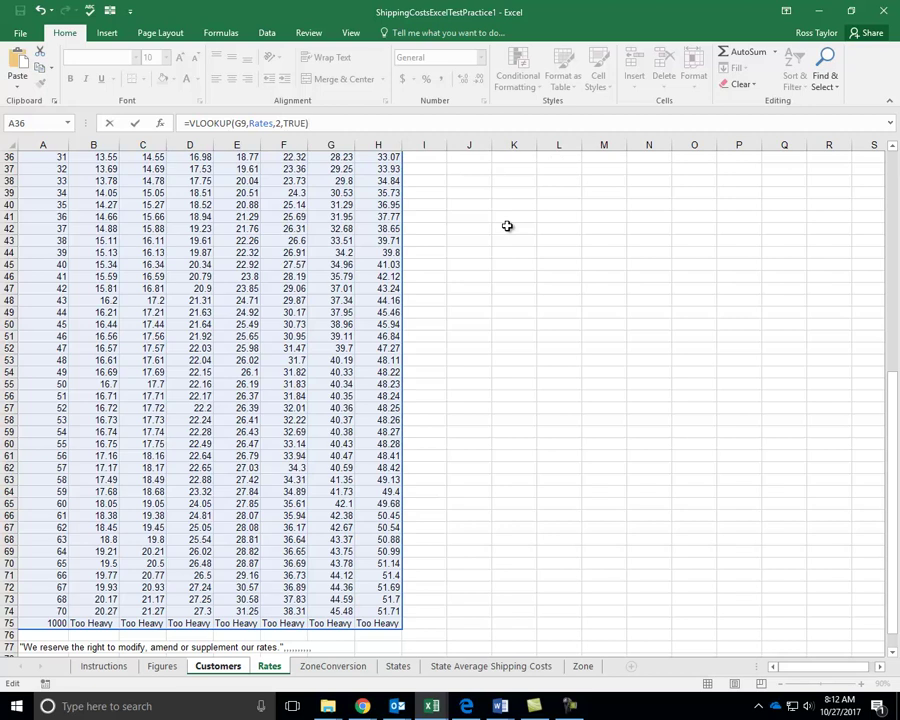
pyautogui.press('Return')
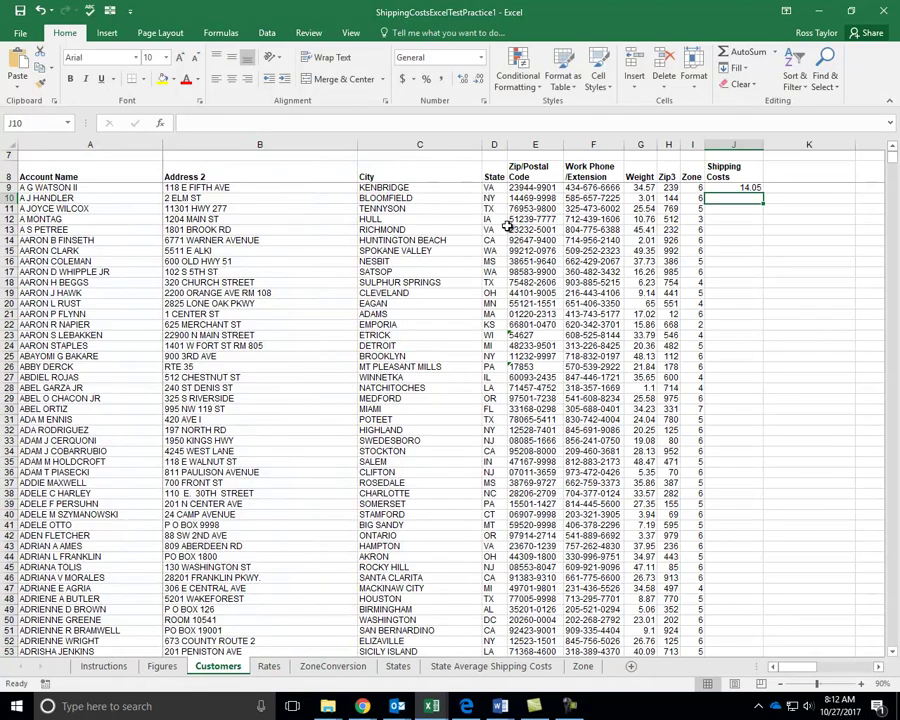
# Examine how the weight rows and zone columns are arranged in the Rates worksheet's table
pyautogui.click(713, 187)
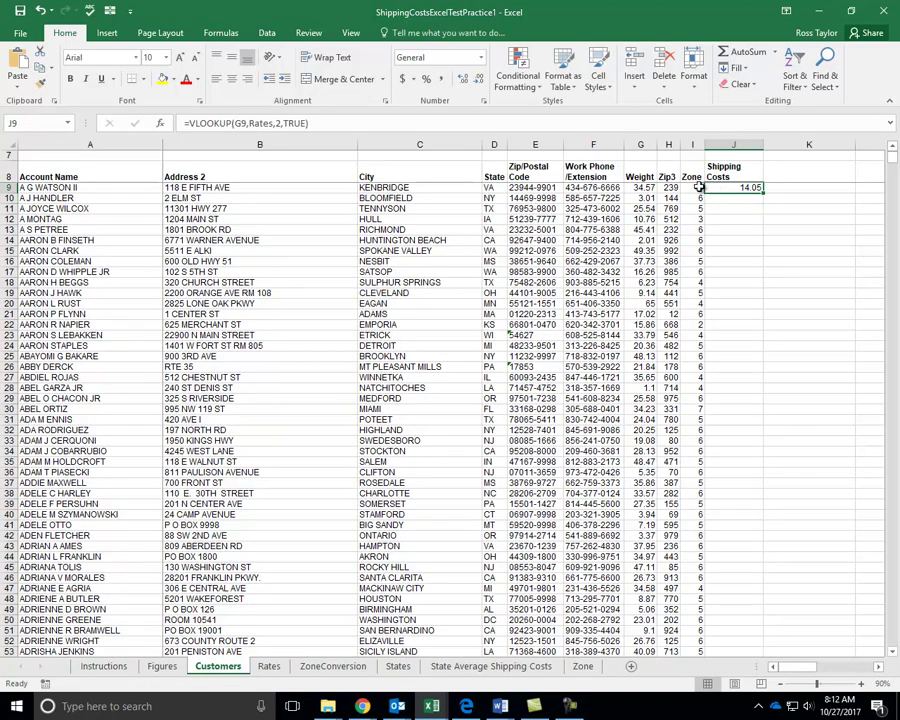
pyautogui.click(269, 666)
pyautogui.scroll(12, 236, 282)
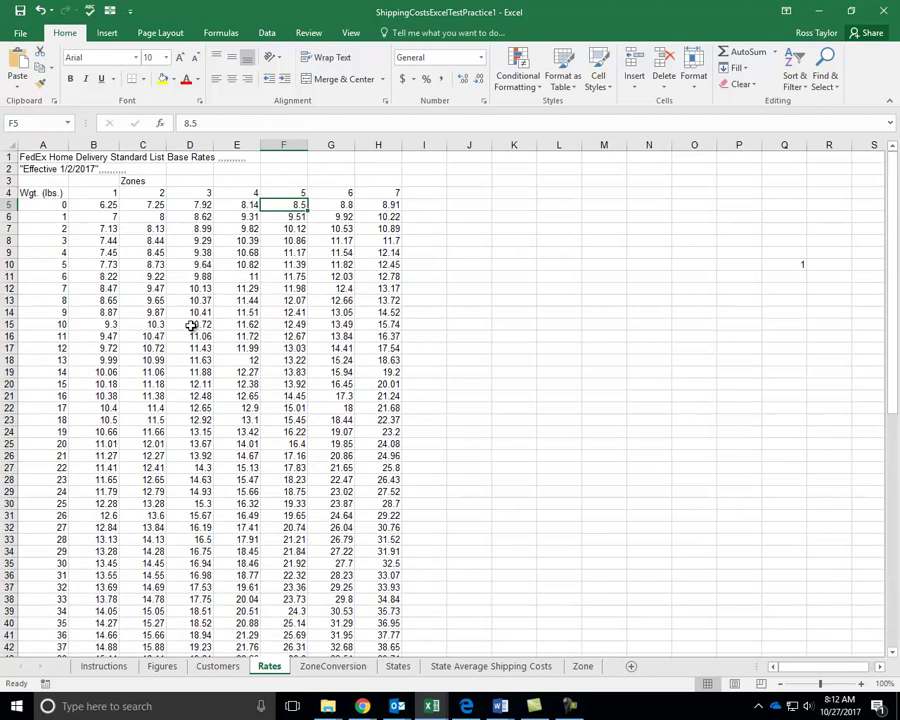
pyautogui.click(44, 205)
pyautogui.click(38, 226)
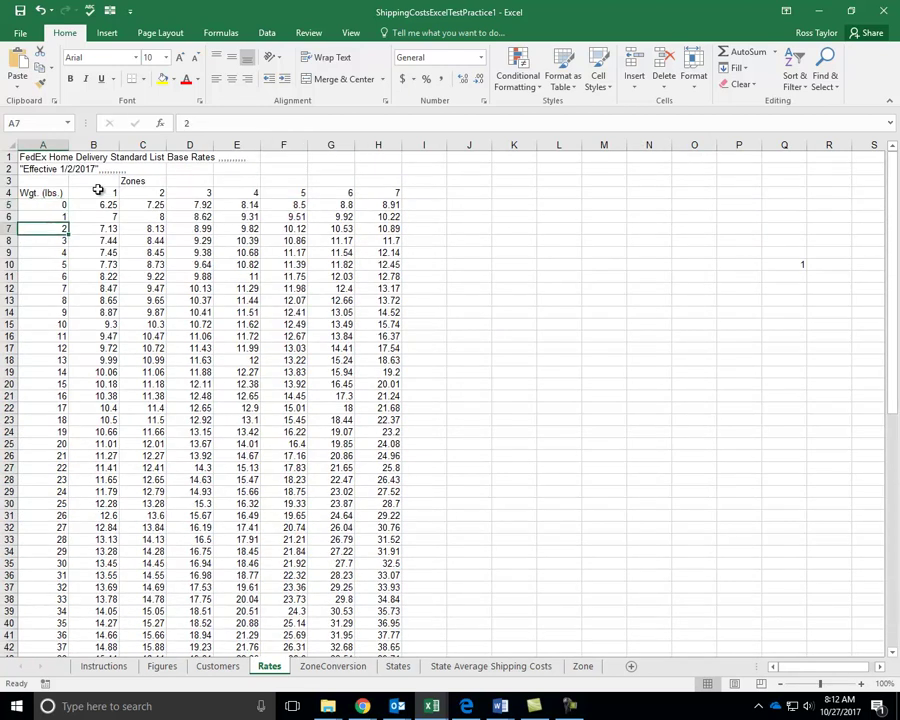
pyautogui.click(114, 192)
pyautogui.press('Right')
pyautogui.press('Right')
pyautogui.press('Right')
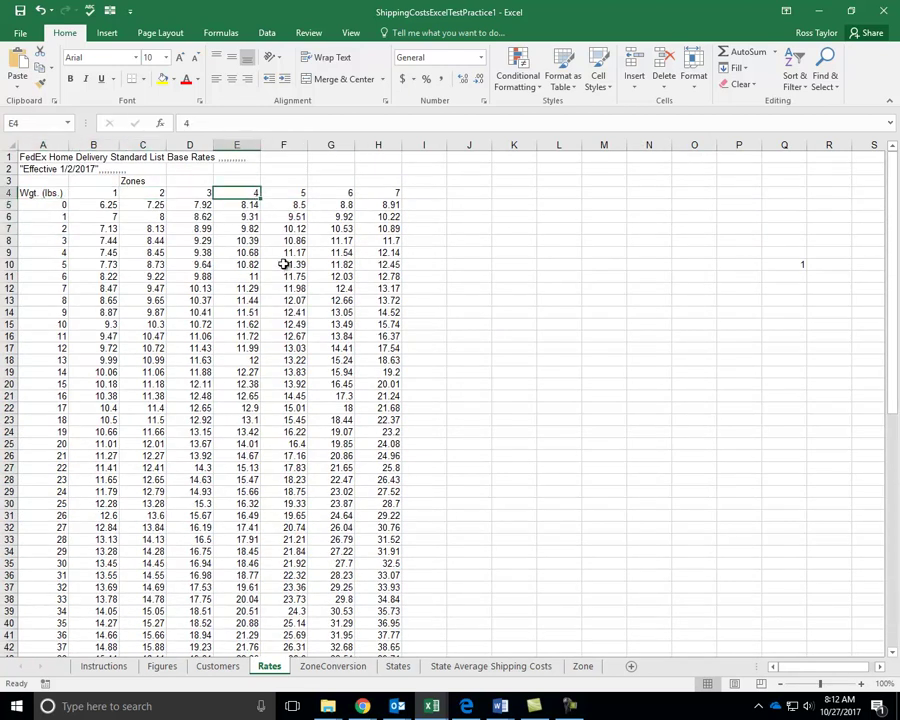
# Renumber the zone headings in B4:H4 of the Rates worksheet as 2 through 8
pyautogui.click(80, 193)
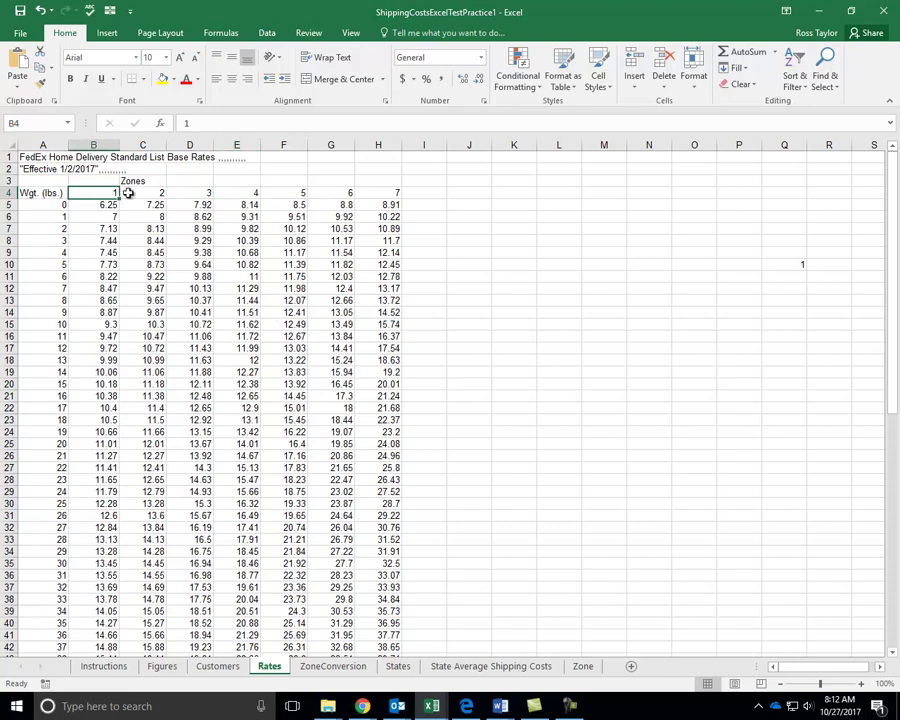
pyautogui.write('2')
pyautogui.press('Right')
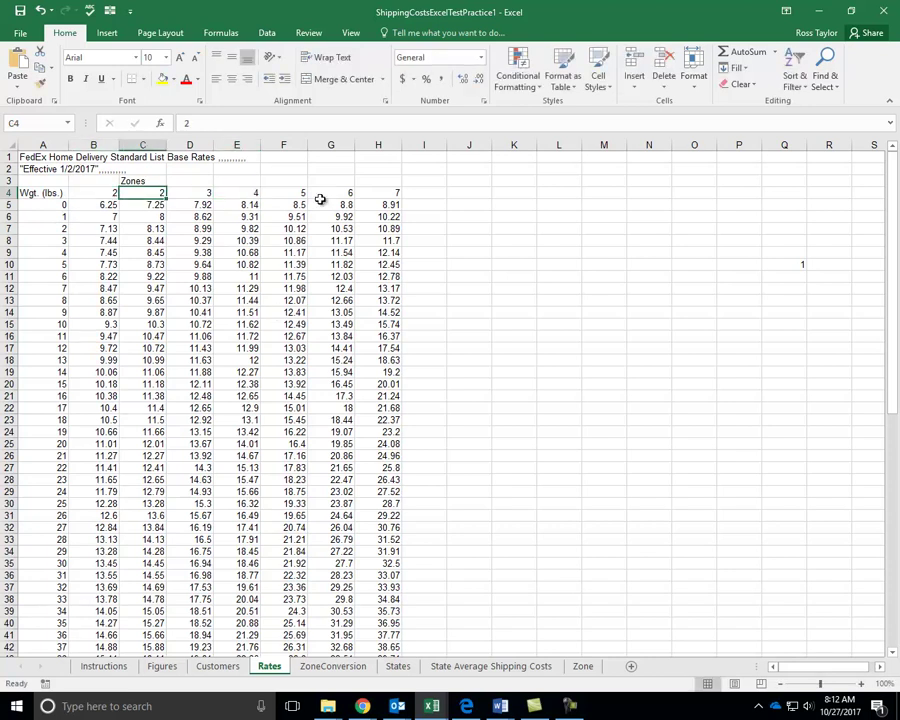
pyautogui.write('3')
pyautogui.press('Right')
pyautogui.write('4')
pyautogui.press('Right')
pyautogui.write('5')
pyautogui.press('Right')
pyautogui.write('6')
pyautogui.press('Right')
pyautogui.write('7')
pyautogui.press('Right')
pyautogui.write('8')
pyautogui.press('Right')
pyautogui.click(320, 199)
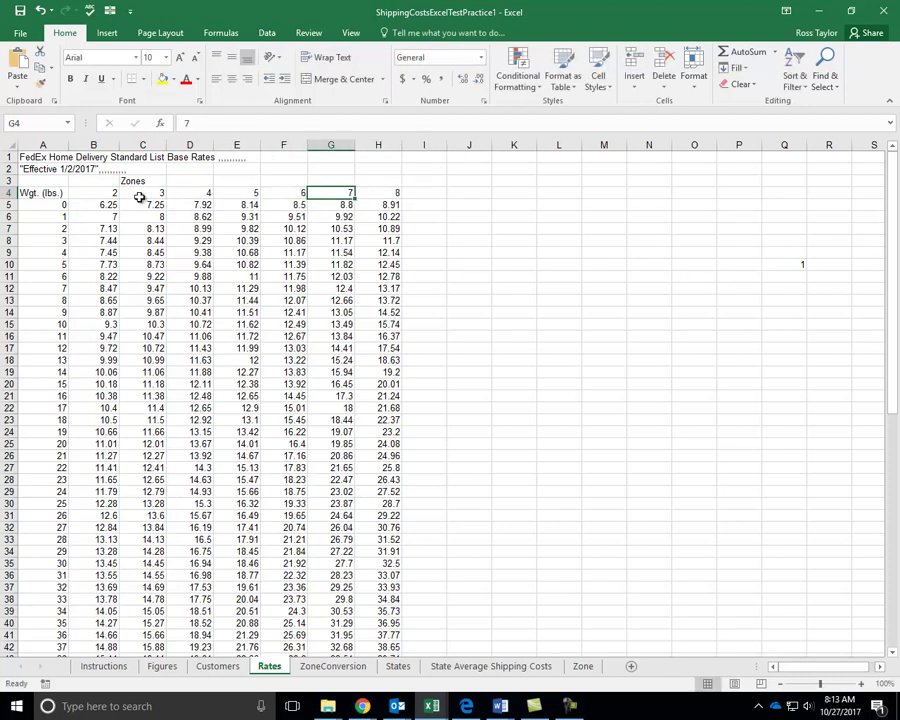
pyautogui.click(108, 192)
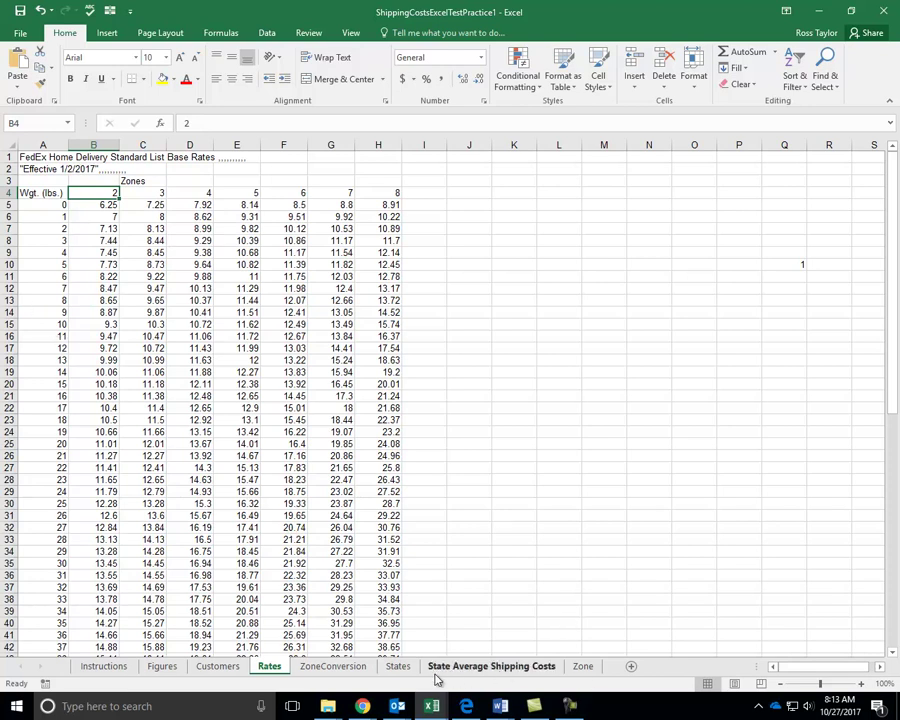
# Change the column index in the Customers worksheet's J9 formula to I9, giving =VLOOKUP(G9,Rates,I9,TRUE), and fill it down the Shipping Costs column
pyautogui.click(356, 670)
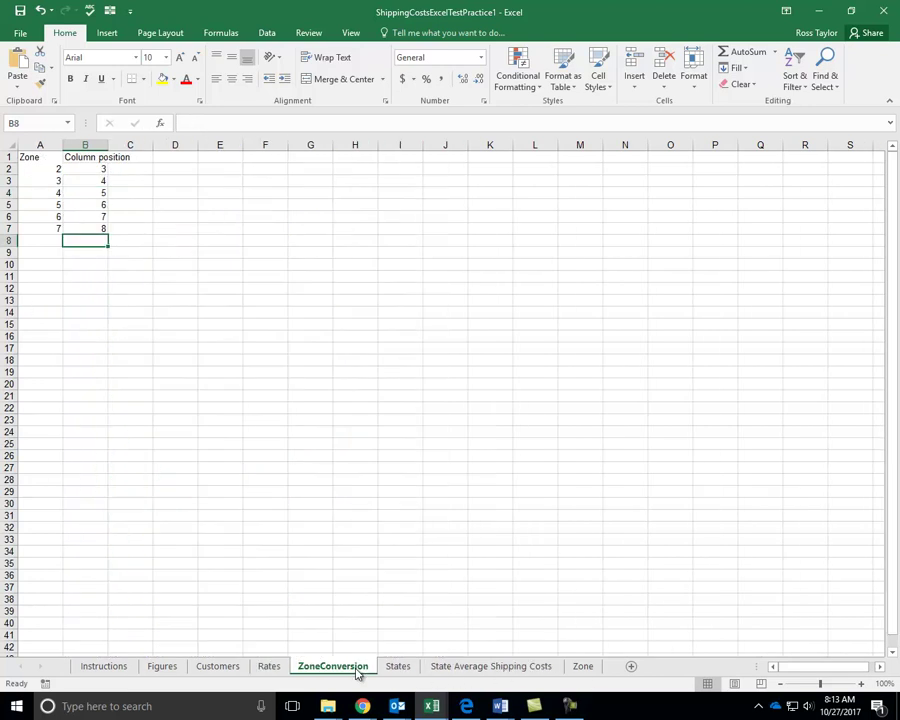
pyautogui.click(42, 182)
pyautogui.click(75, 191)
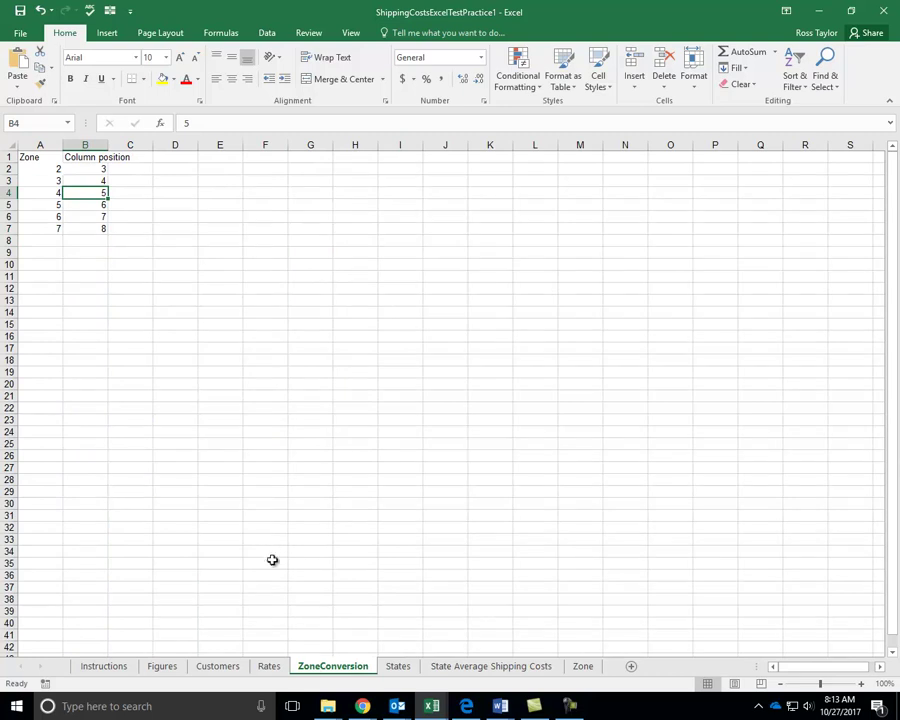
pyautogui.click(275, 668)
pyautogui.click(230, 668)
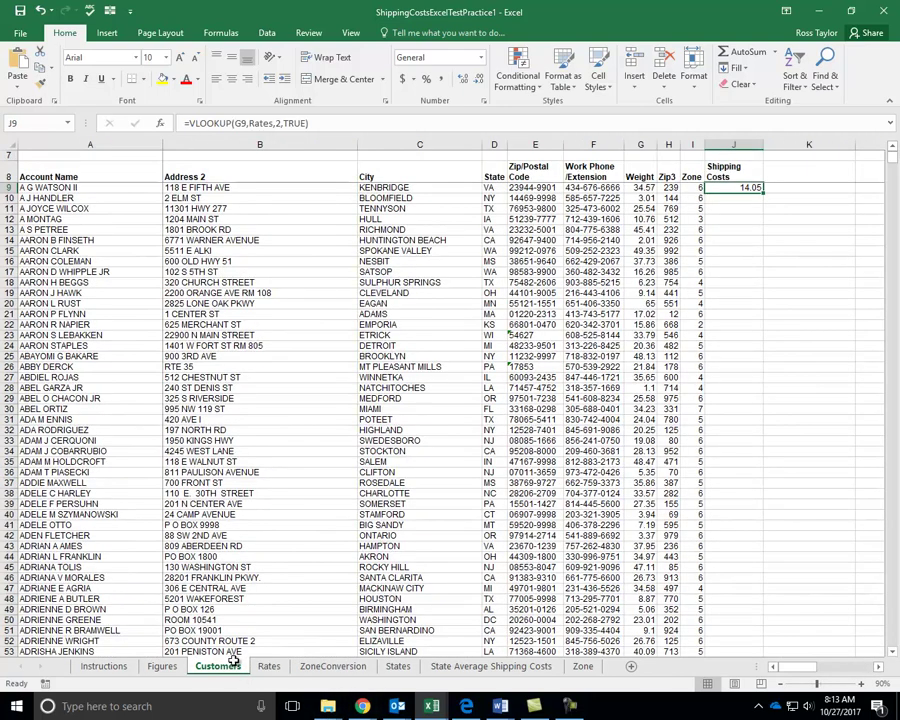
pyautogui.click(277, 122)
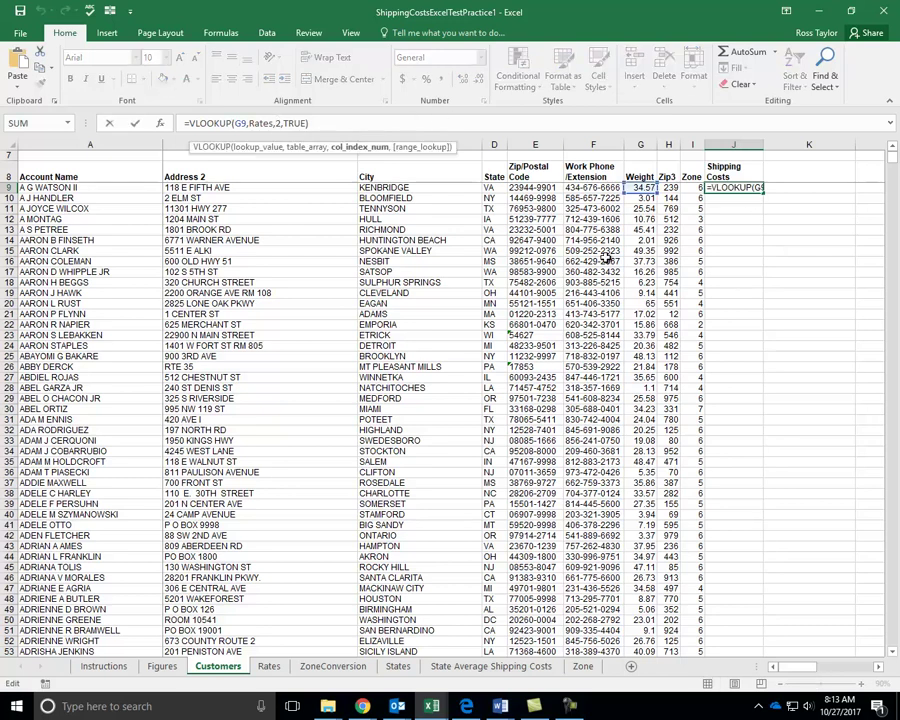
pyautogui.click(693, 187)
pyautogui.press('Return')
pyautogui.press('Up')
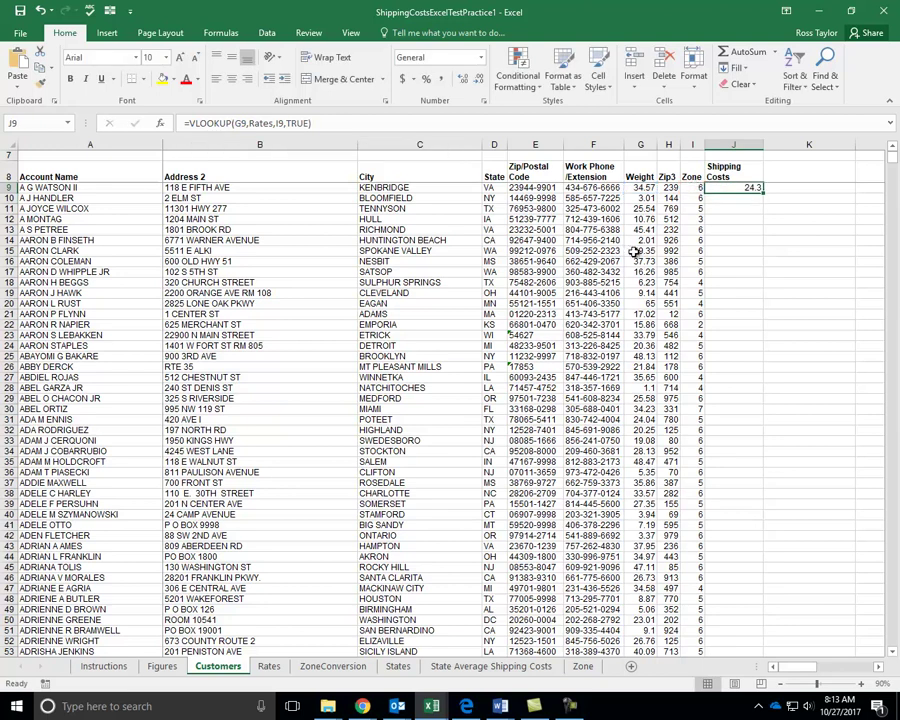
pyautogui.doubleClick(763, 194)
# Add a "Handling Fee" heading in K8 and narrow column K to fit the heading
pyautogui.click(805, 173)
pyautogui.write('Handling Fee')
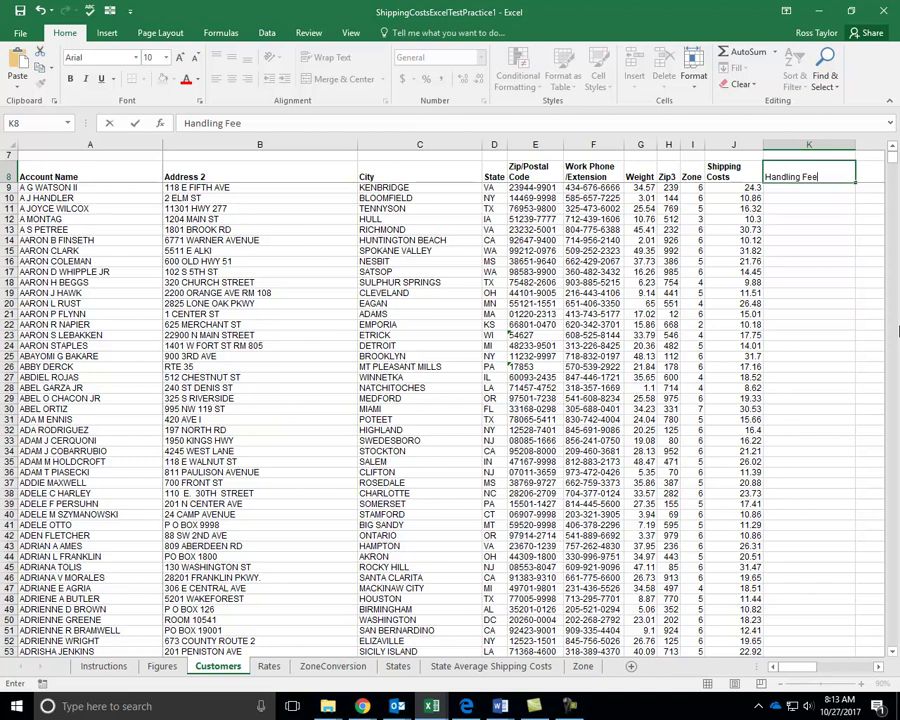
pyautogui.press('Return')
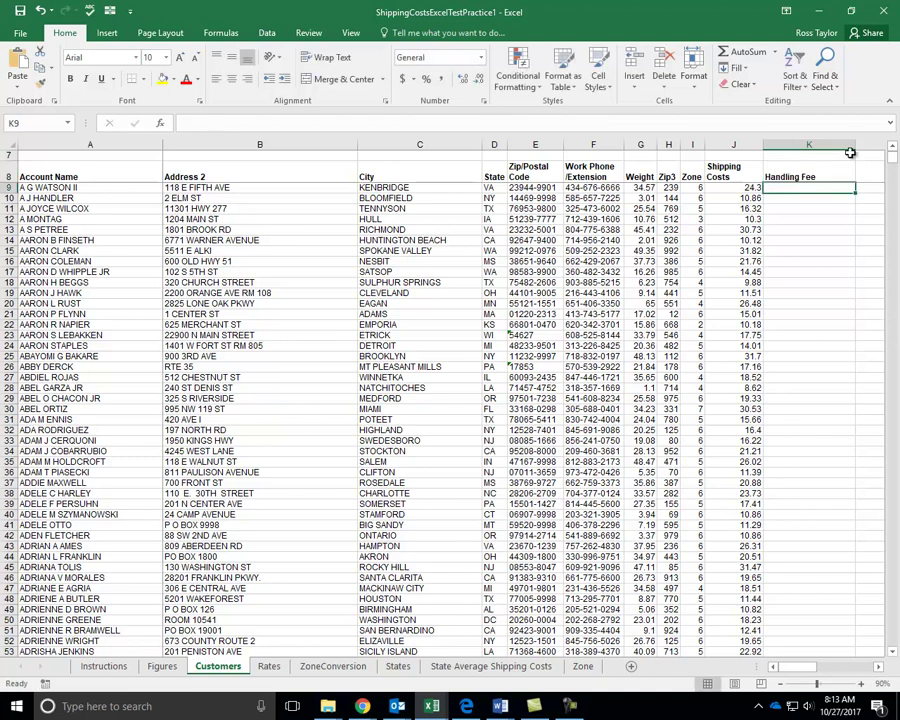
pyautogui.moveTo(855, 147); pyautogui.dragTo(820, 151)
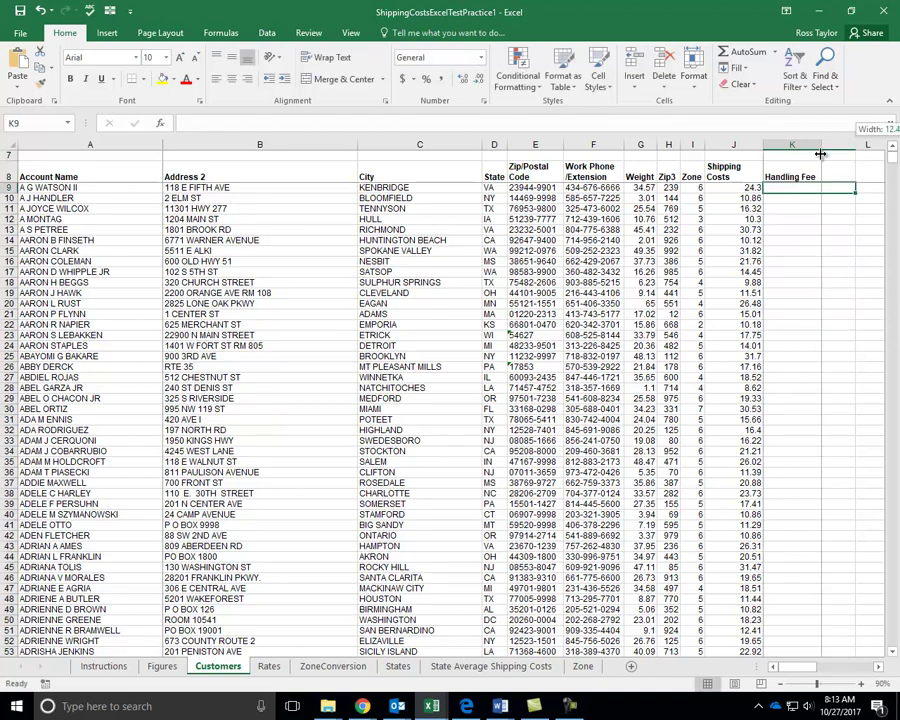
pyautogui.click(790, 291)
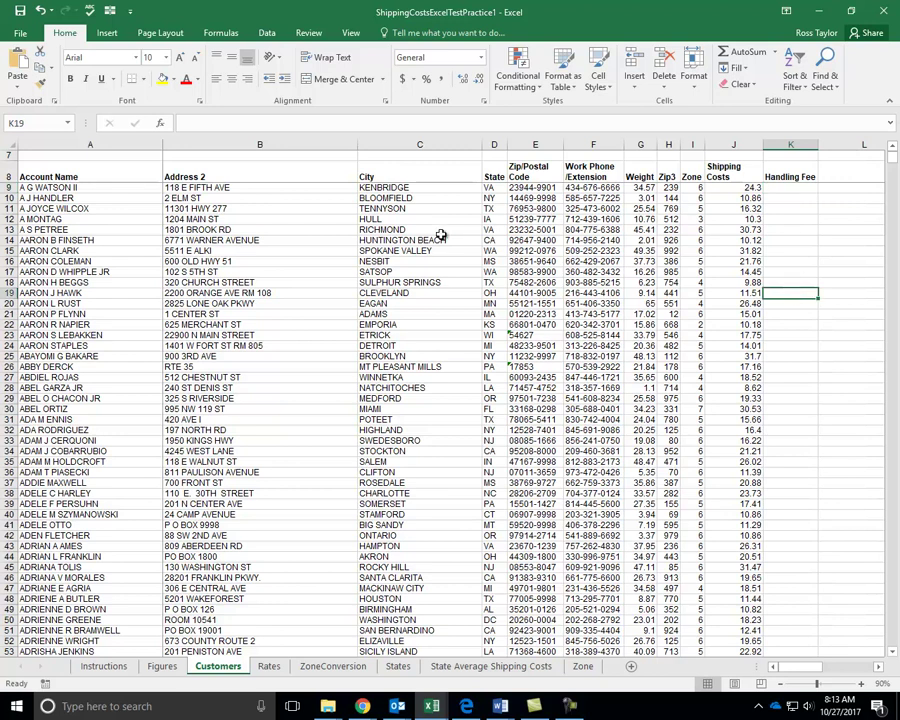
# Unfreeze the Customers worksheet's panes and check the maximum weight and handling fee inputs in rows 5 and 6
pyautogui.click(350, 34)
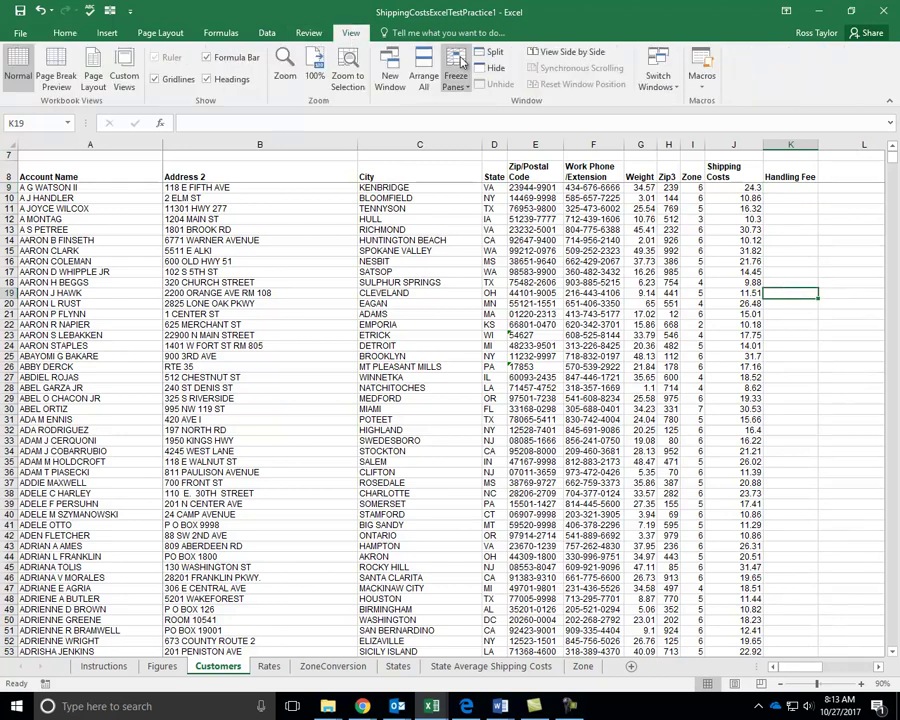
pyautogui.click(456, 78)
pyautogui.click(470, 96)
pyautogui.scroll(2, 525, 256)
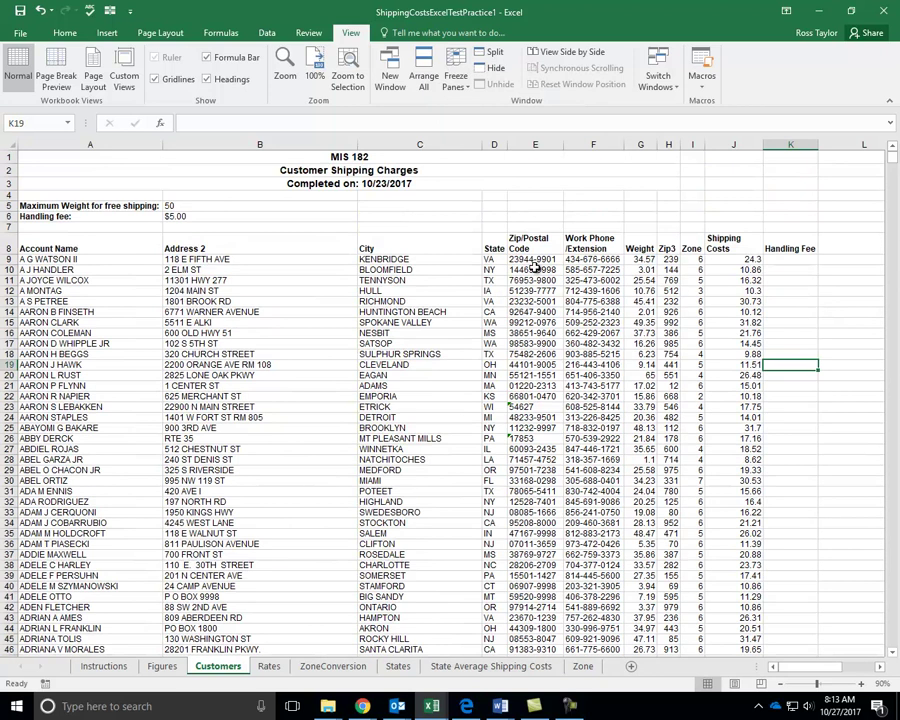
pyautogui.click(97, 209)
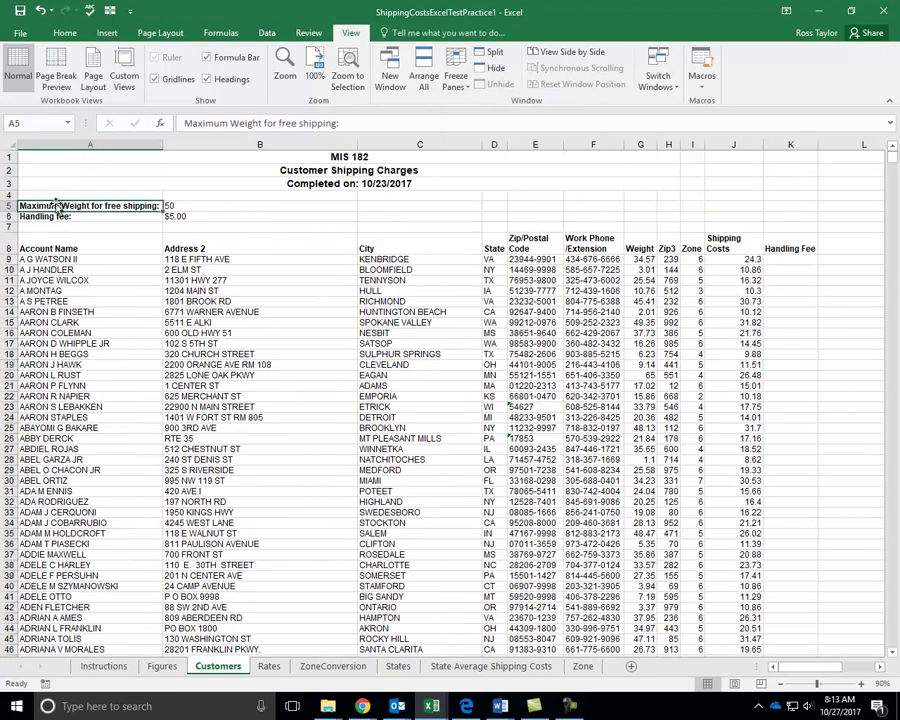
pyautogui.click(185, 205)
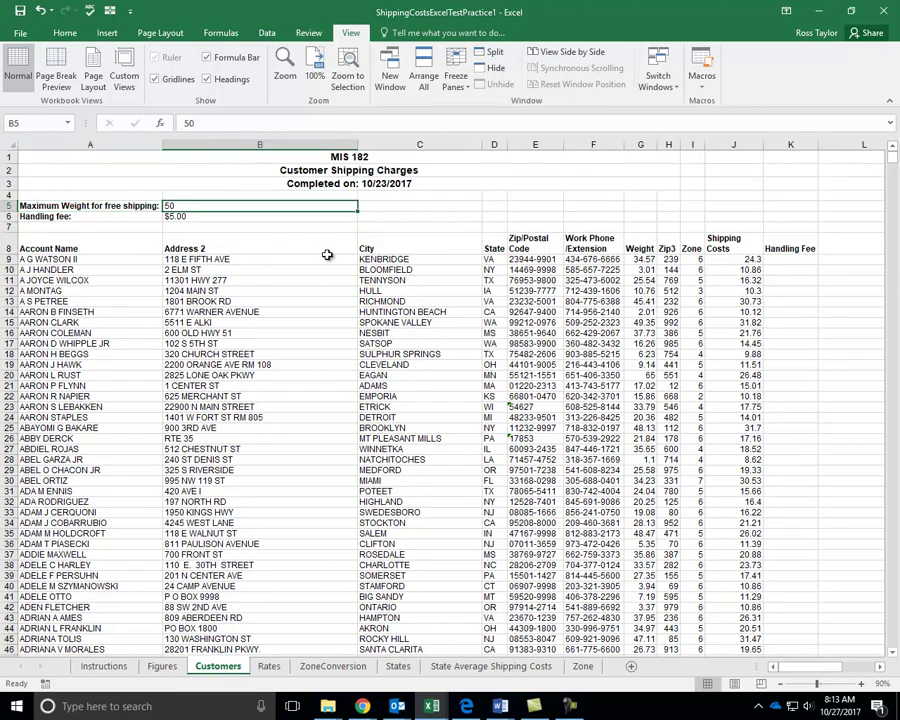
pyautogui.click(131, 217)
pyautogui.click(188, 216)
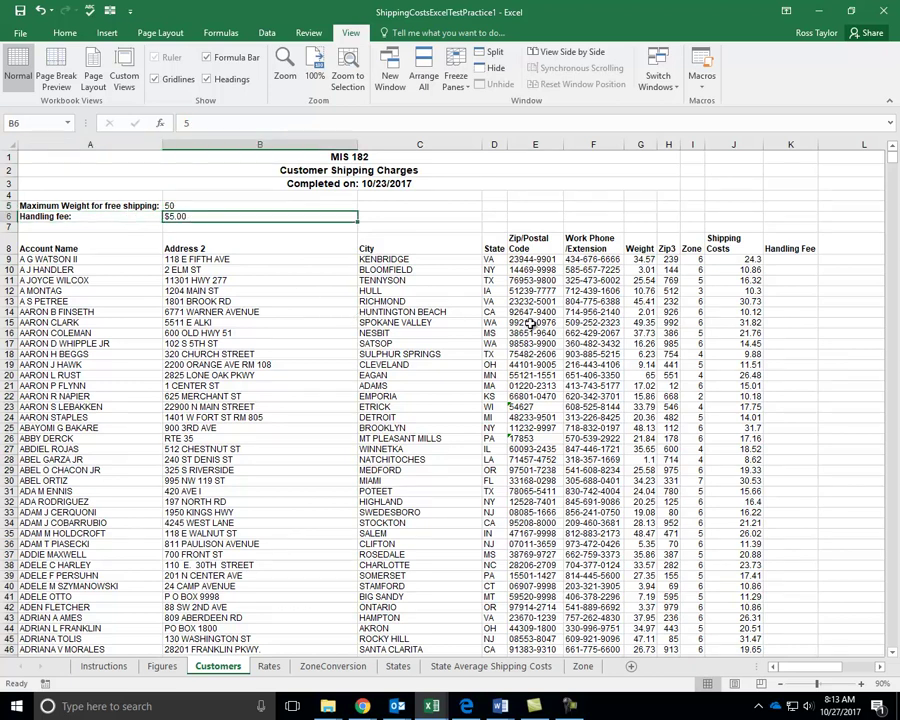
# Enter =IF(G9>B5,B6,0) in K9 to charge the handling fee when the weight exceeds the maximum
pyautogui.click(790, 260)
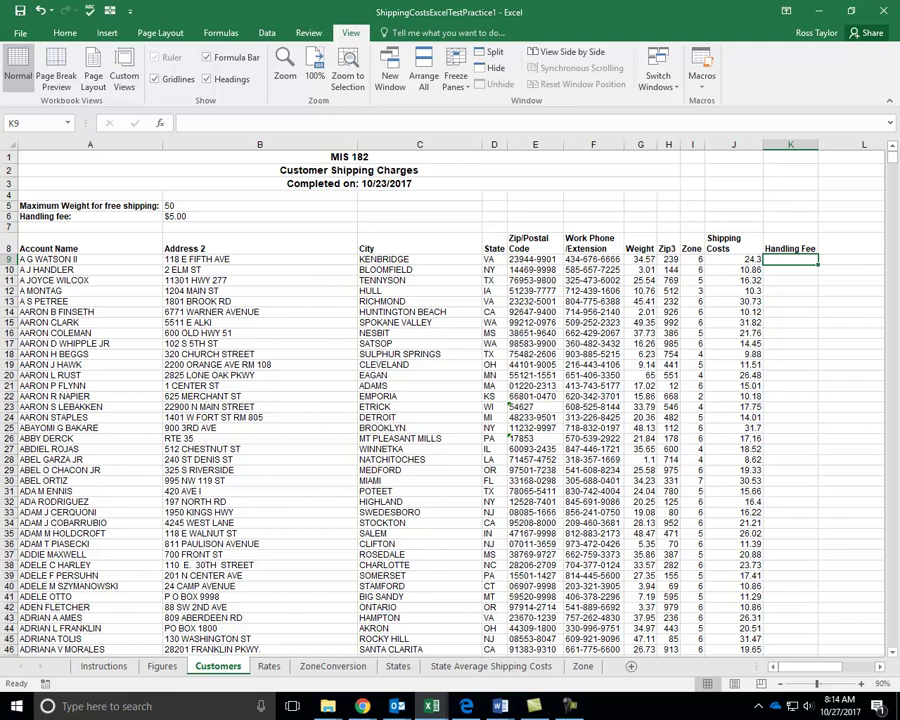
pyautogui.write('=')
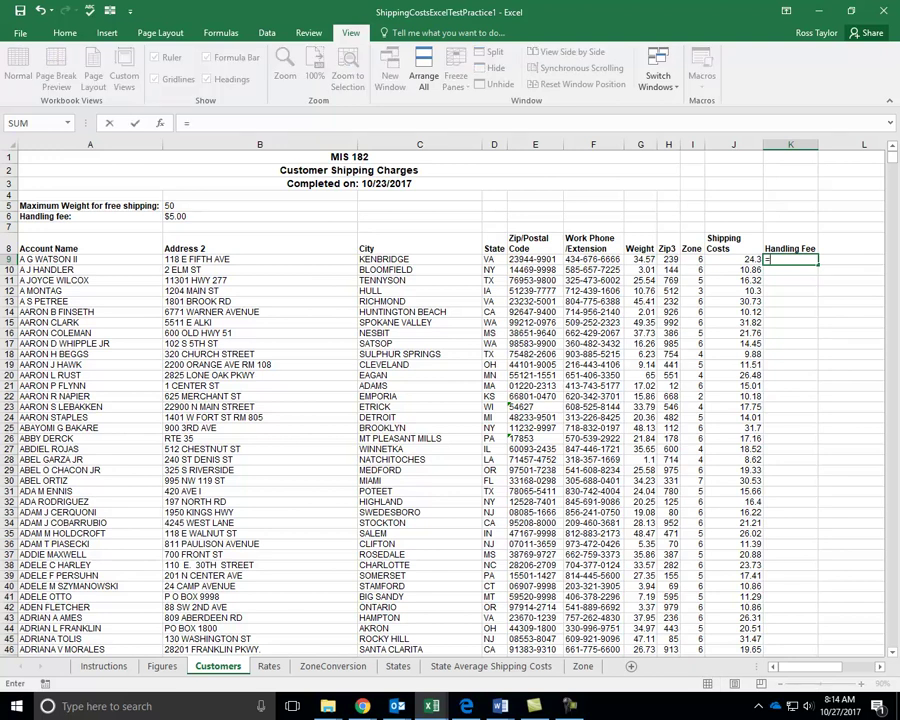
pyautogui.write('if(')
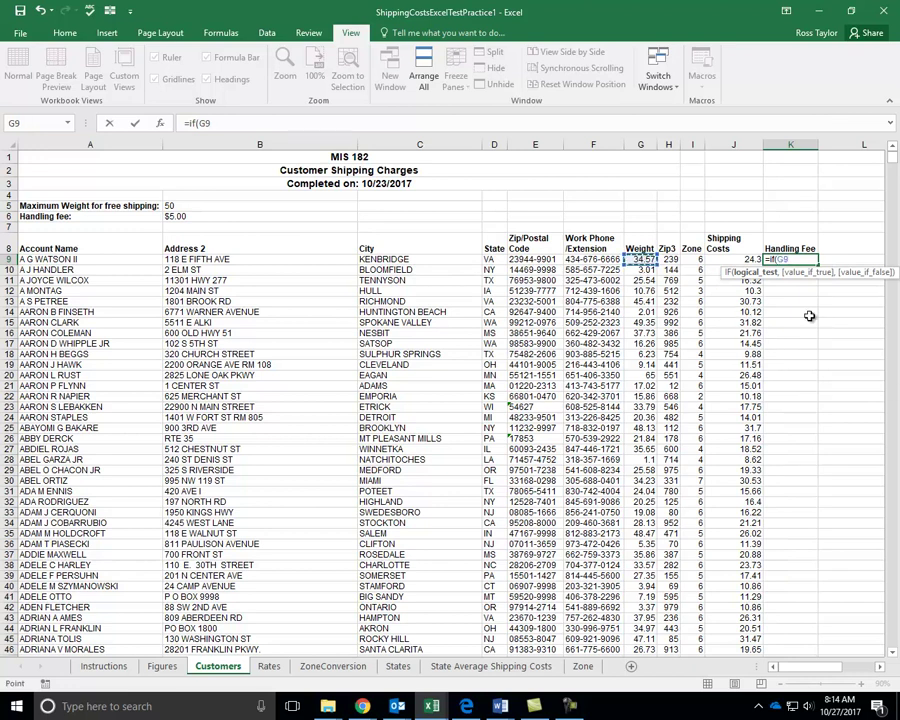
pyautogui.write('>')
pyautogui.click(268, 205)
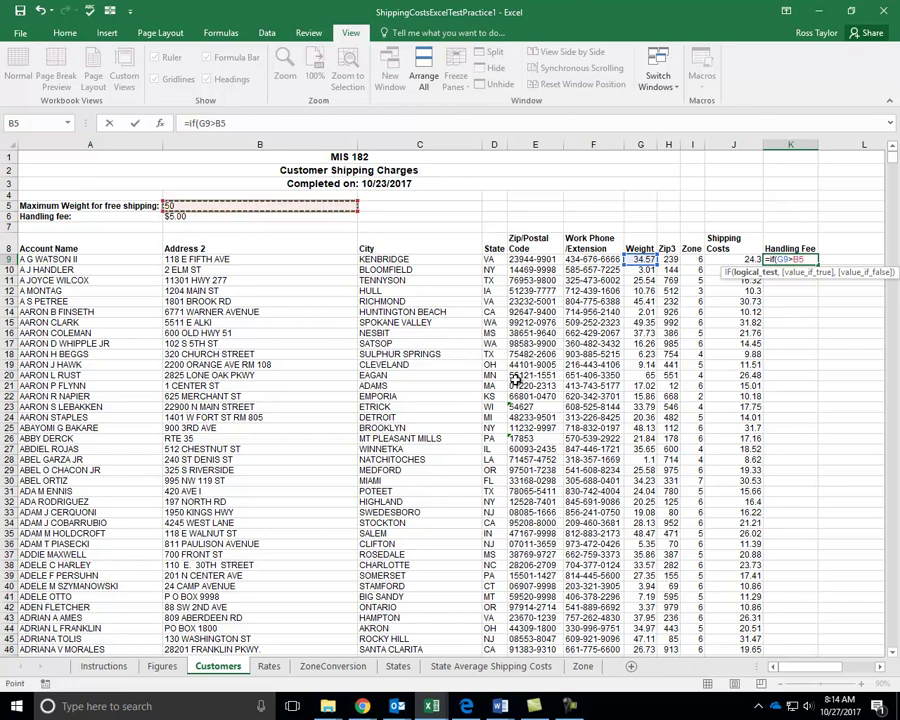
pyautogui.write(',')
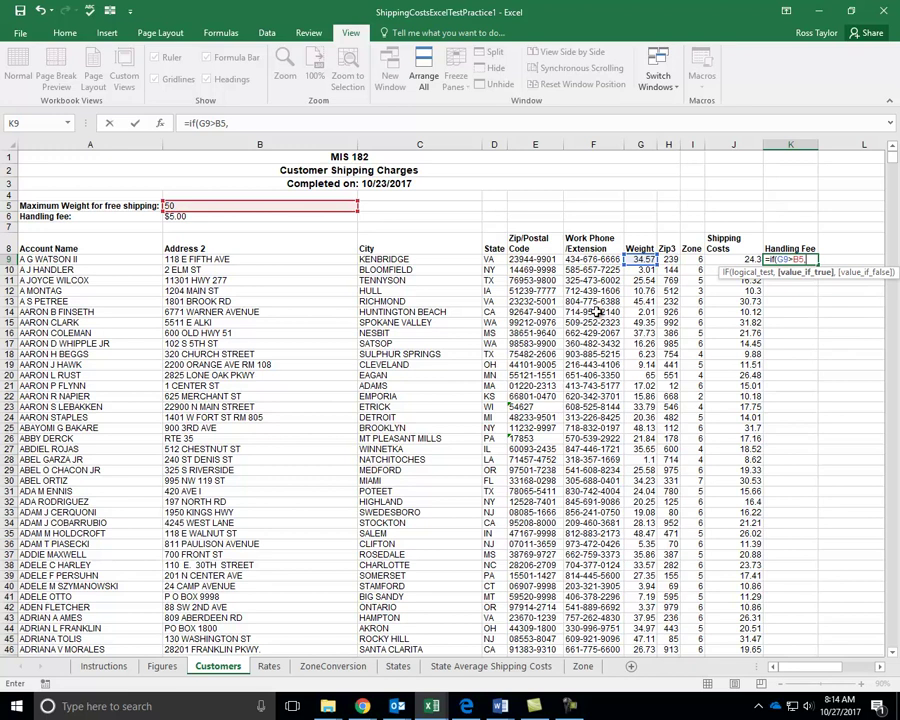
pyautogui.click(286, 216)
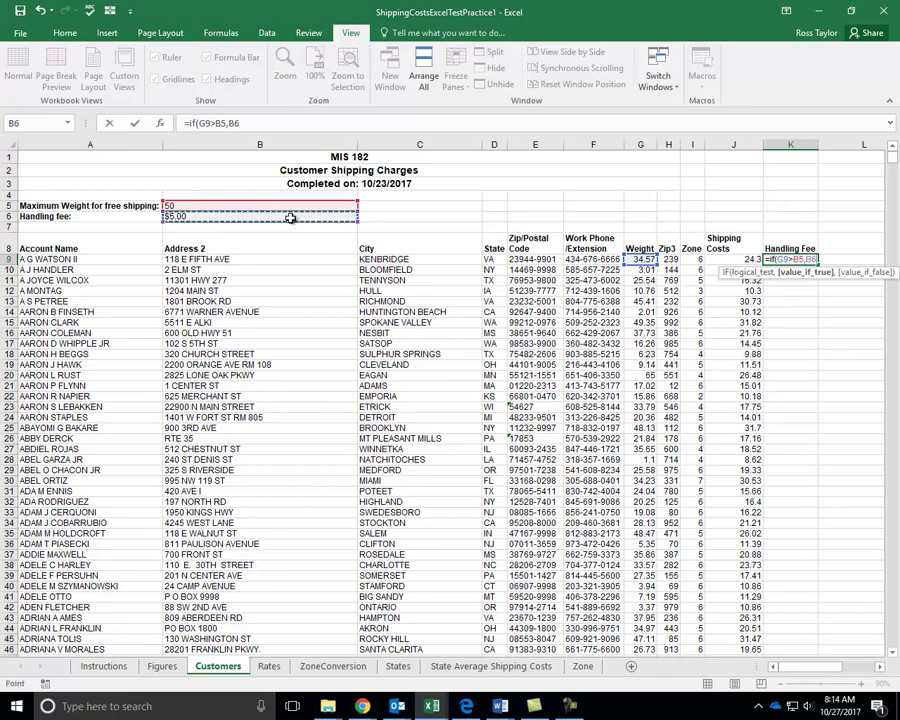
pyautogui.write(',0')
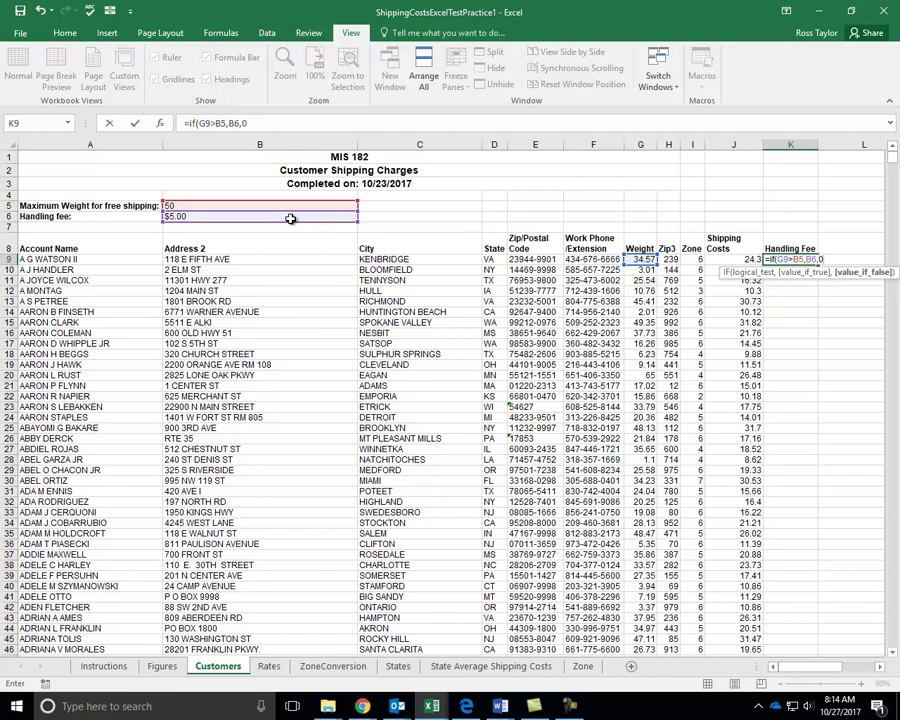
pyautogui.press('Return')
pyautogui.press('Up')
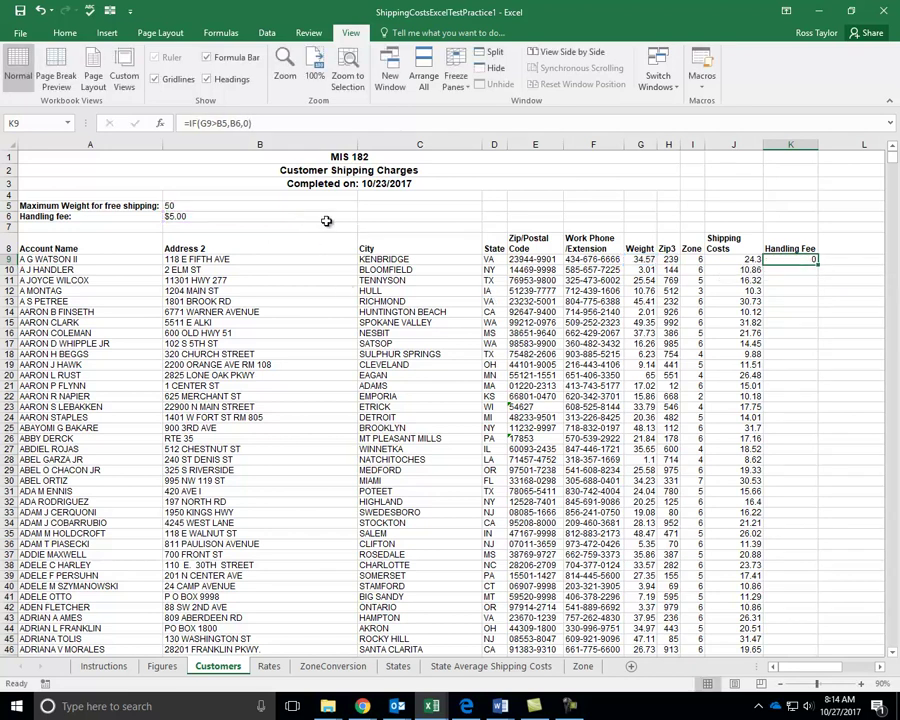
# Lock the rows of the B5 and B6 references in K9, giving =IF(G9>B$5,B$6,0), and fill the formula down the Handling Fee column
pyautogui.press('F2')
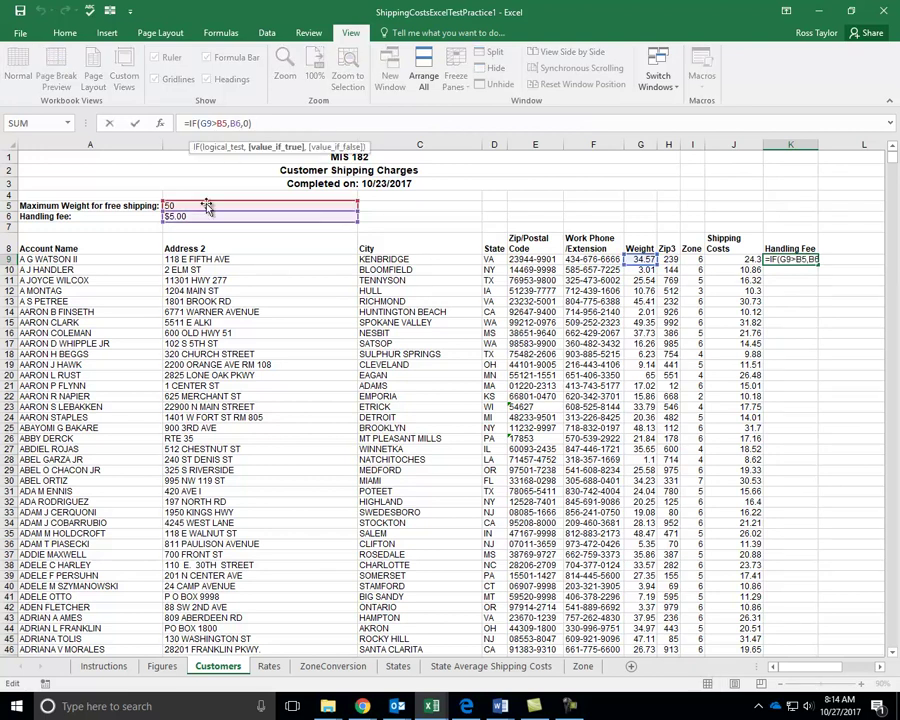
pyautogui.doubleClick(223, 123)
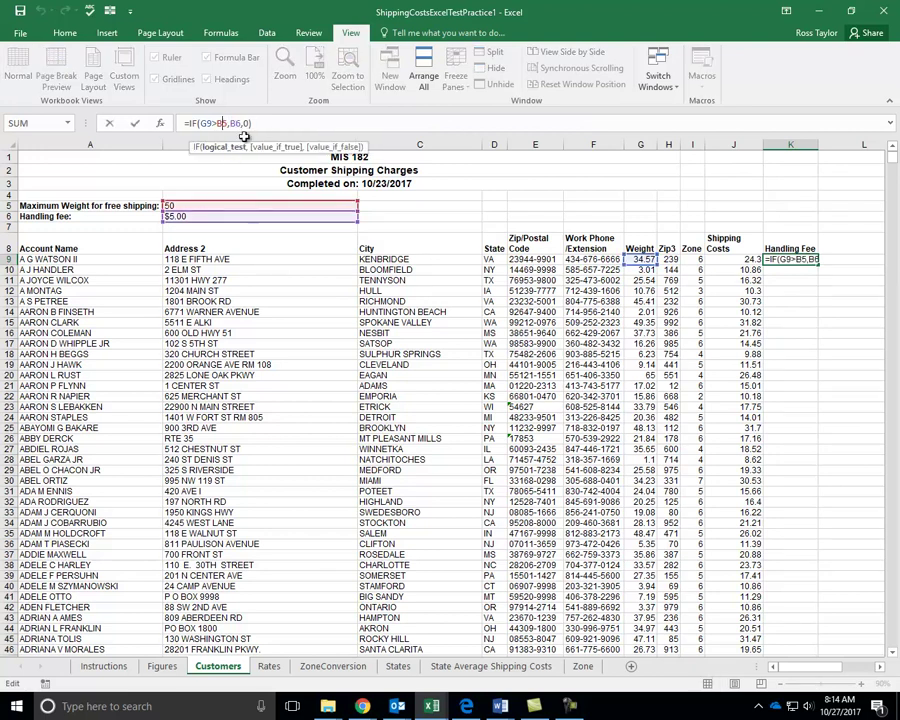
pyautogui.press('F4')
pyautogui.press('F4')
pyautogui.press('Right')
pyautogui.press('Right')
pyautogui.hotkey('ctrl', 'Return')
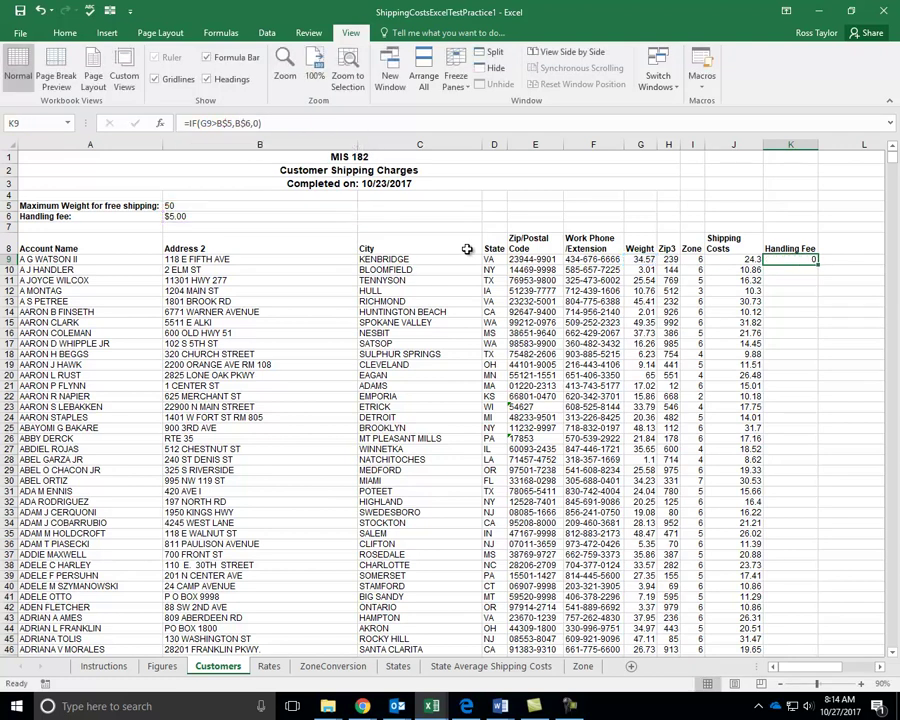
pyautogui.doubleClick(819, 265)
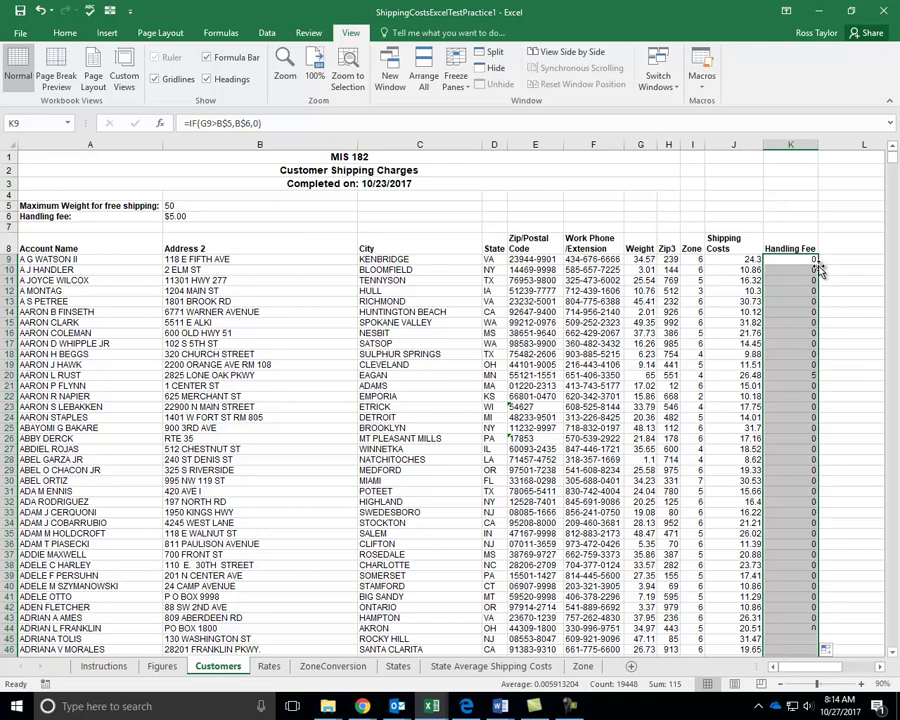
pyautogui.click(793, 377)
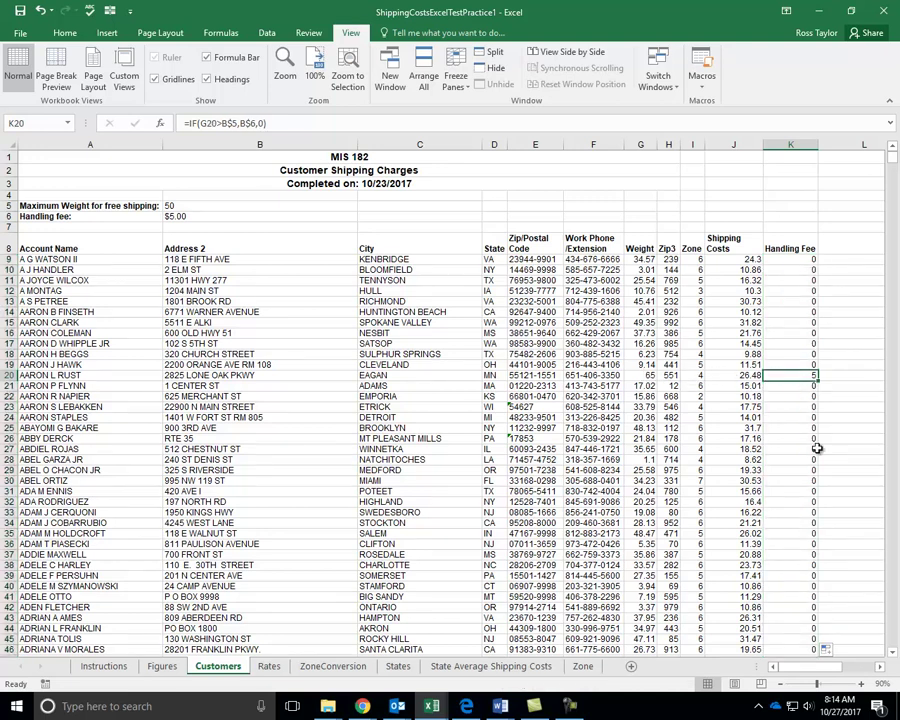
# Add a "Shipping and Handling" heading in L8 and narrow column L so it wraps onto two lines
pyautogui.click(858, 243)
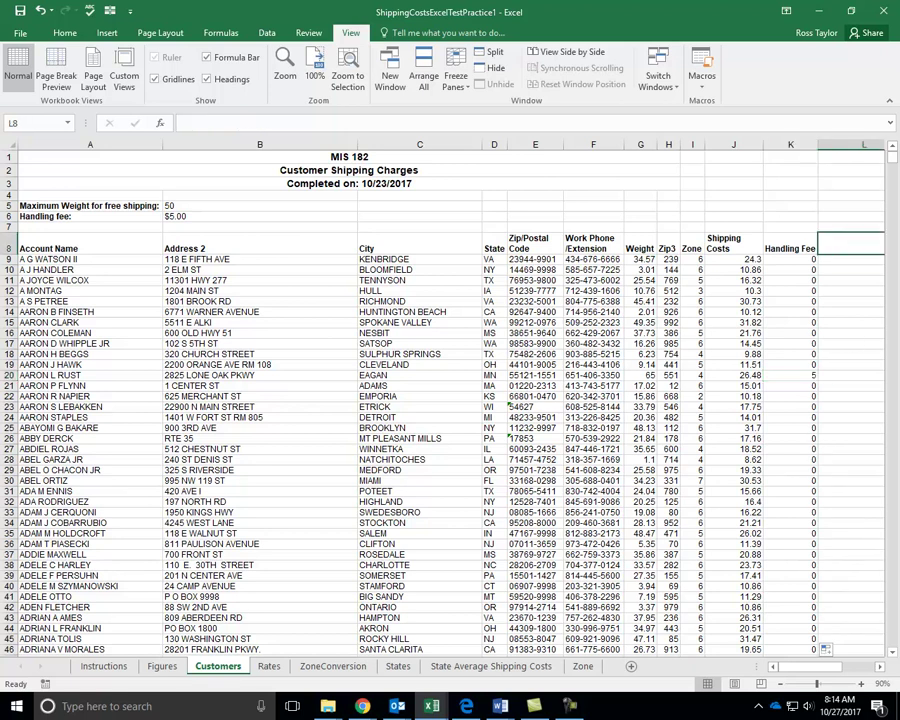
pyautogui.write('Shipping and Handling')
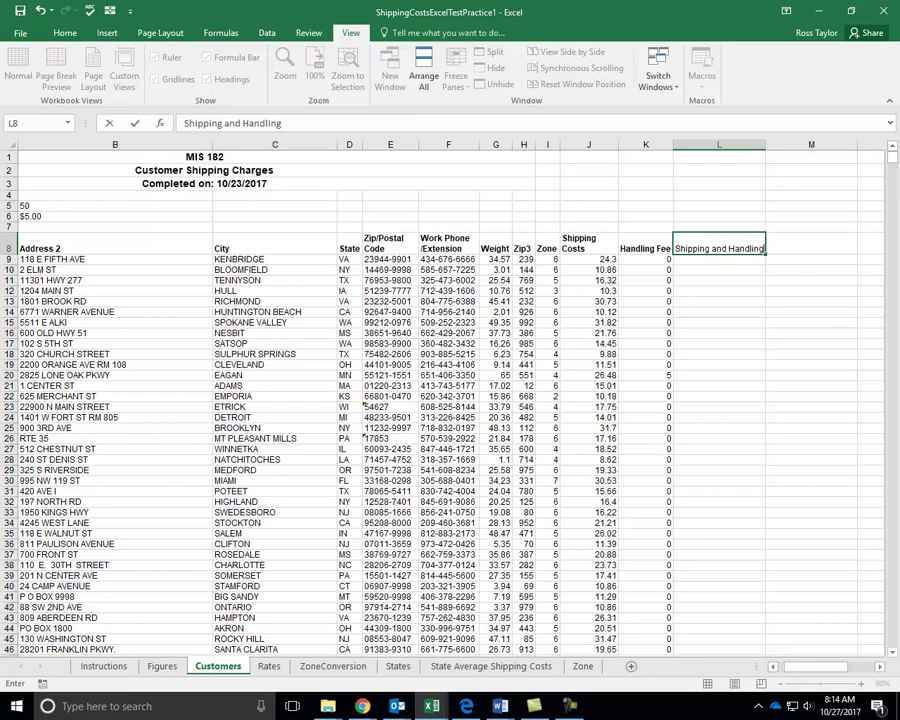
pyautogui.press('Return')
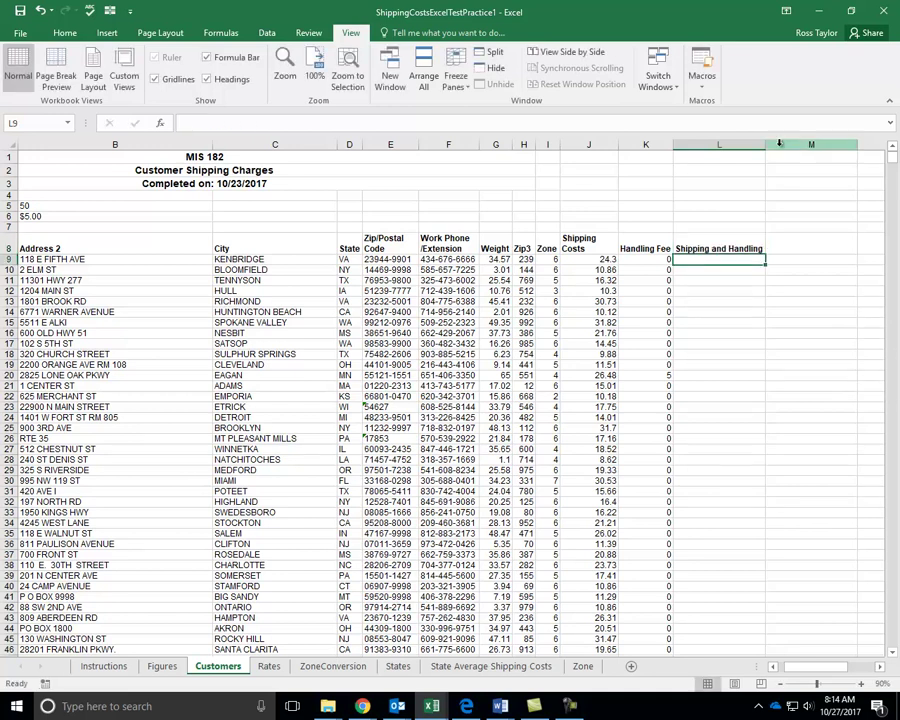
pyautogui.moveTo(766, 145); pyautogui.dragTo(732, 155)
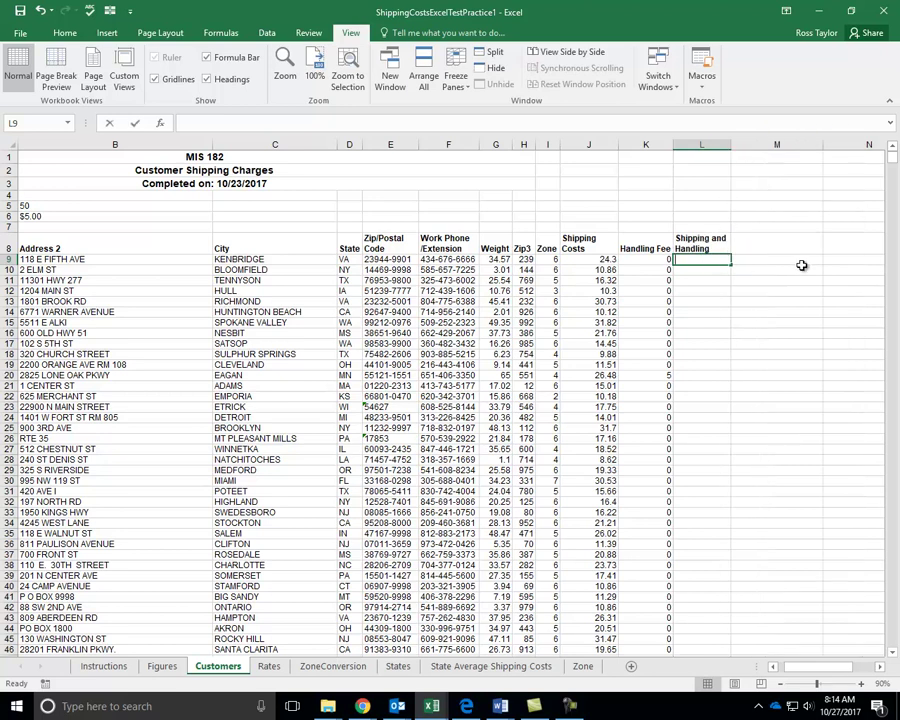
# Enter =K9+J9 in L9 and fill the formula down the Shipping and Handling column
pyautogui.write('=K9+K9')
pyautogui.press('Left')
pyautogui.hotkey('ctrl', 'Return')
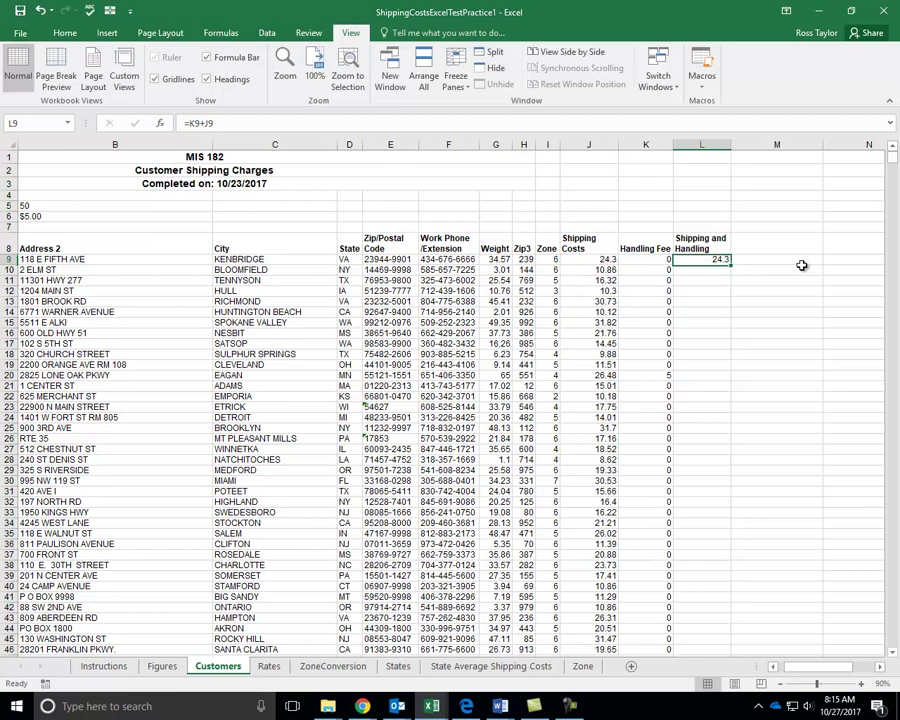
pyautogui.doubleClick(732, 265)
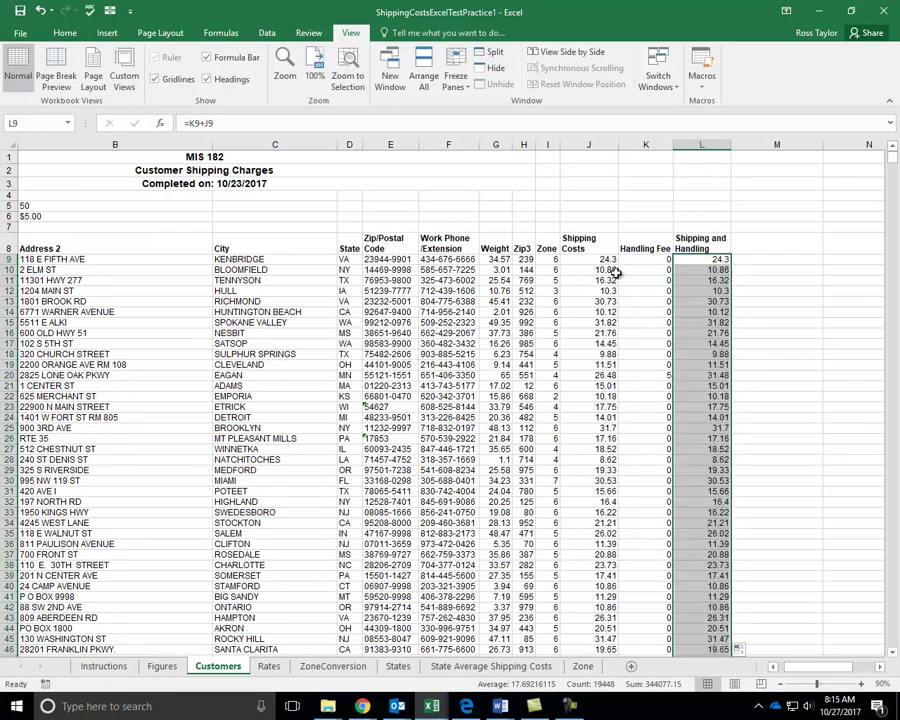
# Apply the dollar Accounting format to the values in columns J through L, from row 9 to row 19458
pyautogui.click(601, 261)
pyautogui.moveTo(601, 261); pyautogui.dragTo(745, 633)
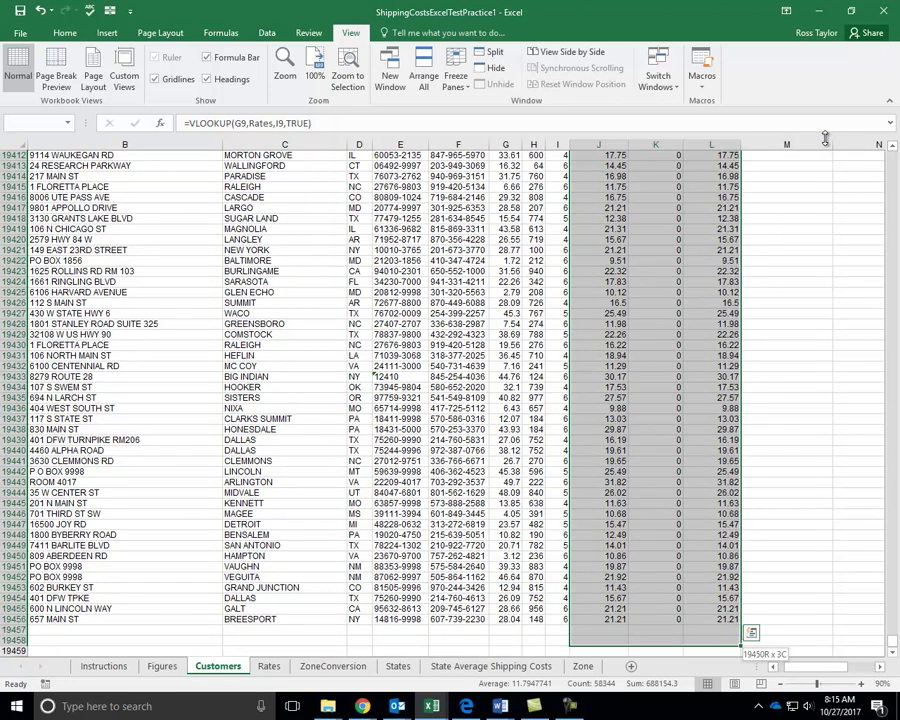
pyautogui.click(64, 33)
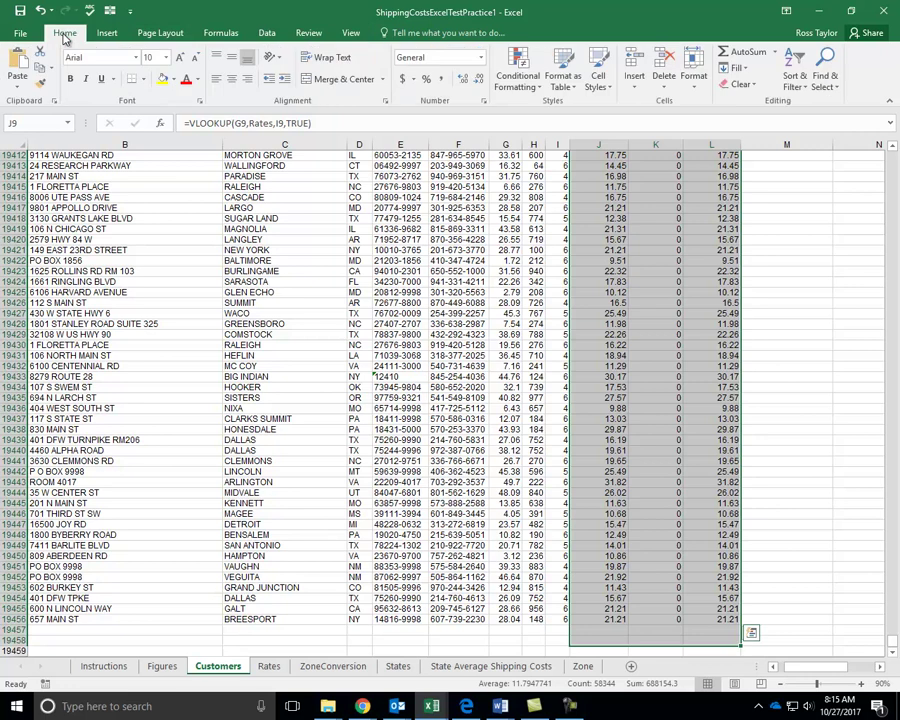
pyautogui.click(403, 79)
pyautogui.click(705, 354)
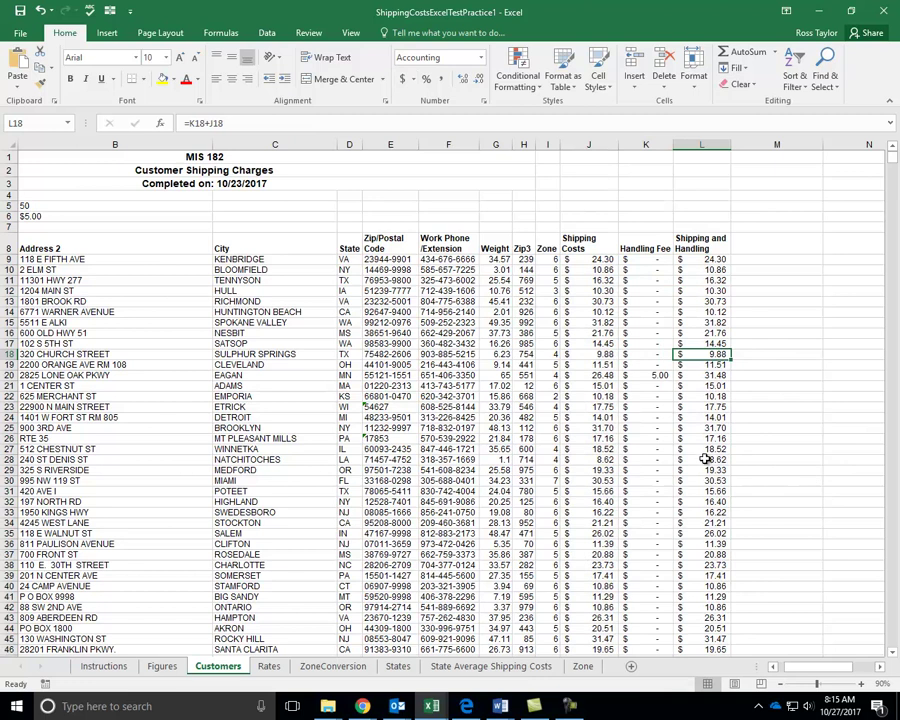
# Try combining shipping and handling in K9 with =IF(G9>B$5,B$6,0)+J9, filled down to K20, and undo both changes
pyautogui.click(650, 245)
pyautogui.click(700, 244)
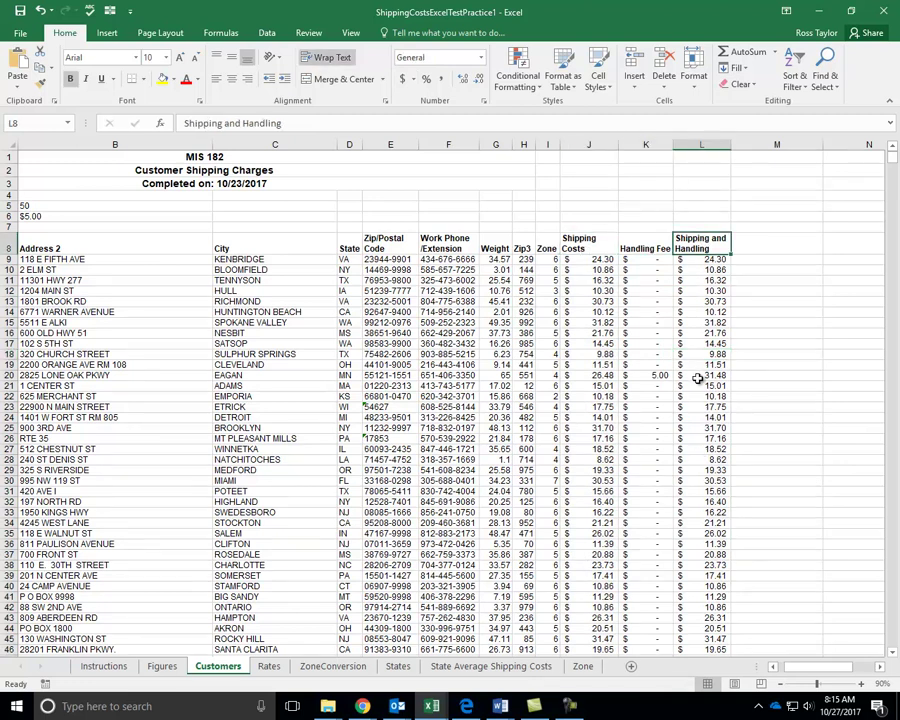
pyautogui.click(646, 259)
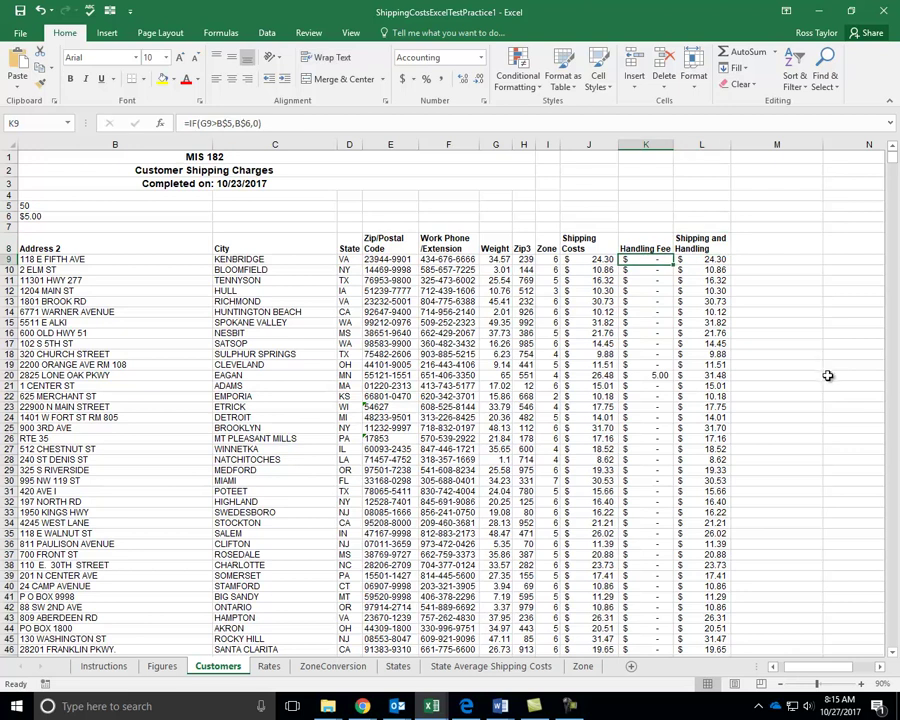
pyautogui.click(332, 121)
pyautogui.write('+')
pyautogui.click(588, 259)
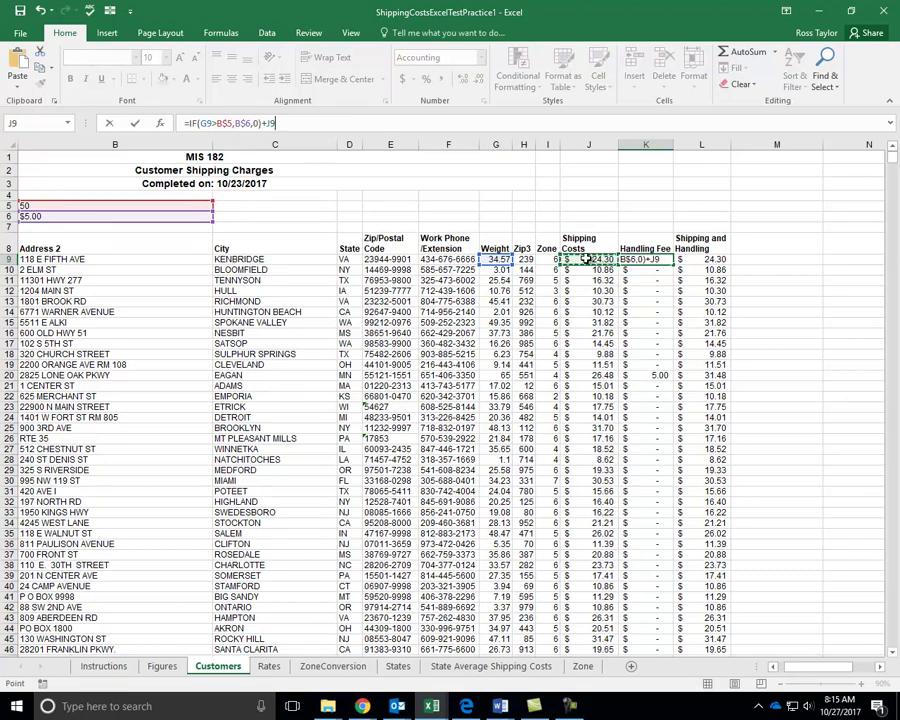
pyautogui.hotkey('ctrl', 'Return')
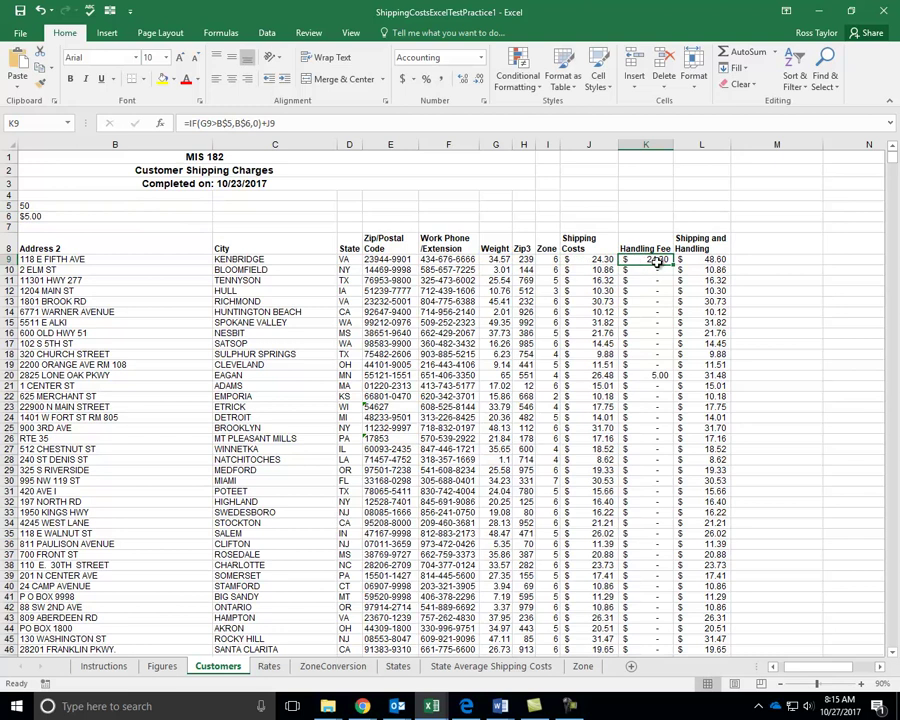
pyautogui.moveTo(676, 265); pyautogui.dragTo(664, 376)
pyautogui.click(660, 376)
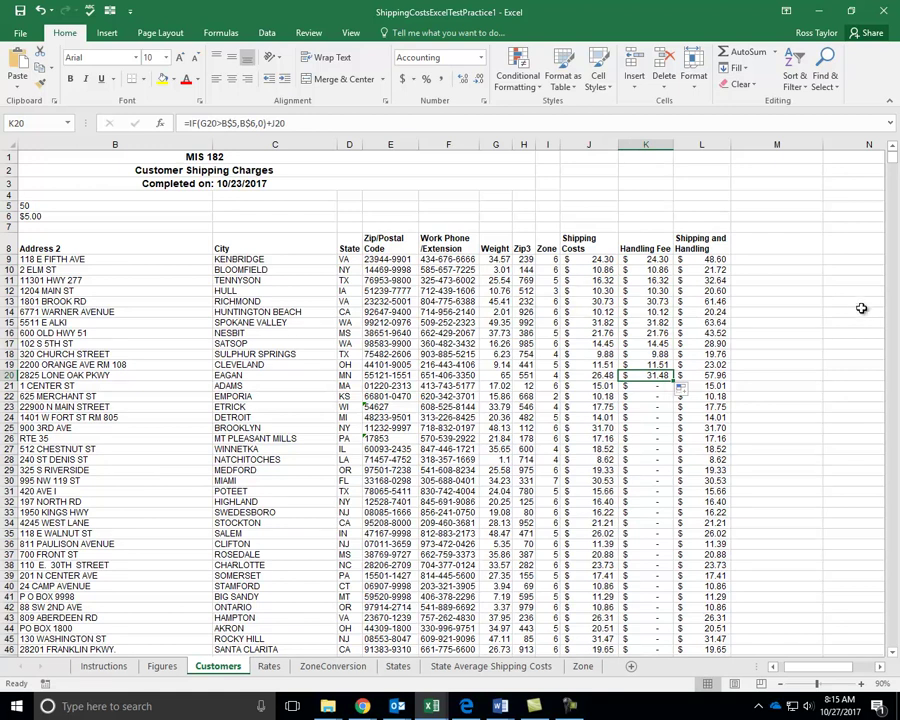
pyautogui.hotkey('ctrl', 'z')
pyautogui.hotkey('ctrl', 'z')
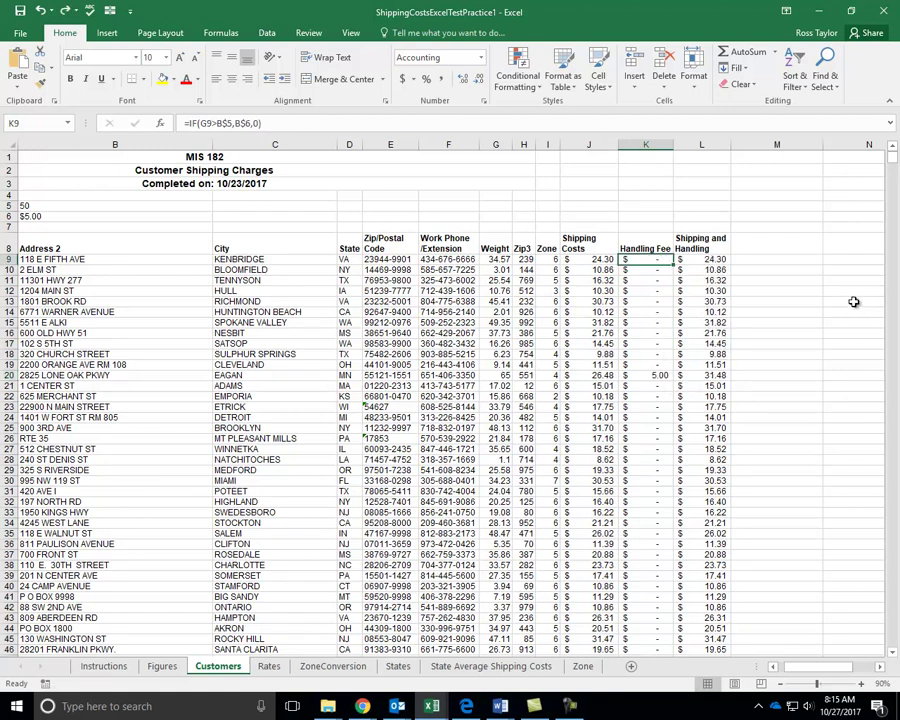
# Narrow column K so the Handling Fee heading wraps onto two lines
pyautogui.click(826, 319)
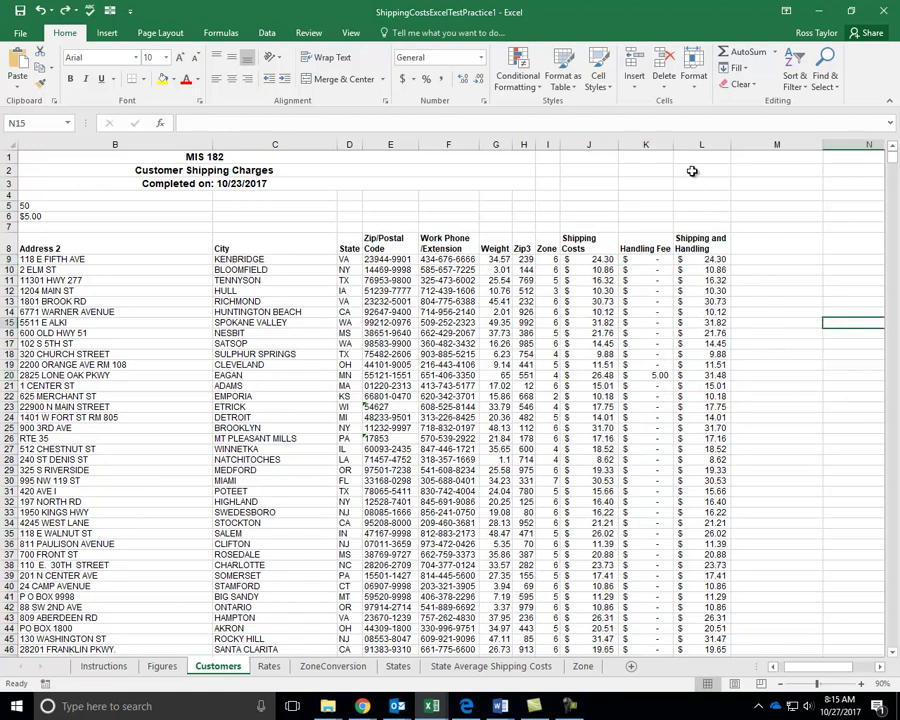
pyautogui.moveTo(666, 141); pyautogui.dragTo(667, 145)
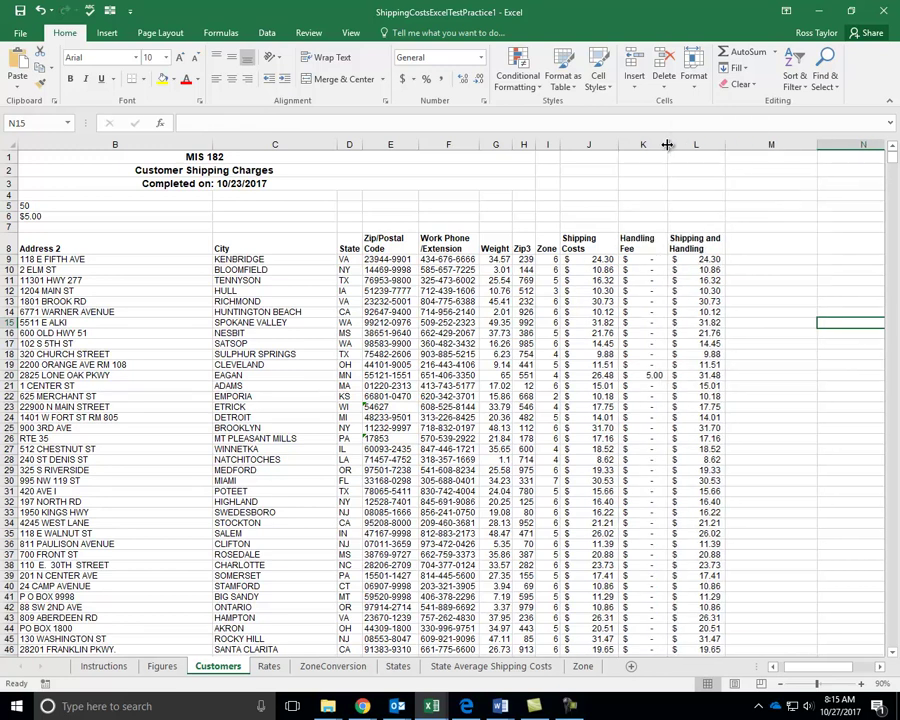
pyautogui.click(677, 397)
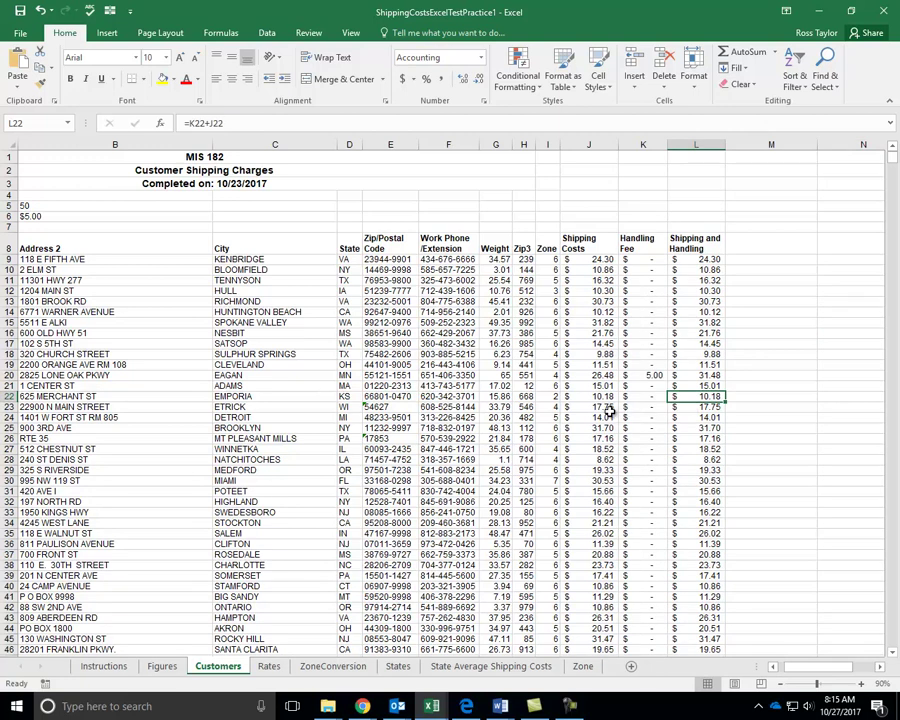
# Look through the shipping and handling amounts down the customer list to the Total row at its end
pyautogui.scroll(-1, 609, 410)
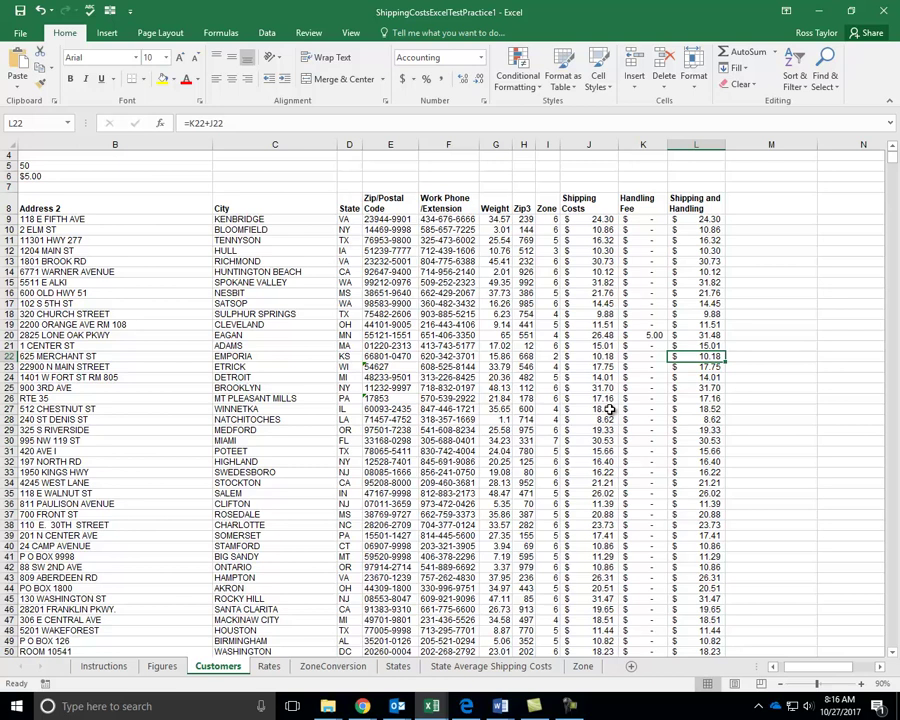
pyautogui.scroll(1, 609, 410)
pyautogui.scroll(-9, 608, 409)
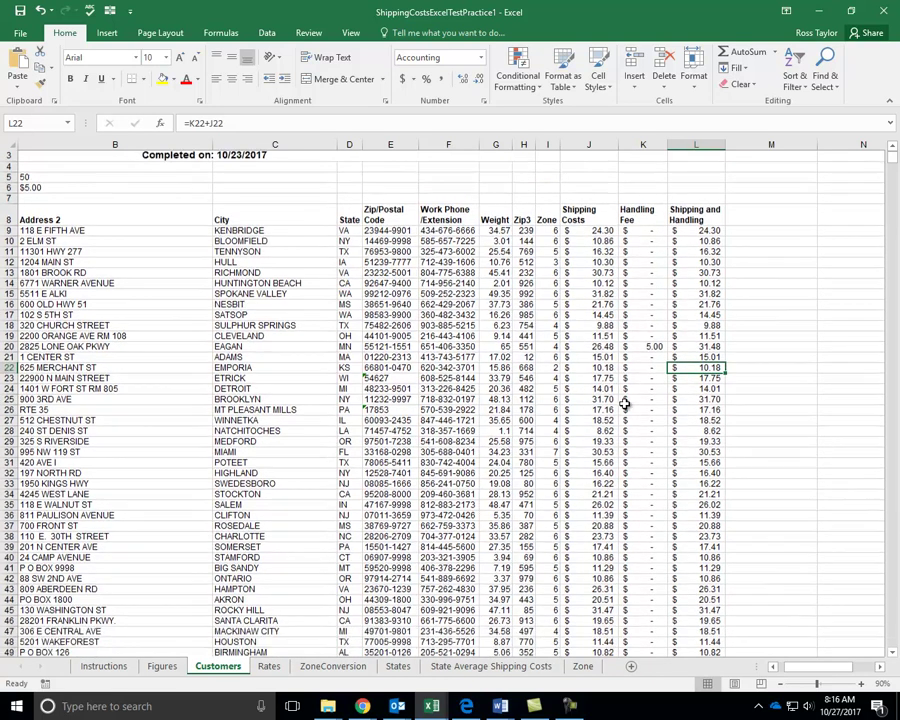
pyautogui.scroll(-20, 622, 404)
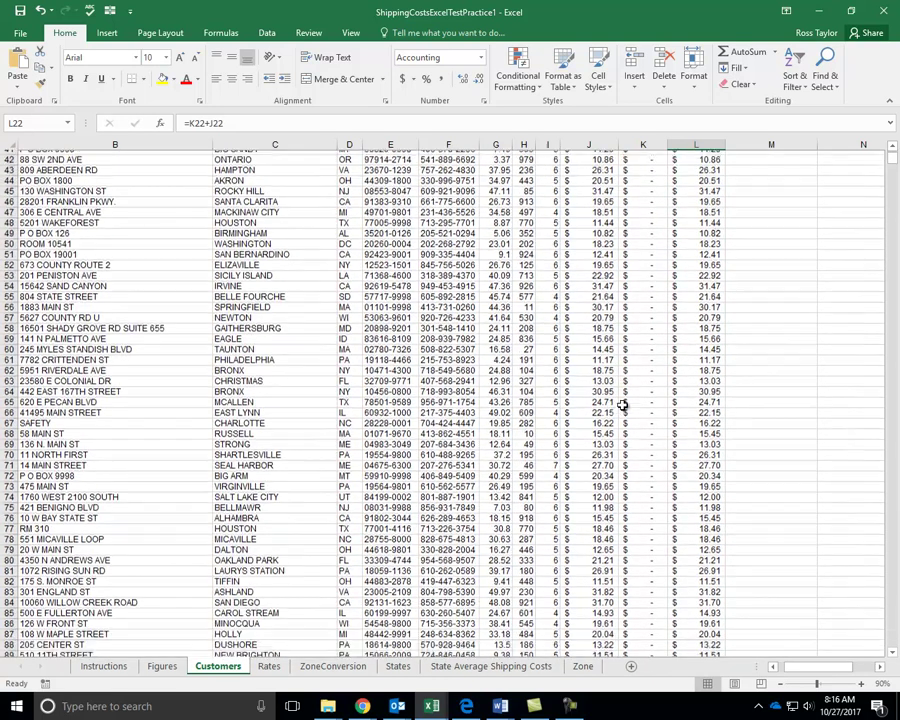
pyautogui.scroll(-7, 622, 402)
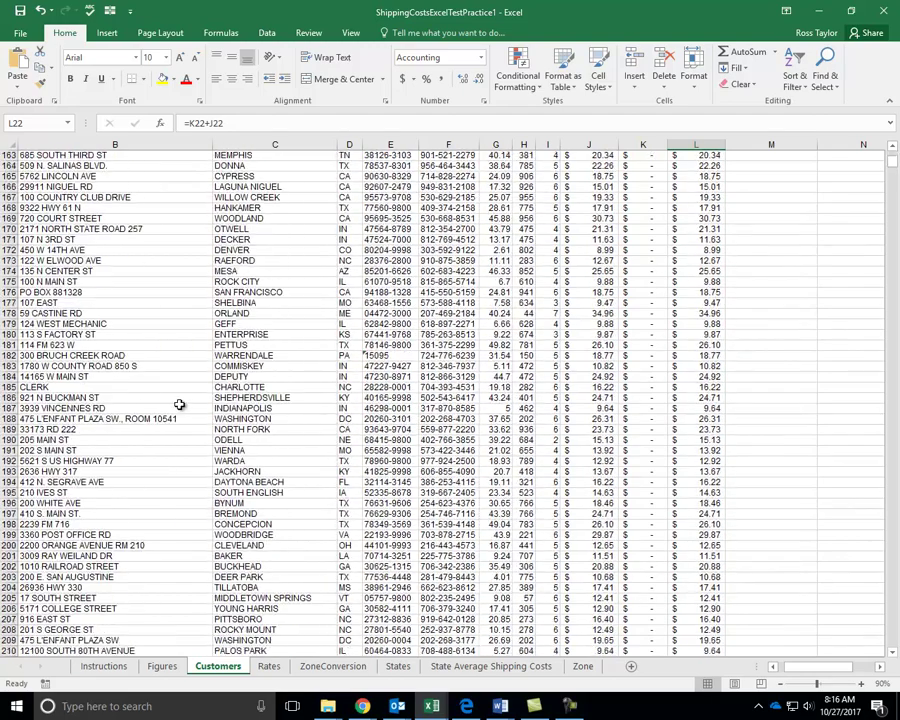
pyautogui.click(174, 407)
pyautogui.hotkey('ctrl', 'End')
pyautogui.press('End')
pyautogui.press('Left')
pyautogui.press('Up')
pyautogui.press('Up')
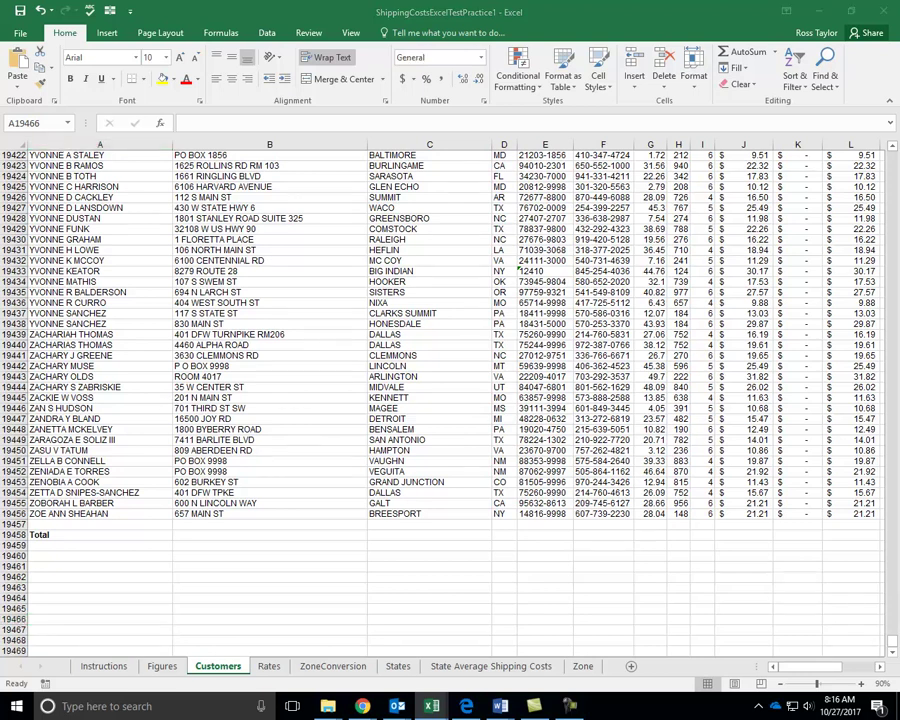
# Copy the ten summary cost questions, paste them into A19460:A19469 below the Total row, and turn off their text wrapping
pyautogui.hotkey('ctrl', 'c')
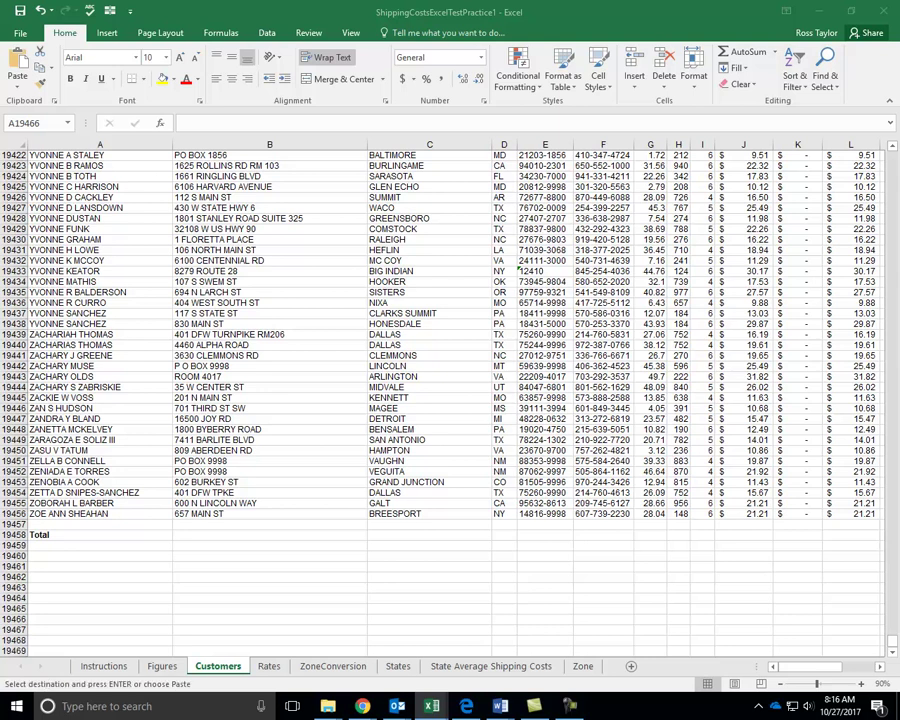
pyautogui.click(58, 558)
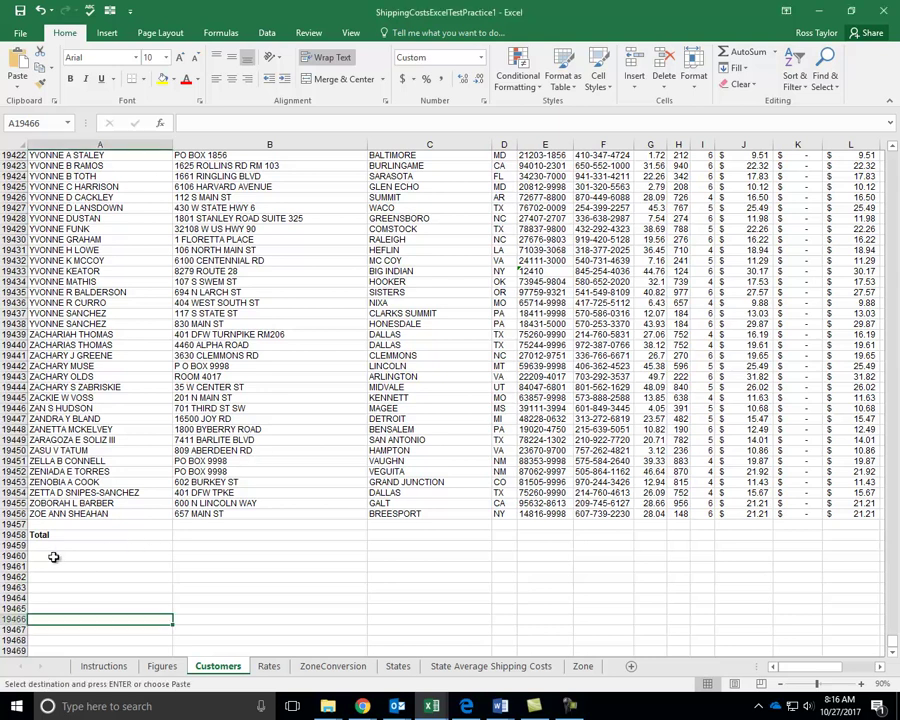
pyautogui.rightClick(55, 558)
pyautogui.click(84, 320)
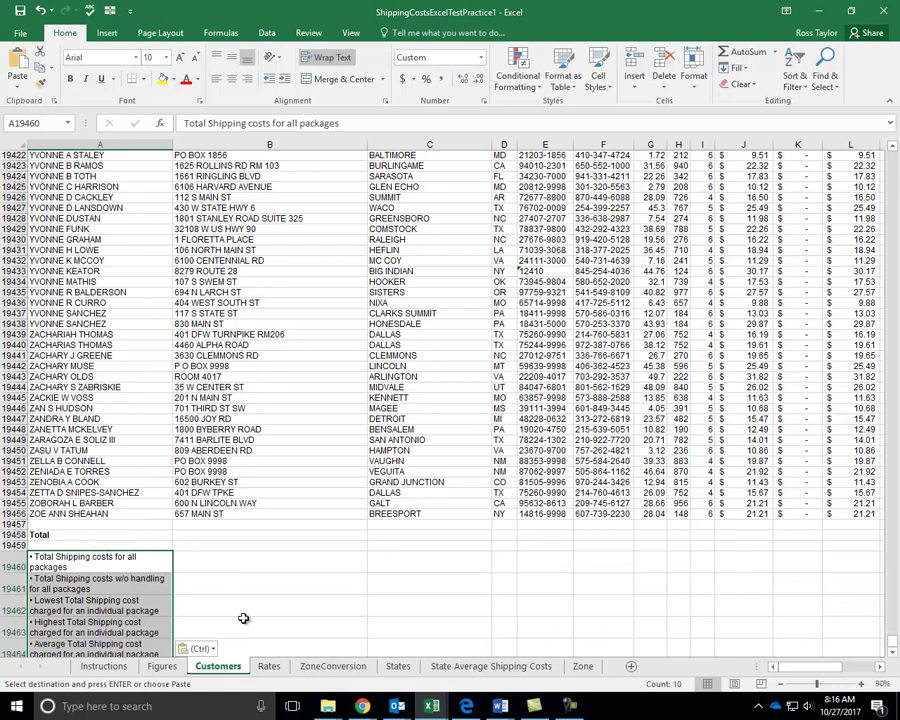
pyautogui.click(325, 58)
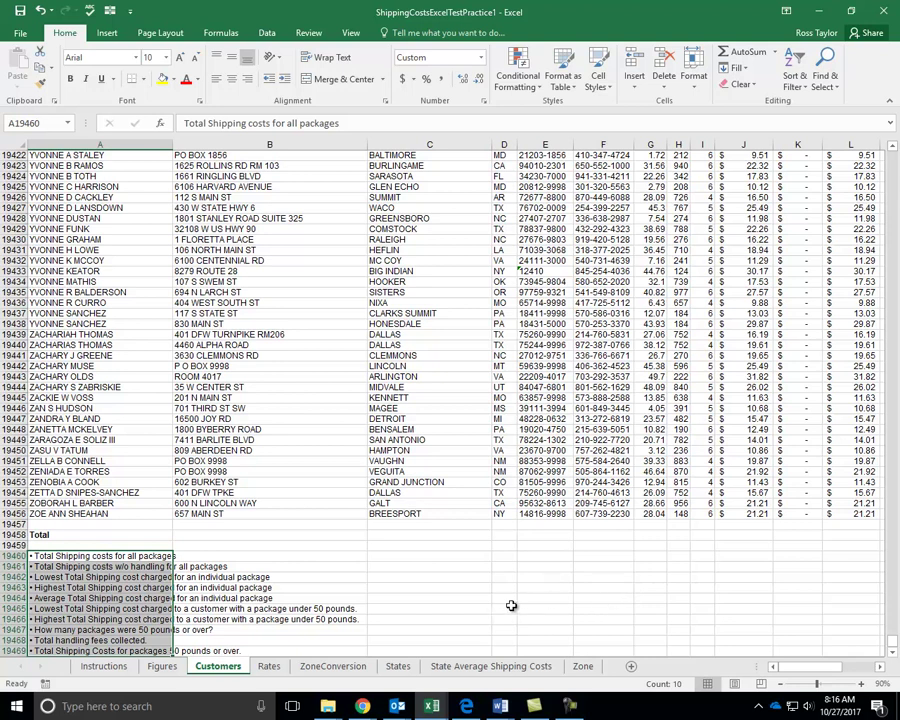
pyautogui.click(452, 534)
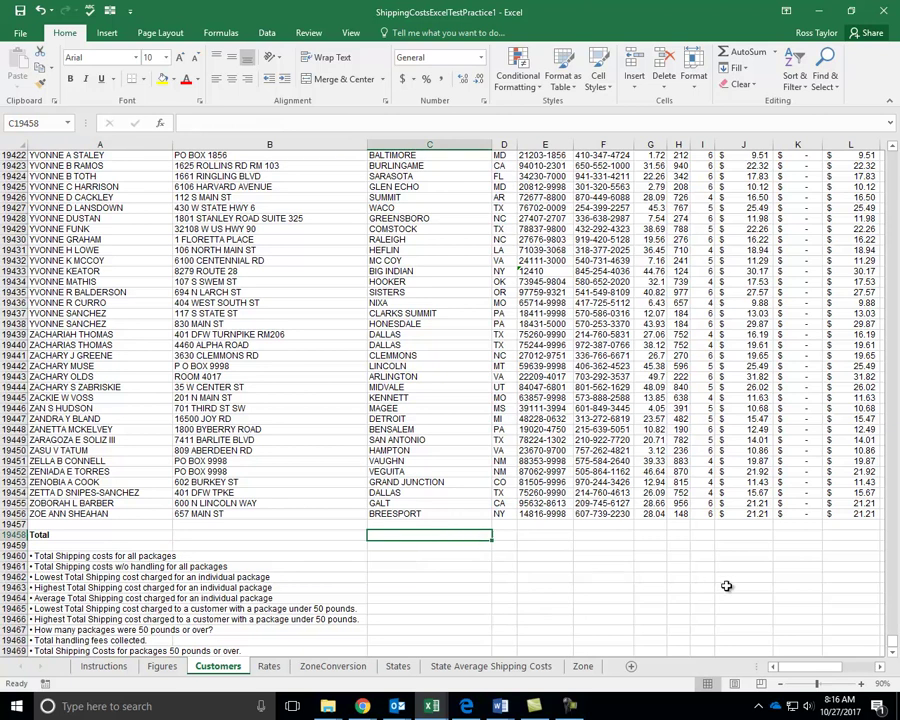
# Return to the start of the customer list, bring row 7 to the top of the view, and select B9
pyautogui.hotkey('ctrl', 'Home')
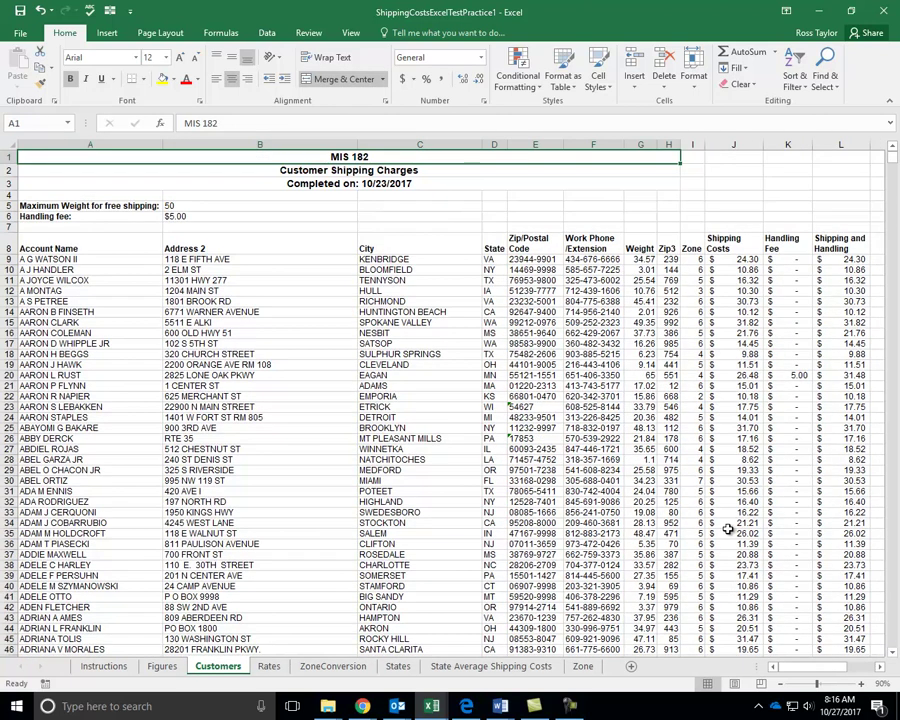
pyautogui.scroll(-2, 703, 540)
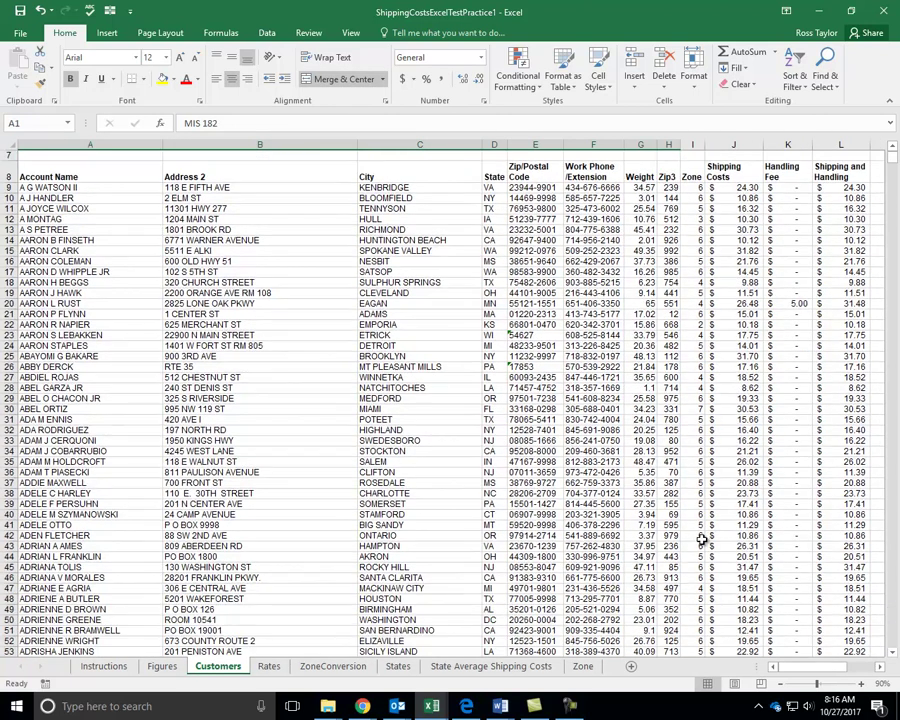
pyautogui.click(200, 187)
pyautogui.click(350, 33)
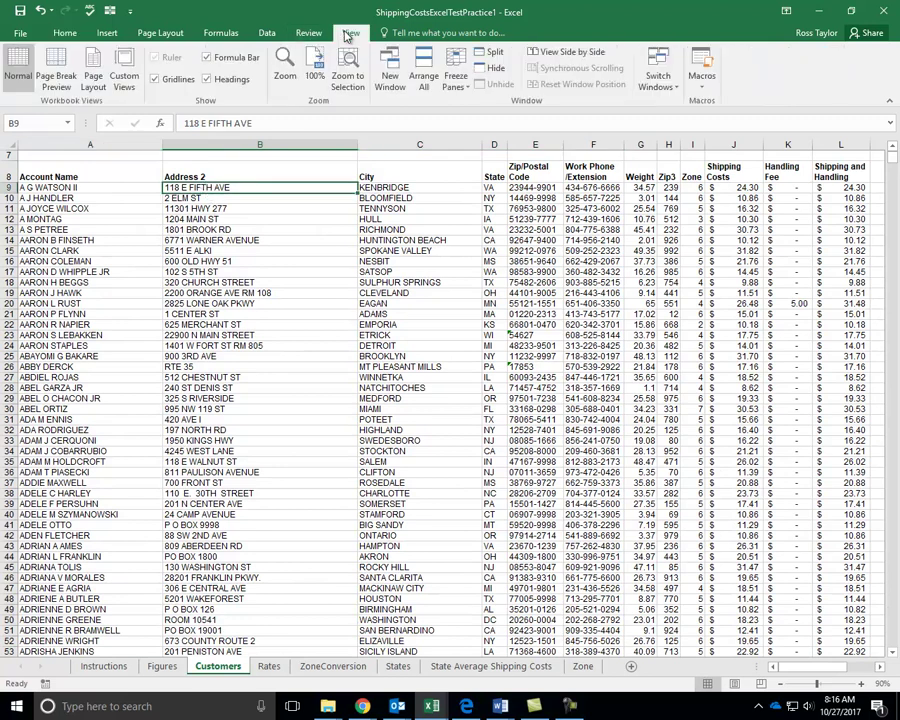
# Try freezing only the top visible row, test it down the Address 2 column, and unfreeze the panes
pyautogui.click(455, 70)
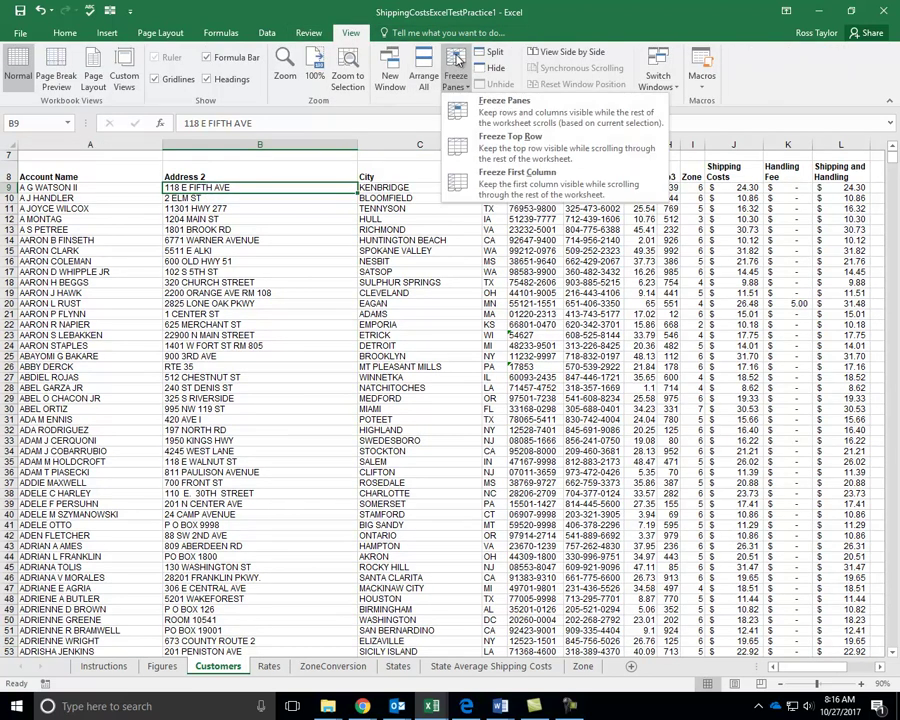
pyautogui.click(546, 160)
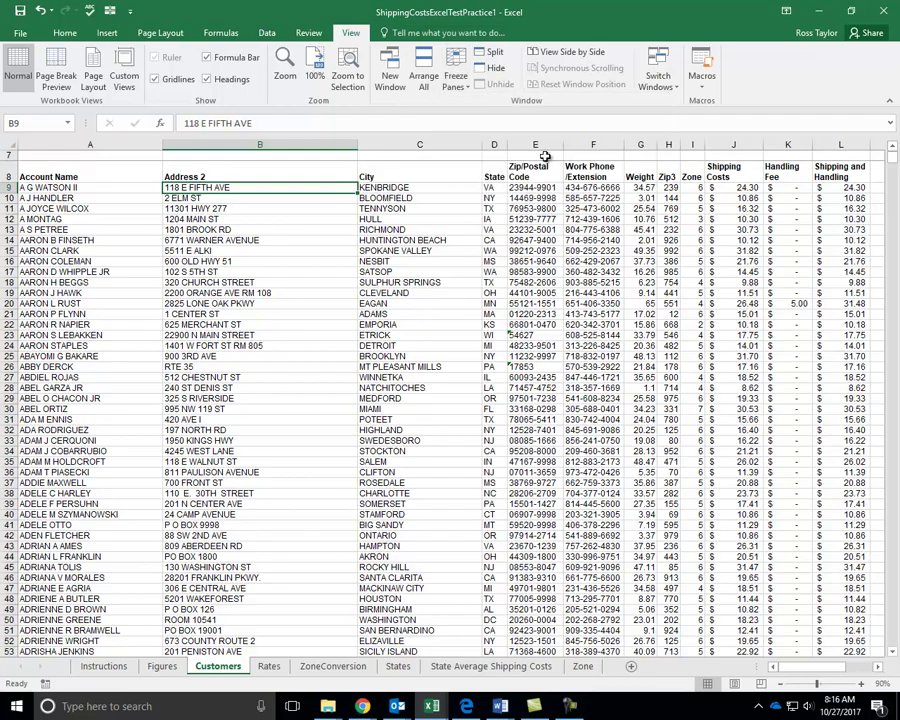
pyautogui.press('Down')
pyautogui.press('Down')
pyautogui.press('Down')
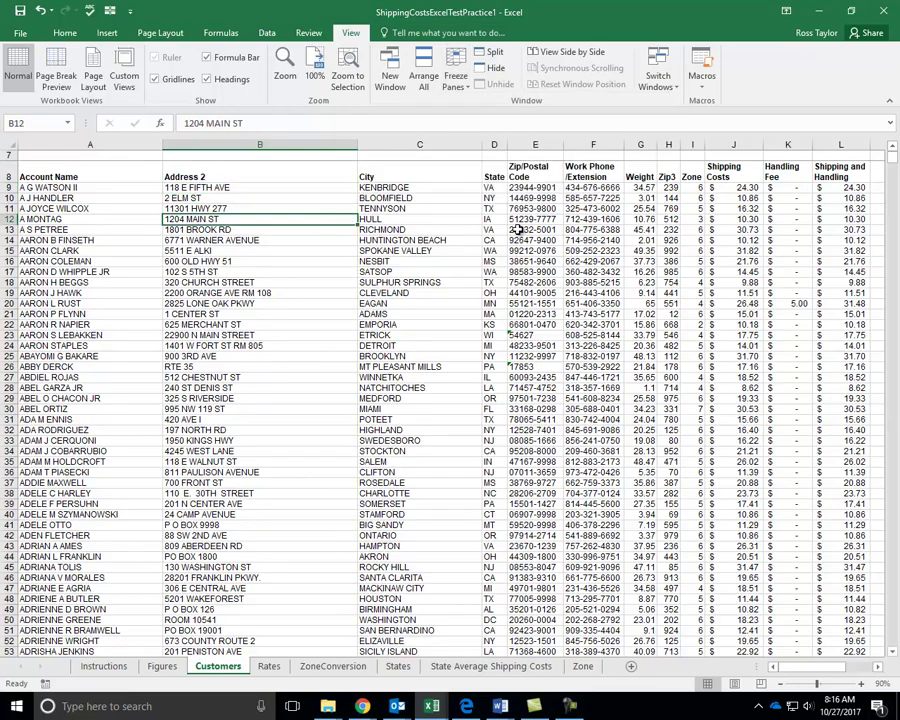
pyautogui.hotkey('ctrl', 'Down')
pyautogui.hotkey('ctrl', 'Up')
pyautogui.press('Down')
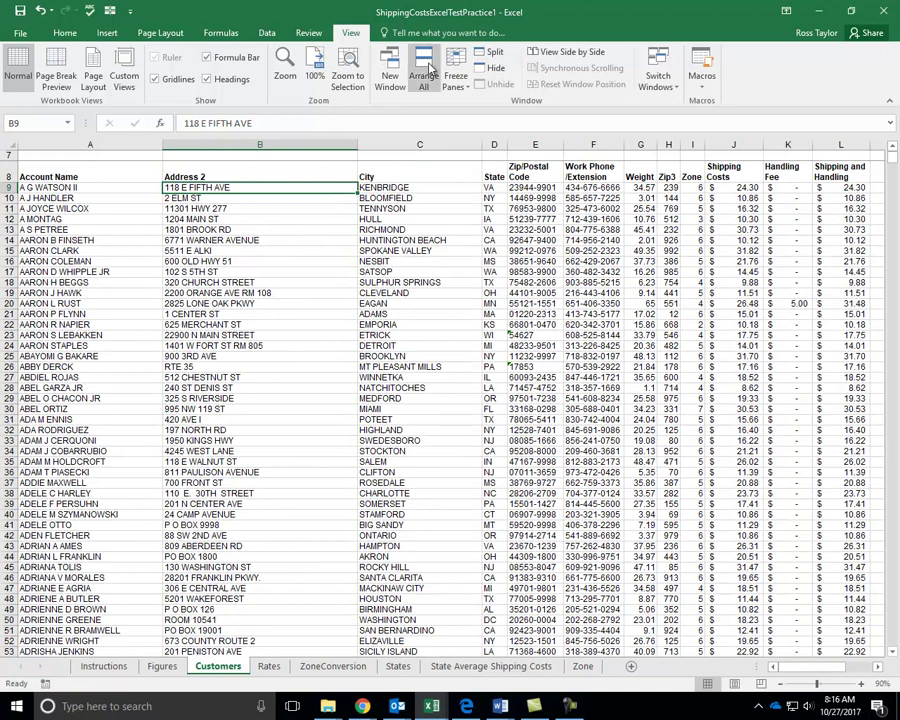
pyautogui.click(455, 78)
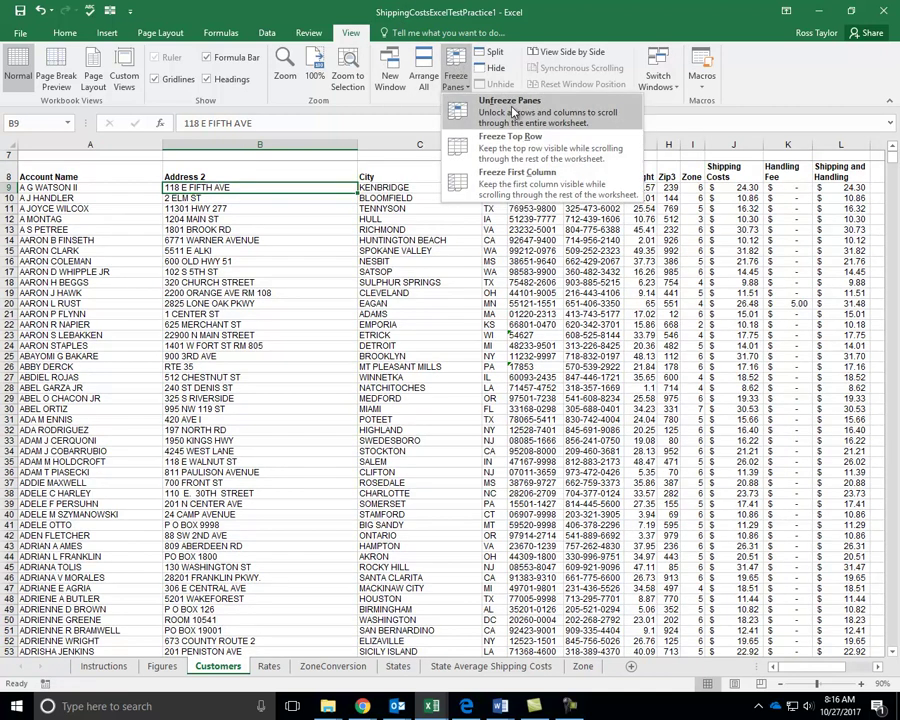
pyautogui.click(513, 112)
# Freeze the panes at B9 to lock the heading rows and Account Name column, and check them at the list's end
pyautogui.click(456, 65)
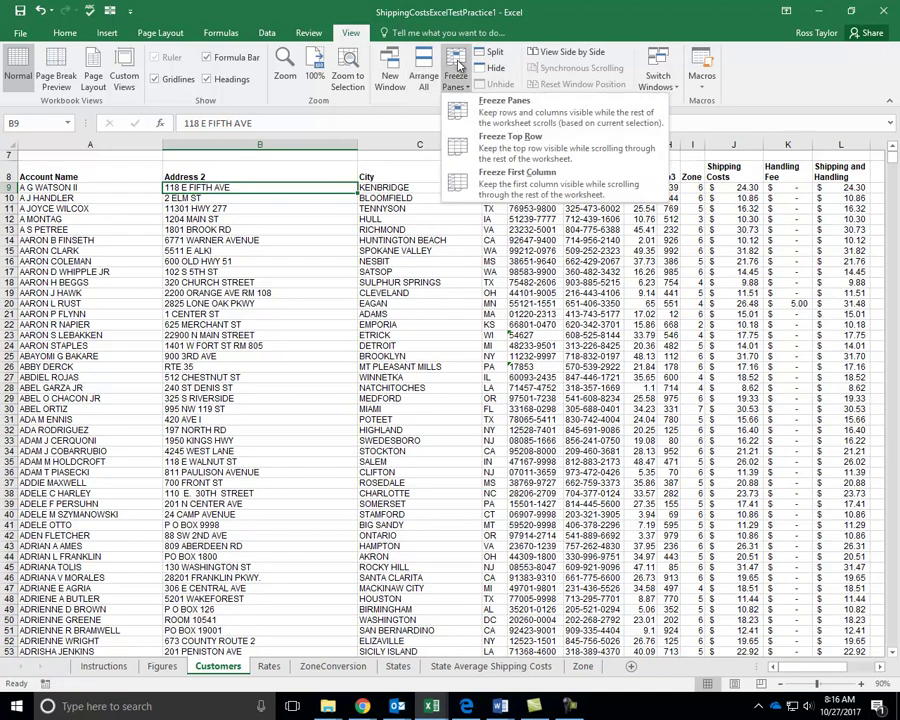
pyautogui.click(488, 122)
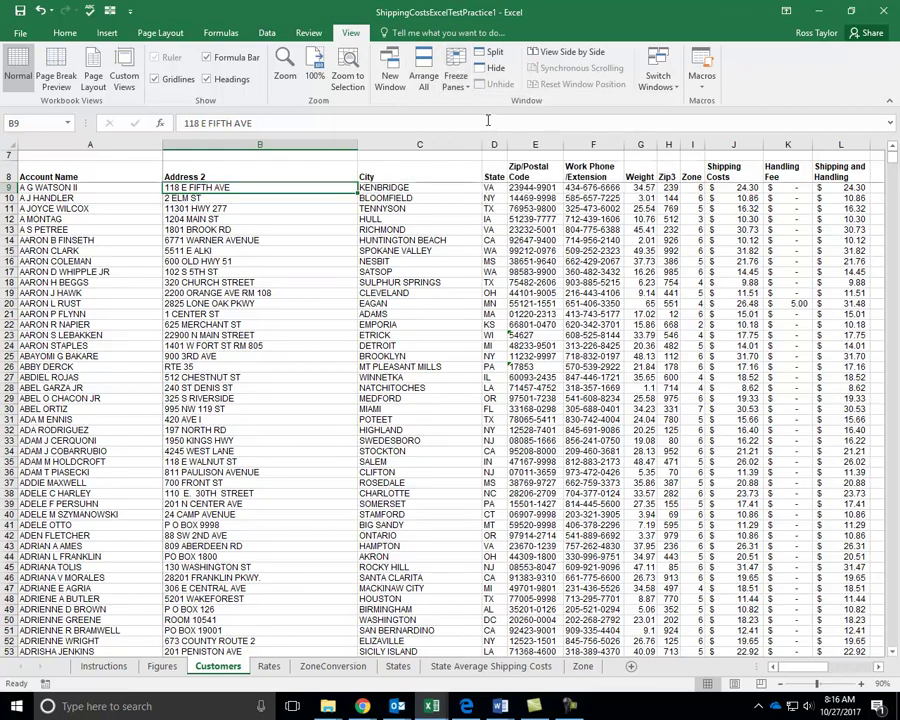
pyautogui.press('End')
pyautogui.press('Down')
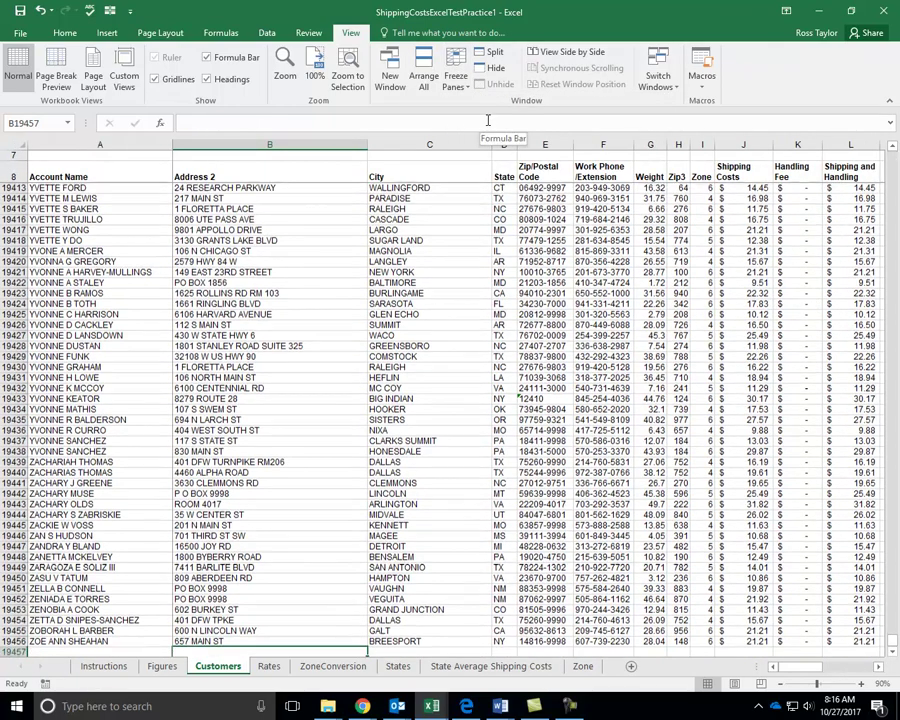
# Total the Handling Fee column in K19458 of the Total row with =SUM(K9:K19456)
pyautogui.press('Down')
pyautogui.press('Down')
pyautogui.press('Down')
pyautogui.press('Up')
pyautogui.press('Right')
pyautogui.press('Right')
pyautogui.press('Right')
pyautogui.press('Right')
pyautogui.press('Right')
pyautogui.press('Right')
pyautogui.press('Right')
pyautogui.press('Right')
pyautogui.press('Right')
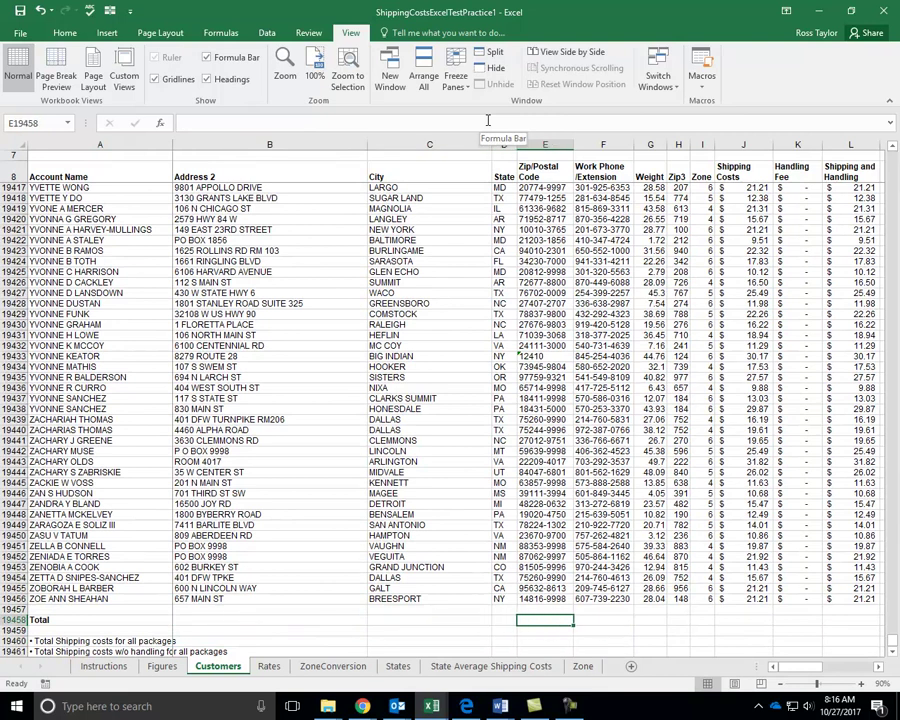
pyautogui.press('Right')
pyautogui.press('Right')
pyautogui.press('Right')
pyautogui.press('Right')
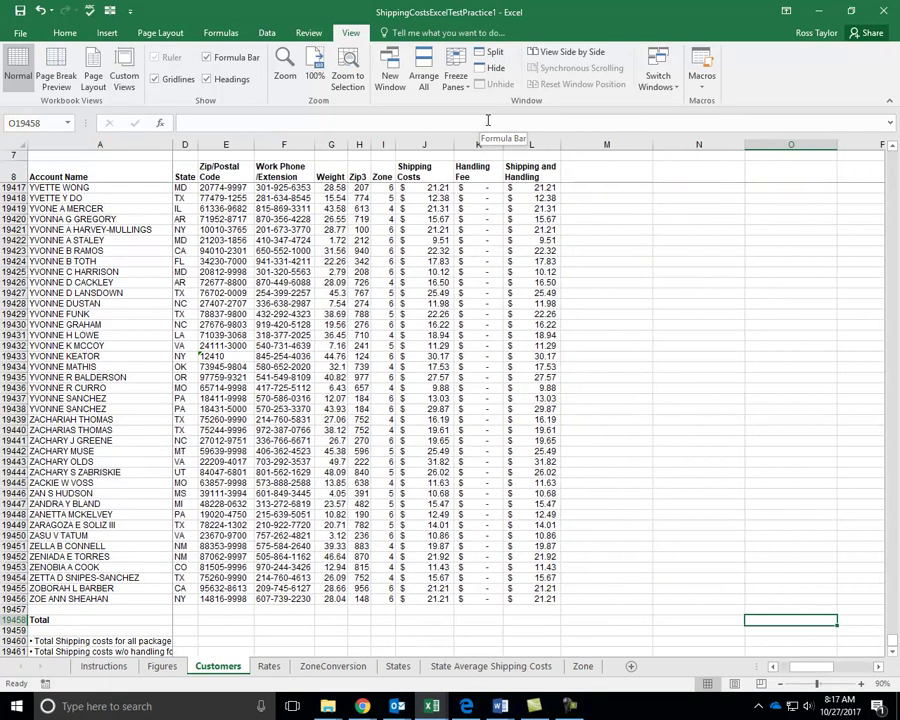
pyautogui.press('Left')
pyautogui.press('Left')
pyautogui.press('Left')
pyautogui.press('Left')
pyautogui.press('Right')
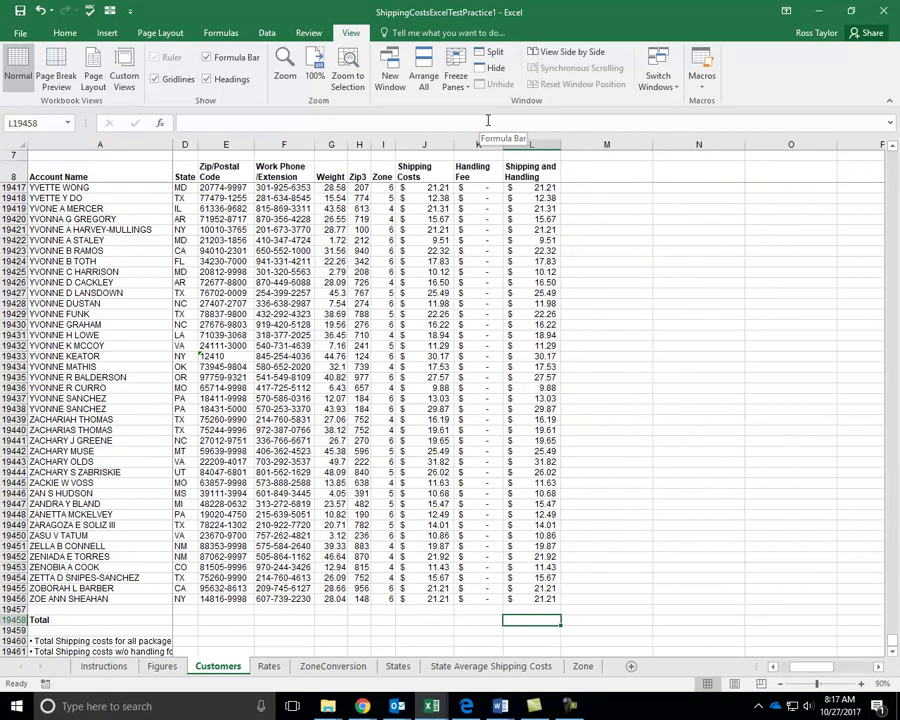
pyautogui.press('Left')
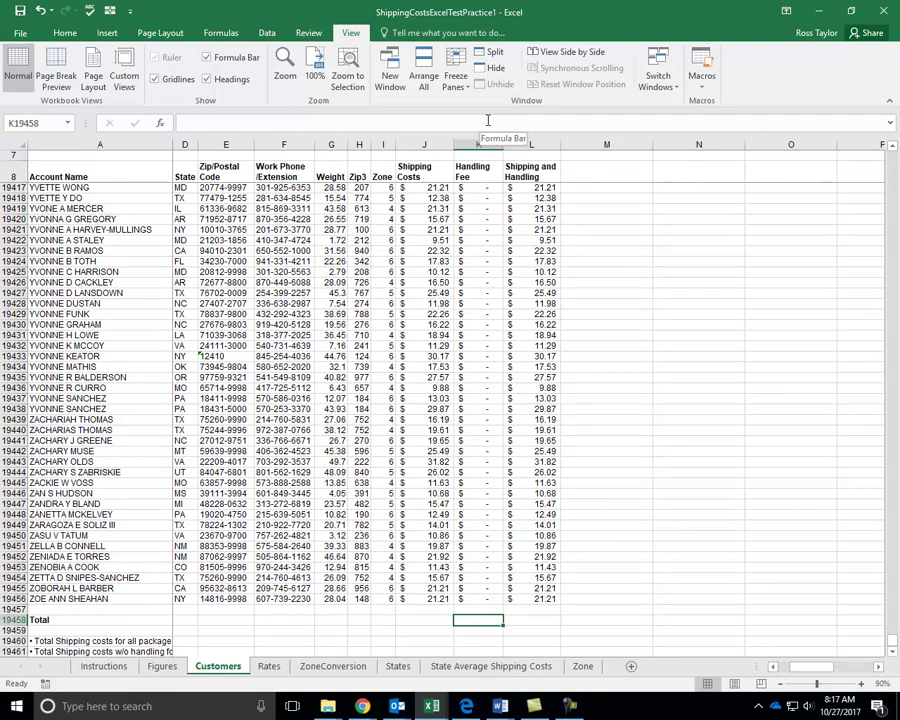
pyautogui.write('=sum(')
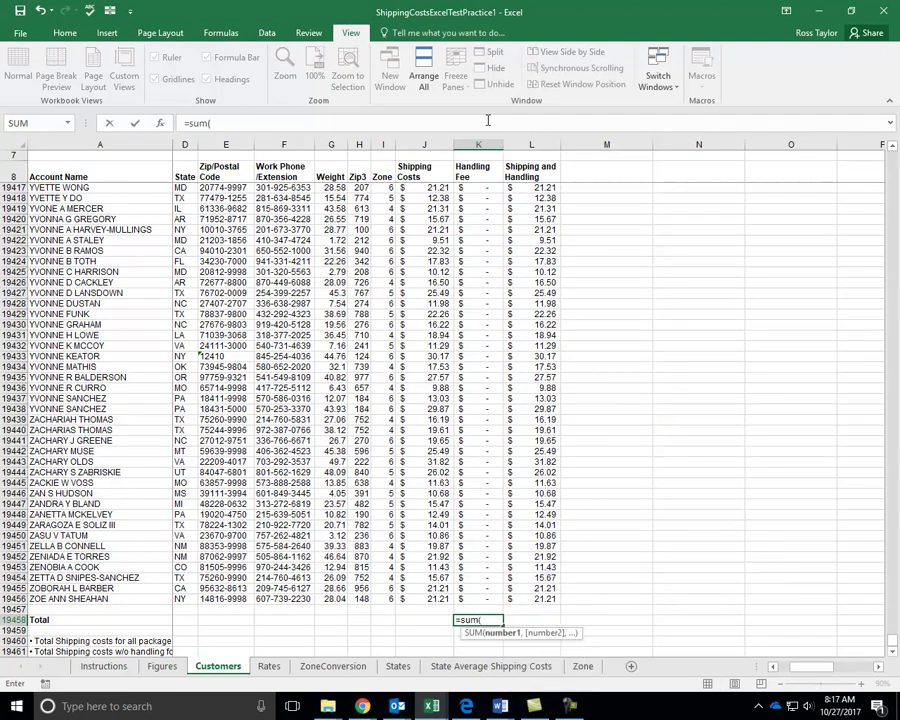
pyautogui.press('Up')
pyautogui.press('Up')
pyautogui.press('End')
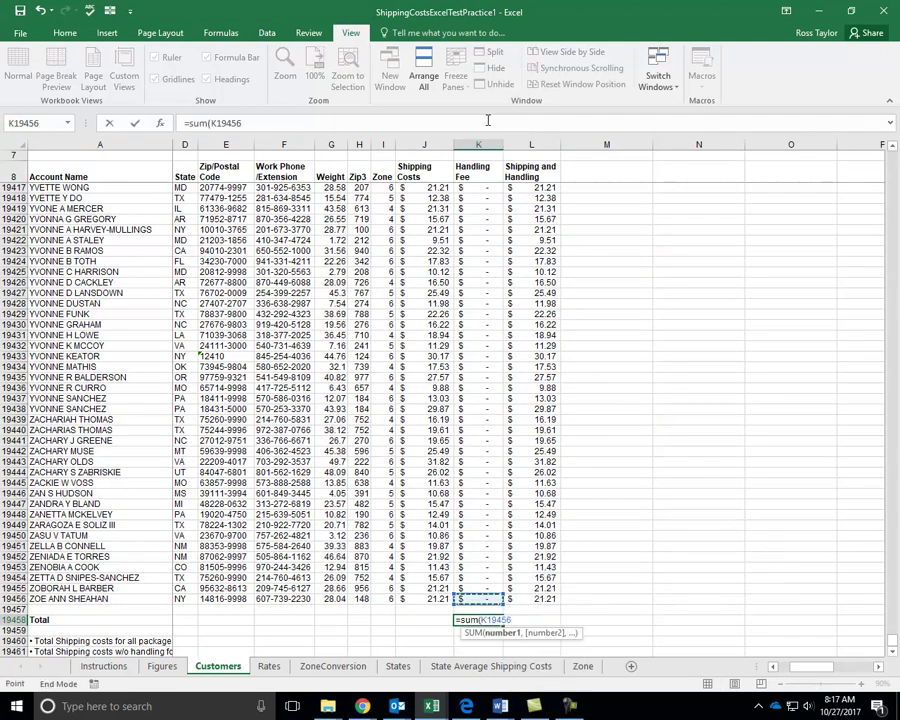
pyautogui.hotkey('shift', 'Up')
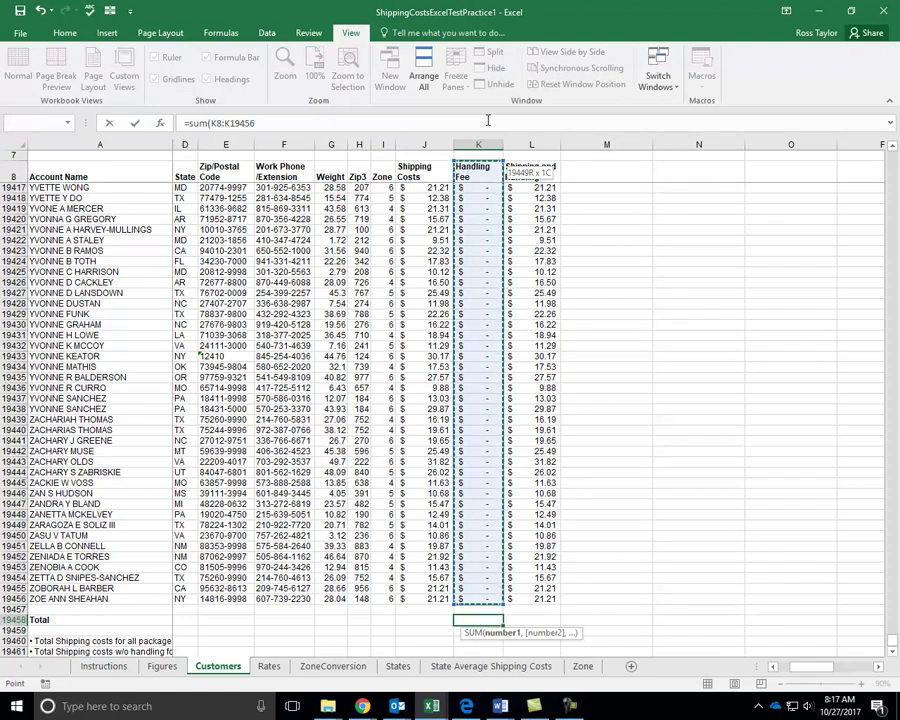
pyautogui.hotkey('shift', 'Down')
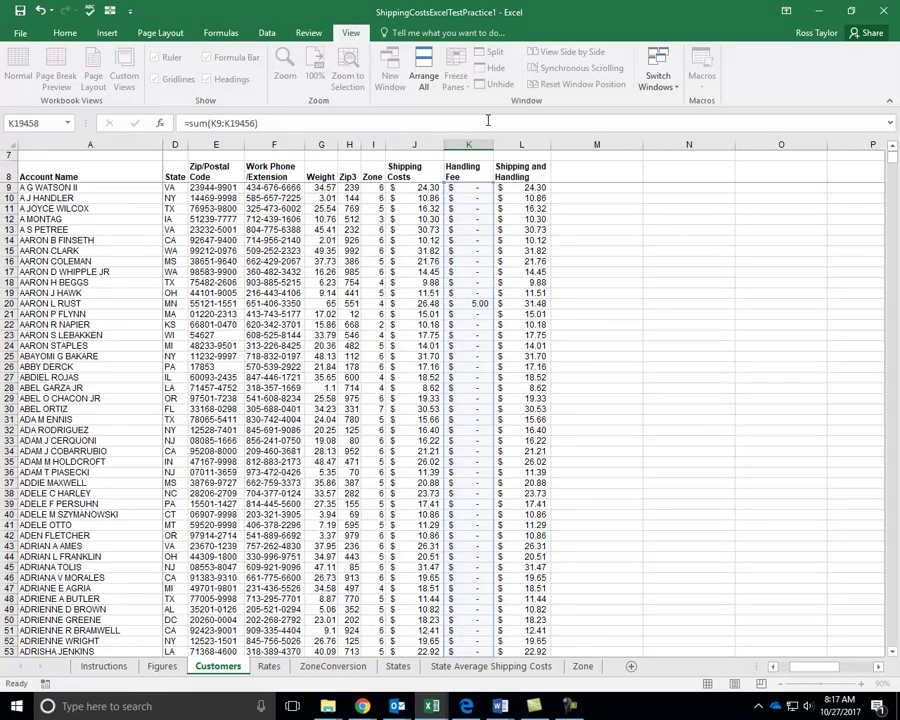
pyautogui.hotkey('ctrl', 'Return')
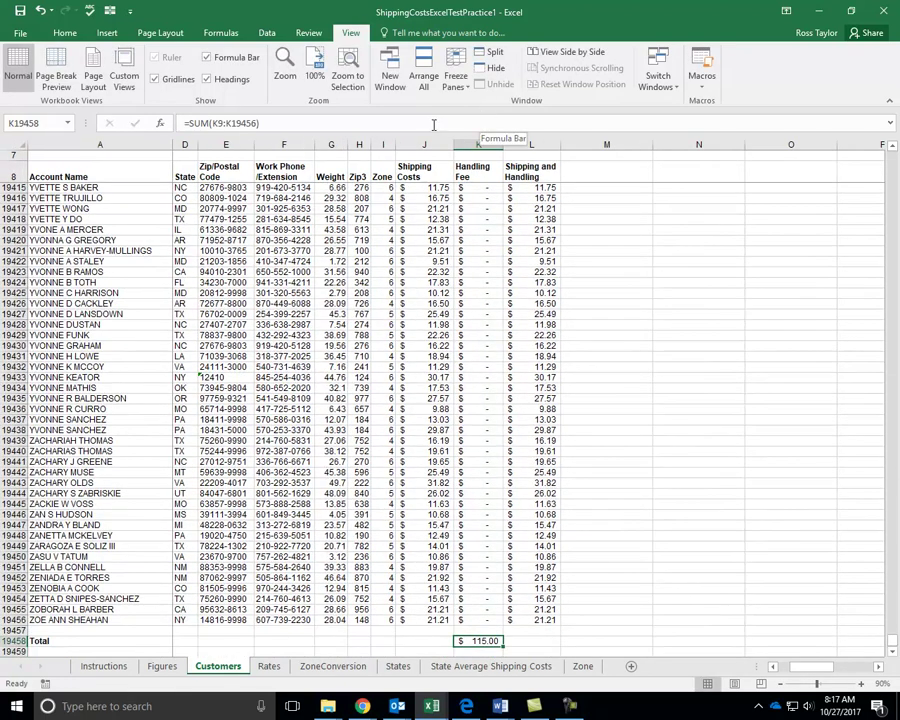
# Sum the Shipping Costs column in J19461, on the row for total shipping costs without handling, using =SUM(J9:J19456)
pyautogui.press('Home')
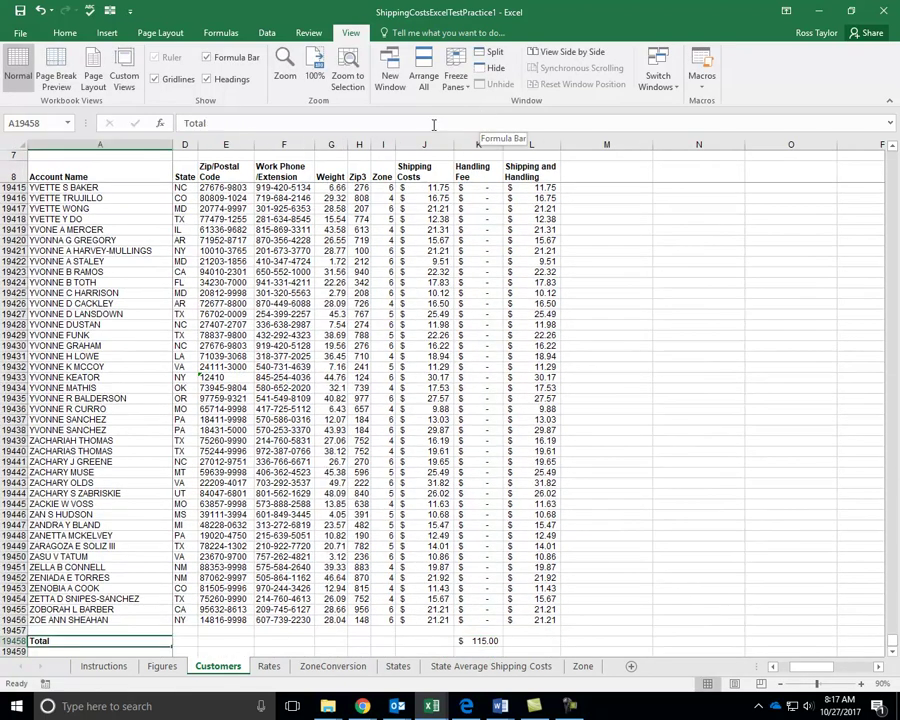
pyautogui.press('Down')
pyautogui.press('Down')
pyautogui.press('Down')
pyautogui.press('Up')
pyautogui.press('Down')
pyautogui.press('Down')
pyautogui.press('Down')
pyautogui.press('Down')
pyautogui.press('Up')
pyautogui.press('Up')
pyautogui.press('Up')
pyautogui.press('Right')
pyautogui.press('Right')
pyautogui.press('Right')
pyautogui.press('Right')
pyautogui.press('Right')
pyautogui.press('Right')
pyautogui.press('Right')
pyautogui.press('Right')
pyautogui.press('Right')
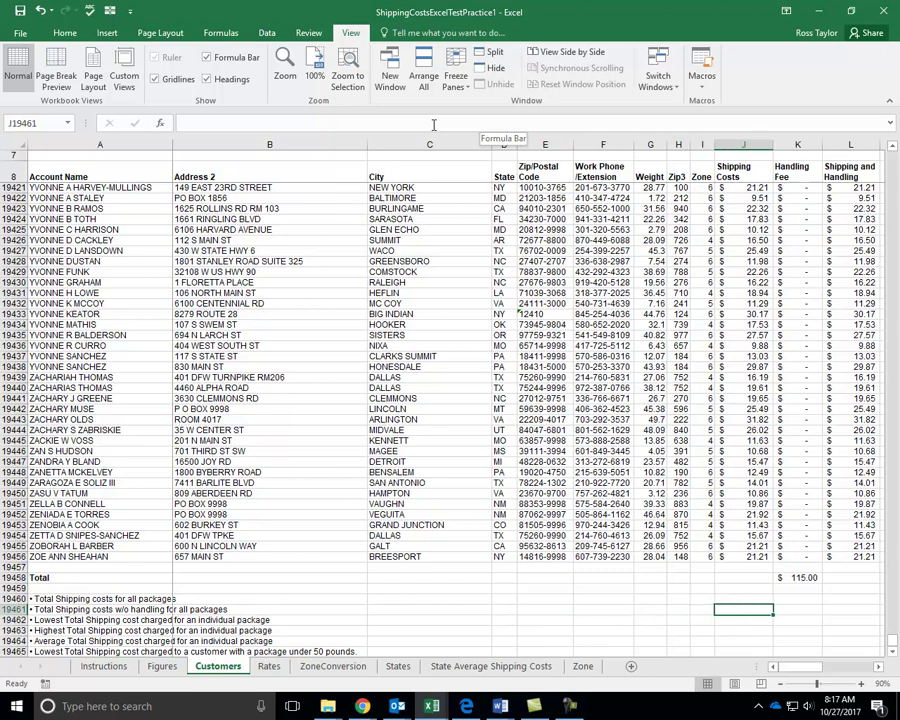
pyautogui.write('=su')
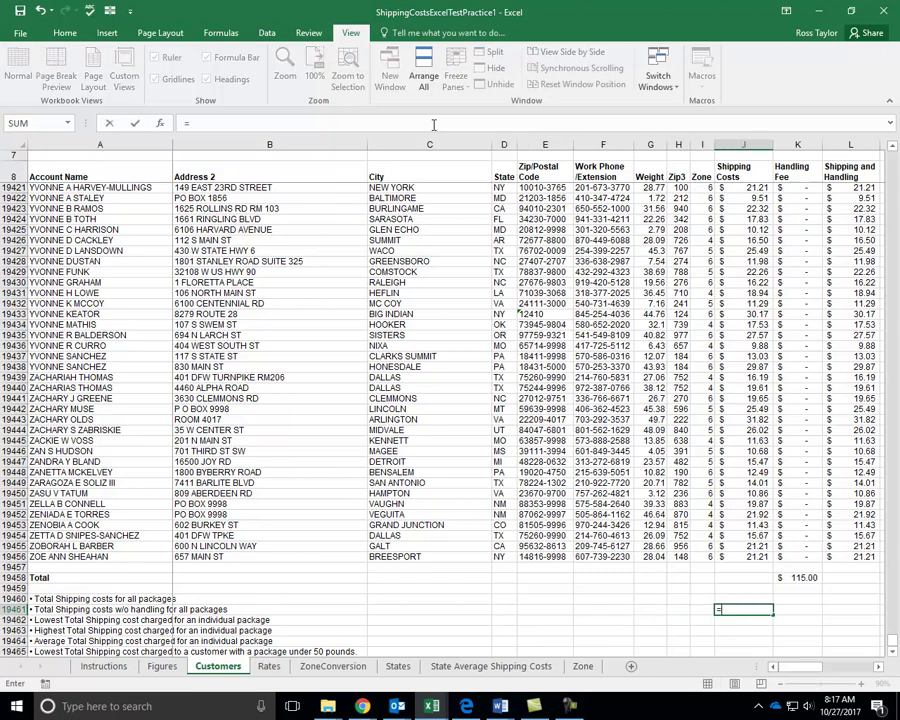
pyautogui.write('(')
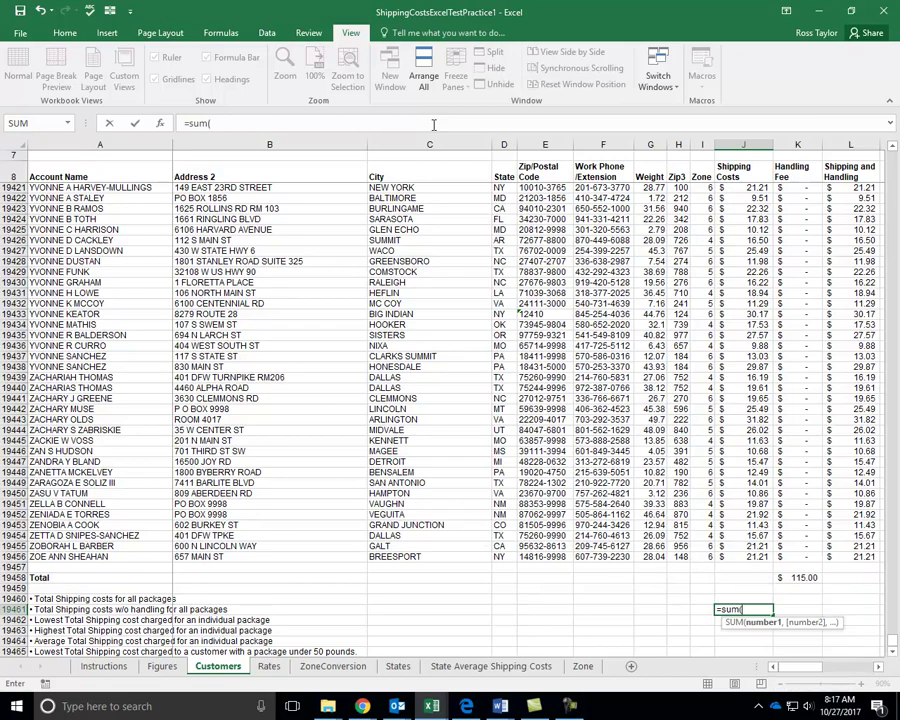
pyautogui.press('Up')
pyautogui.press('Up')
pyautogui.press('Up')
pyautogui.press('Up')
pyautogui.press('Up')
pyautogui.hotkey('ctrl', 'shift', 'Up')
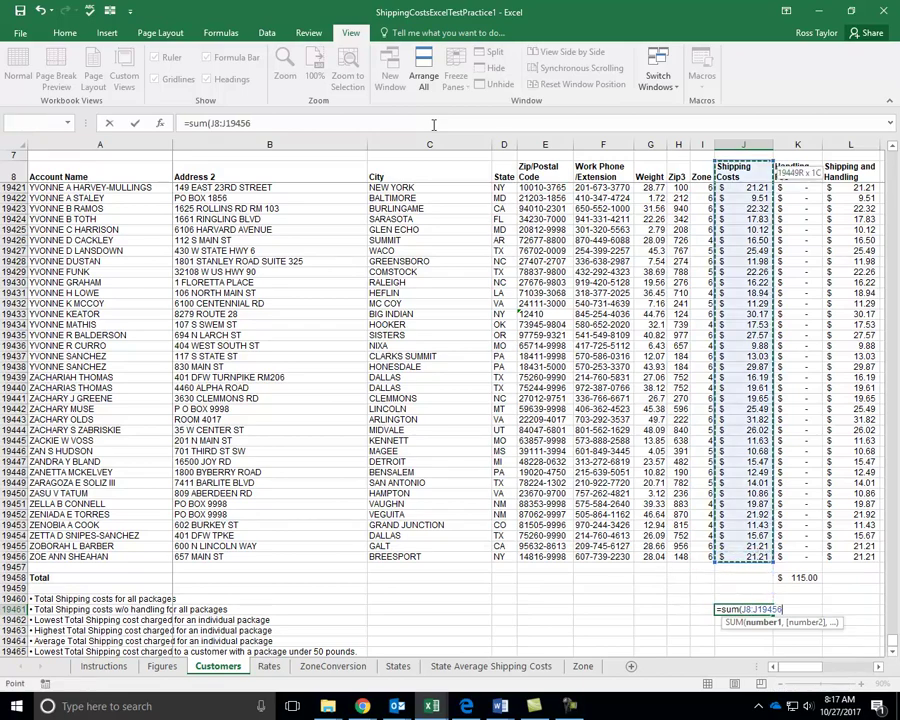
pyautogui.write(')')
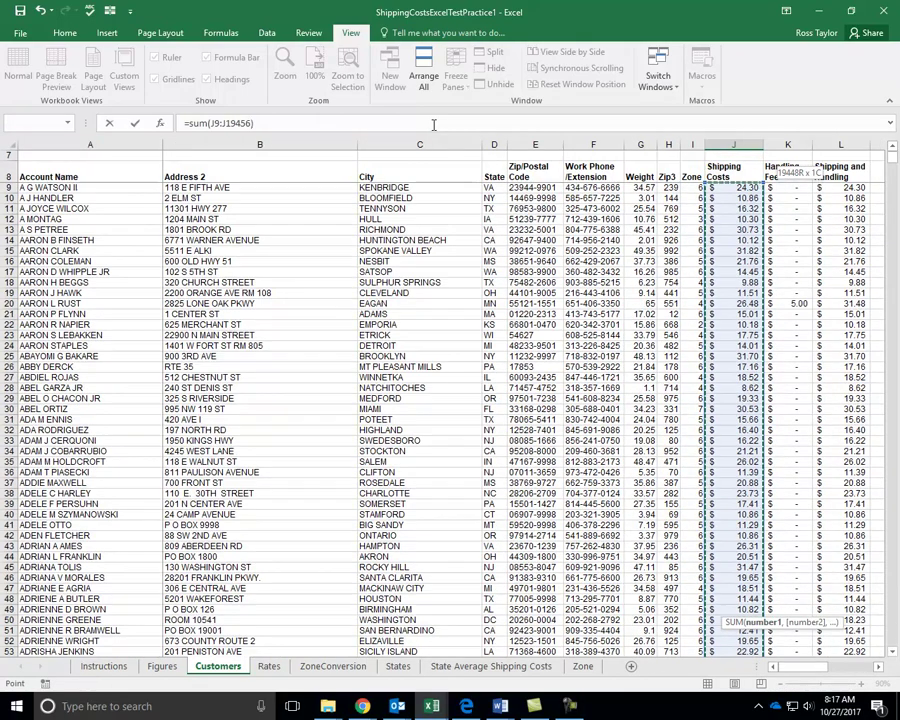
pyautogui.press('Return')
# Sum the Shipping and Handling column in L19460, on the row for total shipping costs, using =SUM(L9:L19456)
pyautogui.press('Up')
pyautogui.press('Up')
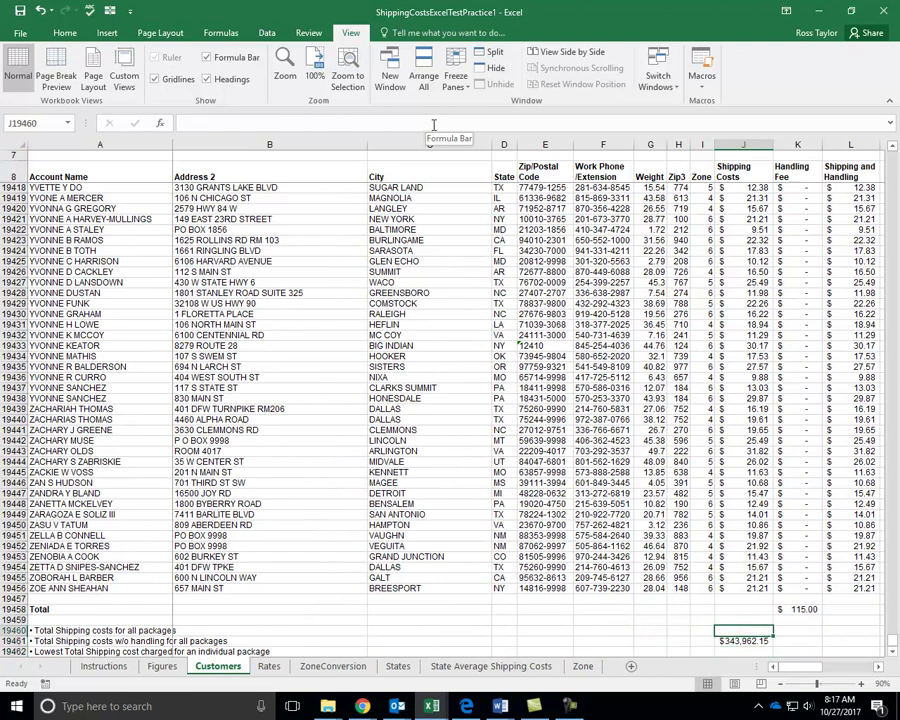
pyautogui.press('Right')
pyautogui.press('Right')
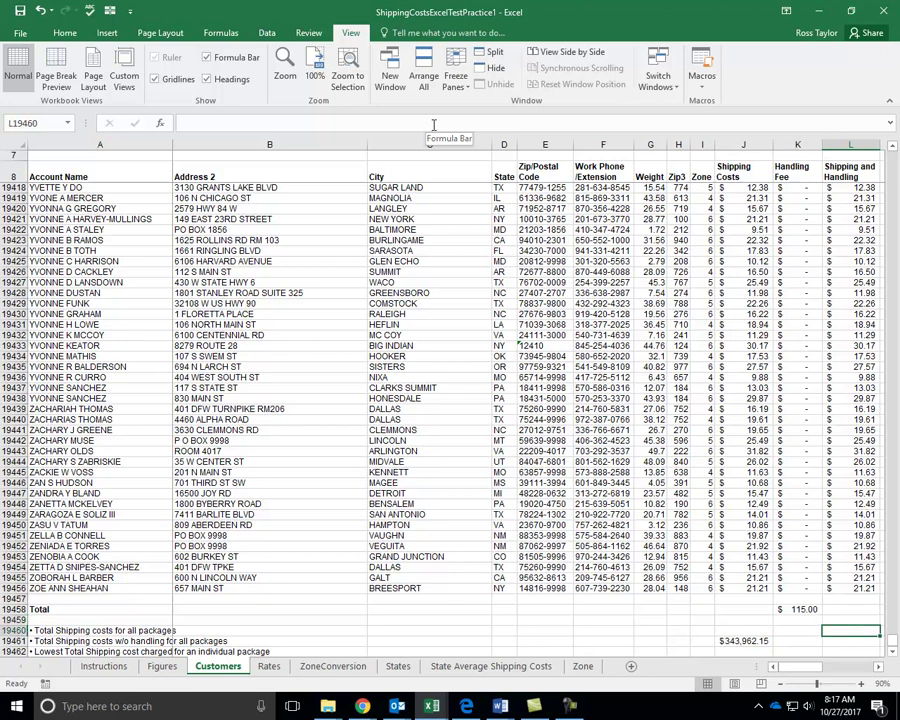
pyautogui.write('=sum(')
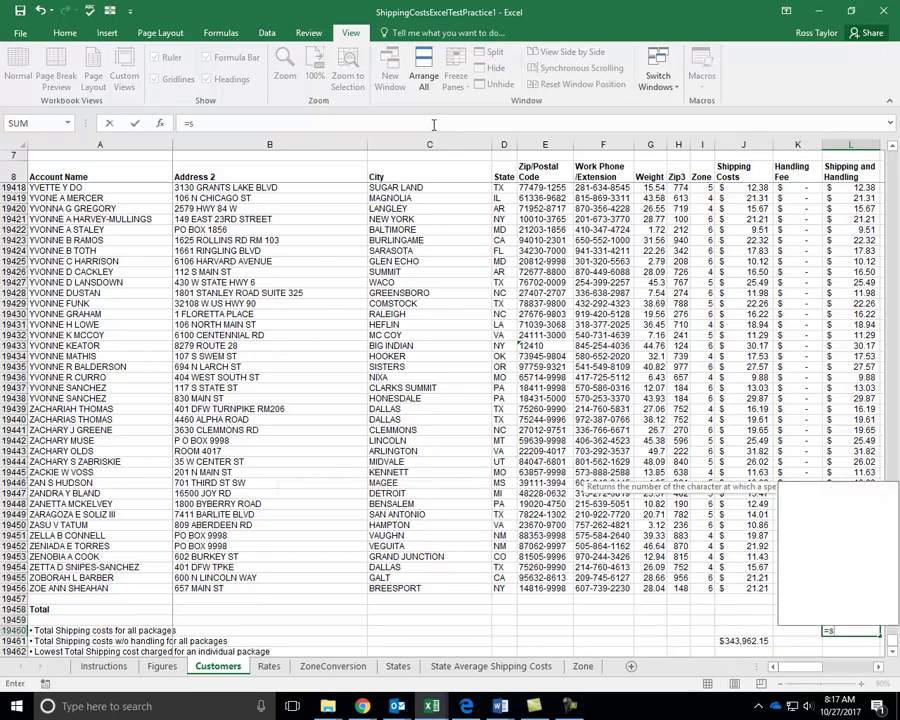
pyautogui.press('Up')
pyautogui.press('Up')
pyautogui.press('Up')
pyautogui.press('Up')
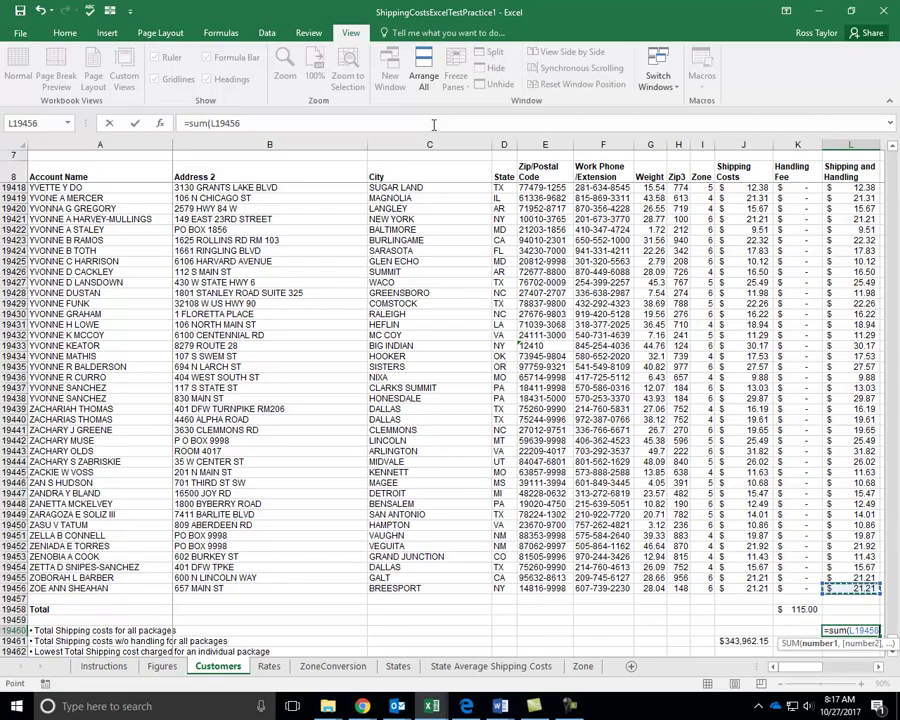
pyautogui.hotkey('ctrl', 'shift', 'Up')
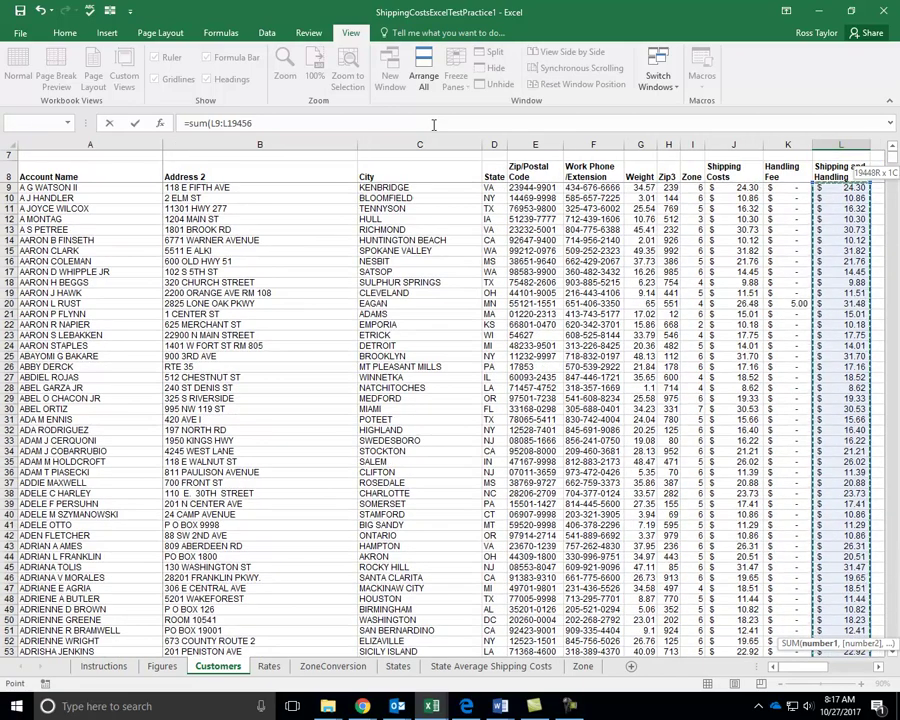
pyautogui.write(')')
pyautogui.press('Return')
# Move the Shipping and Handling sum to L19458 and the Shipping Costs sum to J19458, onto the Total row
pyautogui.press('Down')
pyautogui.press('Down')
pyautogui.press('Up')
pyautogui.press('Up')
pyautogui.press('Up')
pyautogui.press('Up')
pyautogui.press('Up')
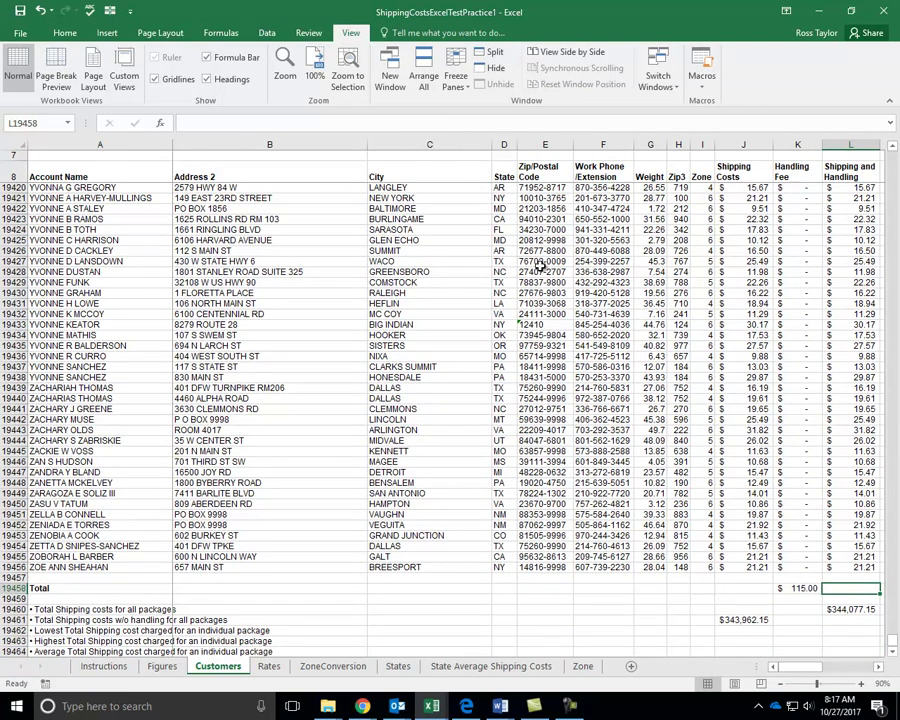
pyautogui.click(855, 610)
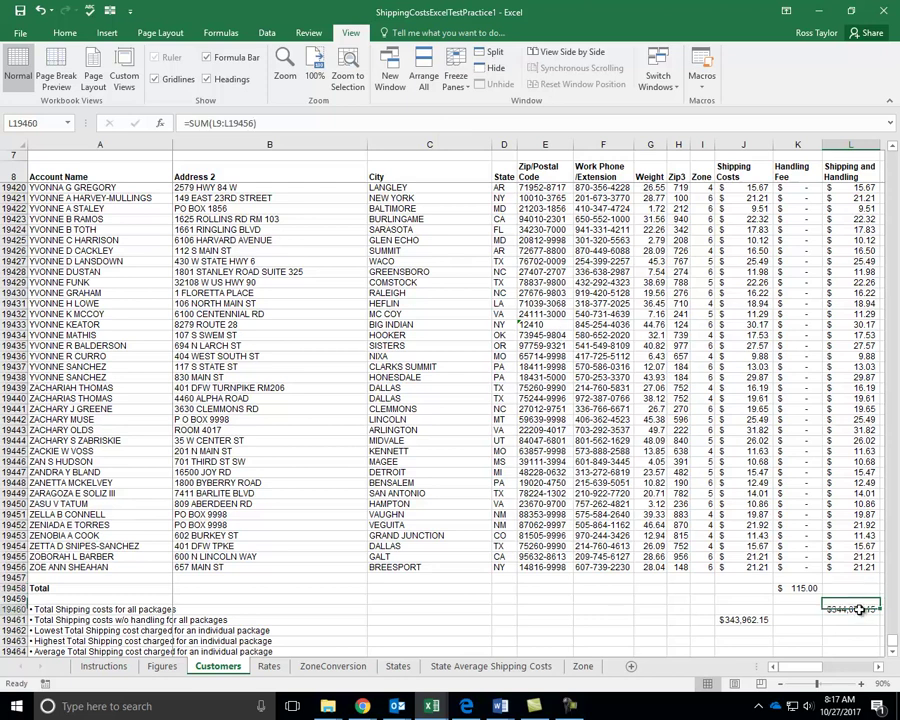
pyautogui.moveTo(855, 610); pyautogui.dragTo(852, 589)
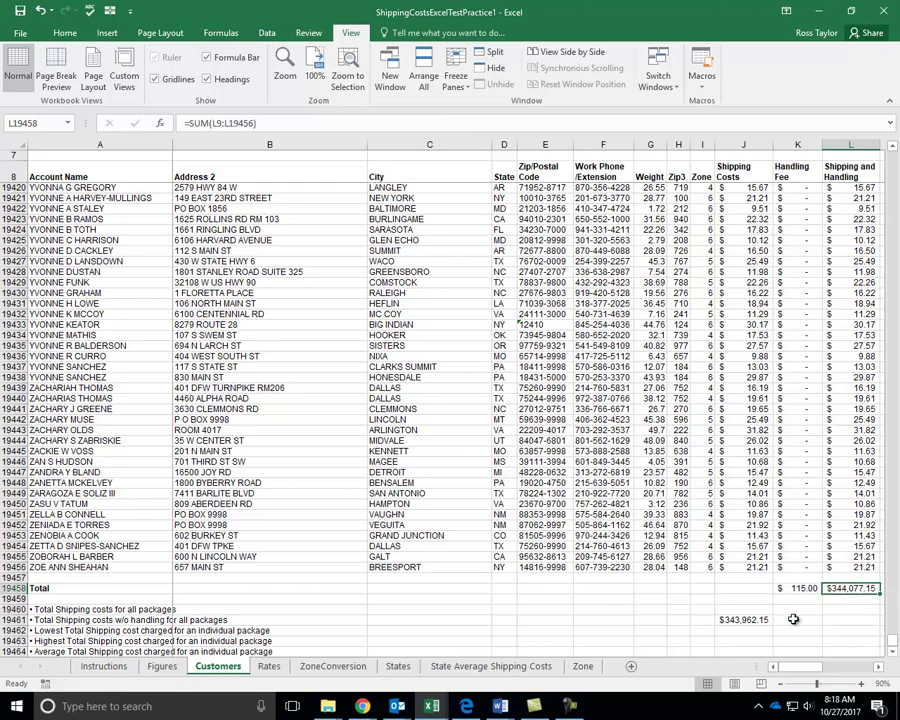
pyautogui.click(740, 618)
pyautogui.moveTo(740, 618); pyautogui.dragTo(745, 589)
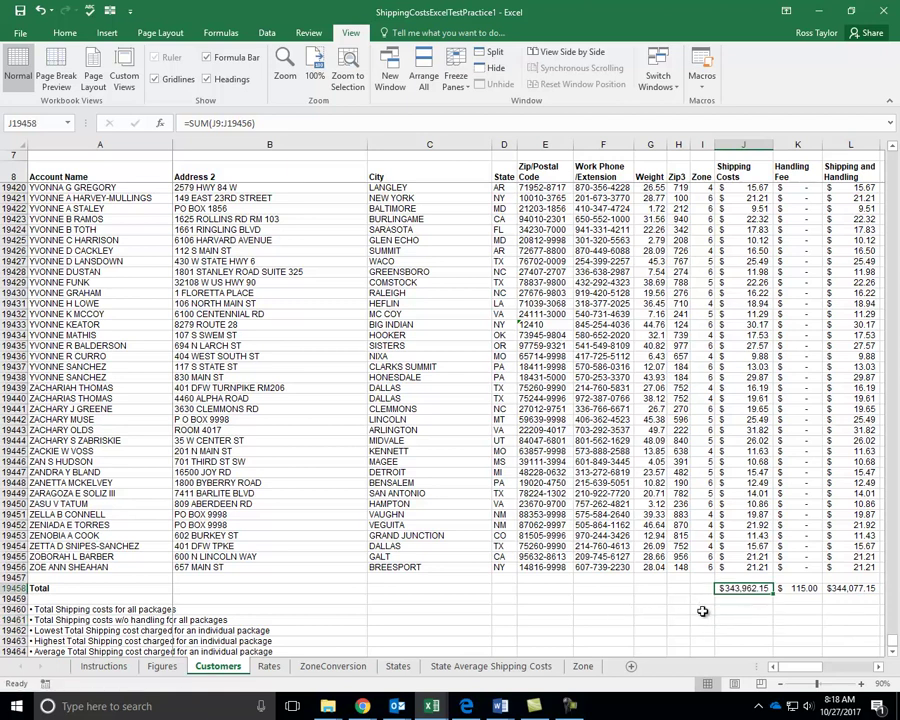
# Link L19460 to the Shipping and Handling total with =L19458
pyautogui.click(842, 609)
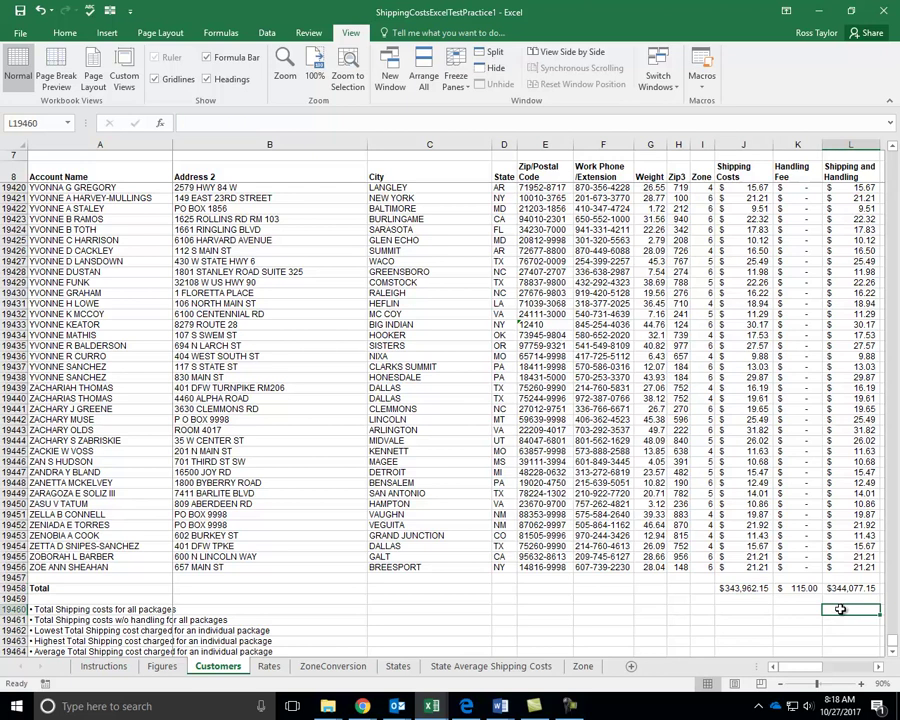
pyautogui.write('=L19458')
pyautogui.press('Return')
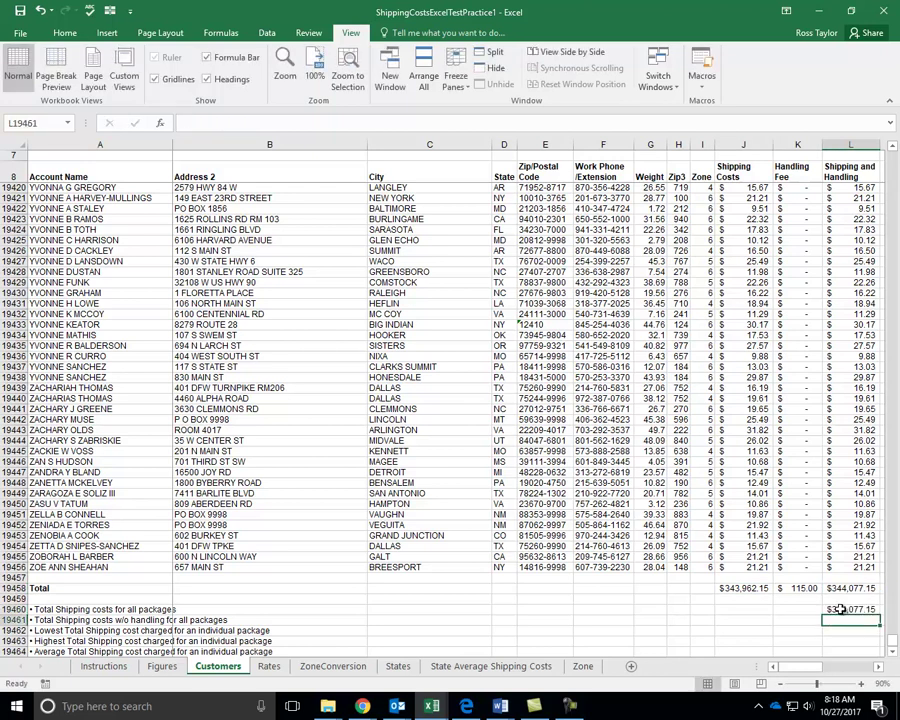
pyautogui.press('Left')
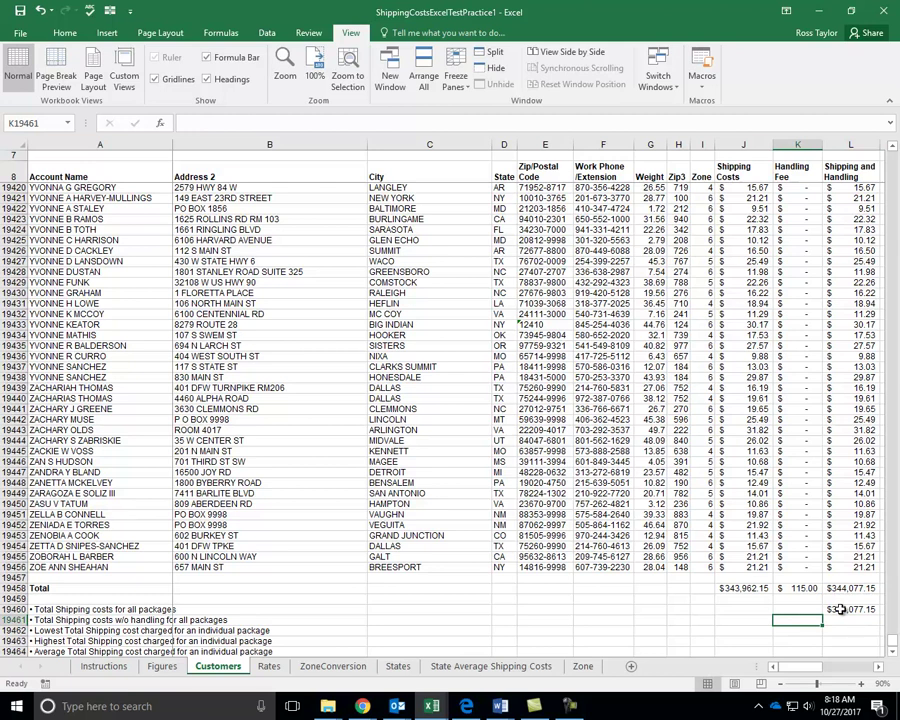
# Move the linked total from L19460 to C19460, beside the question on total shipping costs for all packages
pyautogui.click(842, 609)
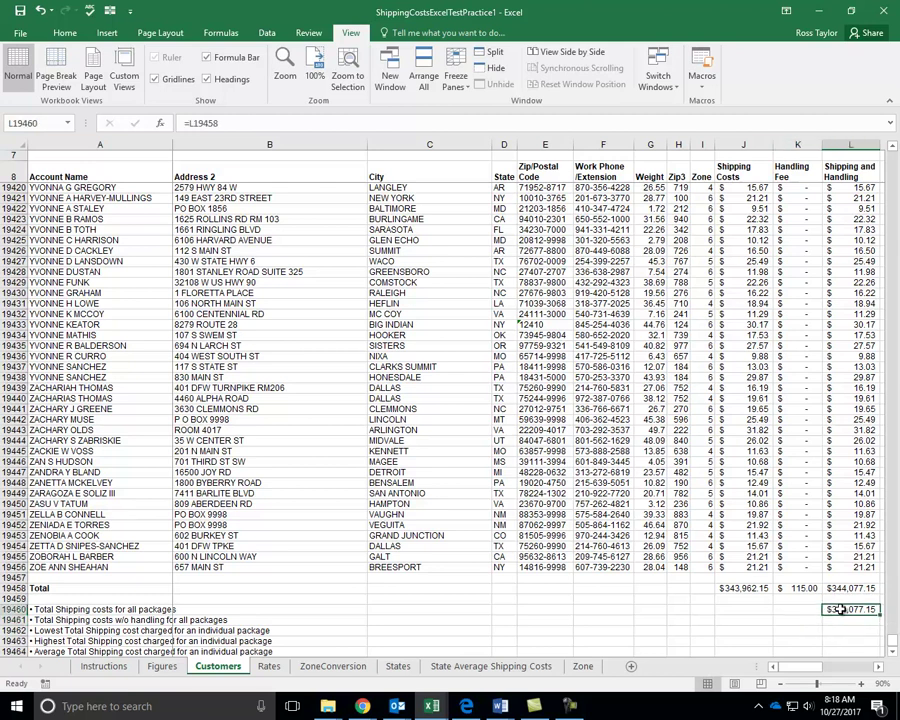
pyautogui.hotkey('ctrl', 'c')
pyautogui.press('Left')
pyautogui.press('Left')
pyautogui.press('Left')
pyautogui.press('Left')
pyautogui.press('Left')
pyautogui.press('Left')
pyautogui.press('Left')
pyautogui.press('Left')
pyautogui.press('Left')
pyautogui.press('Left')
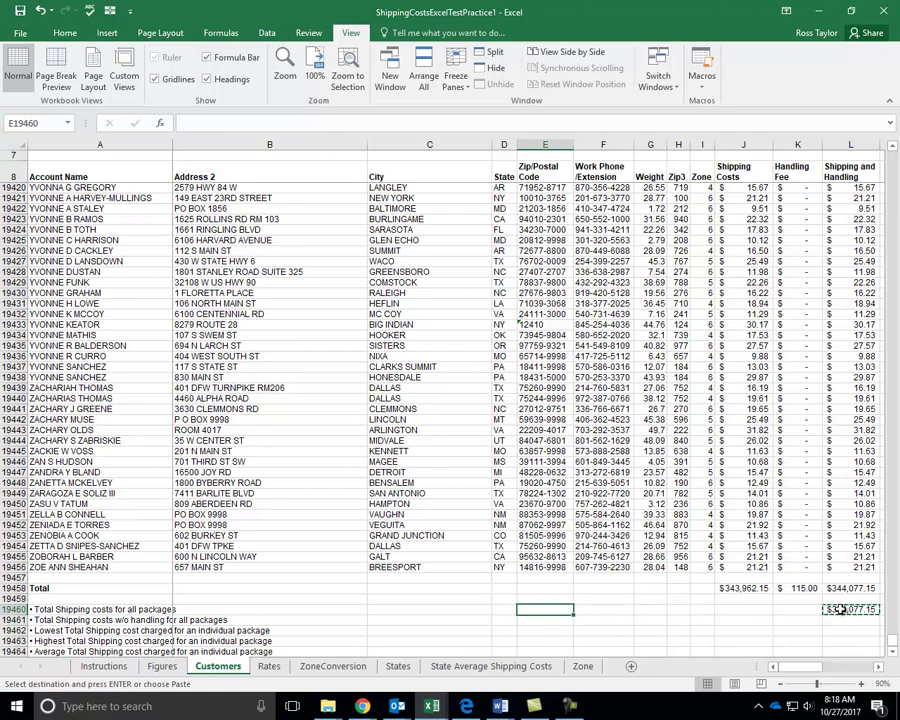
pyautogui.press('Right')
pyautogui.press('Return')
# Answer the total shipping costs without handling question in C19461 with =J19458
pyautogui.press('Down')
pyautogui.write('=')
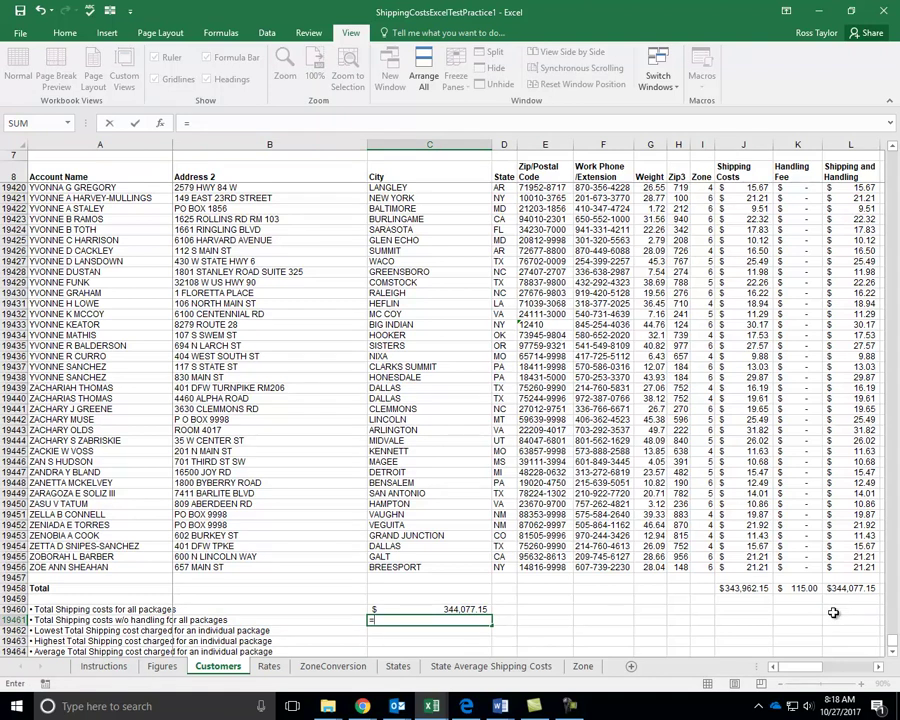
pyautogui.click(763, 589)
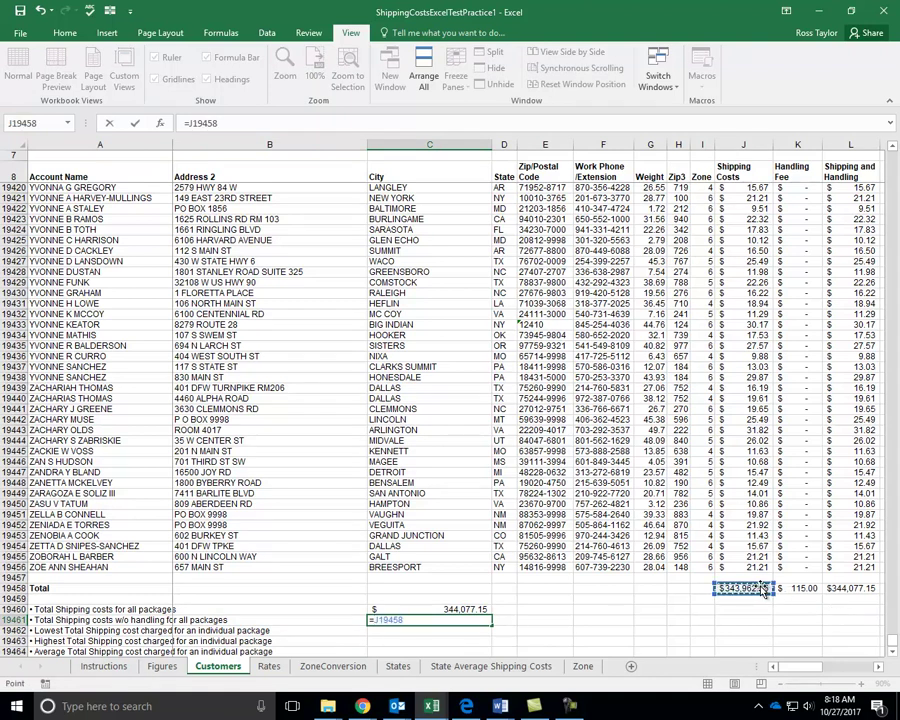
pyautogui.press('Return')
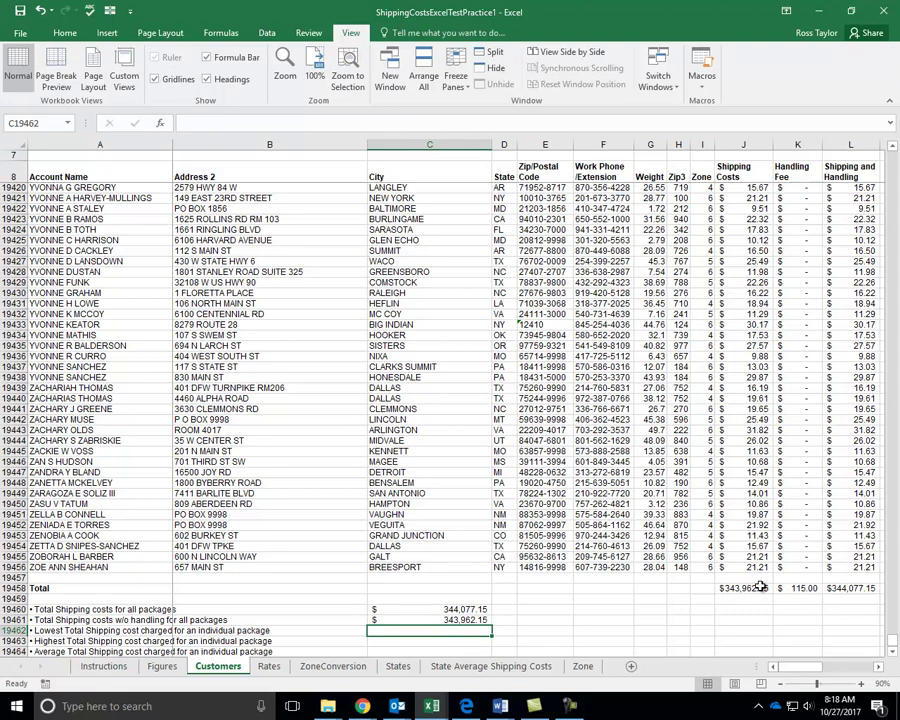
pyautogui.click(602, 567)
pyautogui.scroll(-1, 600, 575)
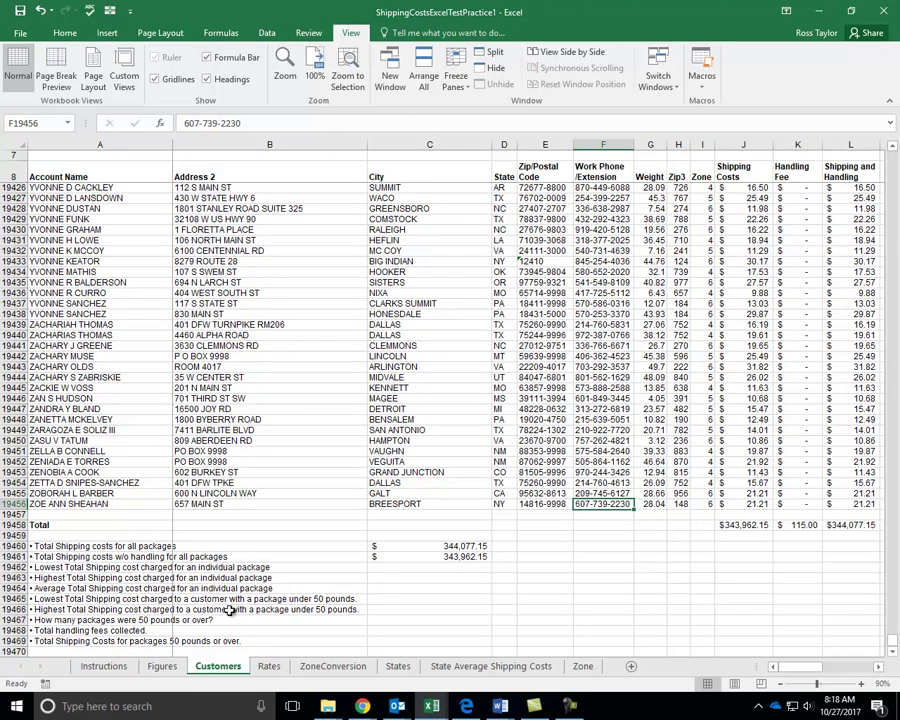
pyautogui.click(443, 569)
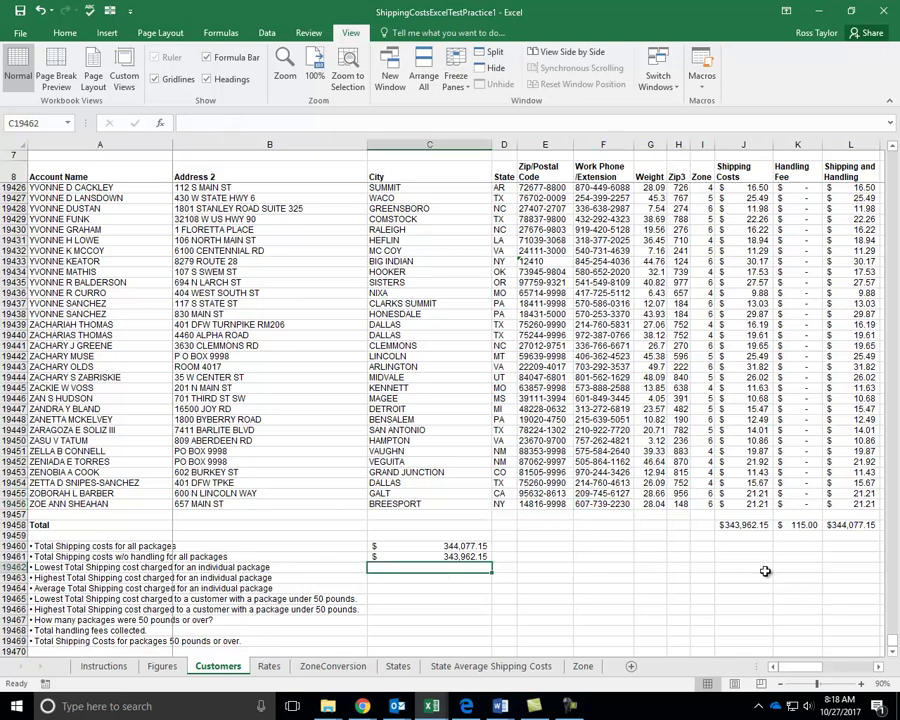
pyautogui.write('=')
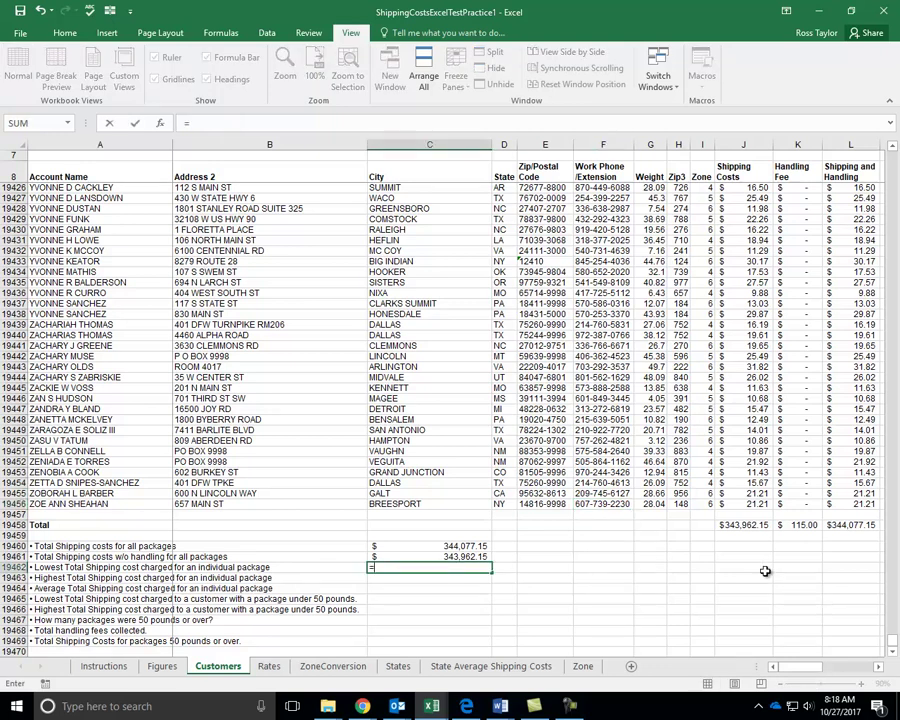
pyautogui.press('BackSpace')
pyautogui.press('Return')
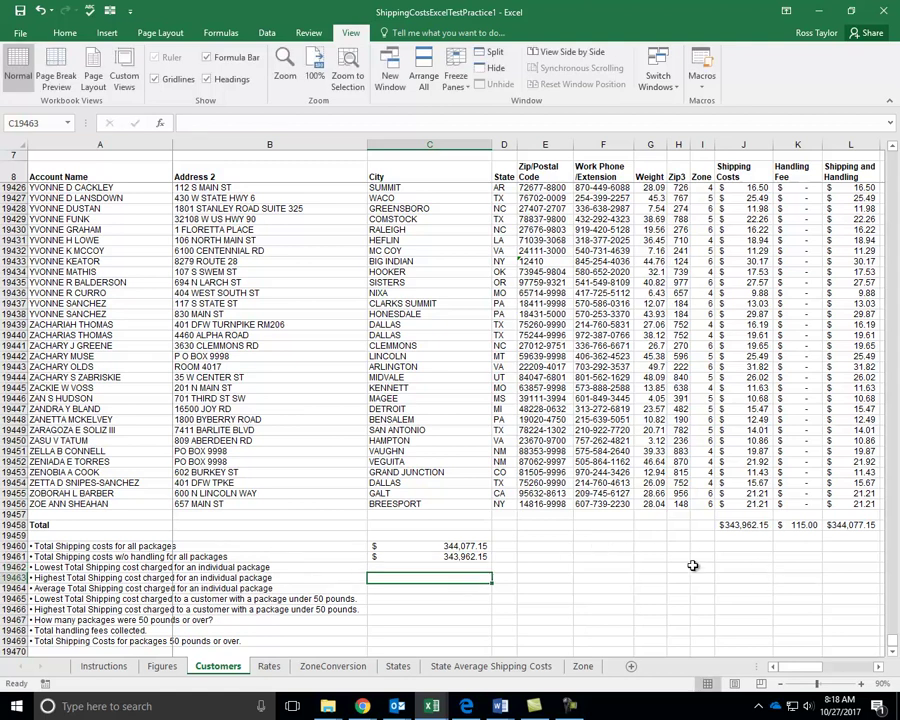
pyautogui.click(740, 538)
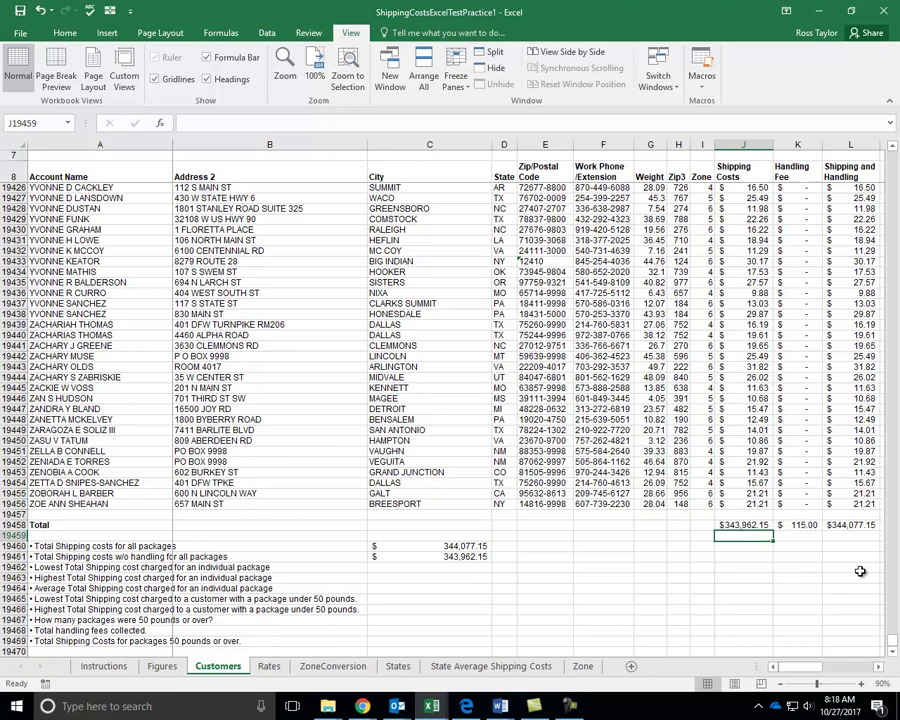
pyautogui.write('=')
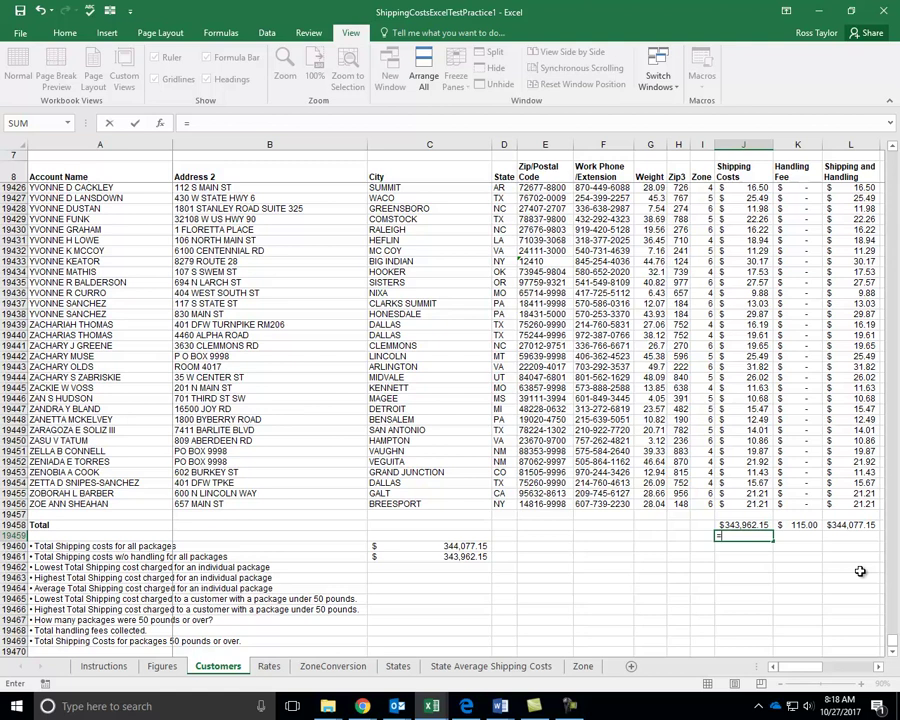
pyautogui.press('Right')
pyautogui.press('Escape')
# Calculate the lowest Shipping and Handling charge in L19459, below the total, with =MIN(L9:L19456)
pyautogui.press('Right')
pyautogui.press('Right')
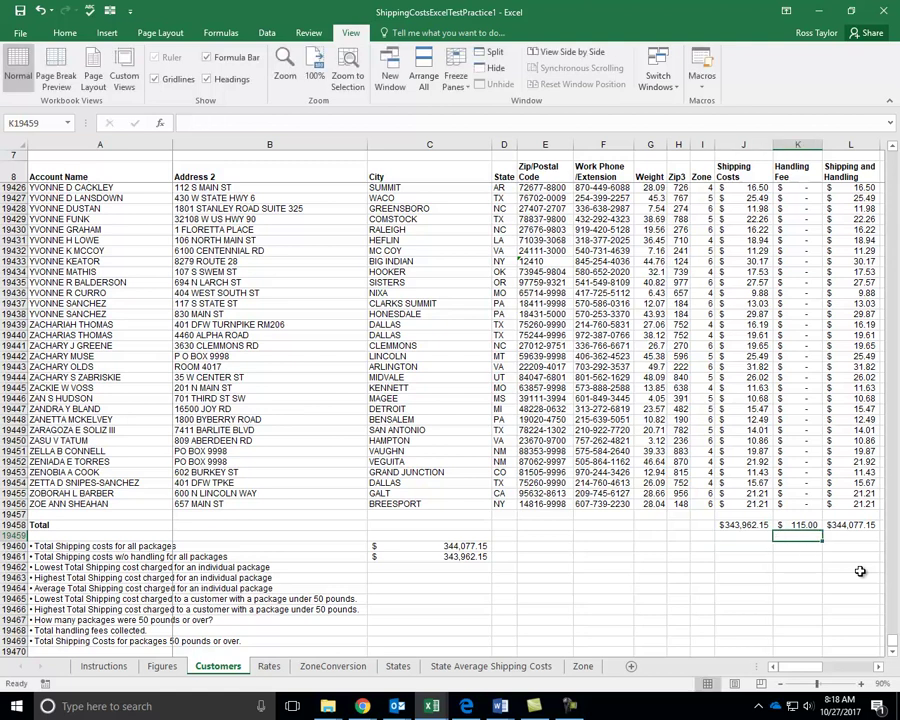
pyautogui.write('=')
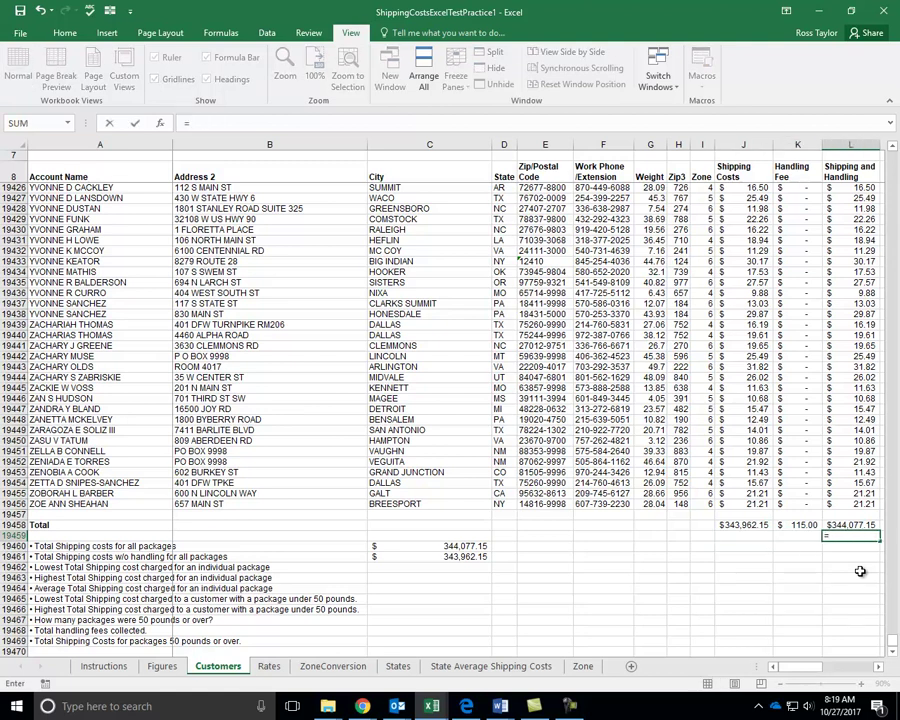
pyautogui.write('su')
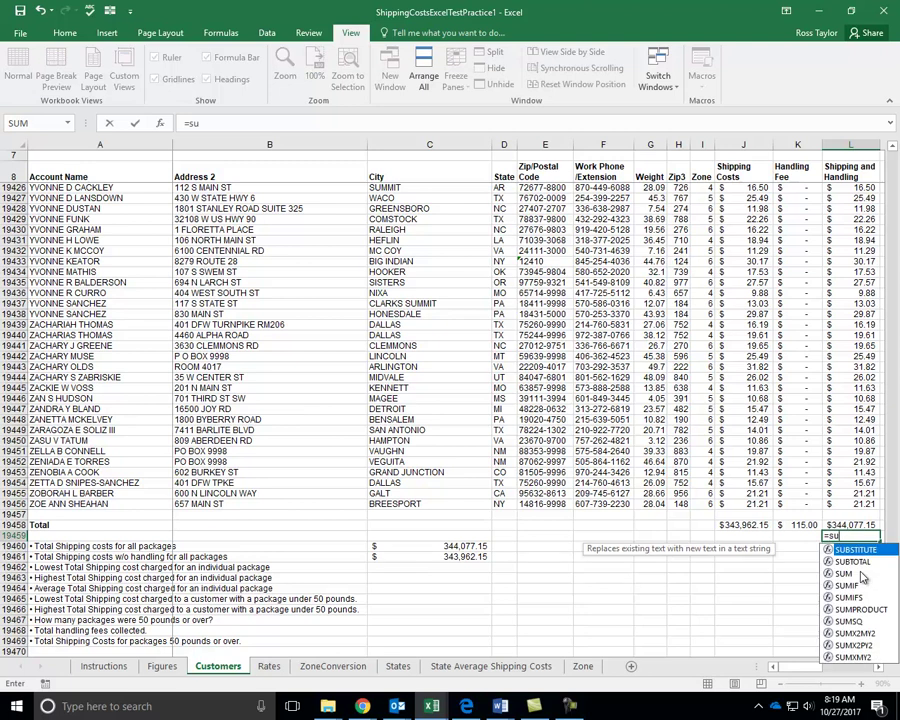
pyautogui.press('BackSpace')
pyautogui.press('BackSpace')
pyautogui.write('min')
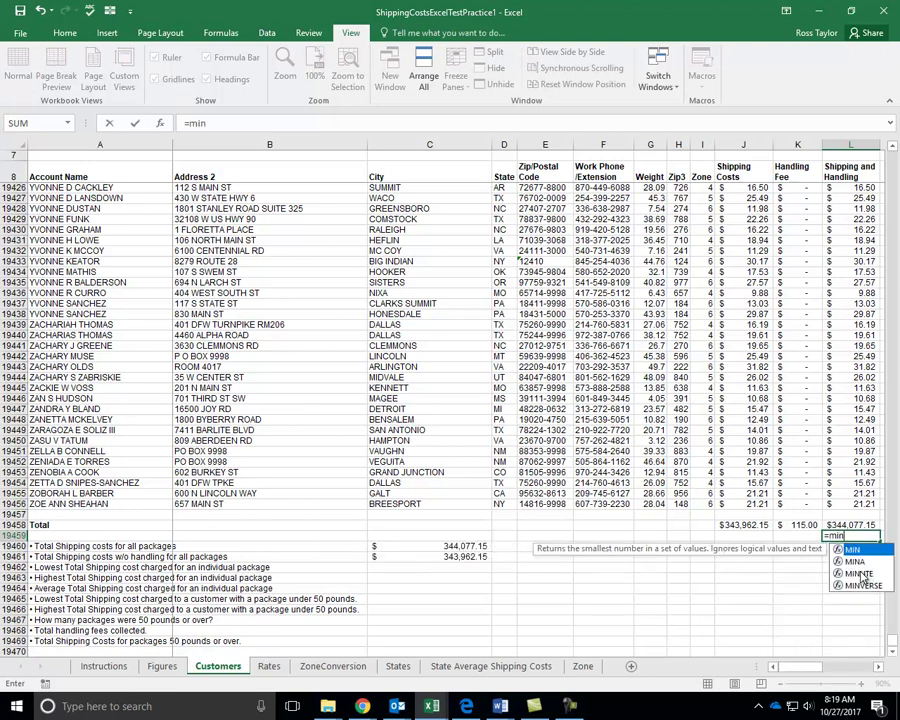
pyautogui.write('(')
pyautogui.press('Up')
pyautogui.press('Up')
pyautogui.press('Up')
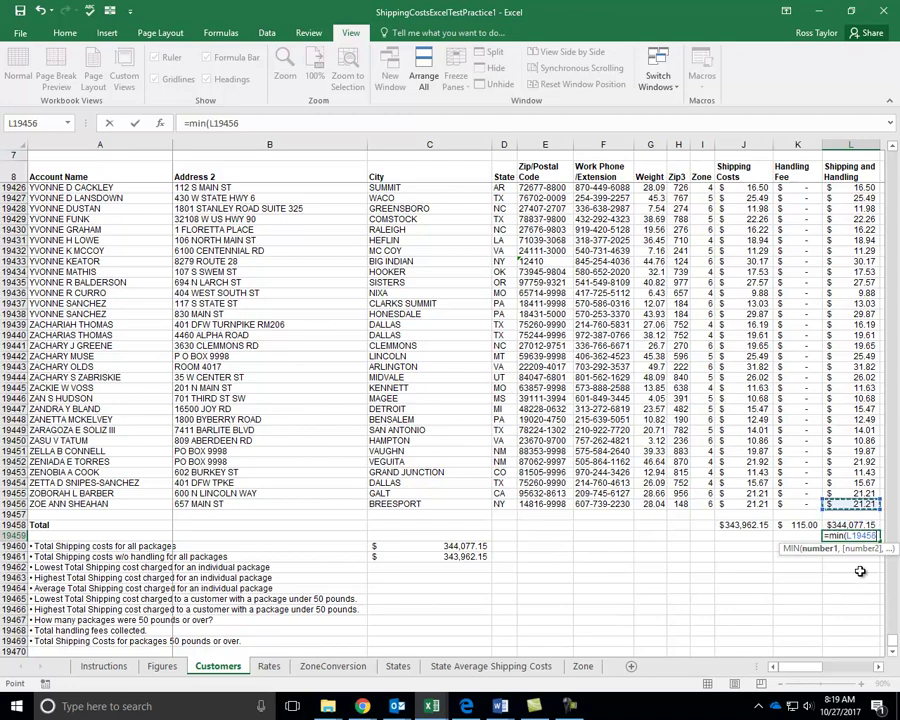
pyautogui.hotkey('ctrl', 'shift', 'Up')
pyautogui.hotkey('shift', 'Down')
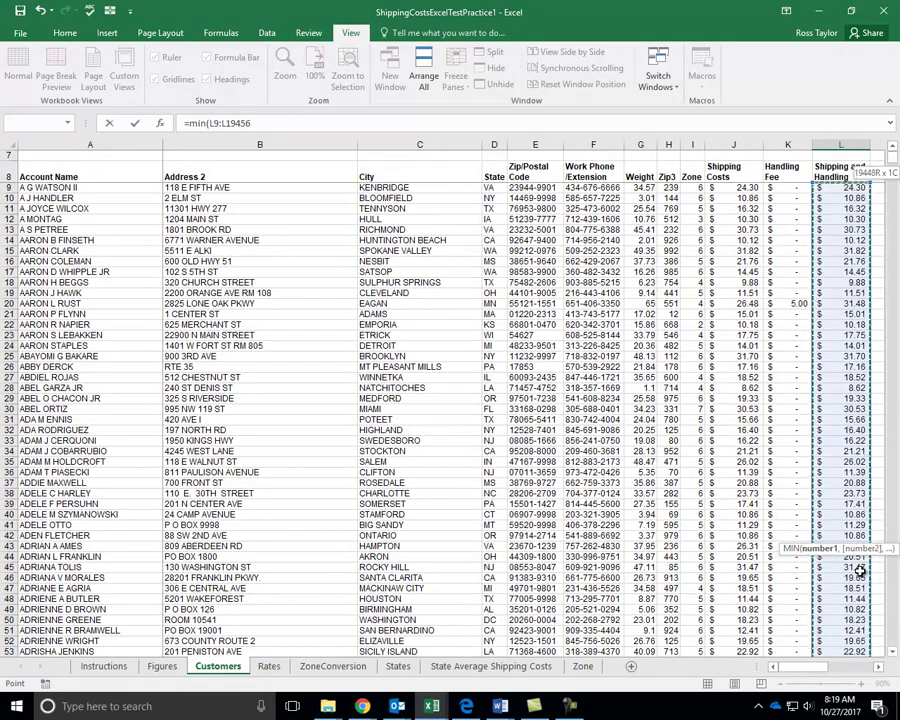
pyautogui.press('Return')
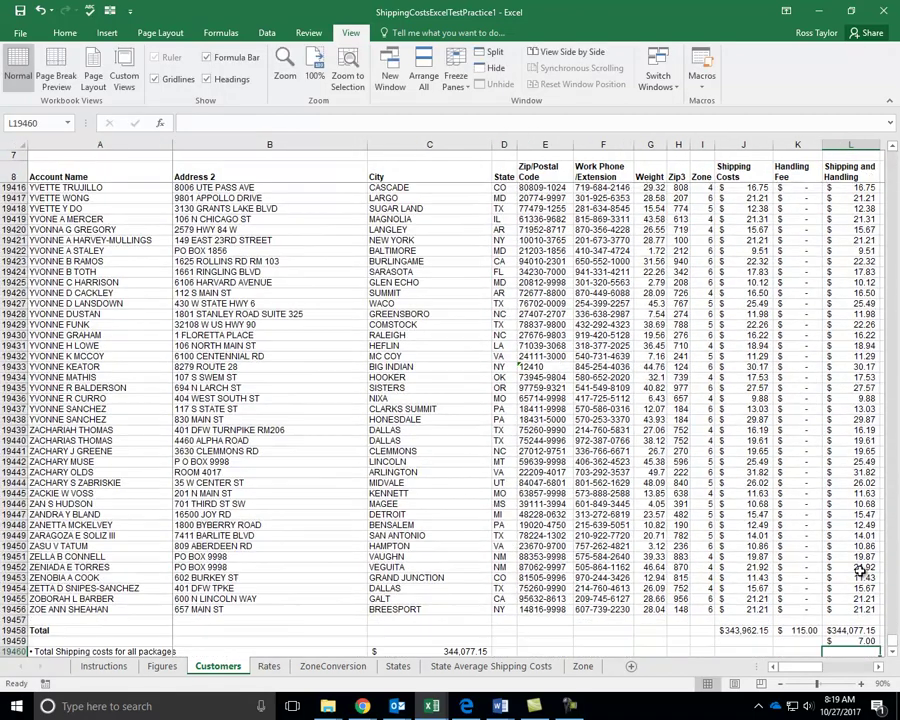
# Calculate the highest Shipping and Handling charge in L19460 with =MAX(L9:L19456)
pyautogui.write('=m')
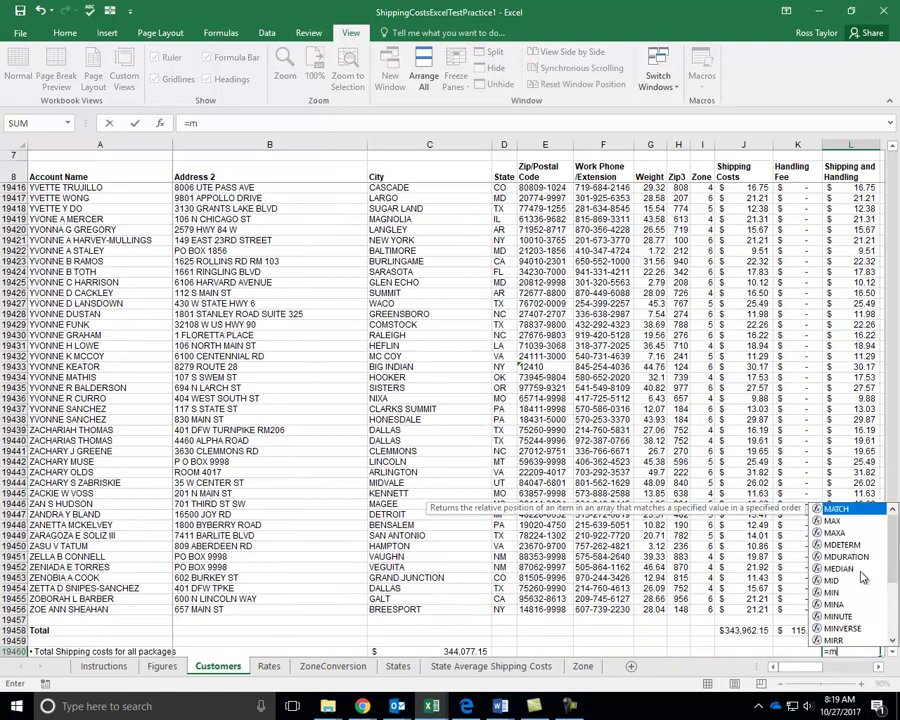
pyautogui.write('ax(')
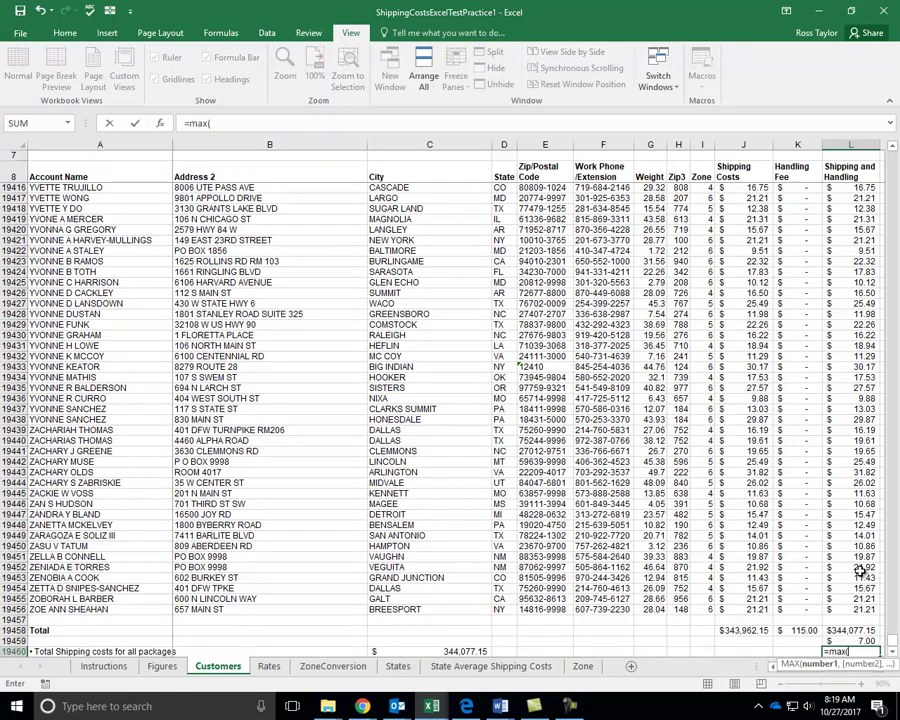
pyautogui.press('Up')
pyautogui.press('Up')
pyautogui.press('Up')
pyautogui.press('Up')
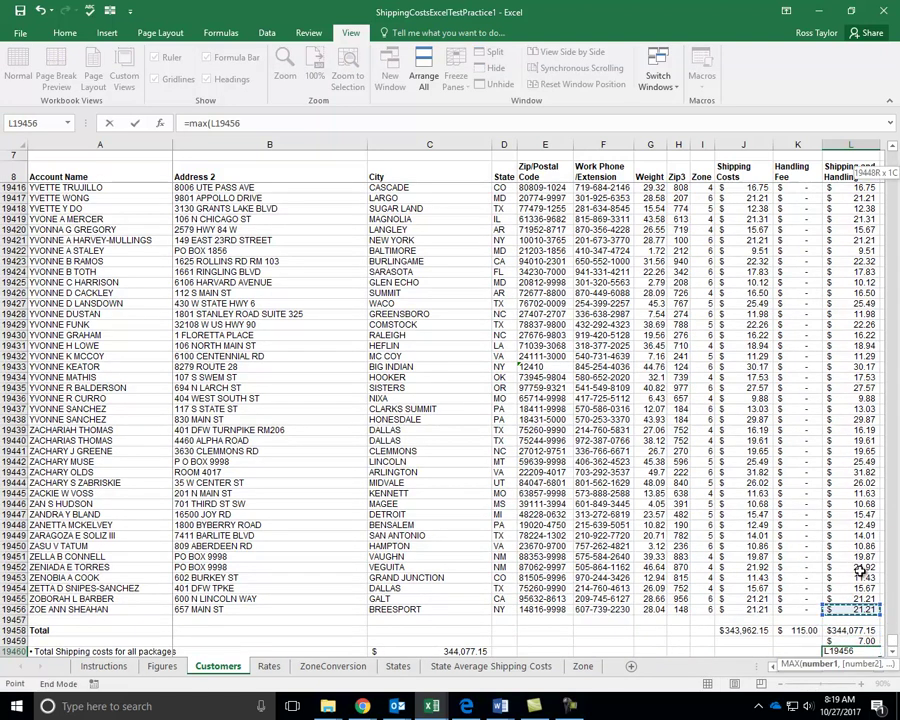
pyautogui.hotkey('ctrl', 'shift', 'Up')
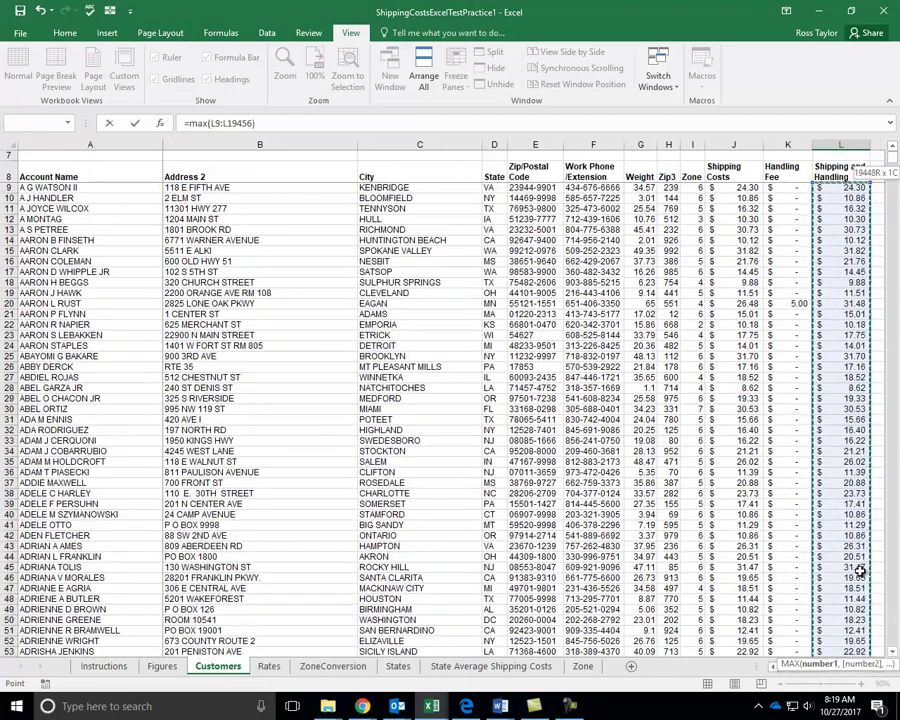
pyautogui.press('Return')
# Answer the lowest total shipping cost question in C19462 by linking it to the minimum with =L19459
pyautogui.press('Left')
pyautogui.press('Left')
pyautogui.press('Down')
pyautogui.press('Down')
pyautogui.press('Down')
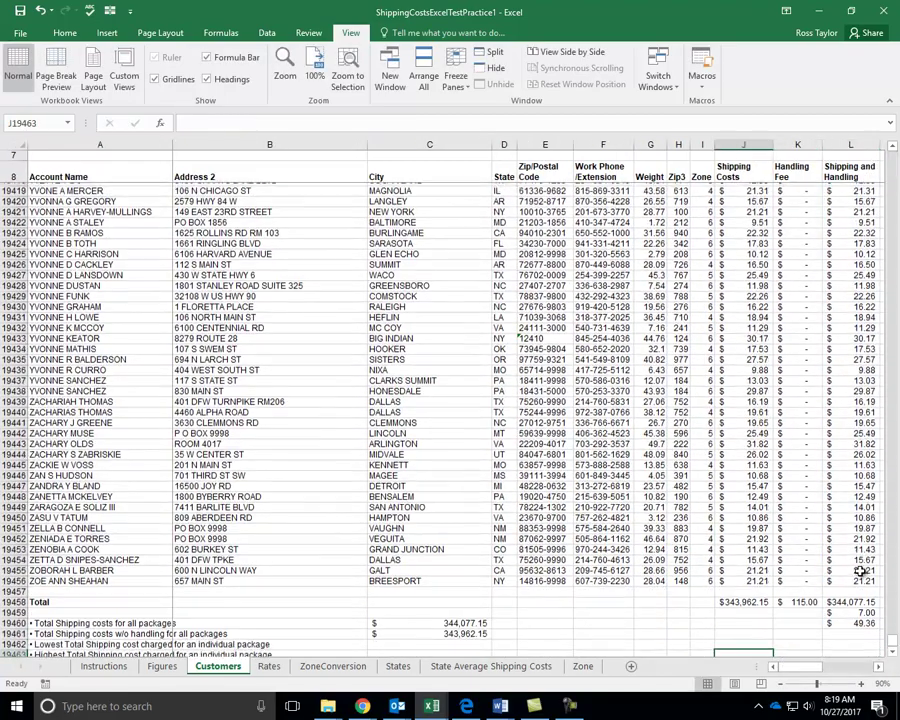
pyautogui.press('Left')
pyautogui.press('Left')
pyautogui.press('Left')
pyautogui.press('Left')
pyautogui.press('Left')
pyautogui.press('Left')
pyautogui.press('Left')
pyautogui.press('Up')
pyautogui.press('Up')
pyautogui.write('=')
pyautogui.press('Right')
pyautogui.press('Right')
pyautogui.press('Right')
pyautogui.press('Right')
pyautogui.press('Right')
pyautogui.press('Right')
pyautogui.press('Right')
pyautogui.press('Right')
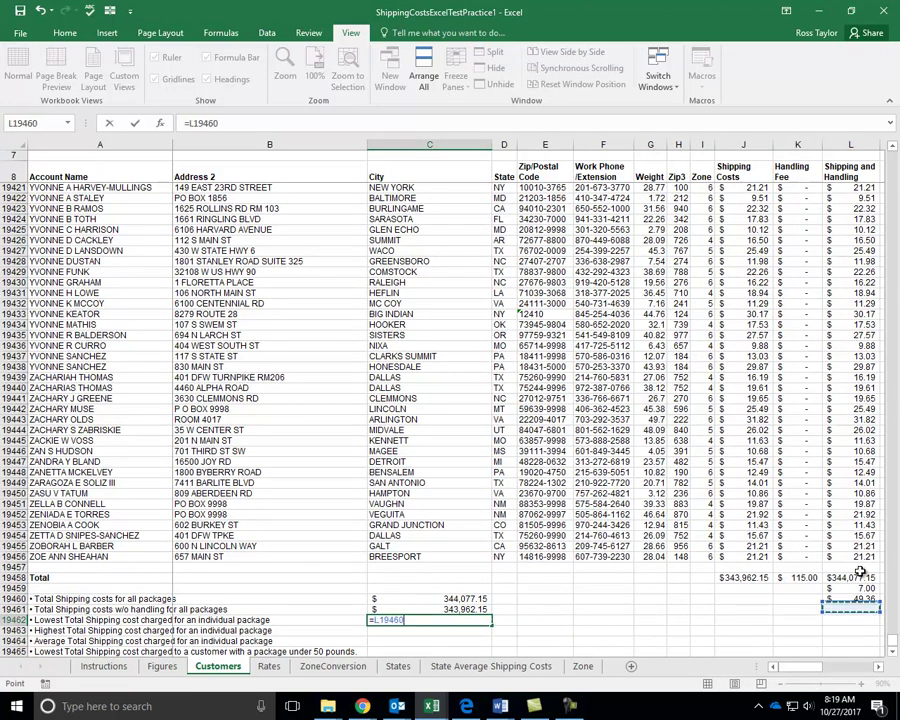
pyautogui.press('Return')
# Fill the C19462 formula down to C19463 to answer the highest total shipping cost question
pyautogui.click(440, 620)
pyautogui.moveTo(491, 626); pyautogui.dragTo(492, 633)
pyautogui.click(516, 621)
# Answer the average total shipping cost per package question in C19464 with =AVERAGE(L9:L19456)
pyautogui.scroll(-2, 498, 617)
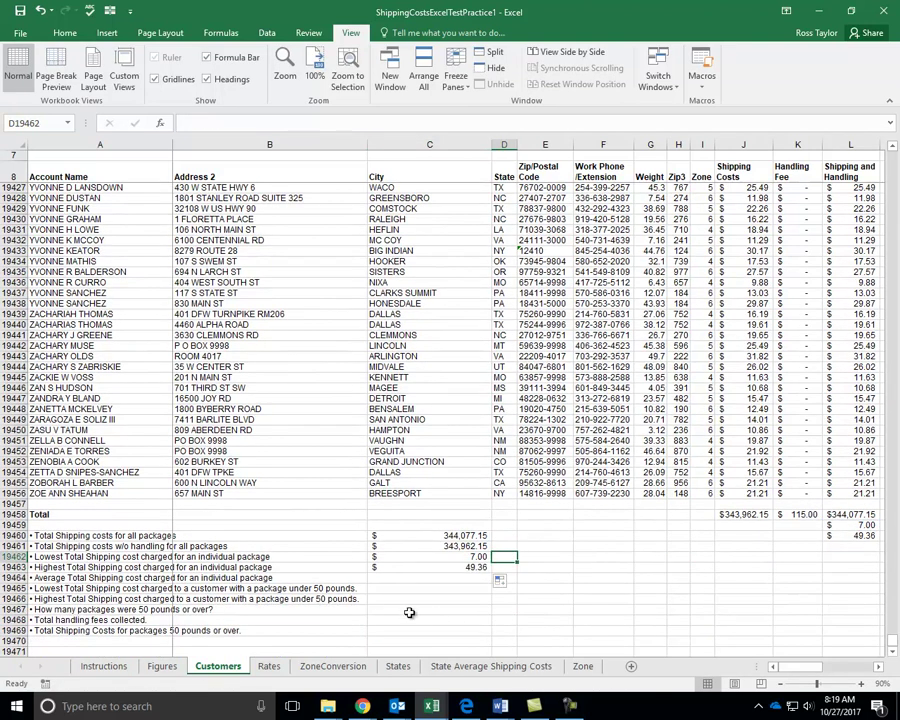
pyautogui.click(364, 575)
pyautogui.click(396, 575)
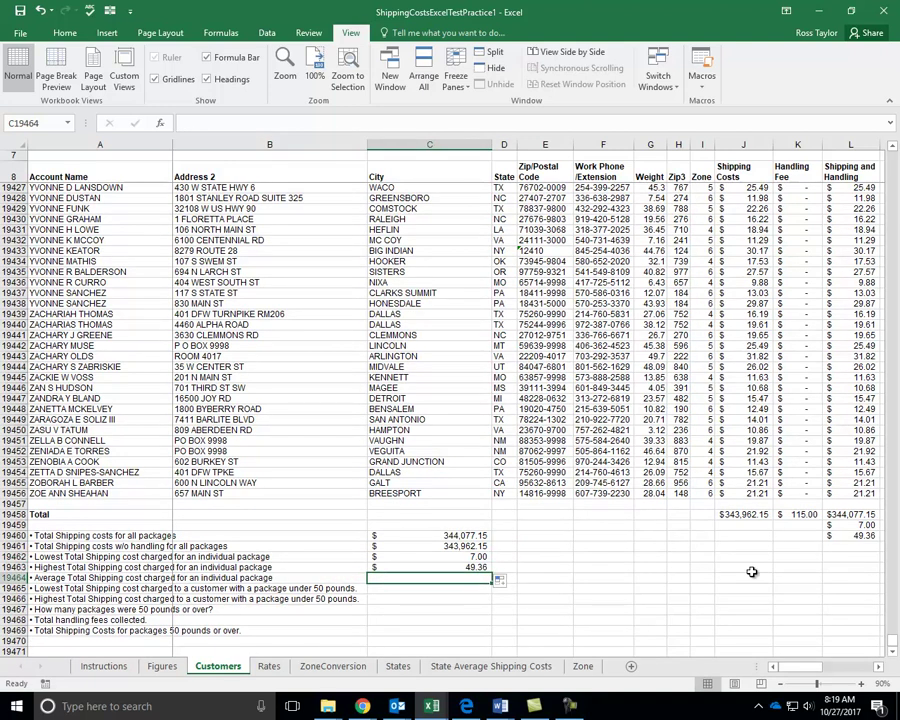
pyautogui.write('=aver')
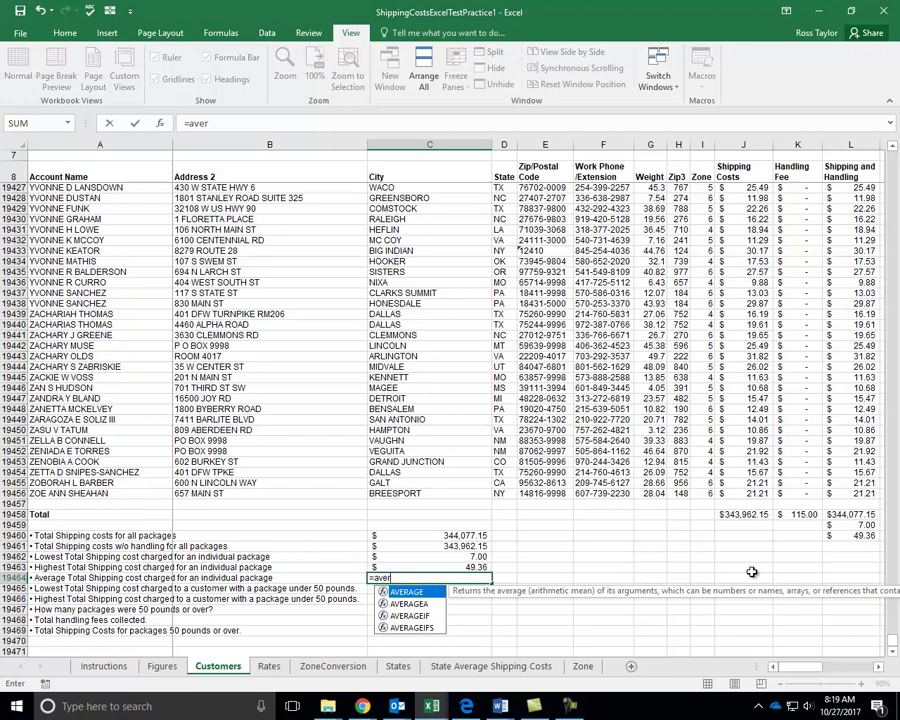
pyautogui.press('Tab')
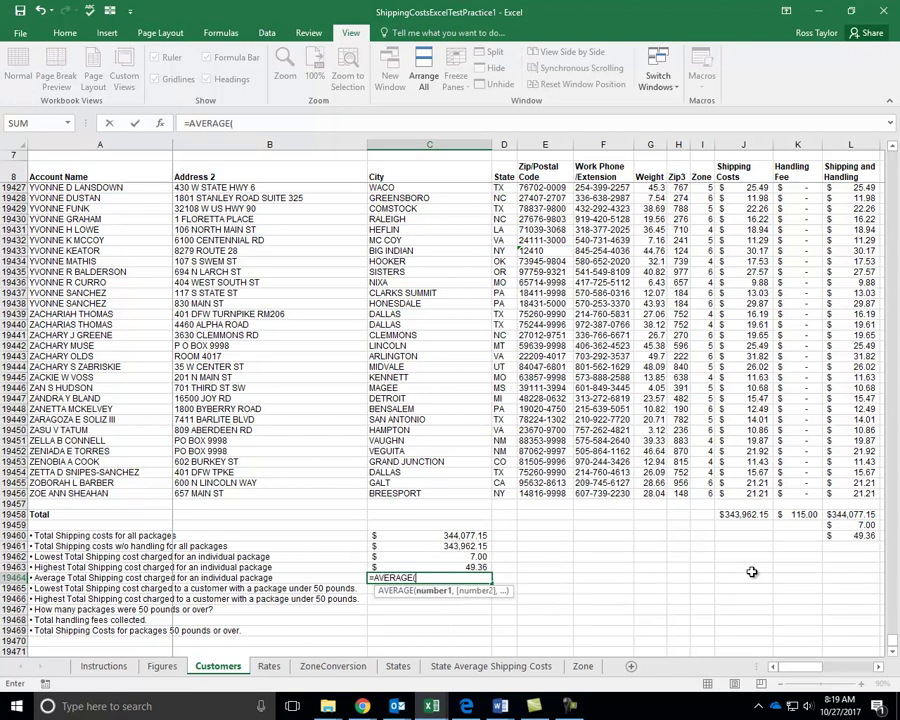
pyautogui.click(846, 492)
pyautogui.hotkey('ctrl', 'shift', 'Up')
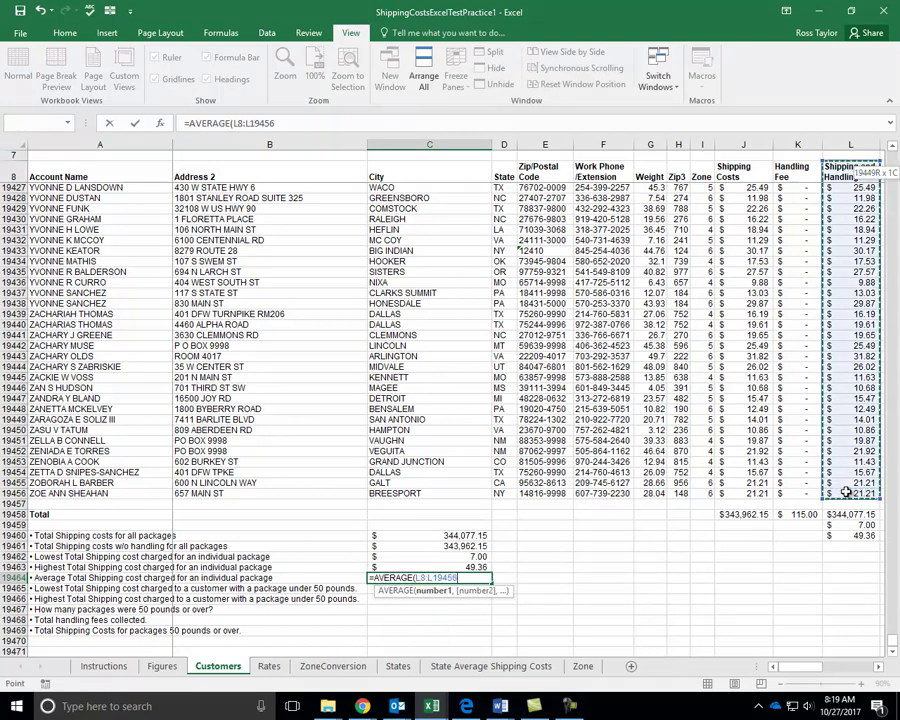
pyautogui.hotkey('shift', 'Down')
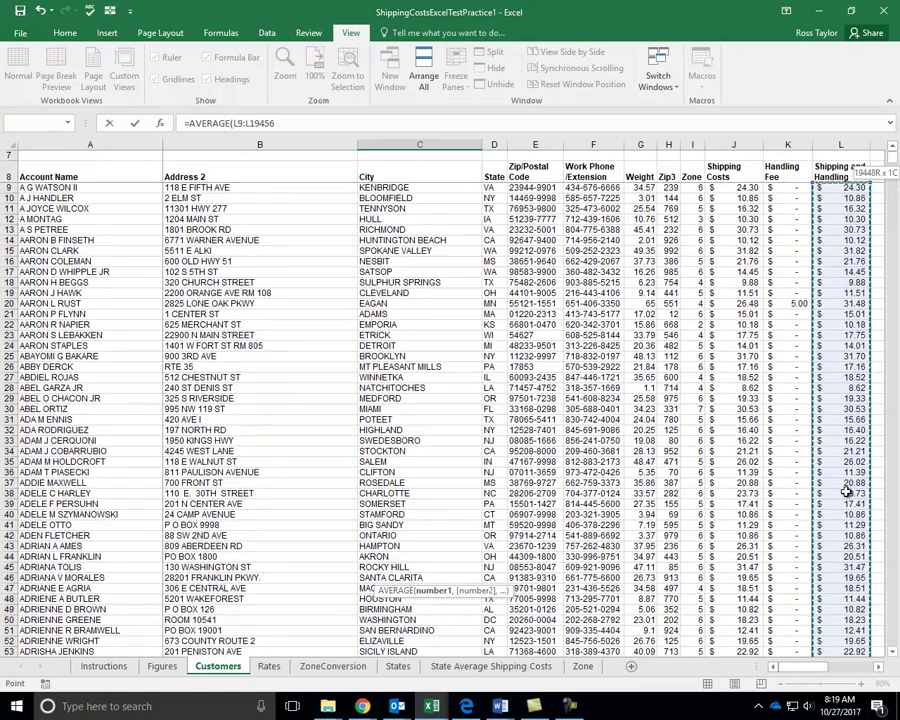
pyautogui.press('Return')
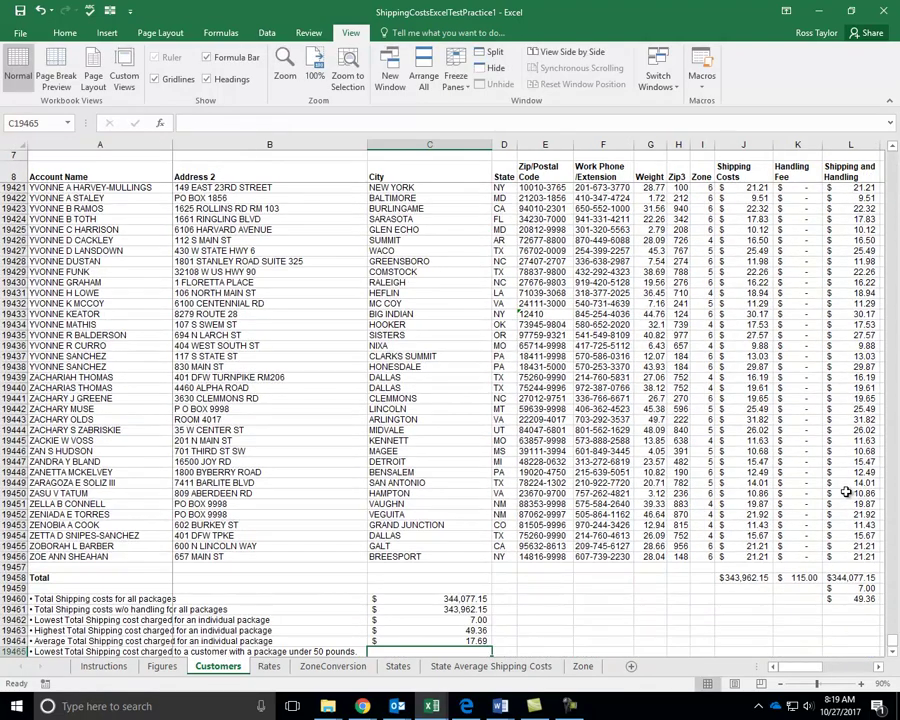
# Count the packages weighing 50 pounds or over in C19467 with =COUNTIF(G9:G19456,">=50")
pyautogui.scroll(-1, 846, 492)
pyautogui.press('Down')
pyautogui.press('Down')
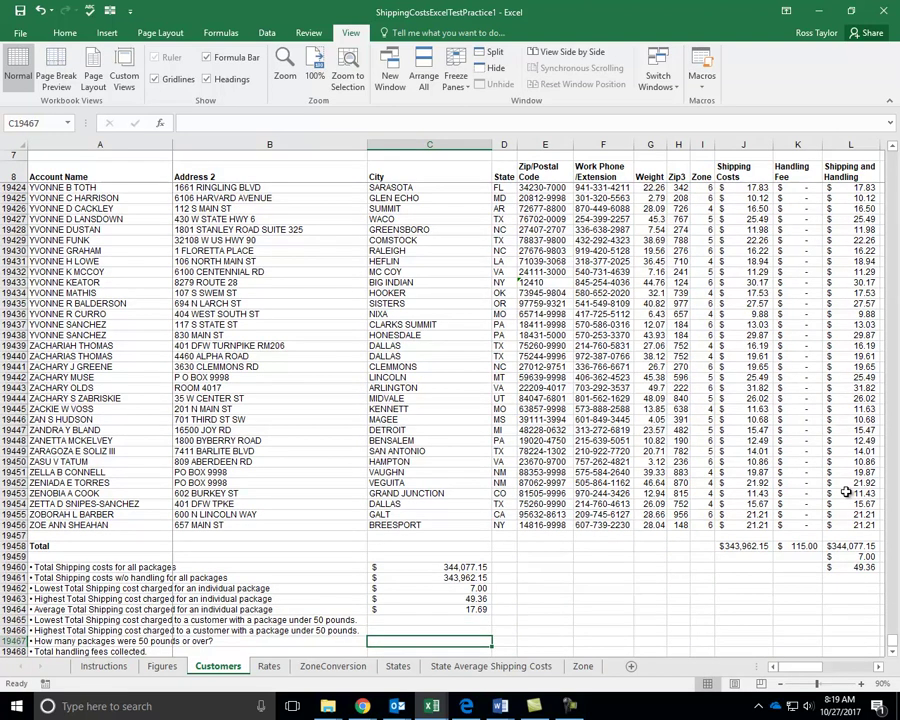
pyautogui.write('=coun')
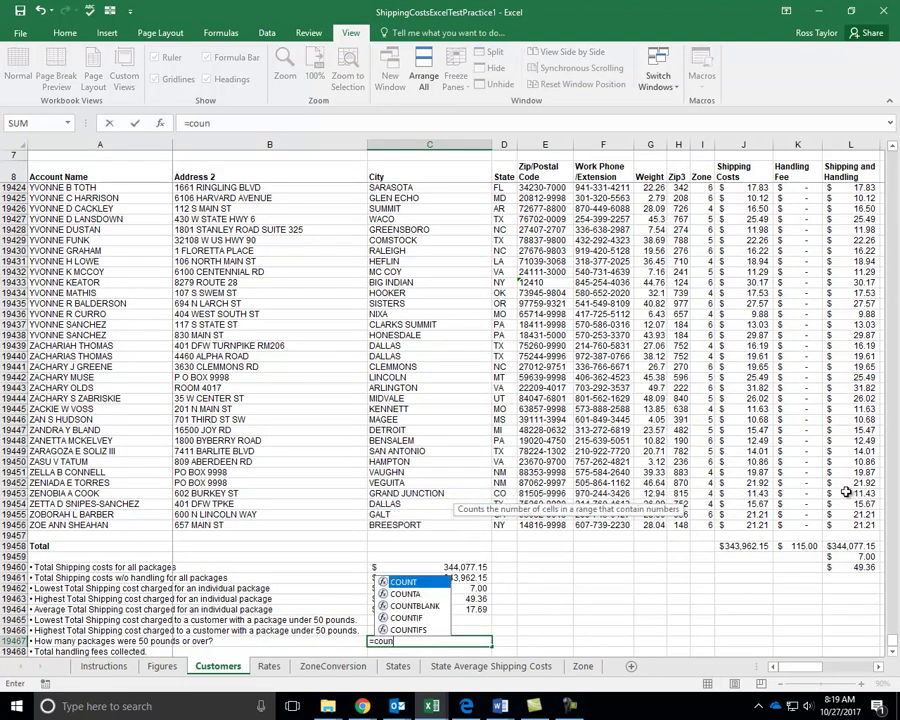
pyautogui.write('tif')
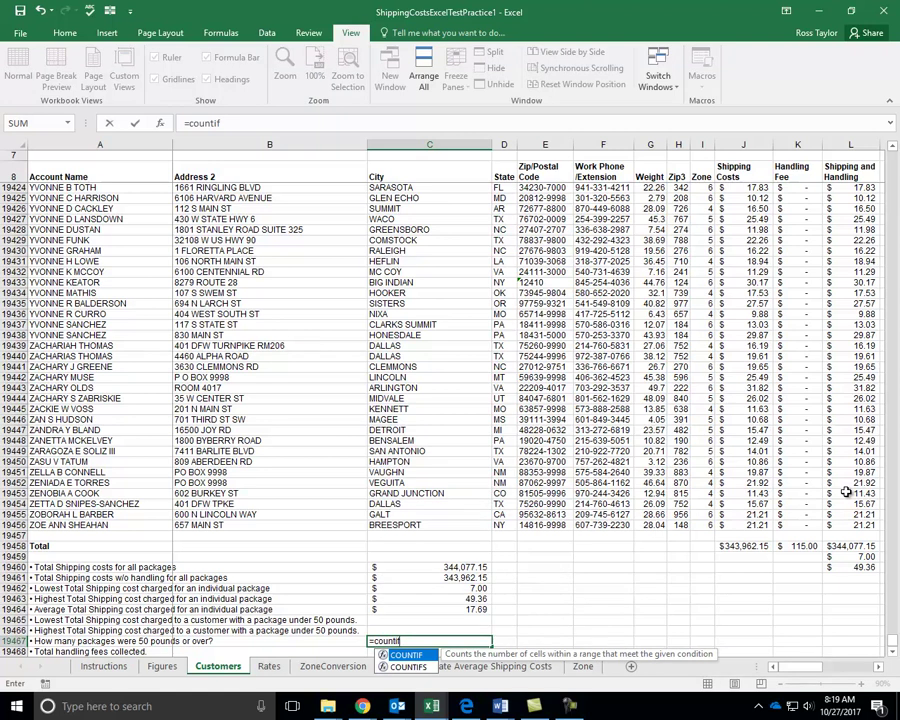
pyautogui.write('(')
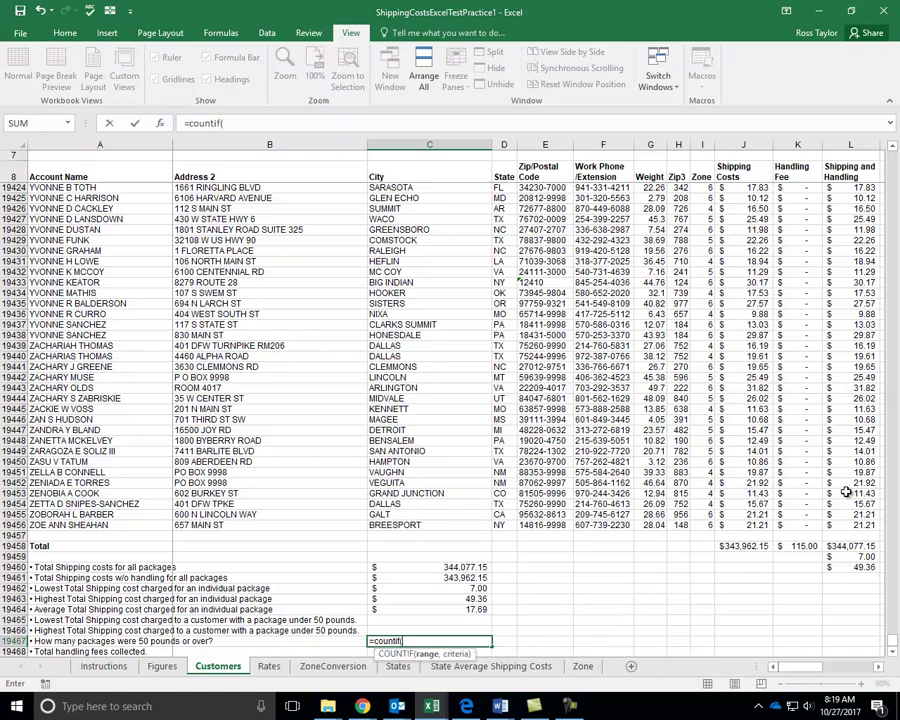
pyautogui.click(650, 524)
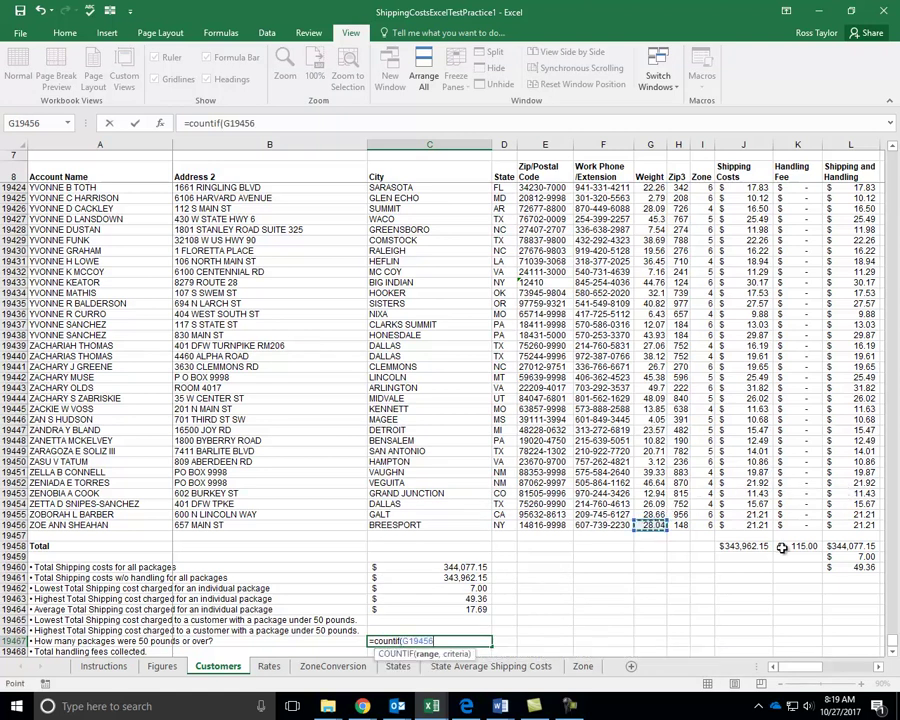
pyautogui.hotkey('ctrl', 'shift', 'Up')
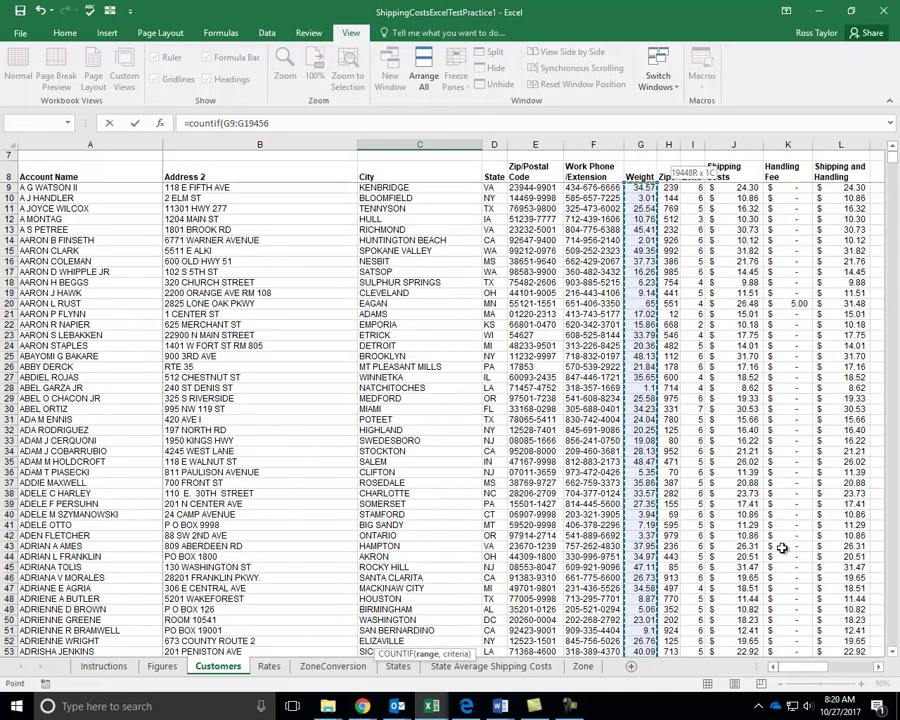
pyautogui.write(',">=50')
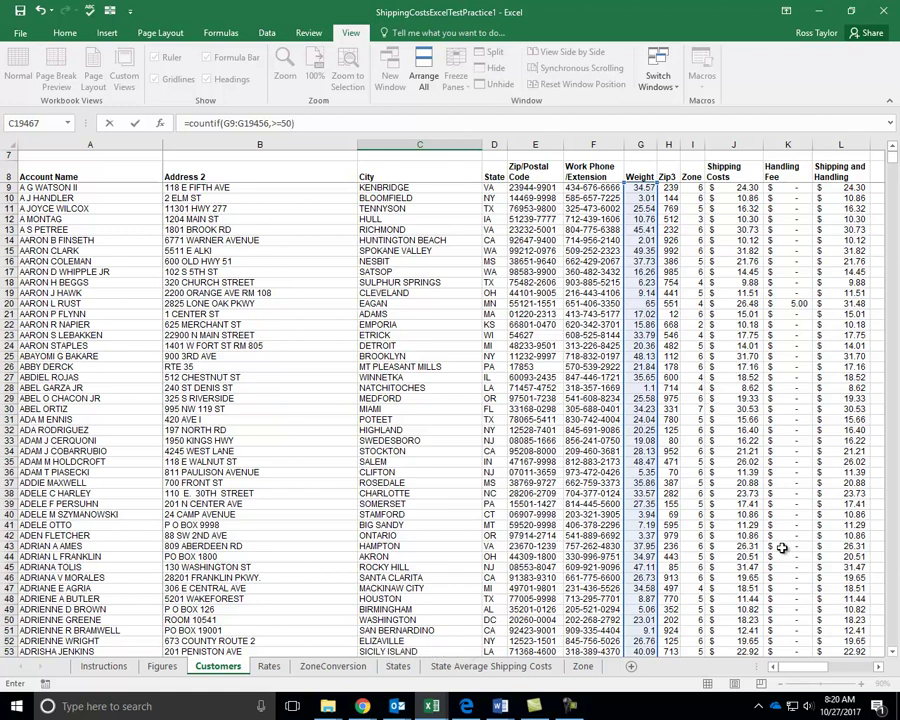
pyautogui.click(272, 124)
pyautogui.write('"')
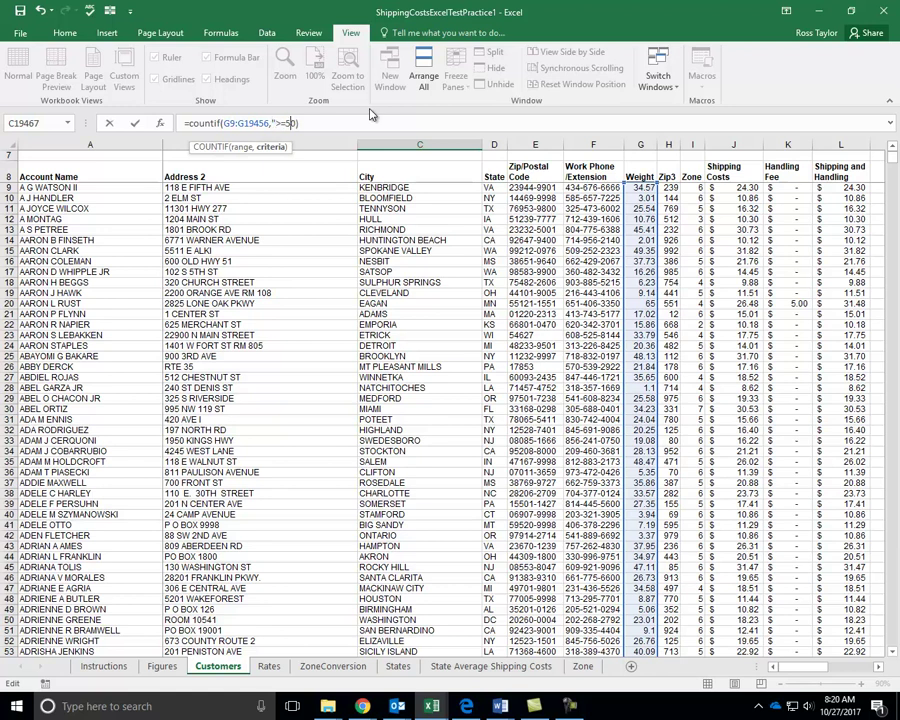
pyautogui.press('Return')
pyautogui.press('Down')
pyautogui.press('Down')
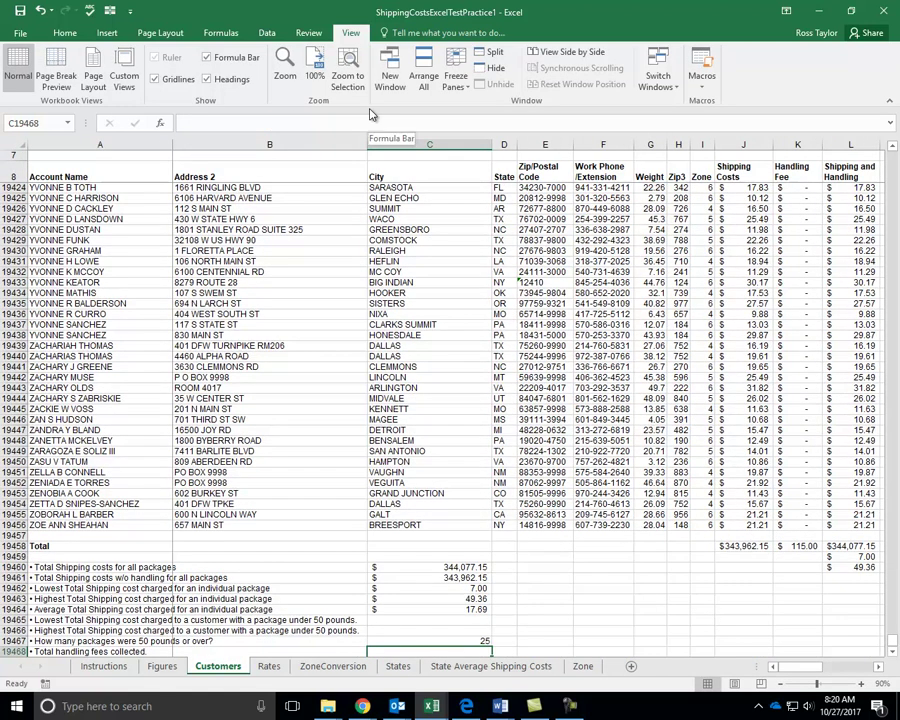
# Answer the total handling fees question in C19468 by linking it to the handling fee total with =K19458
pyautogui.press('Up')
pyautogui.press('Up')
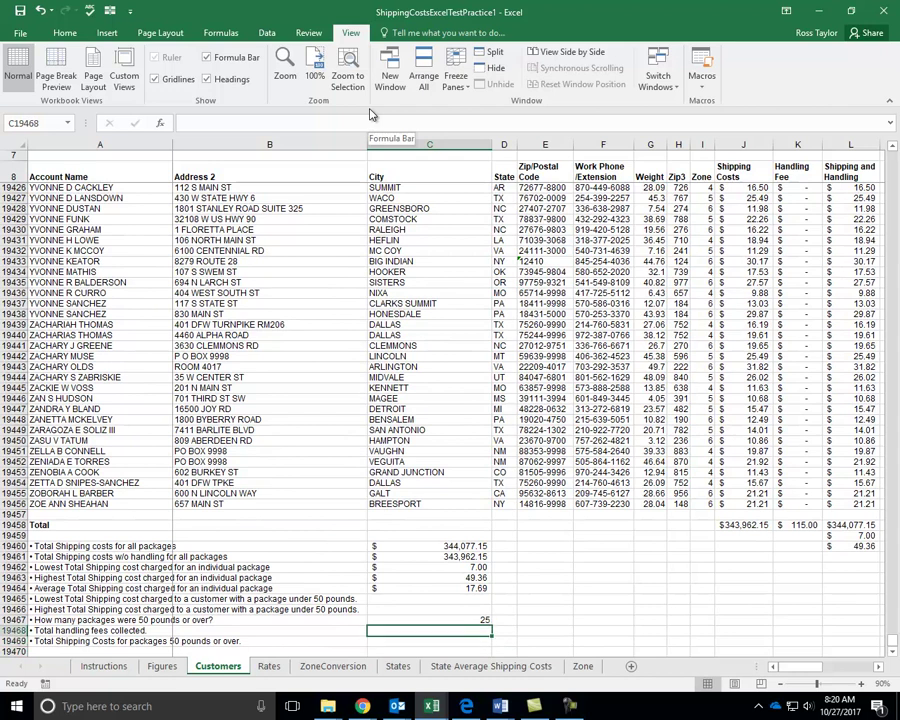
pyautogui.write('=')
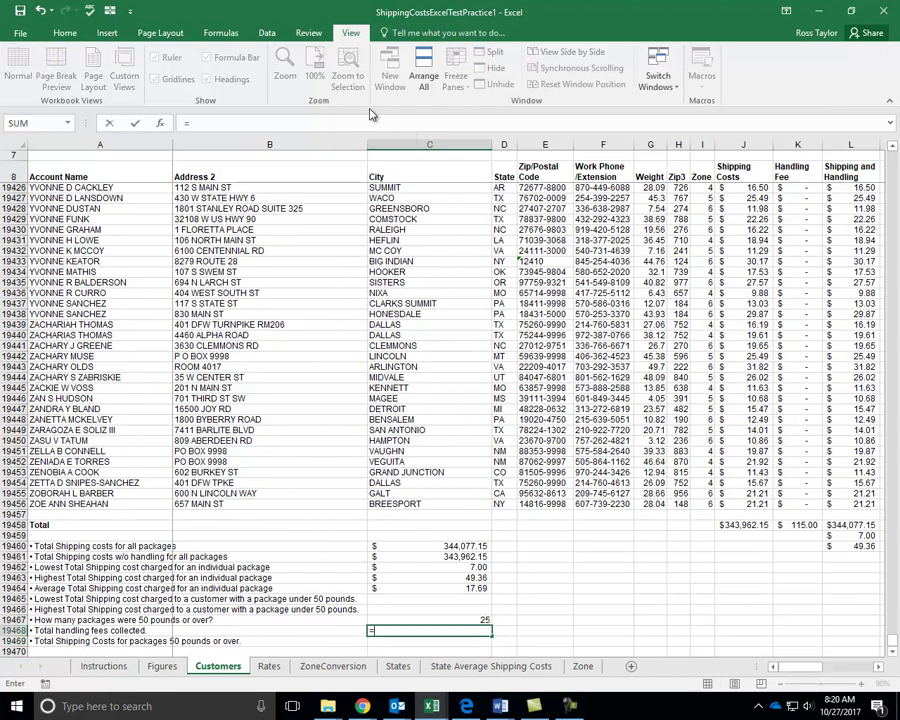
pyautogui.click(808, 523)
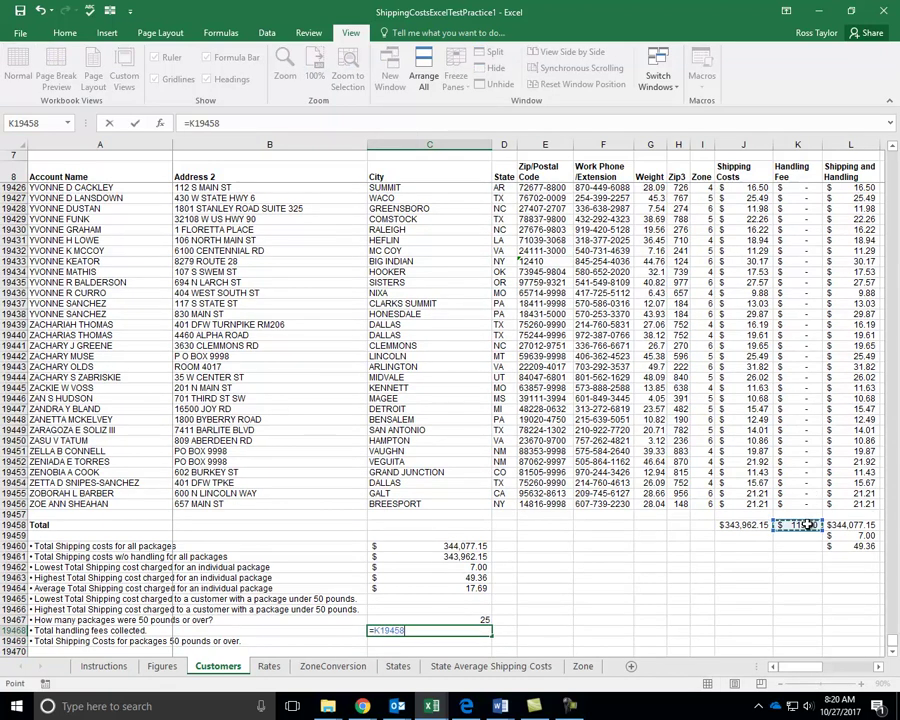
pyautogui.press('Return')
pyautogui.press('Up')
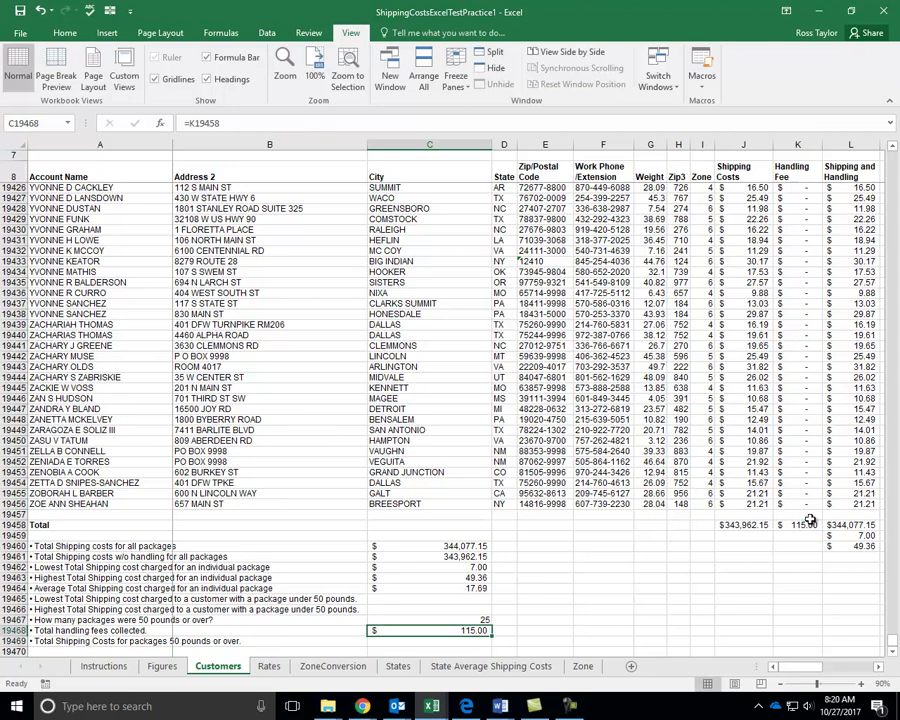
# Cross-check the handling fees in D19468 by subtracting the shipping costs total from the shipping and handling total with =L19458-J19458
pyautogui.press('Right')
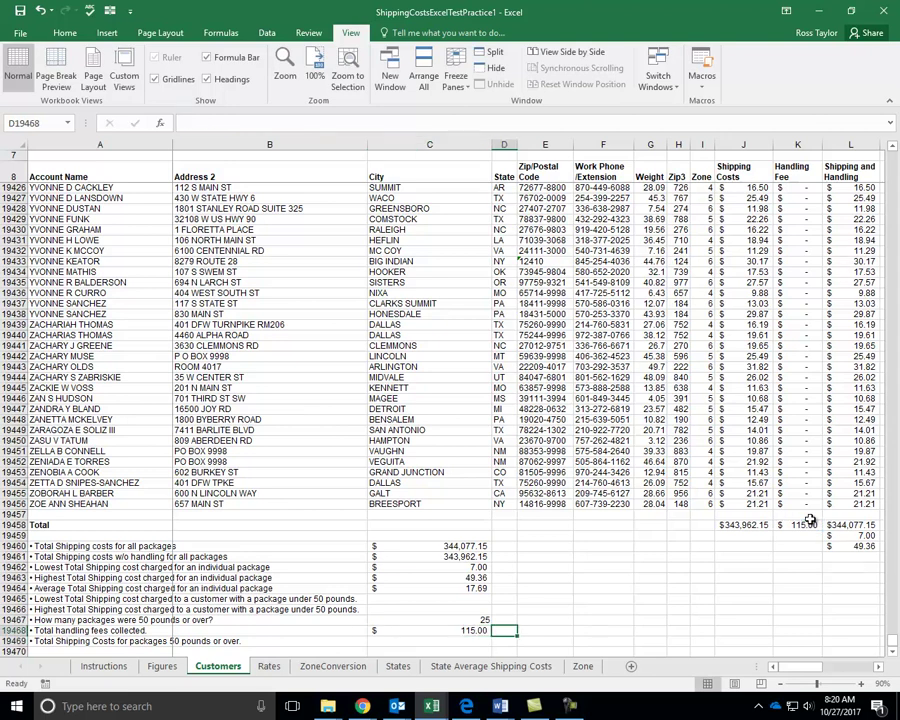
pyautogui.write('=')
pyautogui.click(851, 525)
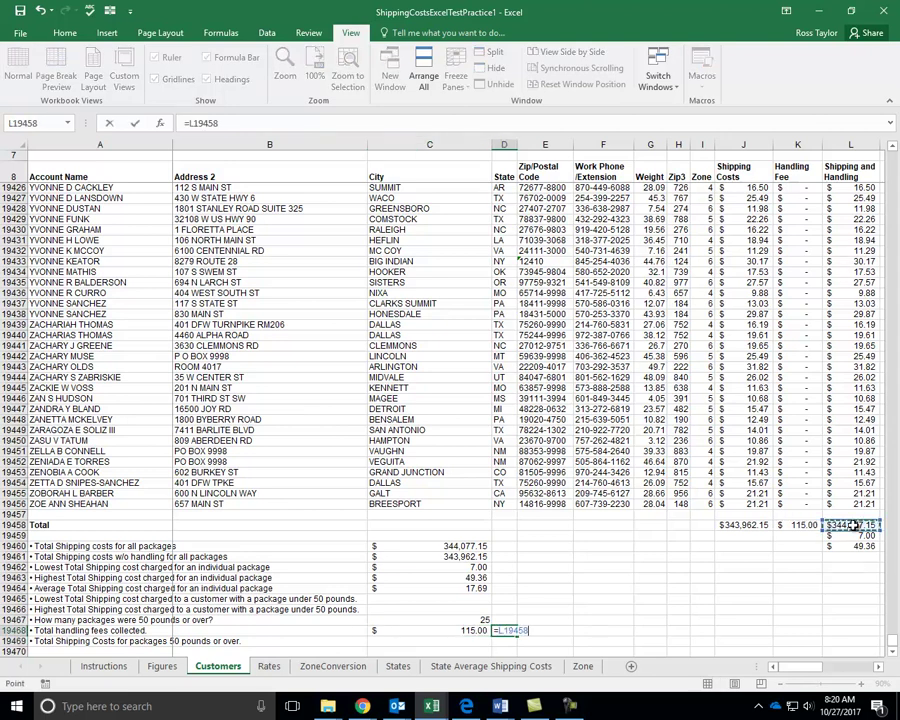
pyautogui.write('-')
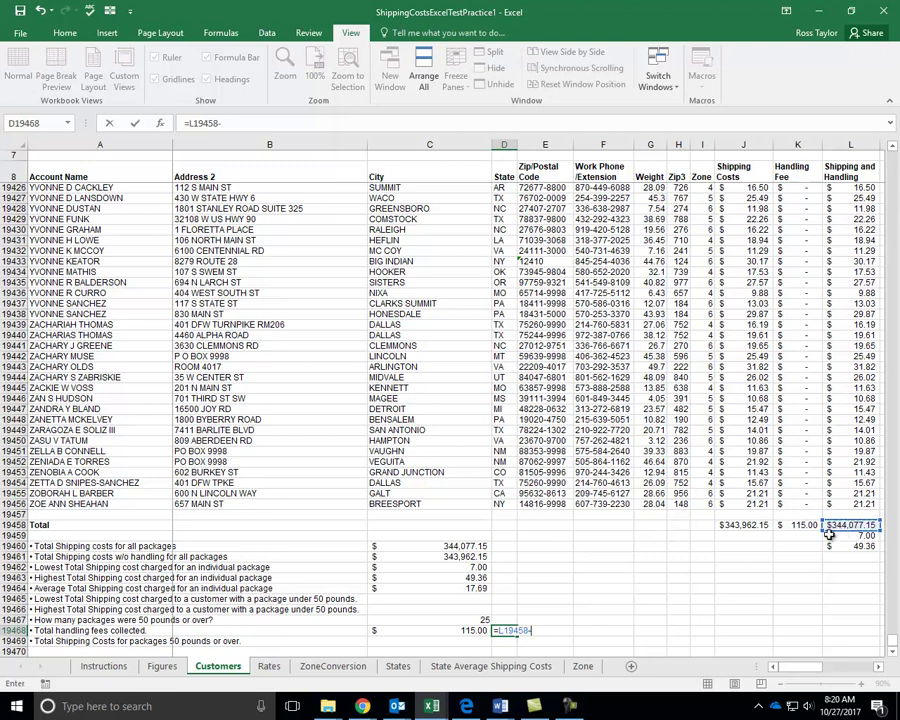
pyautogui.click(752, 527)
pyautogui.press('Return')
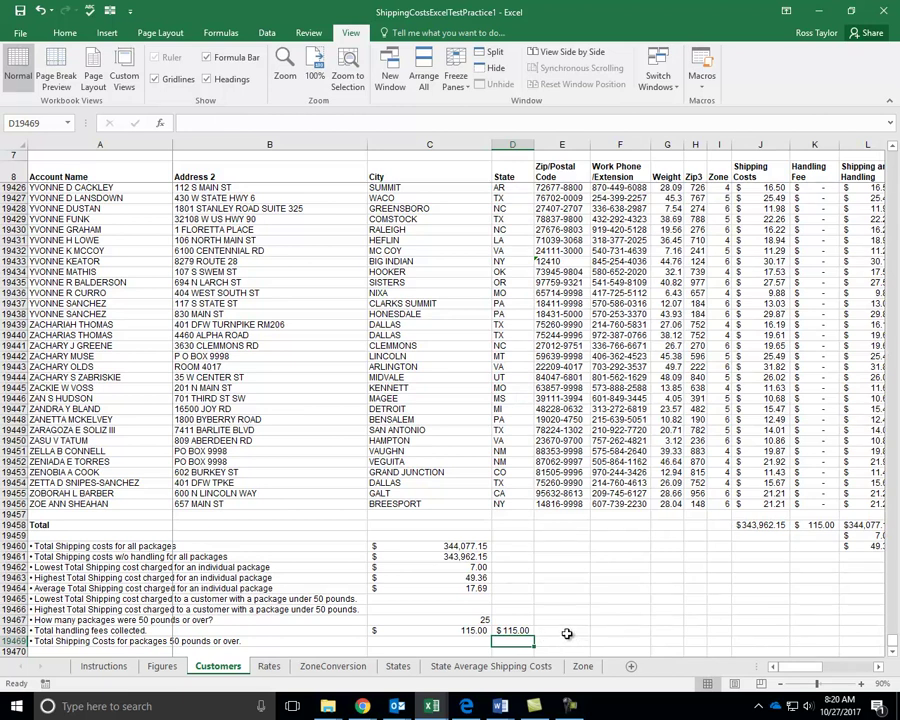
# Begin a SUMIF formula in C19469 with the weights G9:G19456 as the range and ">=50" as the criteria
pyautogui.scroll(-1, 590, 610)
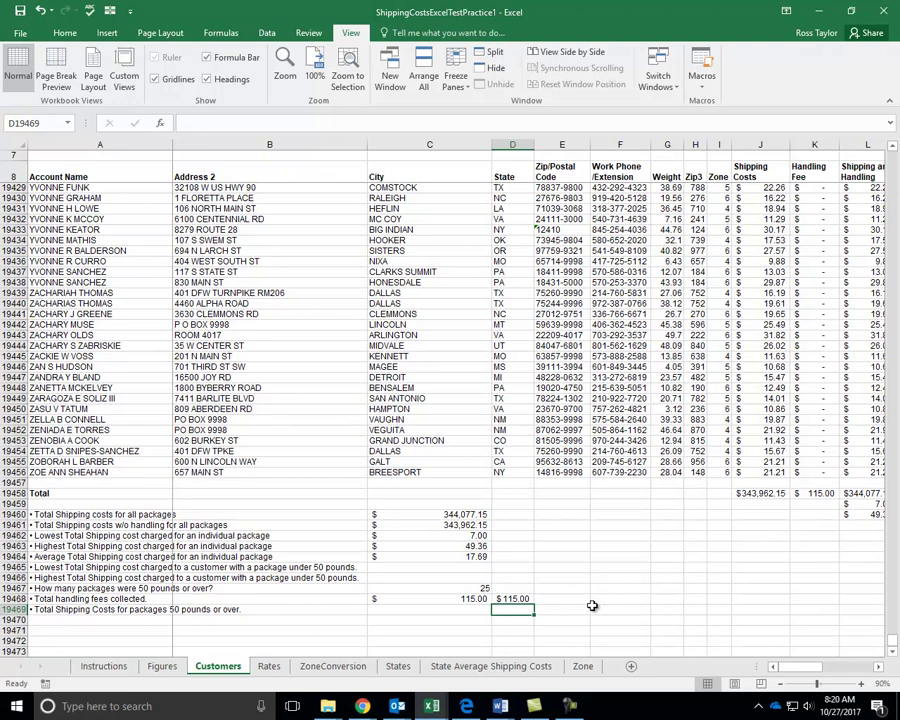
pyautogui.click(435, 611)
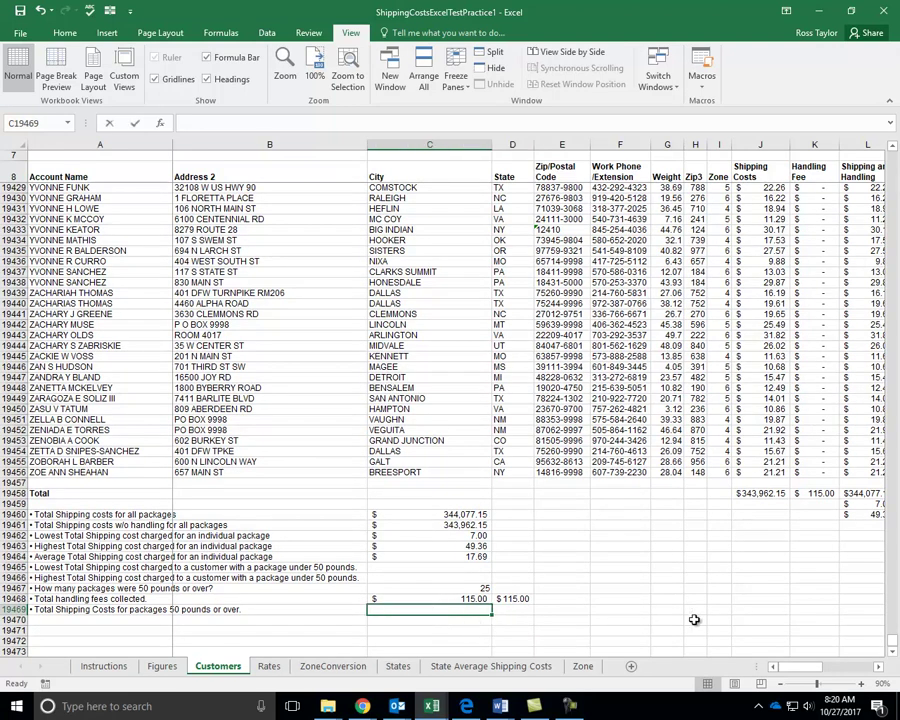
pyautogui.write('=su')
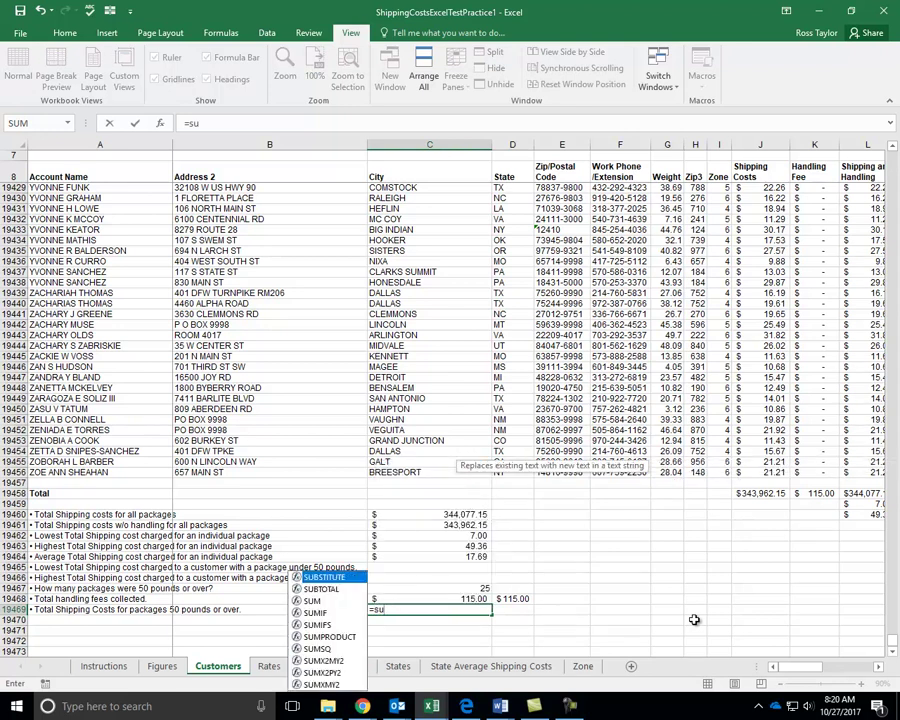
pyautogui.write('mif(')
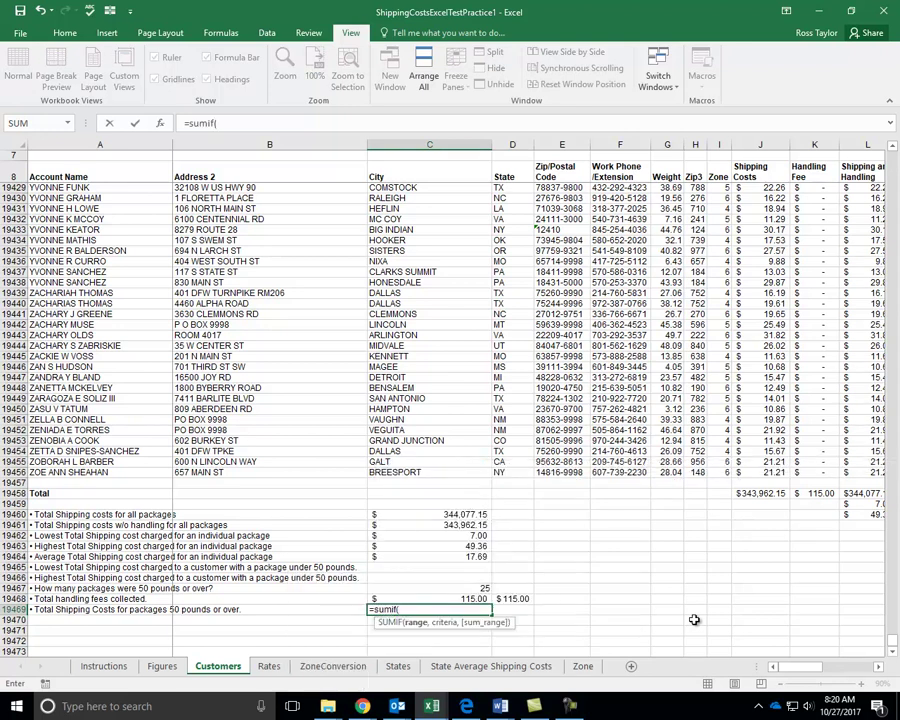
pyautogui.click(670, 471)
pyautogui.press('End')
pyautogui.hotkey('shift', 'Up')
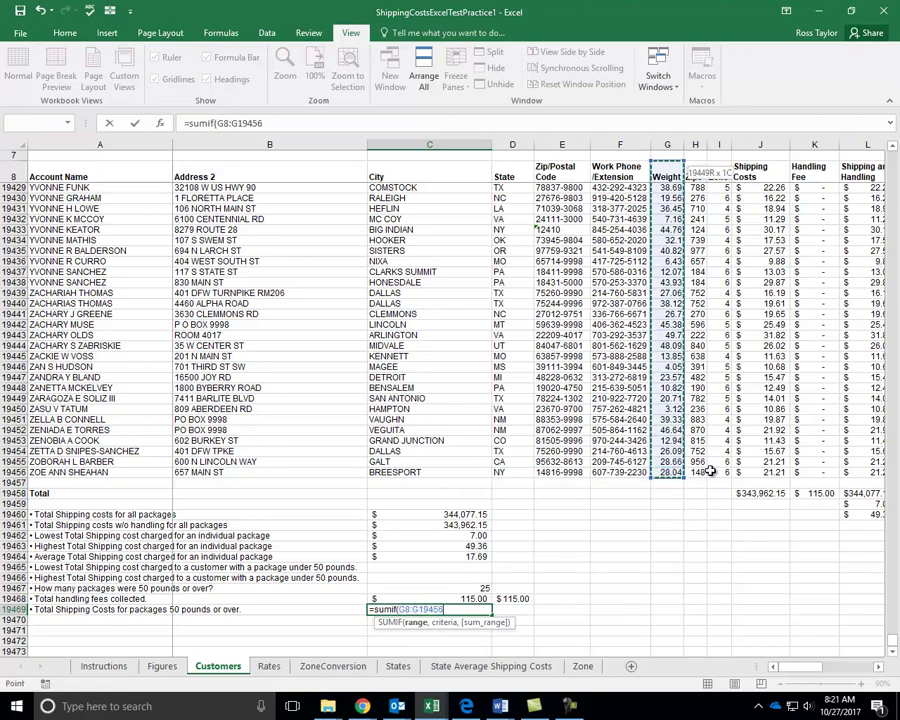
pyautogui.hotkey('shift', 'Down')
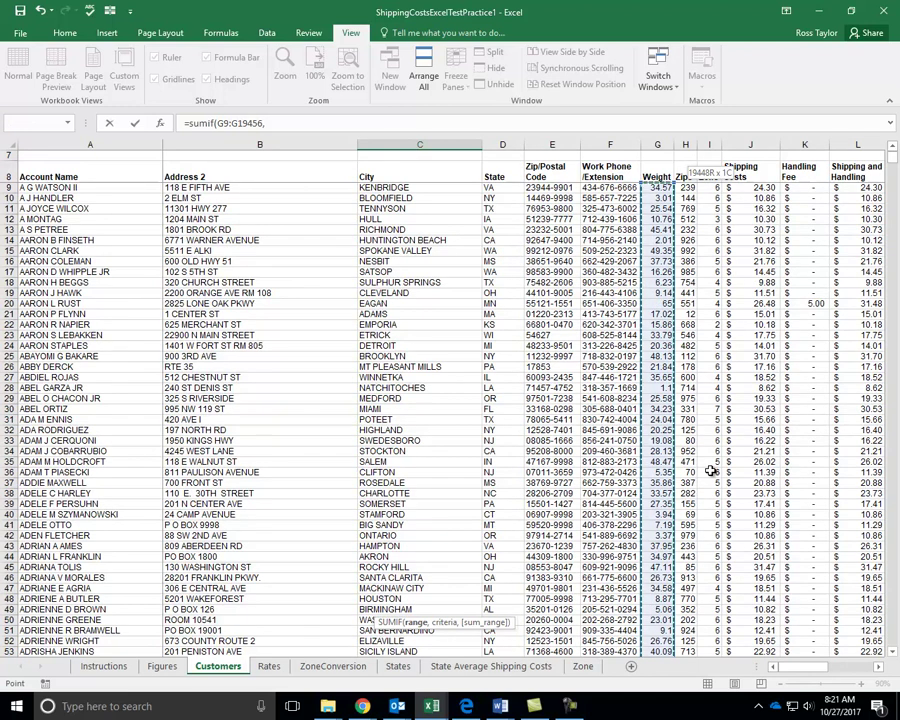
pyautogui.write(',')
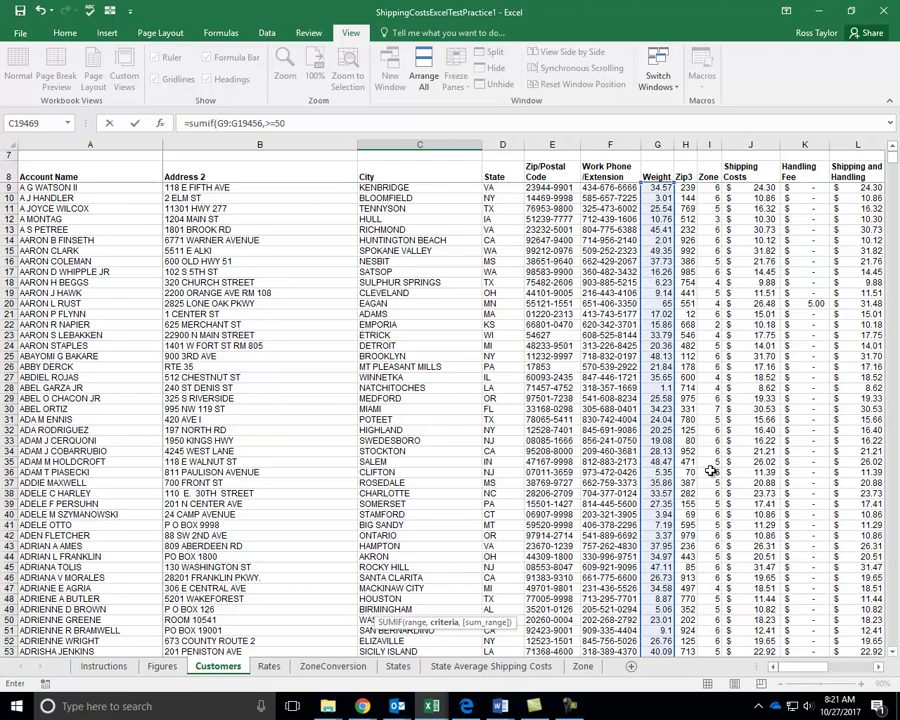
pyautogui.click(263, 123)
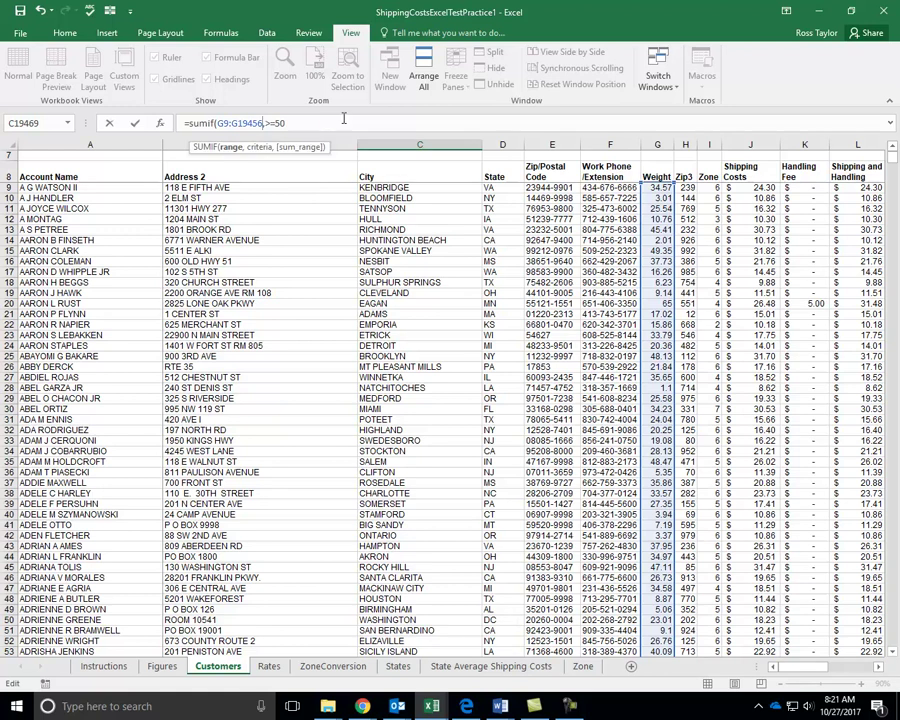
pyautogui.press('Right')
pyautogui.write('"')
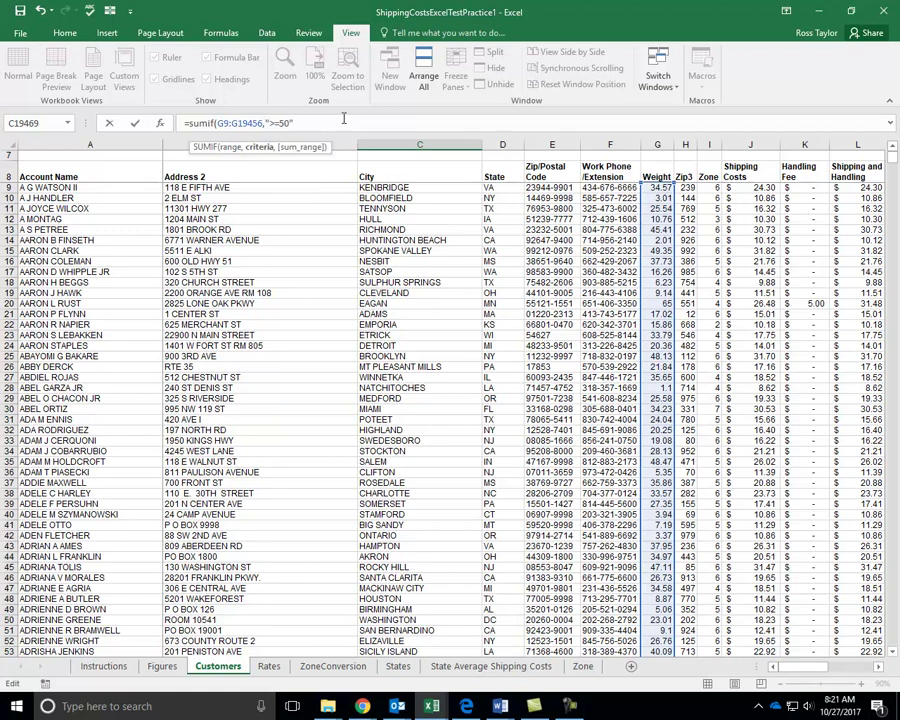
# Complete the C19469 SUMIF formula with the Shipping and Handling amounts L9:L19456 as the sum range
pyautogui.write(',')
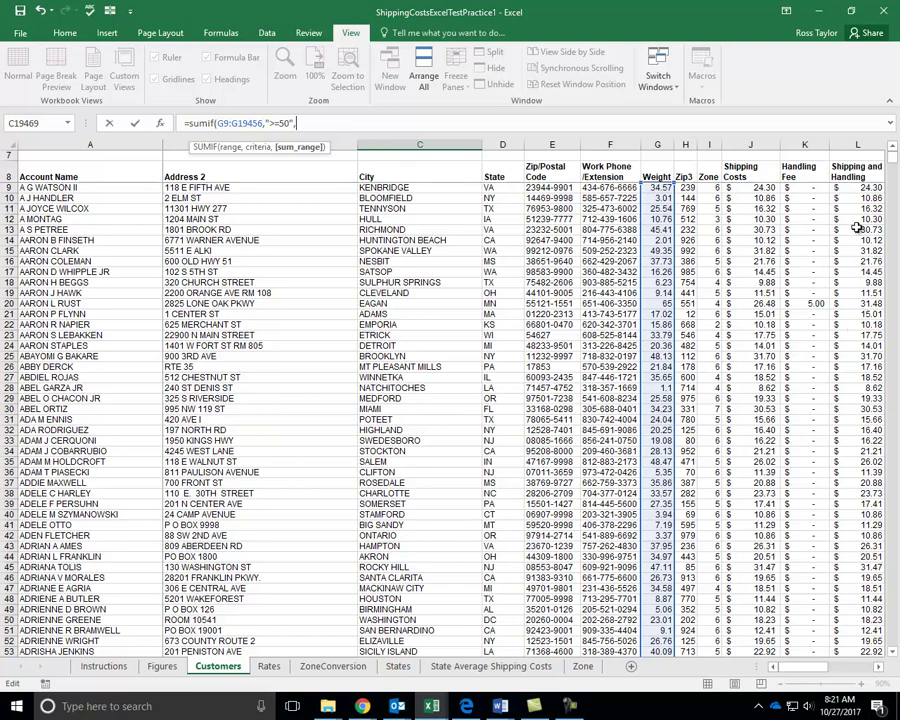
pyautogui.click(857, 178)
pyautogui.press('Down')
pyautogui.press('End')
pyautogui.hotkey('shift', 'Down')
pyautogui.scroll(-7, 856, 188)
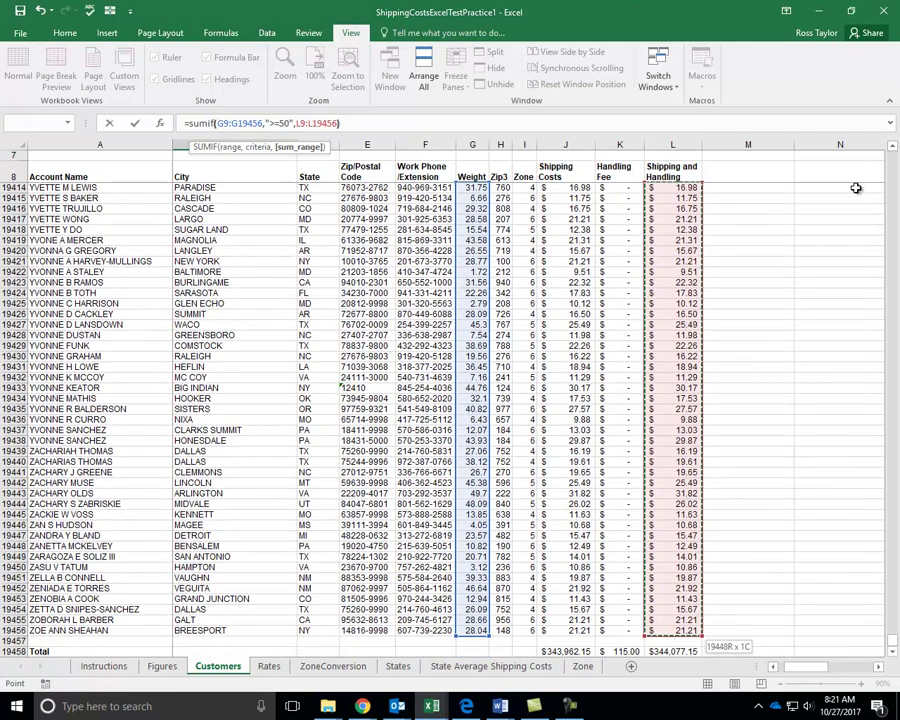
pyautogui.press('Return')
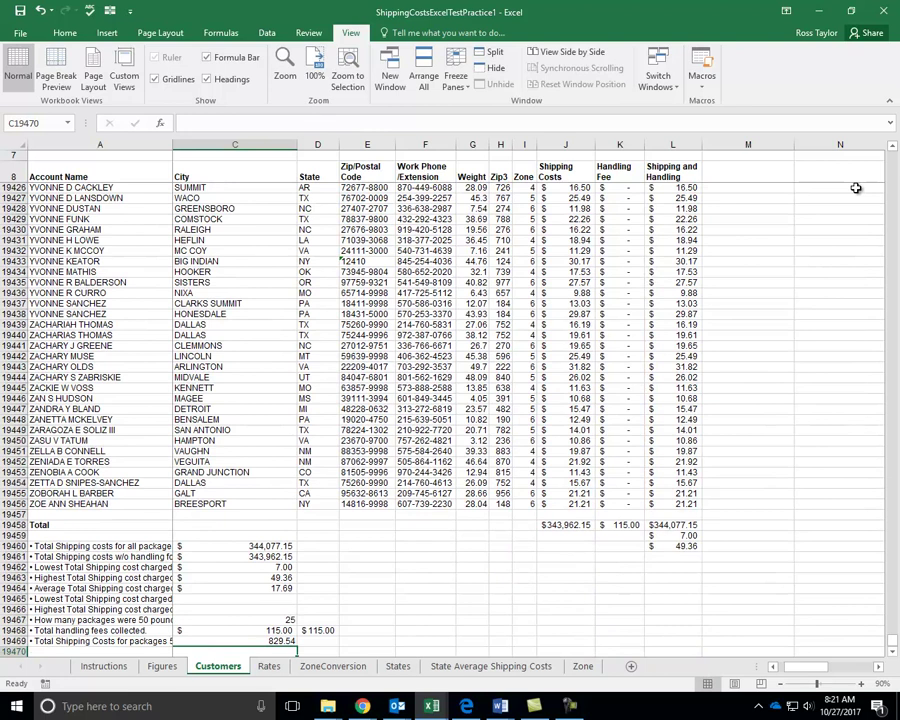
pyautogui.press('Up')
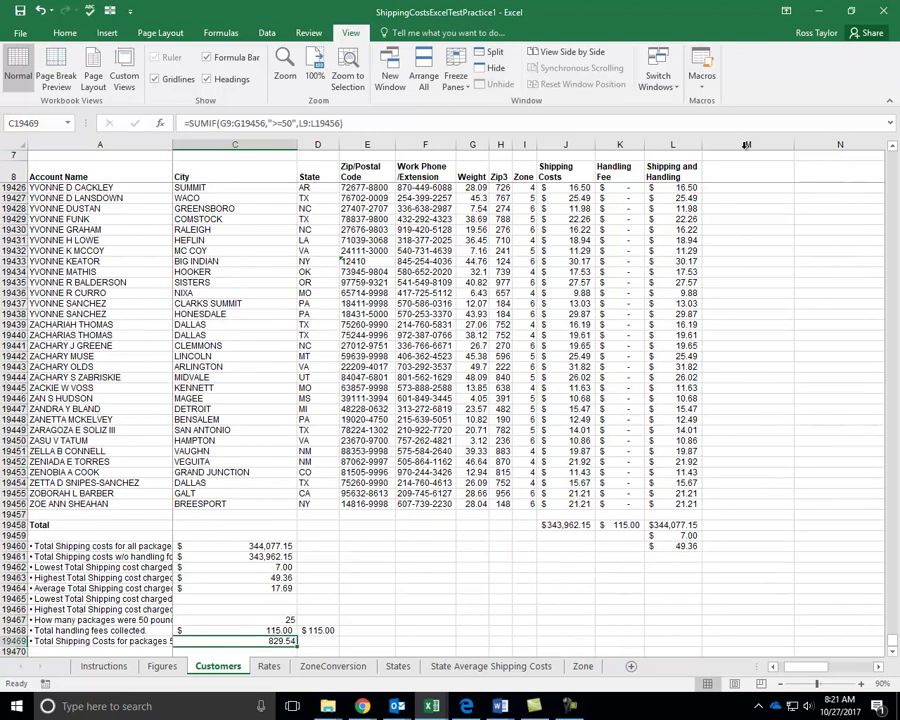
pyautogui.press('Left')
pyautogui.press('Left')
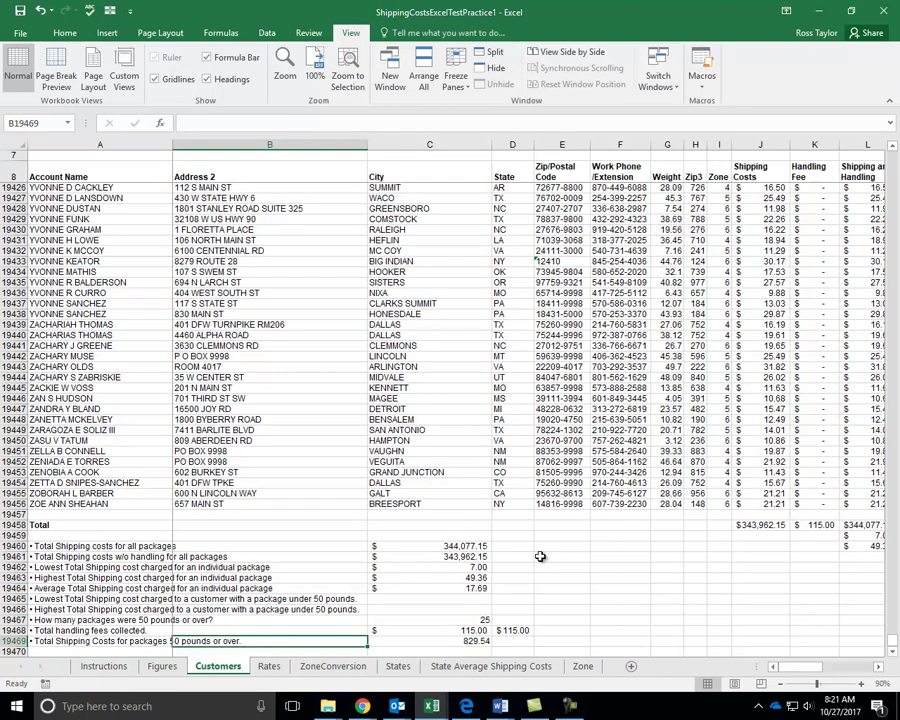
pyautogui.click(430, 599)
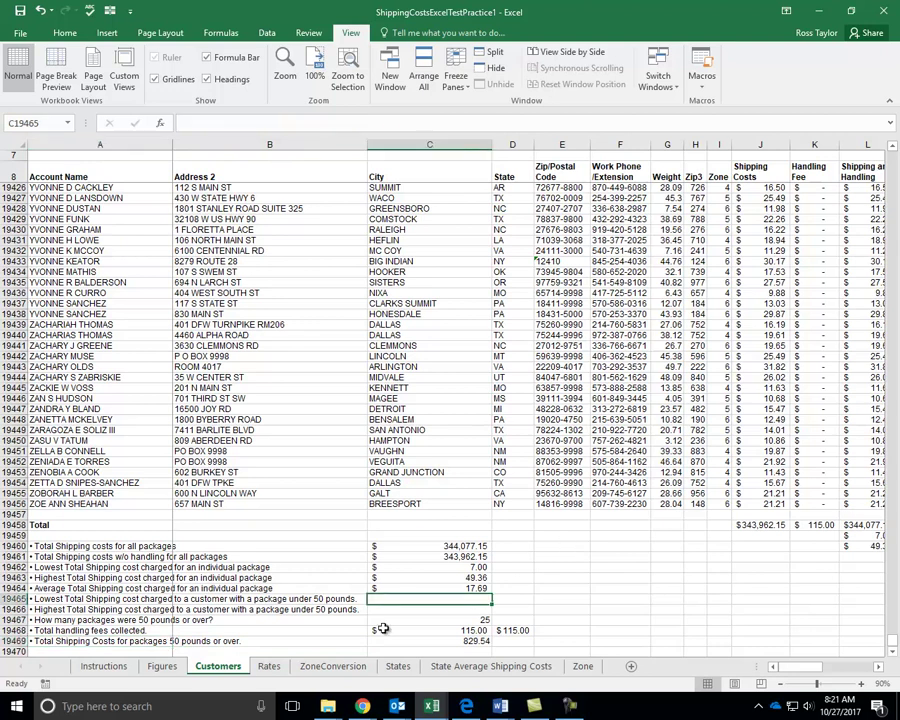
pyautogui.press('Left')
pyautogui.press('Left')
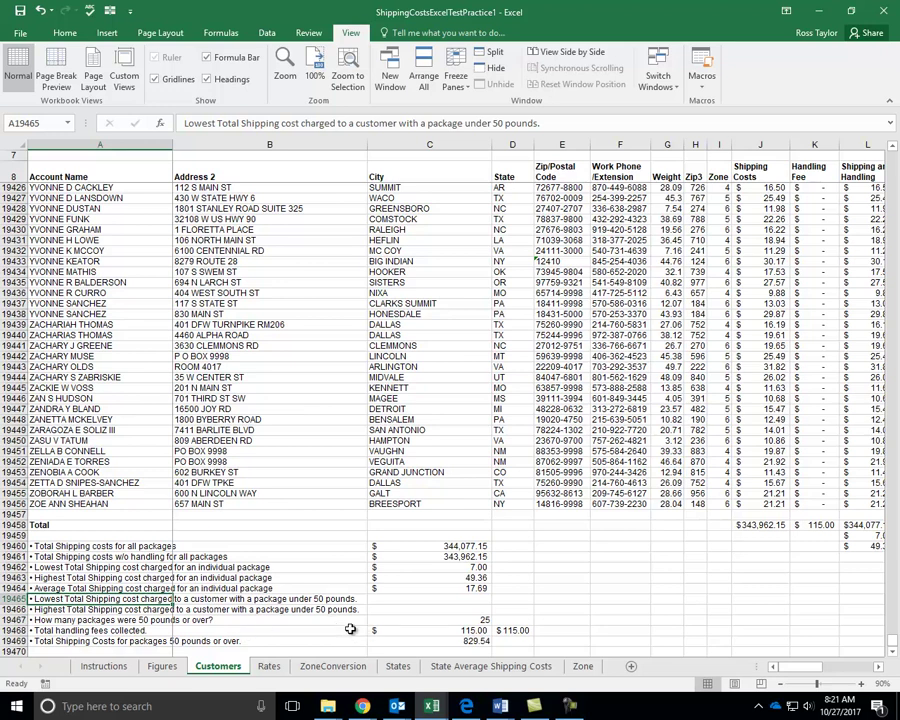
pyautogui.click(395, 600)
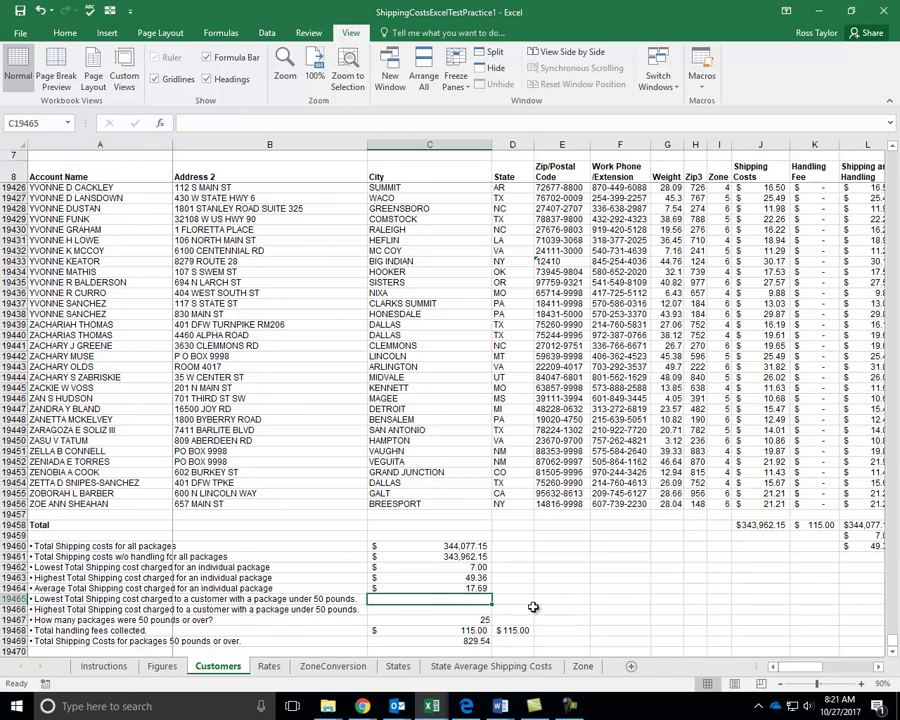
# Create a PivotTable on a new worksheet from the Customers list range $A$8:$L$19456
pyautogui.scroll(7, 533, 607)
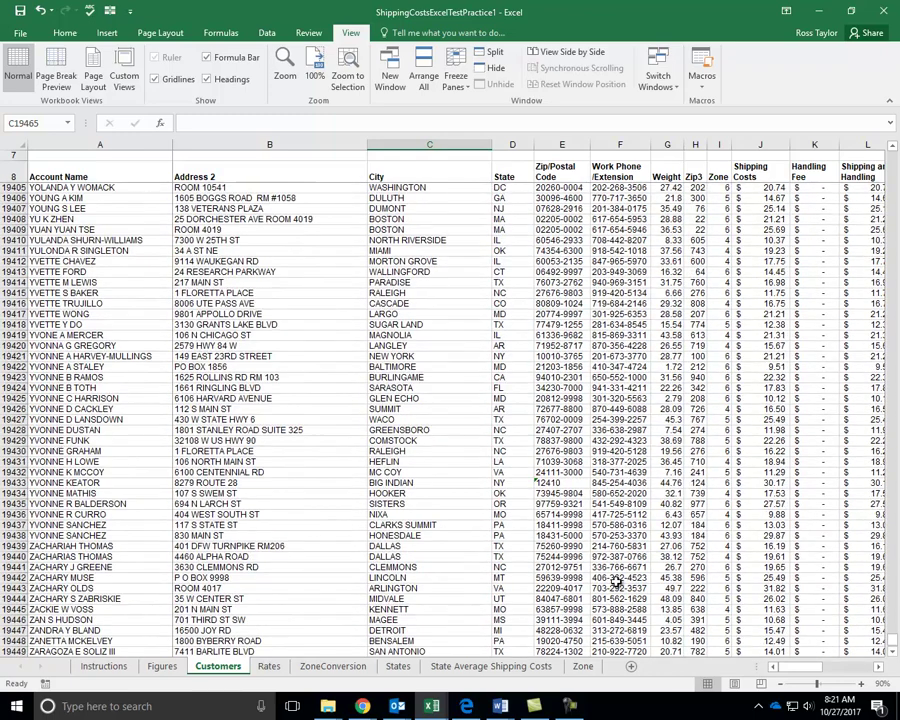
pyautogui.hotkey('ctrl', 'Home')
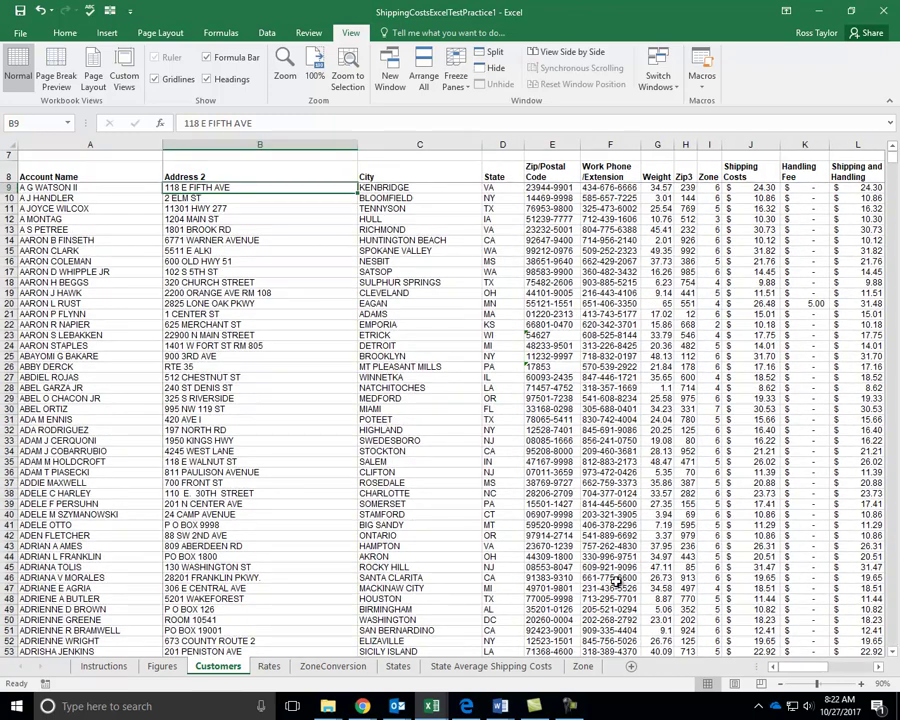
pyautogui.press('Left')
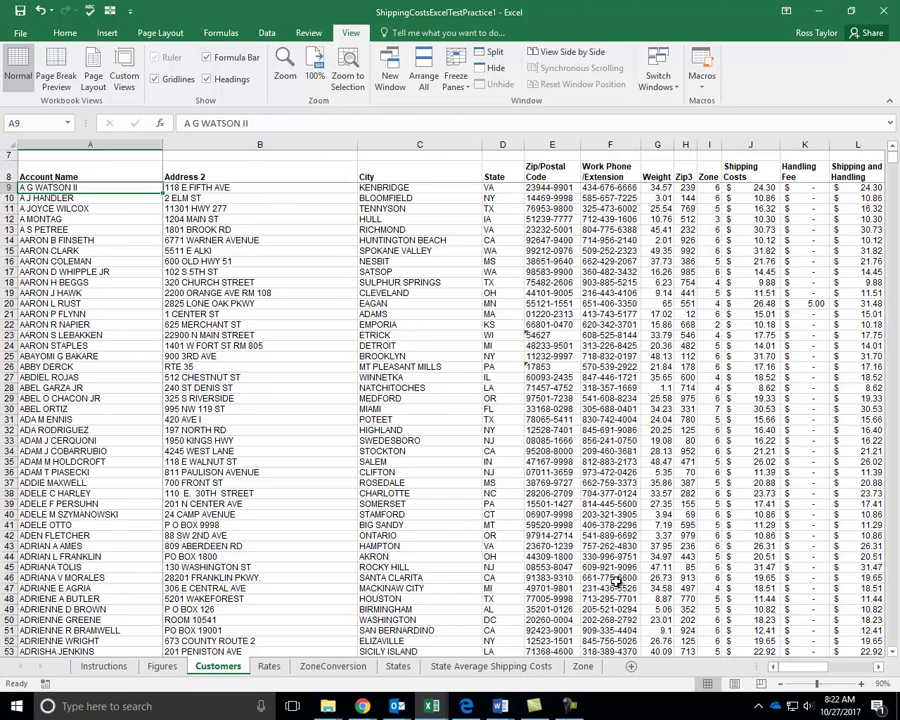
pyautogui.click(107, 33)
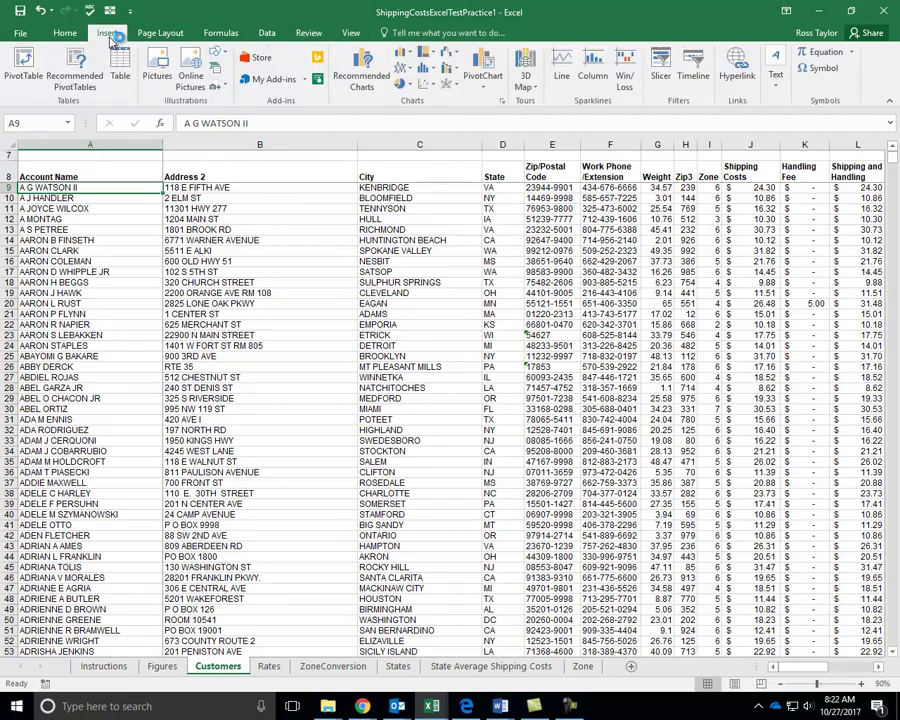
pyautogui.click(22, 58)
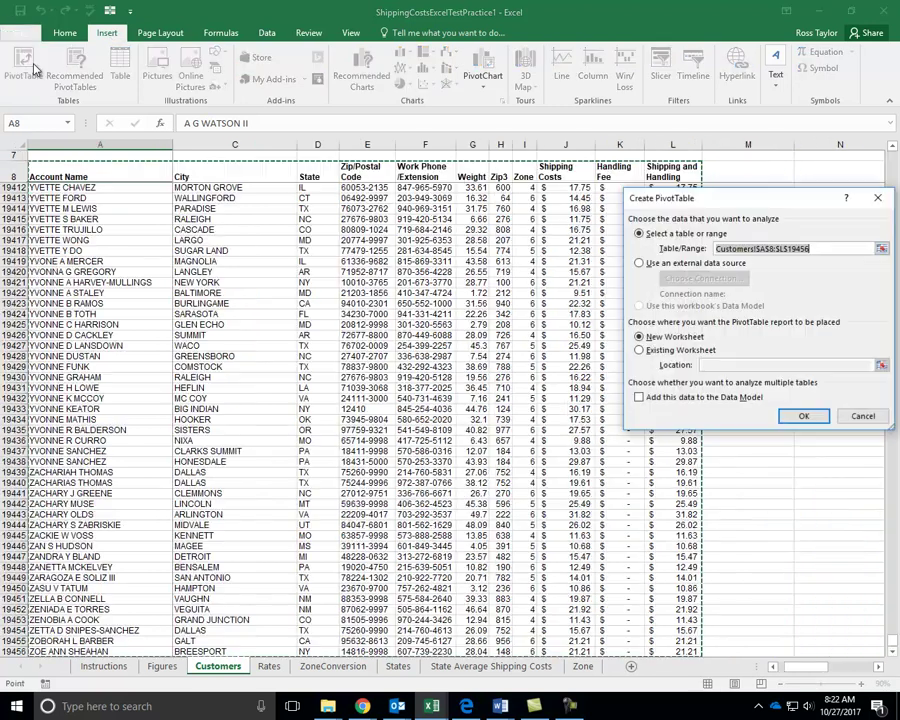
pyautogui.click(807, 423)
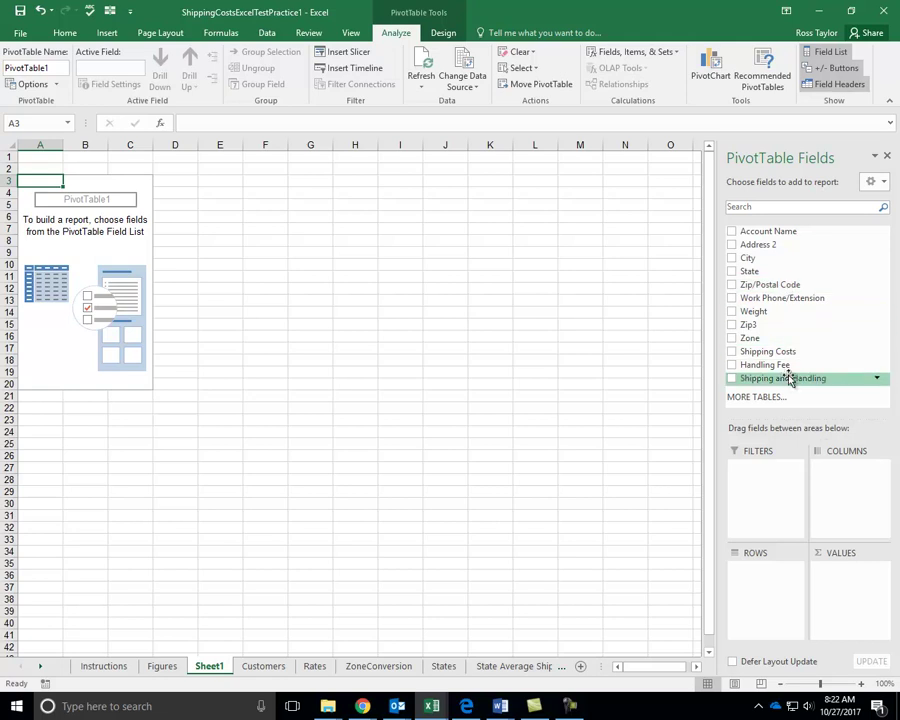
# Add Shipping and Handling to the PivotTable values and summarize it by Min
pyautogui.moveTo(783, 383); pyautogui.dragTo(855, 586)
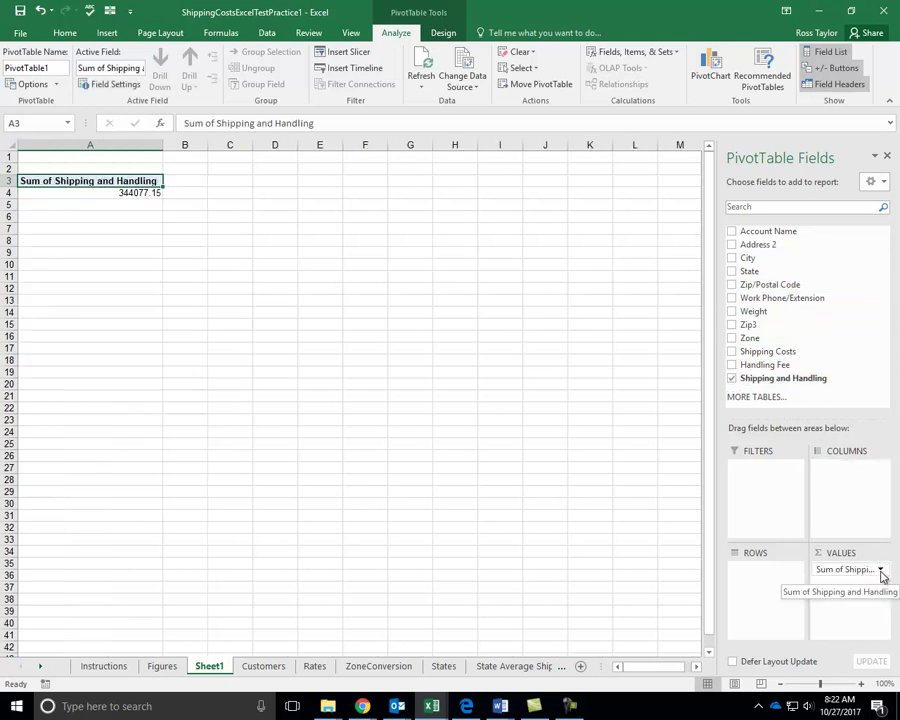
pyautogui.click(880, 570)
pyautogui.click(855, 554)
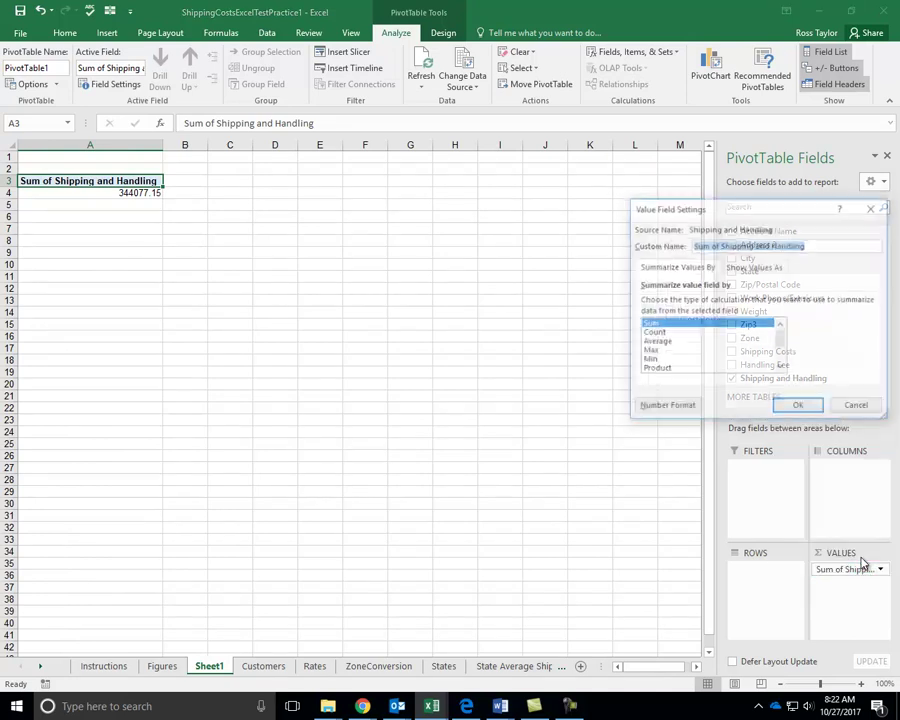
pyautogui.click(675, 360)
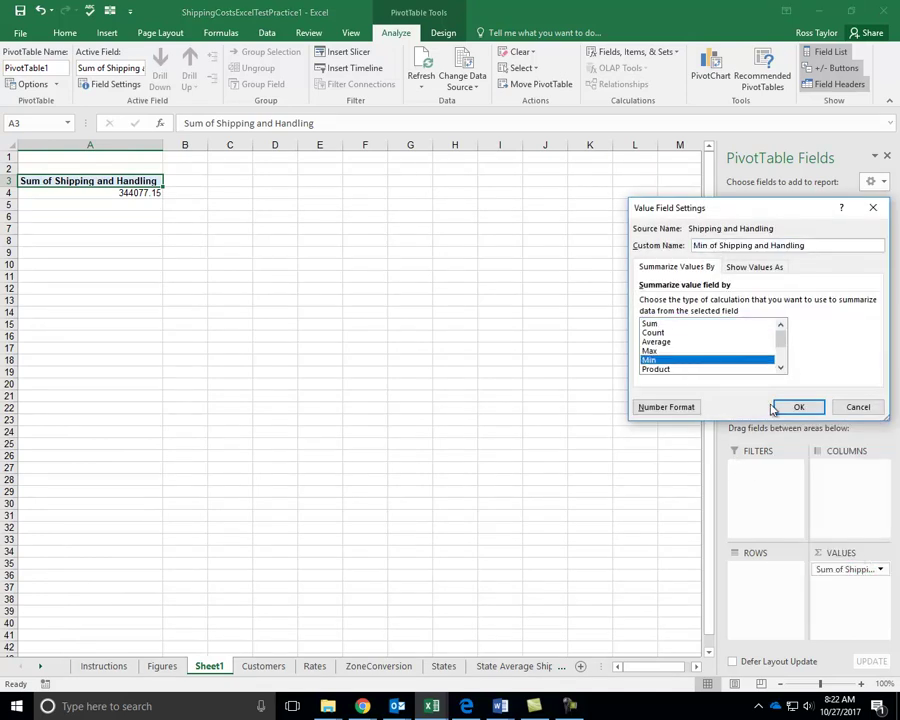
pyautogui.click(799, 407)
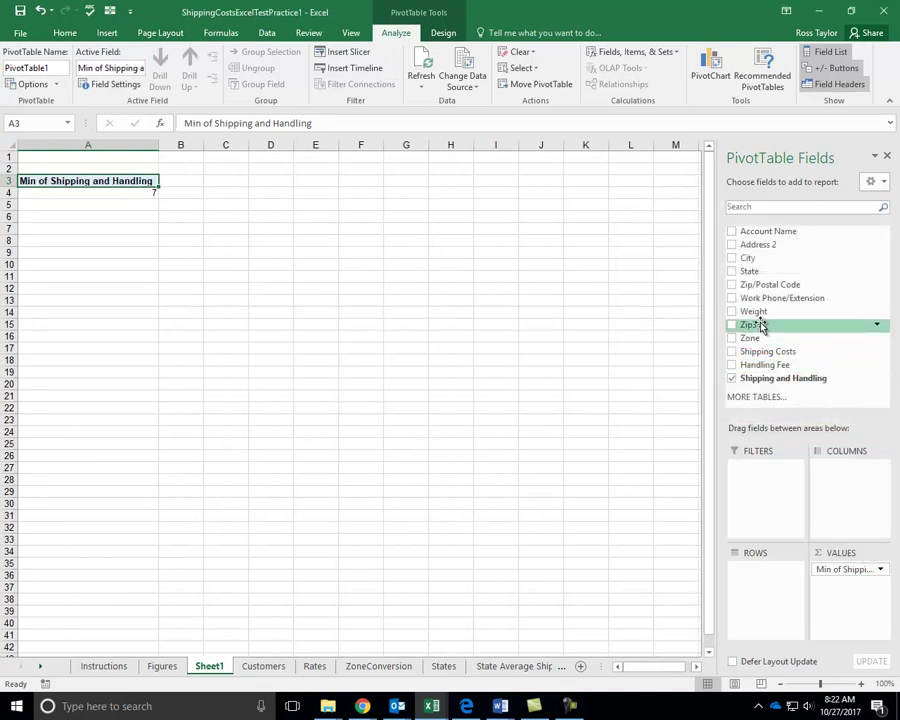
# Add the Weight field to the PivotTable and place it in the Filters area
pyautogui.moveTo(735, 316); pyautogui.dragTo(775, 574)
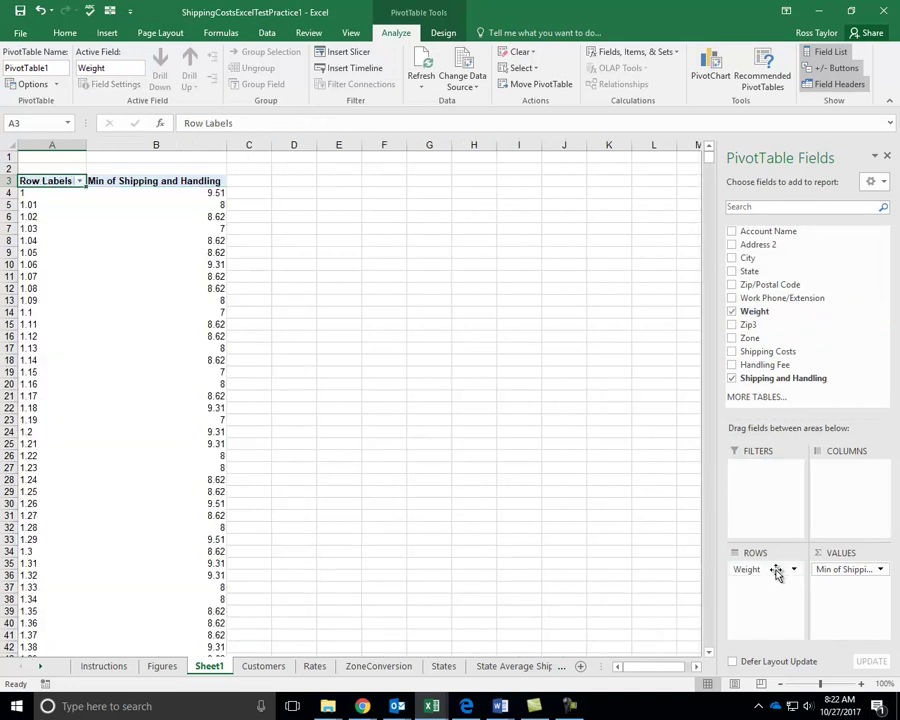
pyautogui.click(795, 570)
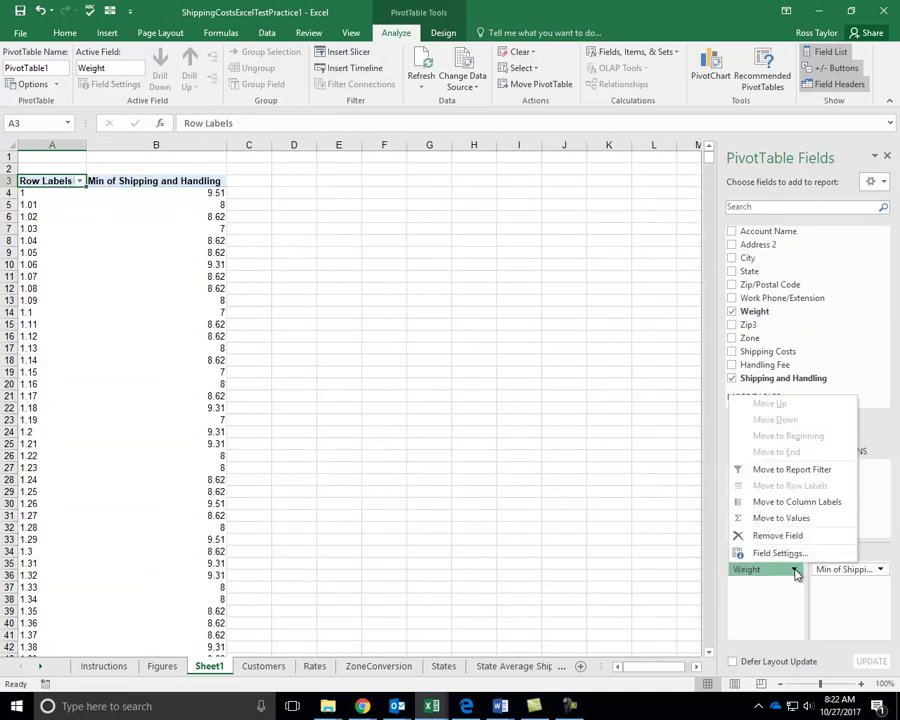
pyautogui.moveTo(775, 573); pyautogui.dragTo(772, 518)
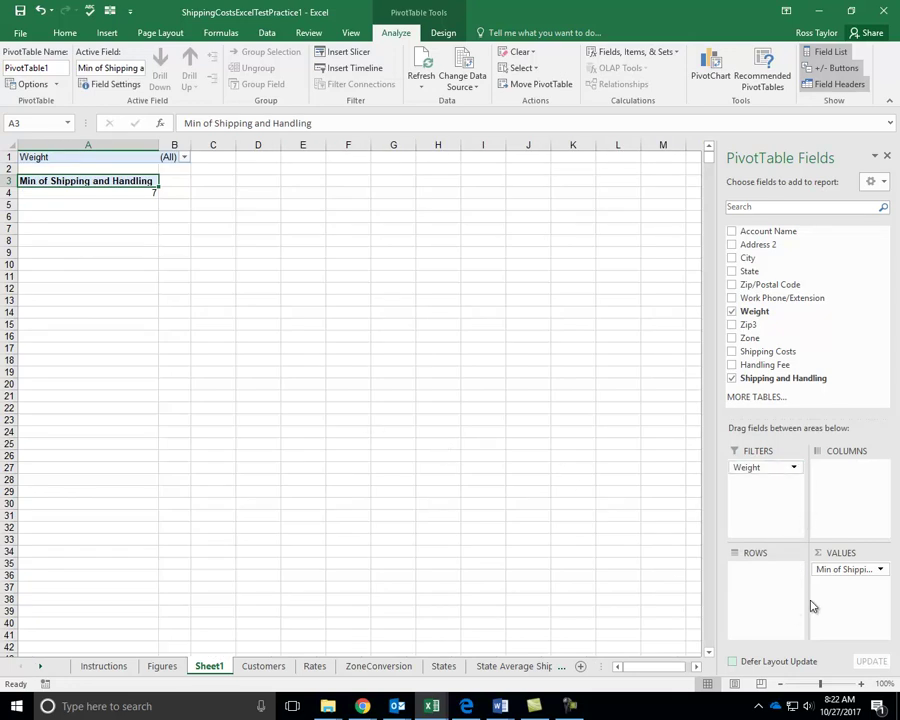
# Try Weight in the Rows area with a value filter for Min of Shipping and Handling less than or equal to 10
pyautogui.moveTo(745, 312); pyautogui.dragTo(766, 566)
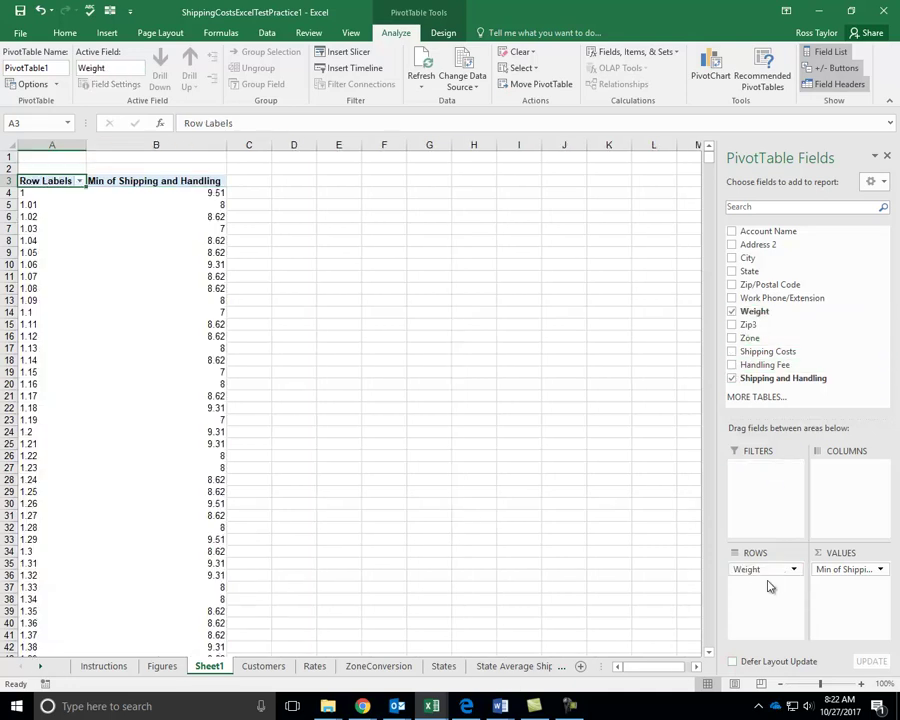
pyautogui.click(79, 181)
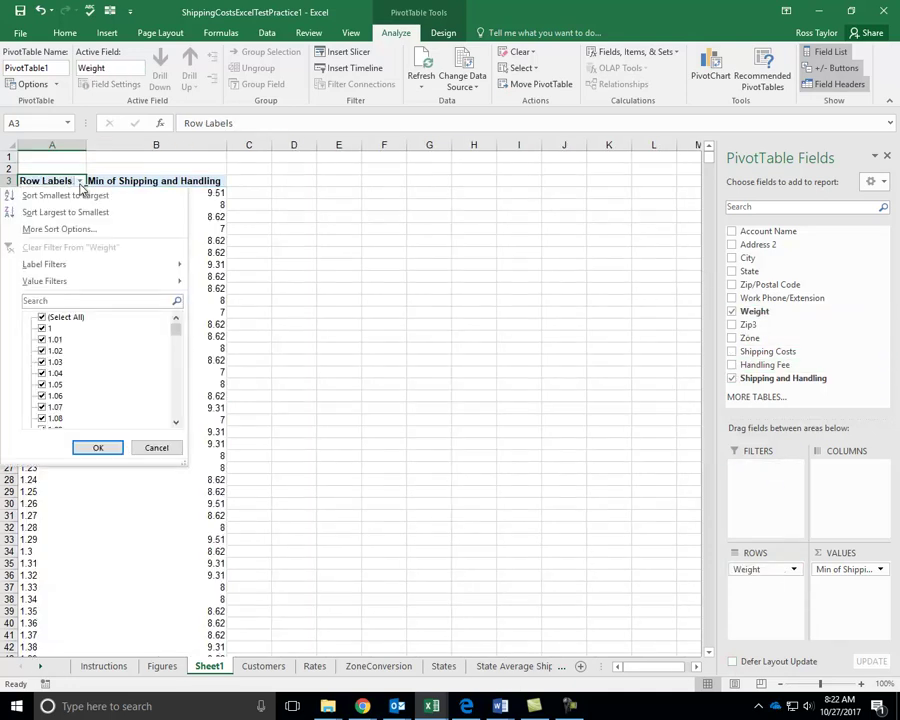
pyautogui.moveTo(93, 287)
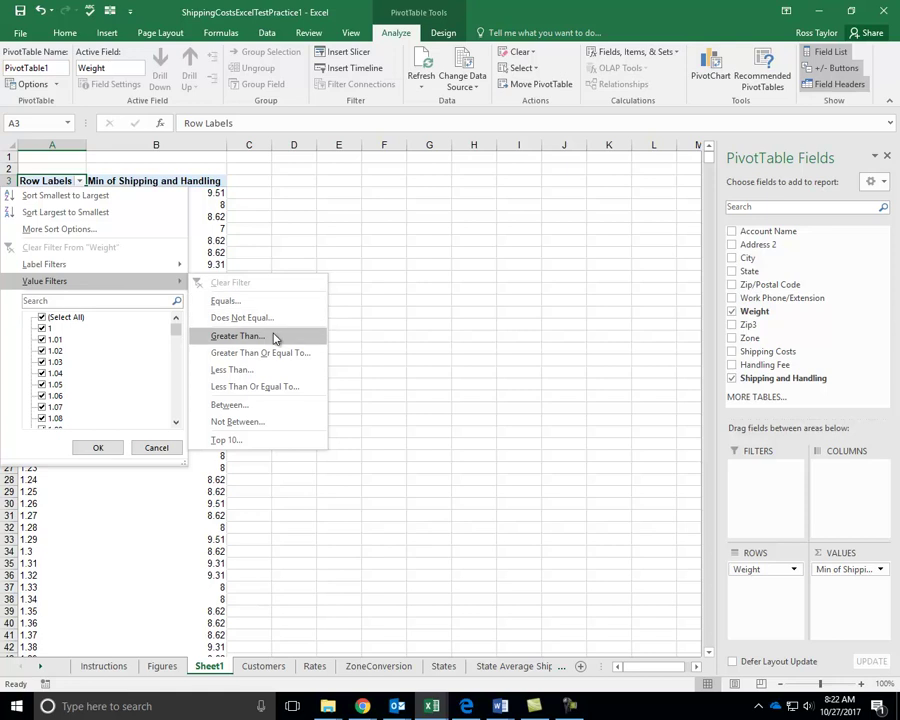
pyautogui.click(279, 387)
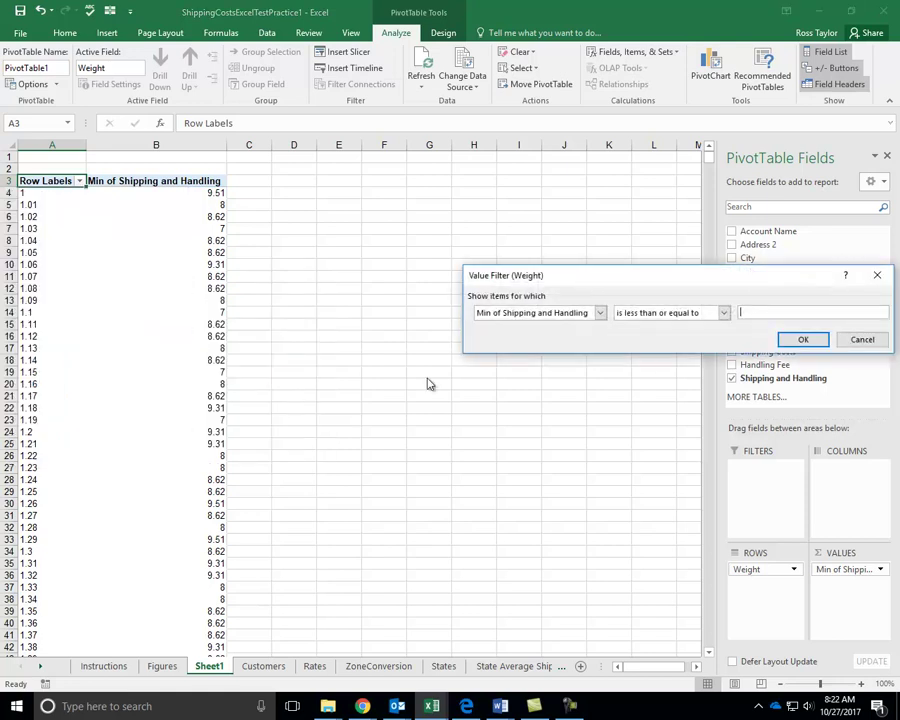
pyautogui.write('10')
pyautogui.click(803, 339)
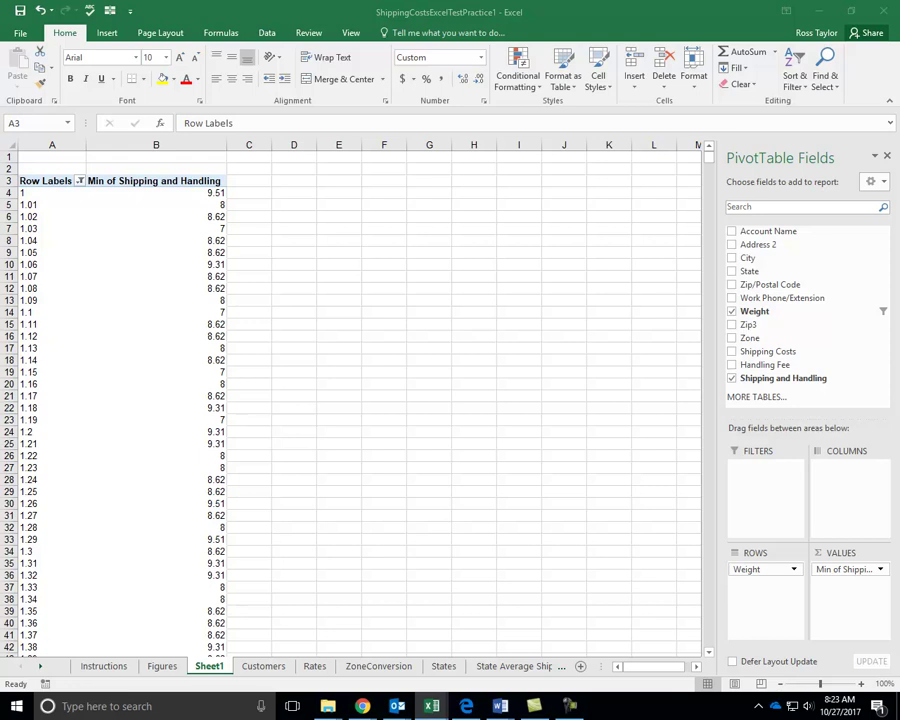
pyautogui.click(498, 450)
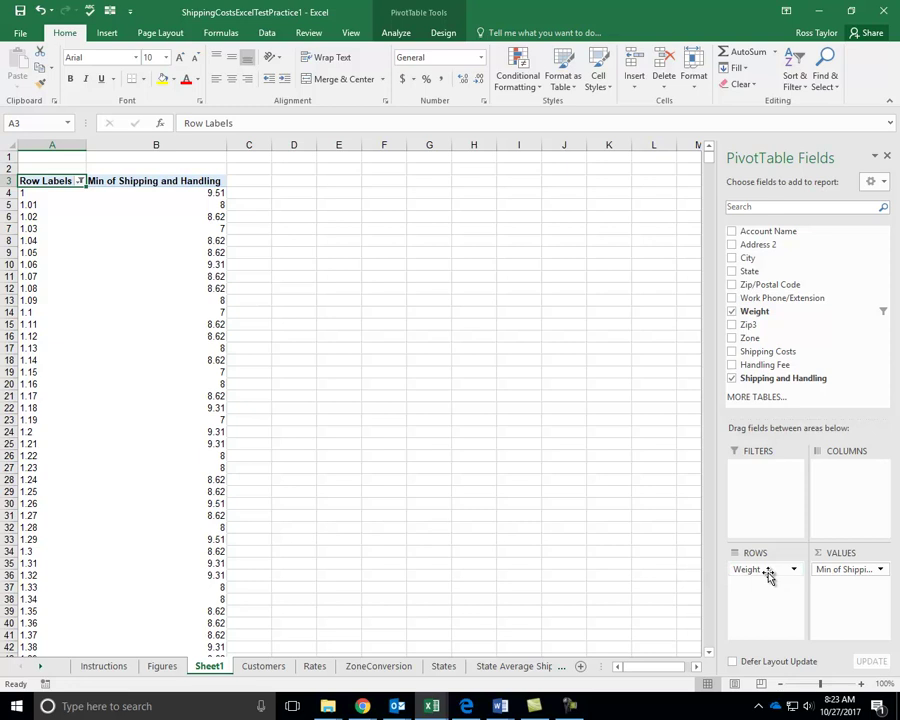
# Move Weight from Rows to the Filters area and show the PivotTable minimum in A4 with two decimals
pyautogui.moveTo(769, 574); pyautogui.dragTo(769, 530)
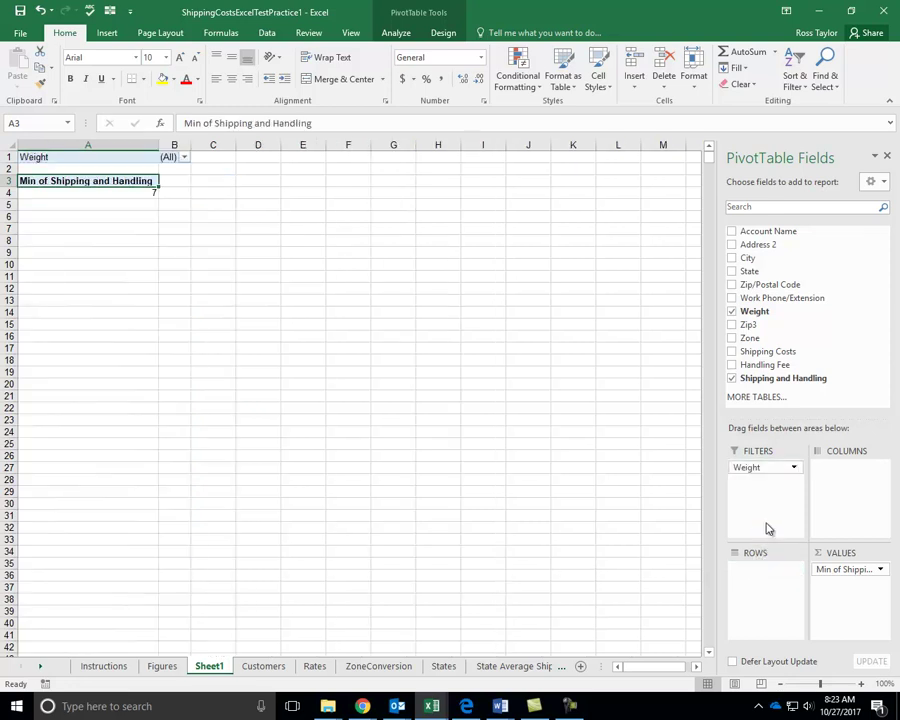
pyautogui.click(114, 193)
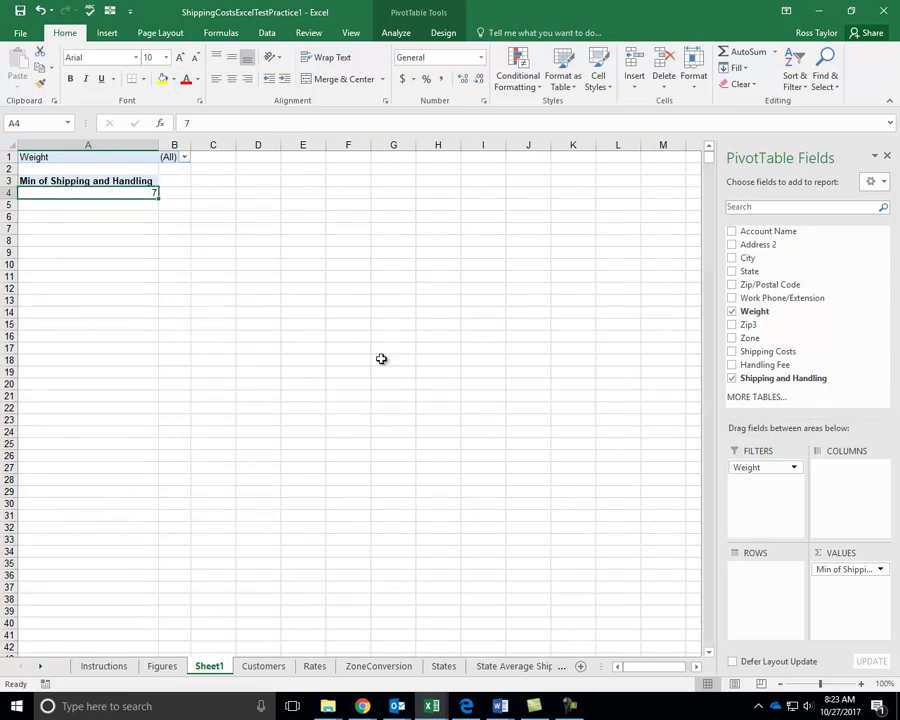
pyautogui.click(463, 80)
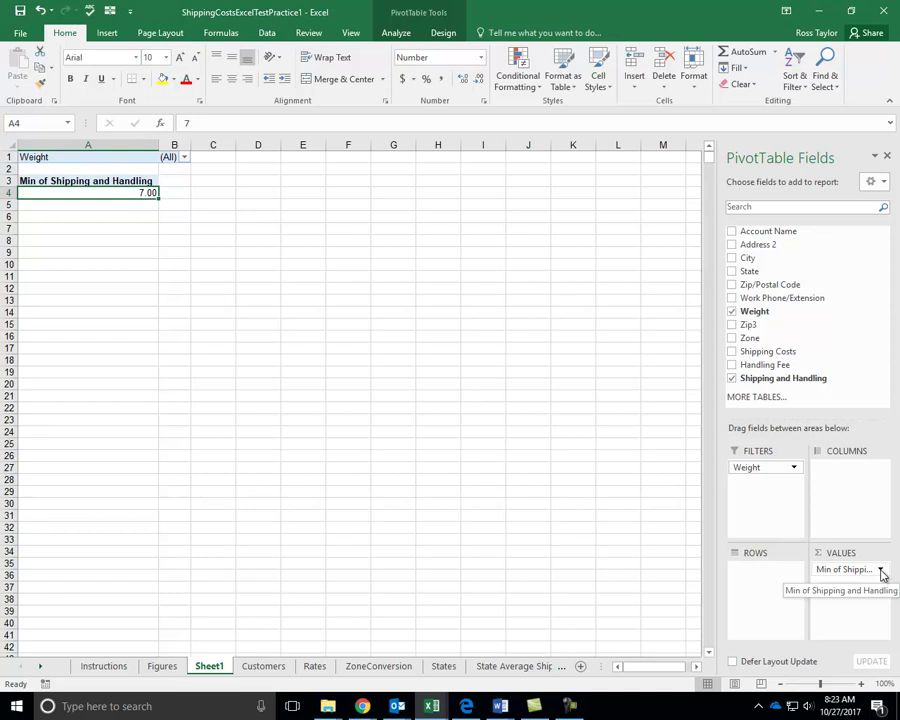
pyautogui.click(588, 542)
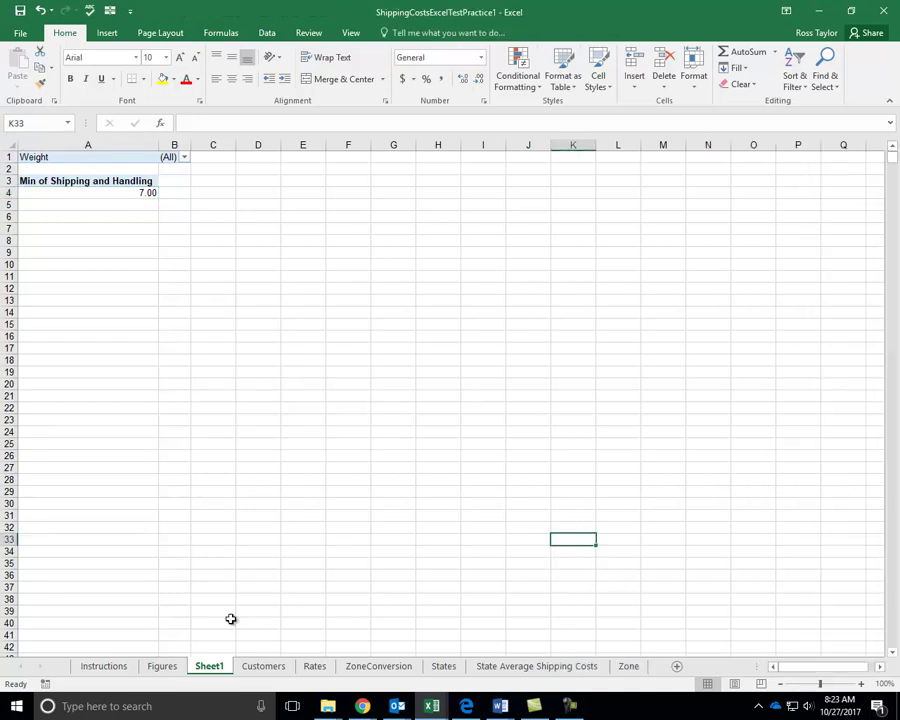
# On the Customers sheet, enter 7 in C19465 as the lowest shipping cost for a package under 50 pounds
pyautogui.click(261, 668)
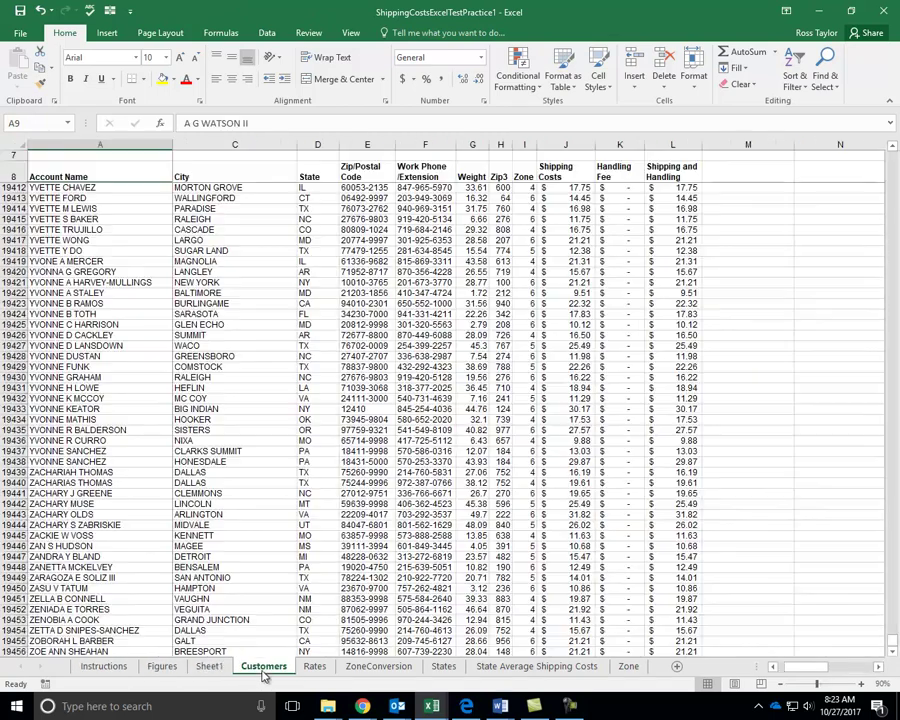
pyautogui.click(241, 620)
pyautogui.hotkey('ctrl', 'End')
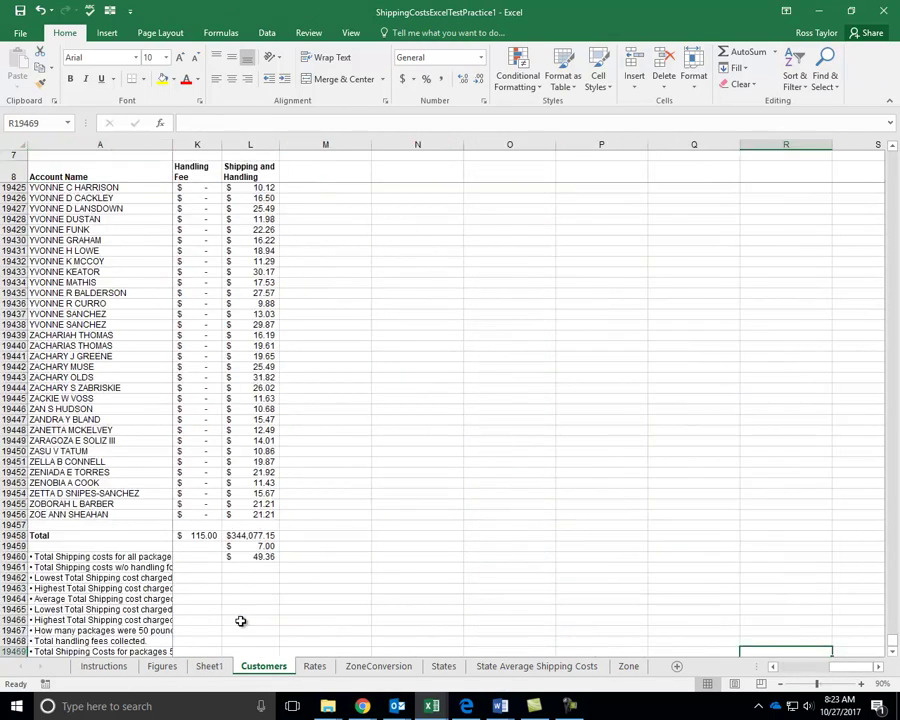
pyautogui.press('Down')
pyautogui.press('Left')
pyautogui.press('Home')
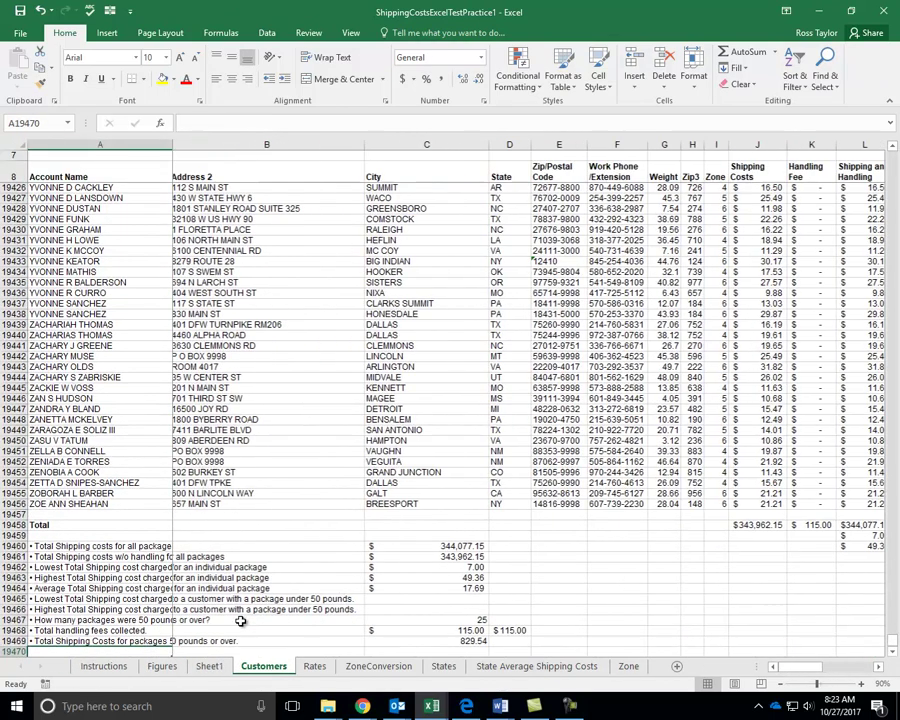
pyautogui.press('Right')
pyautogui.press('Right')
pyautogui.press('Up')
pyautogui.press('Up')
pyautogui.press('Up')
pyautogui.press('Up')
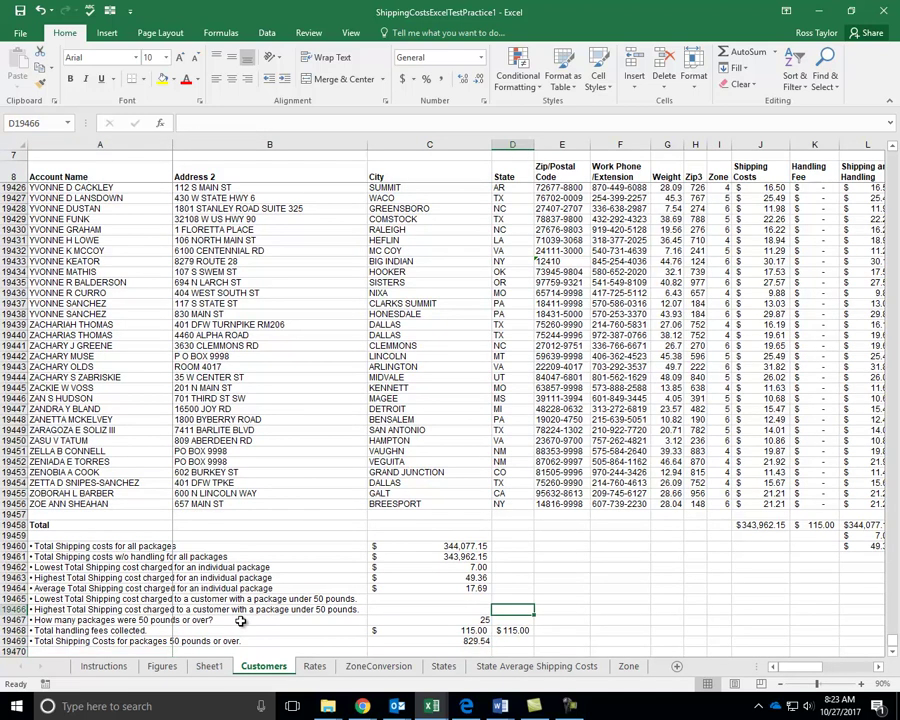
pyautogui.press('Up')
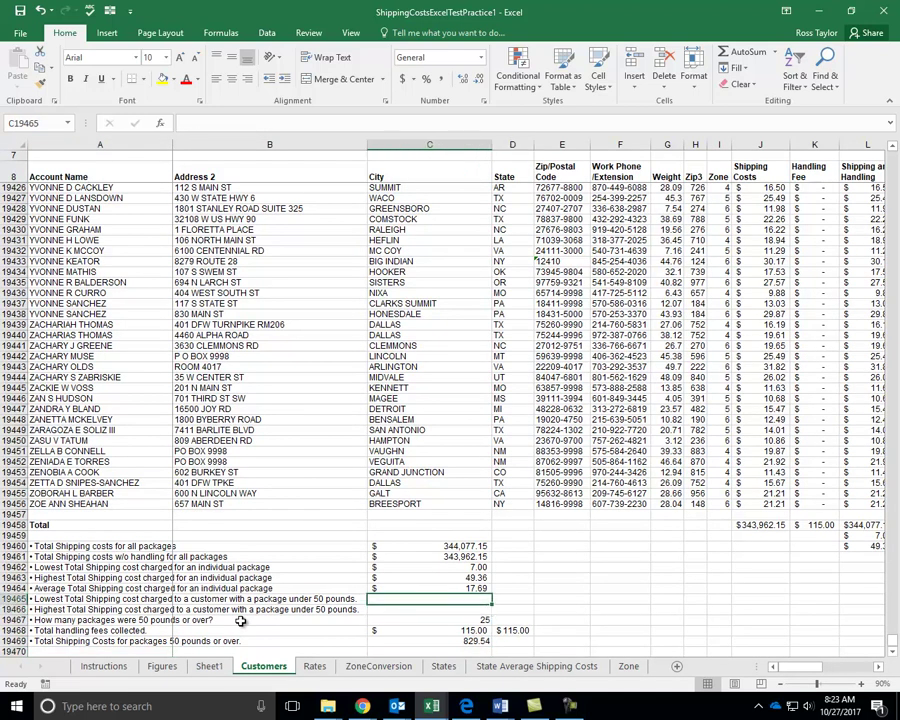
pyautogui.write('7')
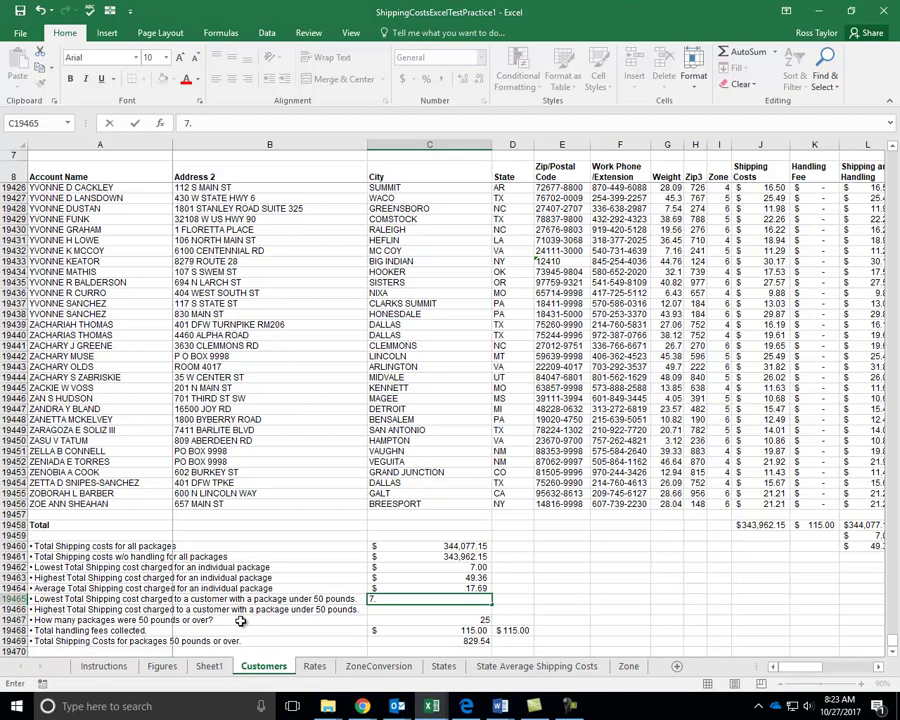
pyautogui.press('Tab')
# Enter the note "See pivot table" in D19465 beside the lowest-cost answer
pyautogui.write('Se')
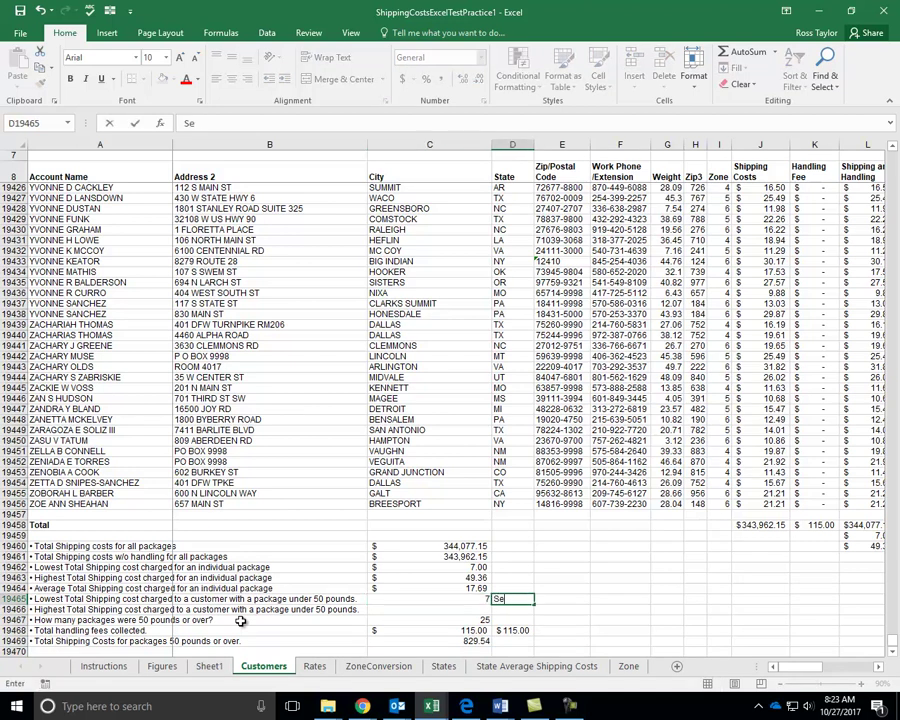
pyautogui.write('e pivot table')
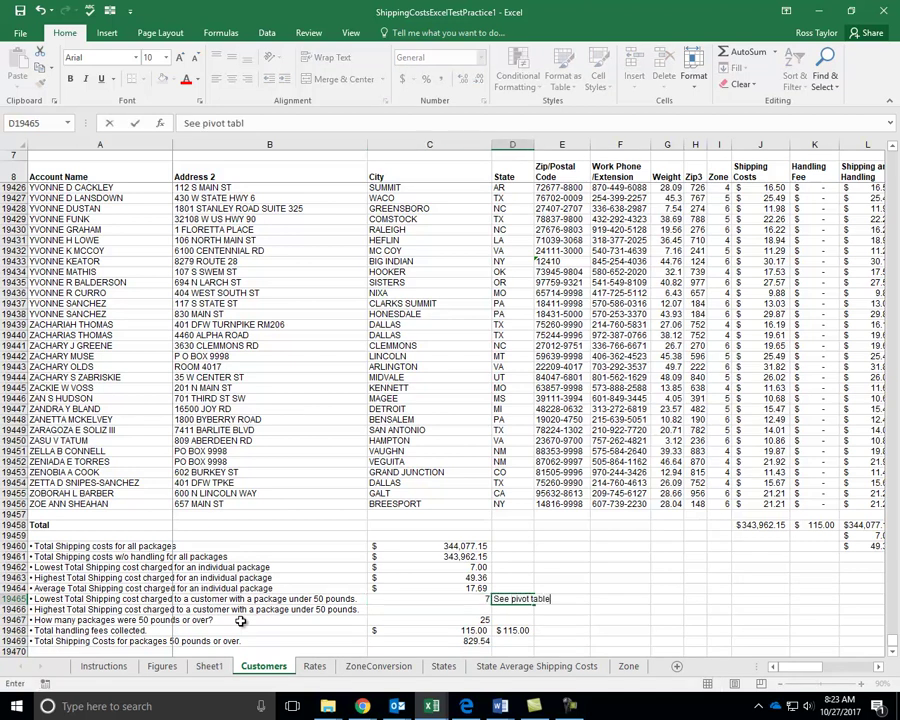
pyautogui.press('Return')
pyautogui.press('Left')
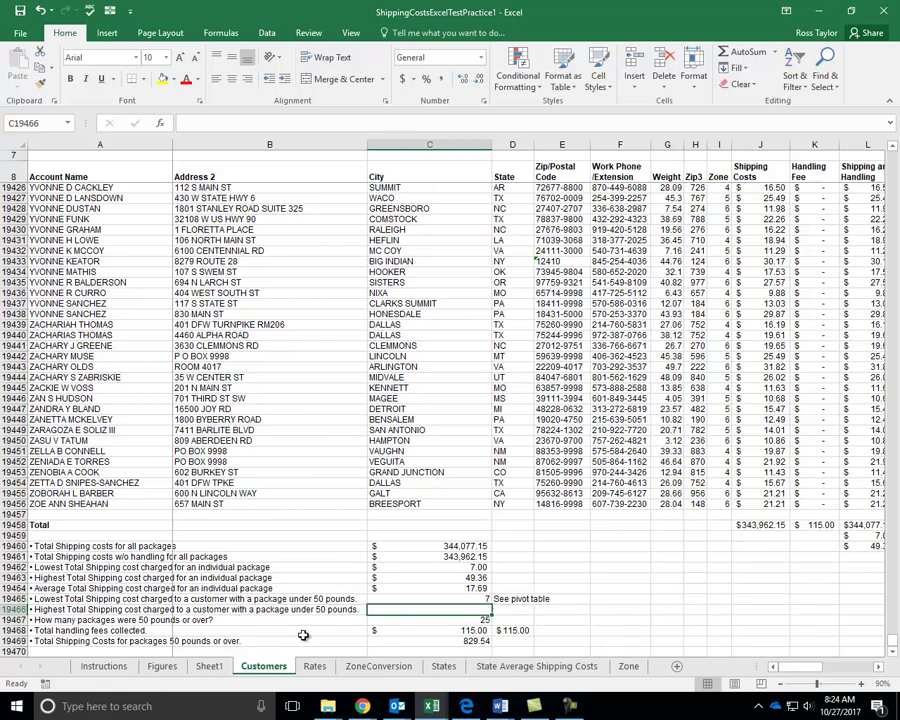
# Change the Shipping and Handling summary in the Sheet1 PivotTable to Max
pyautogui.click(208, 667)
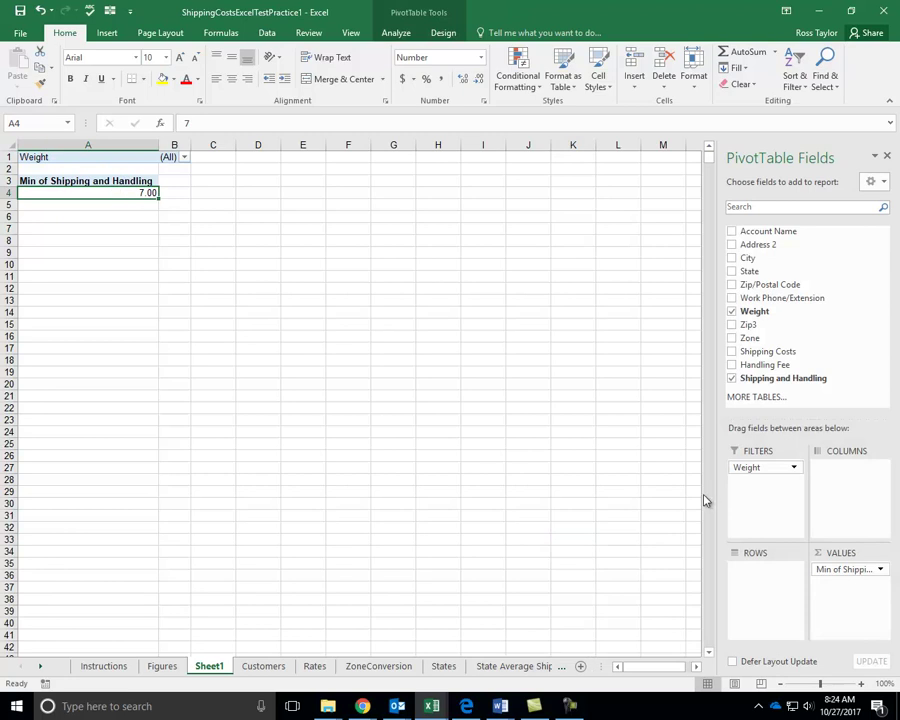
pyautogui.click(880, 570)
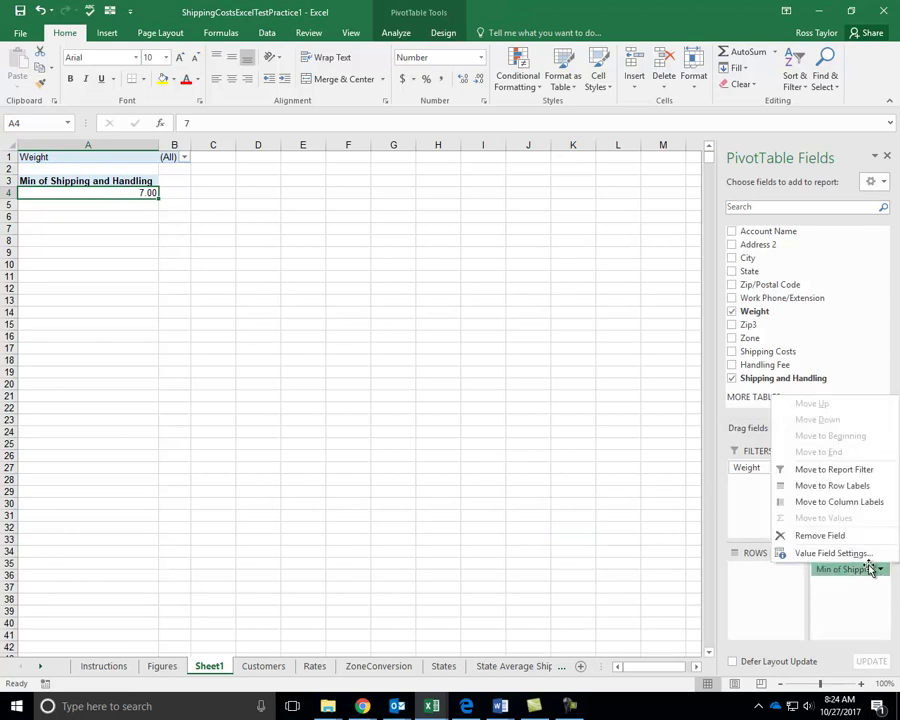
pyautogui.click(850, 555)
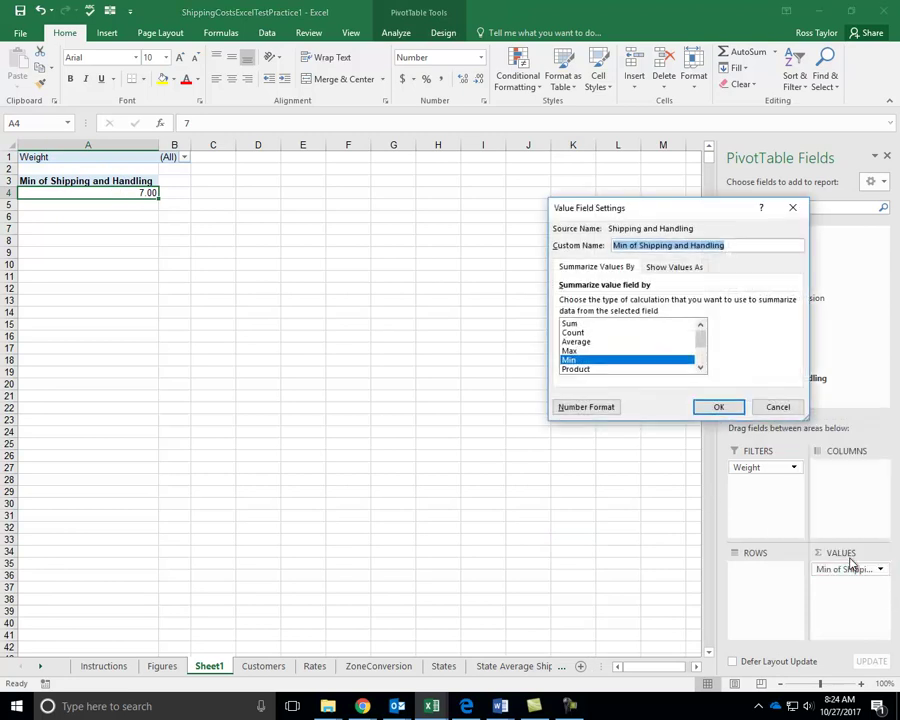
pyautogui.click(573, 352)
pyautogui.click(718, 407)
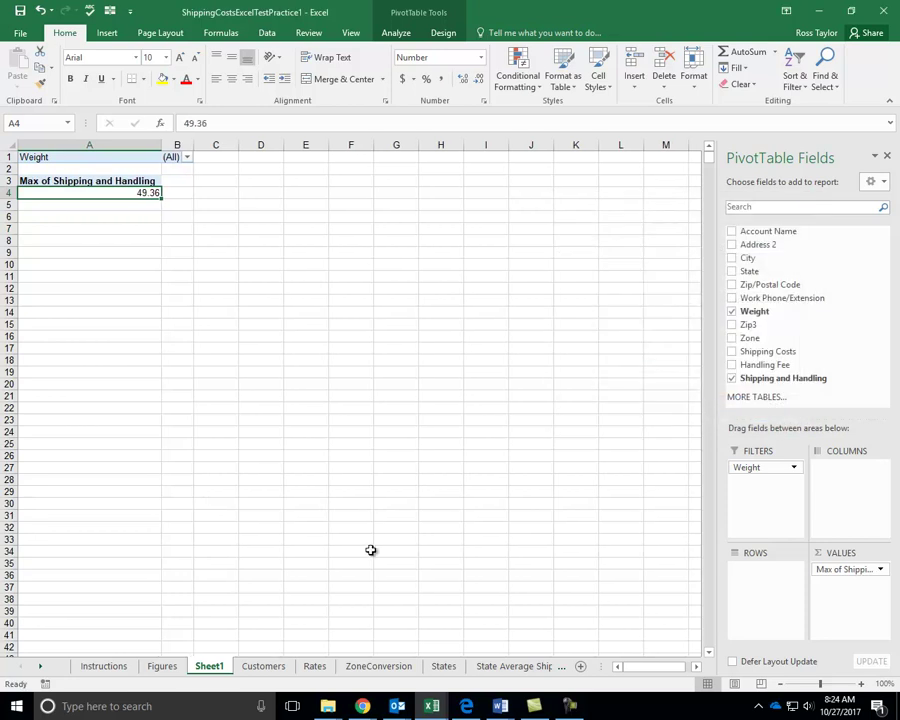
# On the Customers sheet, enter 49.36 in C19466 as the highest shipping cost for a package under 50 pounds
pyautogui.click(256, 668)
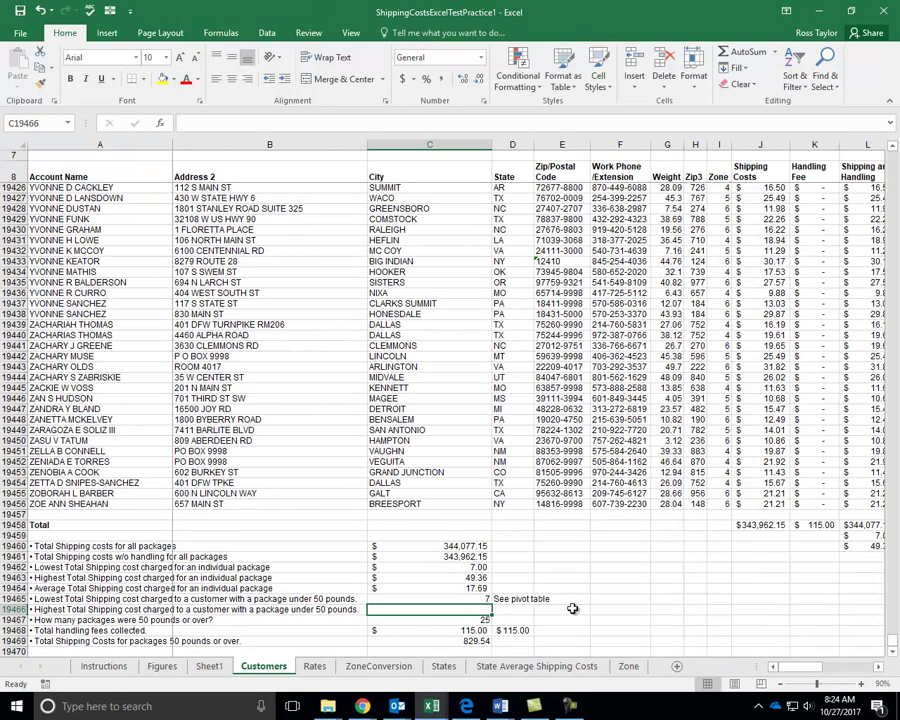
pyautogui.write('49.36')
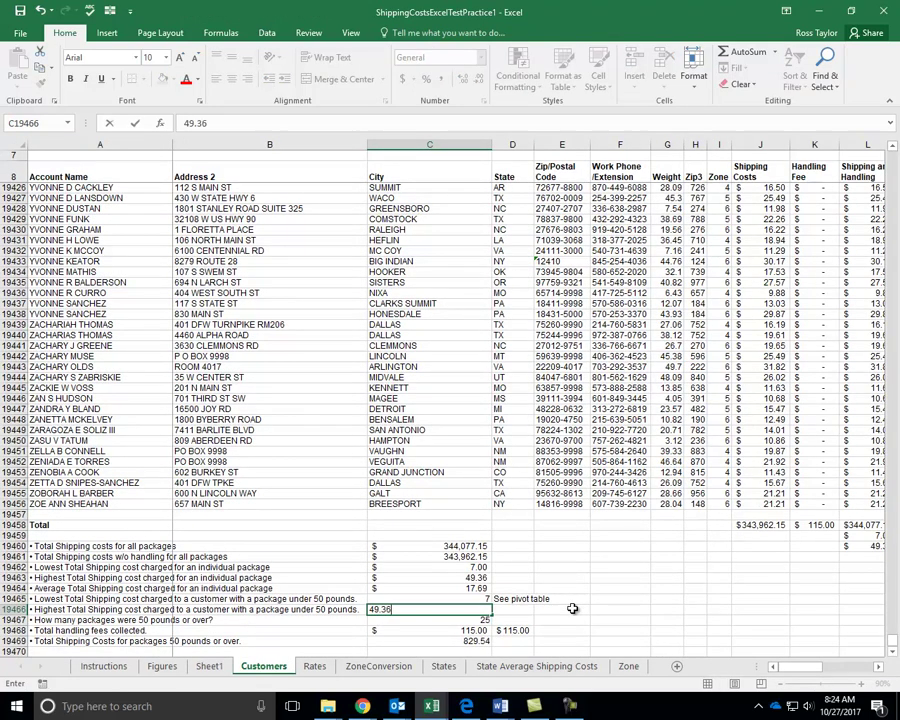
pyautogui.press('Return')
# Apply the Accounting number format to the lowest and highest cost answers in C19465:C19466
pyautogui.press('Up')
pyautogui.press('Up')
pyautogui.hotkey('shift', 'Down')
pyautogui.hotkey('shift', 'Down')
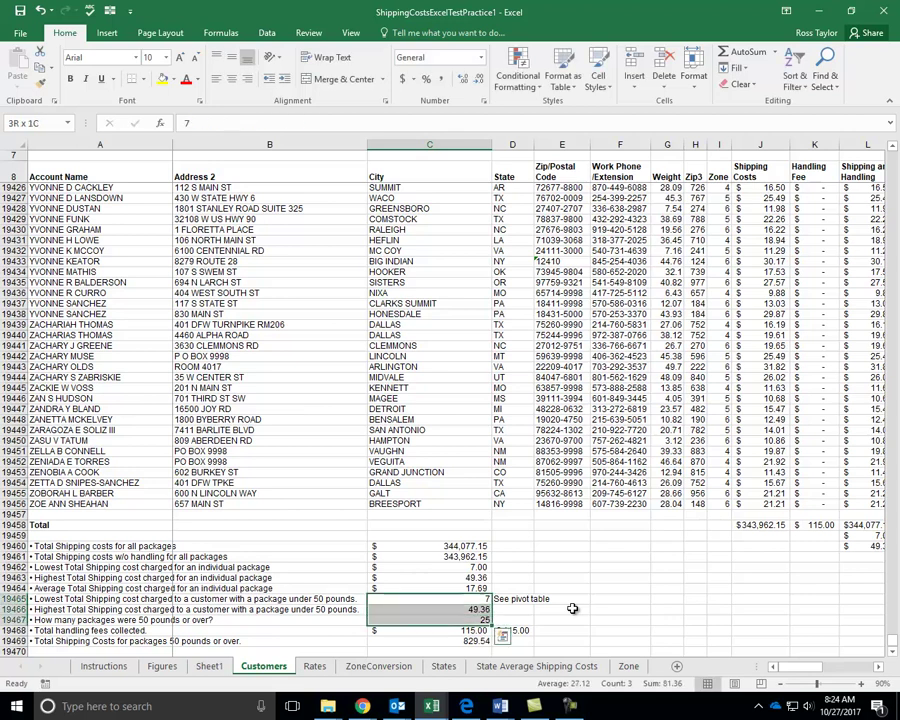
pyautogui.hotkey('shift', 'Up')
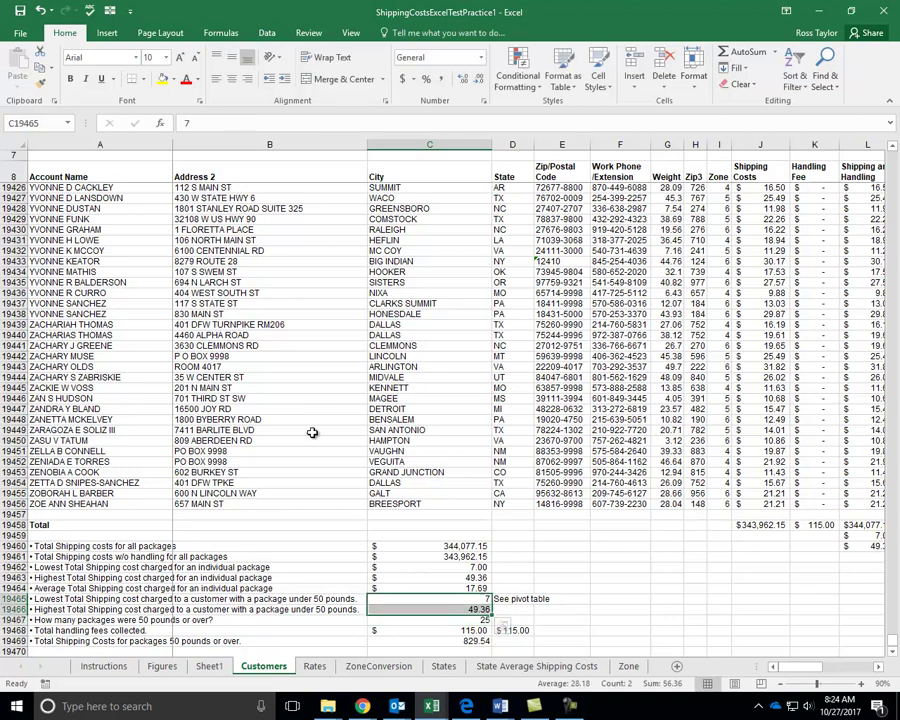
pyautogui.click(403, 79)
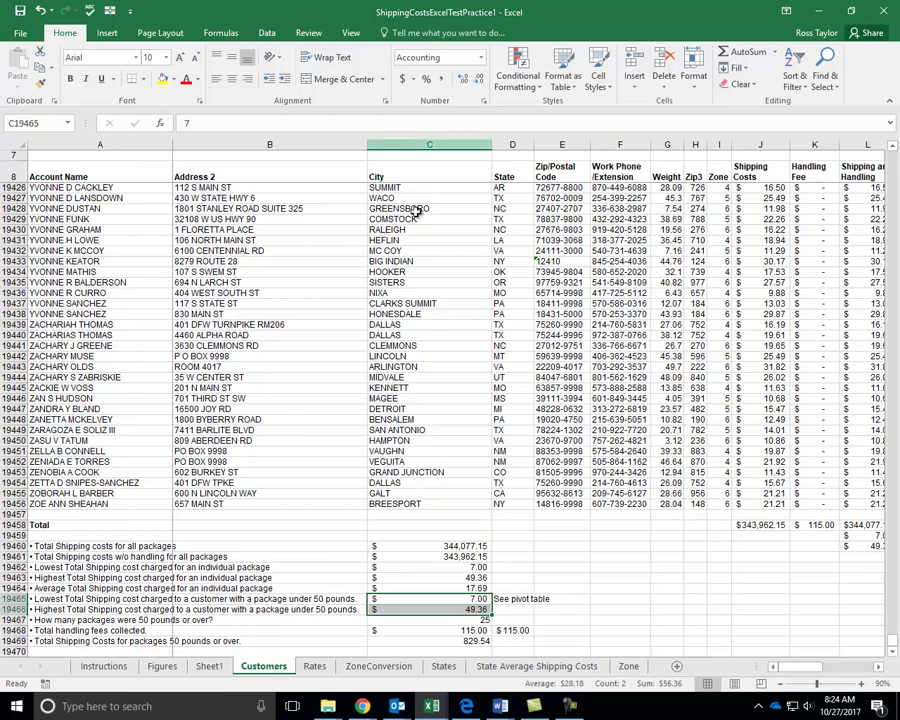
# Fill the "See pivot table" note from D19465 down to D19466
pyautogui.click(584, 600)
pyautogui.click(516, 599)
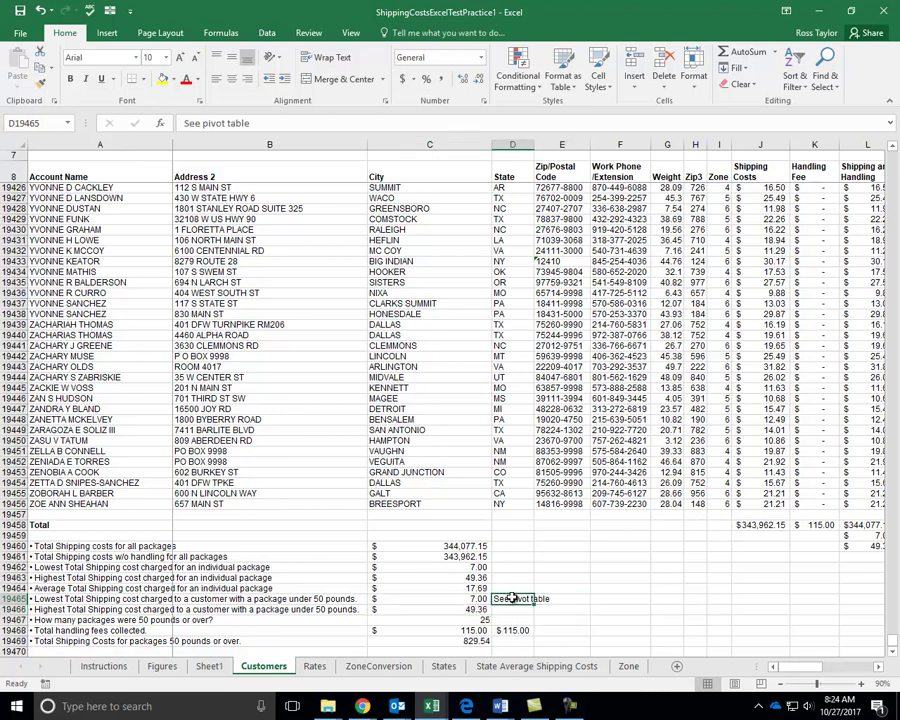
pyautogui.moveTo(534, 608); pyautogui.dragTo(534, 611)
# Shorten the note in D19465 to "Pivot table"
pyautogui.press('F2')
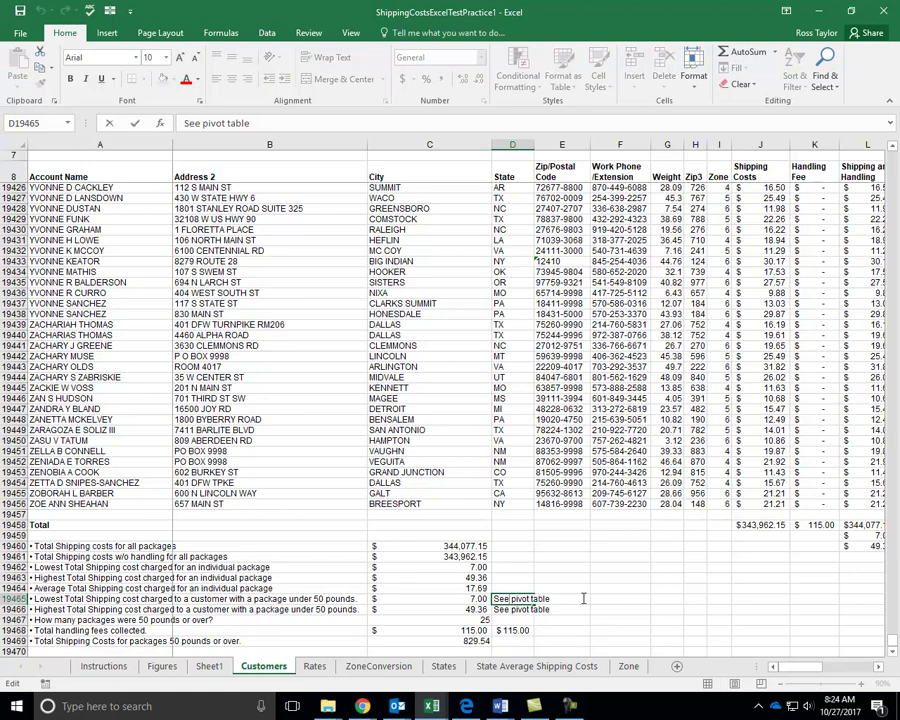
pyautogui.press('BackSpace')
pyautogui.press('BackSpace')
pyautogui.press('BackSpace')
pyautogui.press('BackSpace')
pyautogui.press('Delete')
pyautogui.write('P')
pyautogui.press('Return')
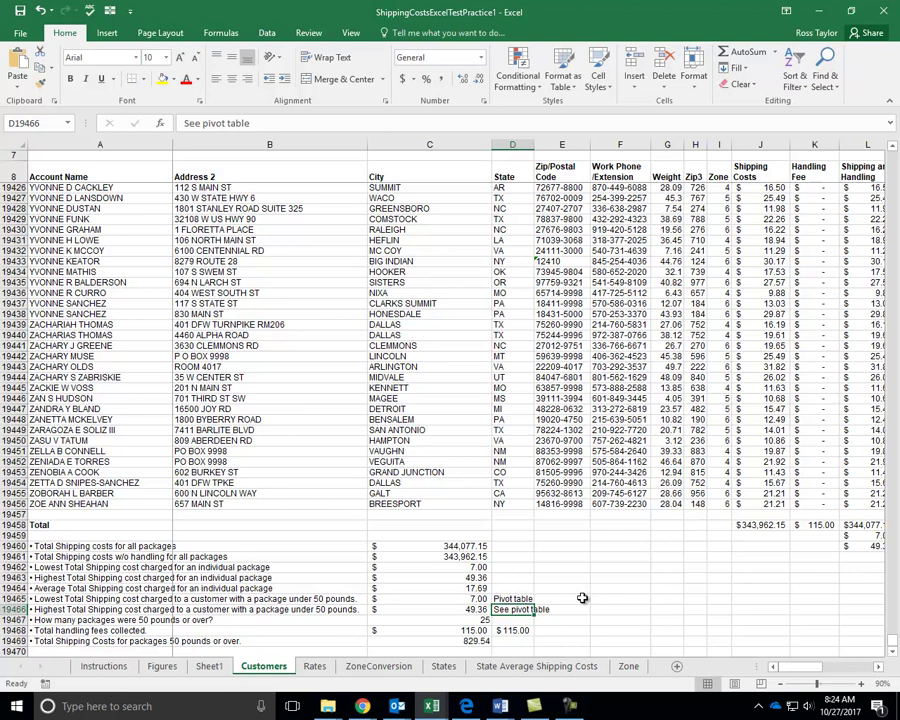
# Shorten the note in D19466 to "Pivot table"
pyautogui.doubleClick(497, 609)
pyautogui.press('Delete')
pyautogui.press('Delete')
pyautogui.press('Delete')
pyautogui.press('Delete')
pyautogui.press('Delete')
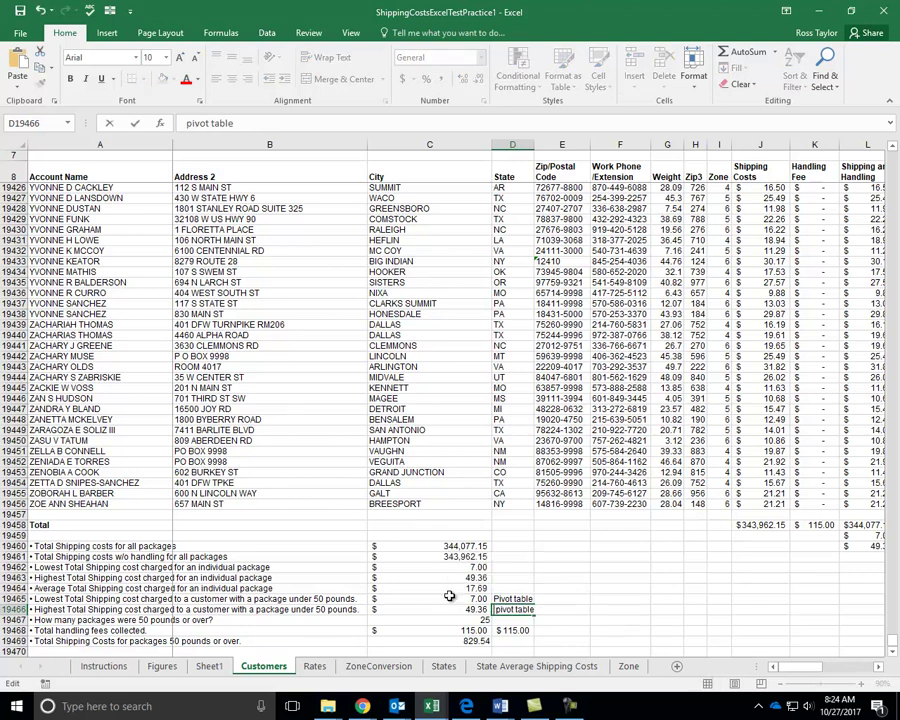
pyautogui.write('P')
pyautogui.press('Return')
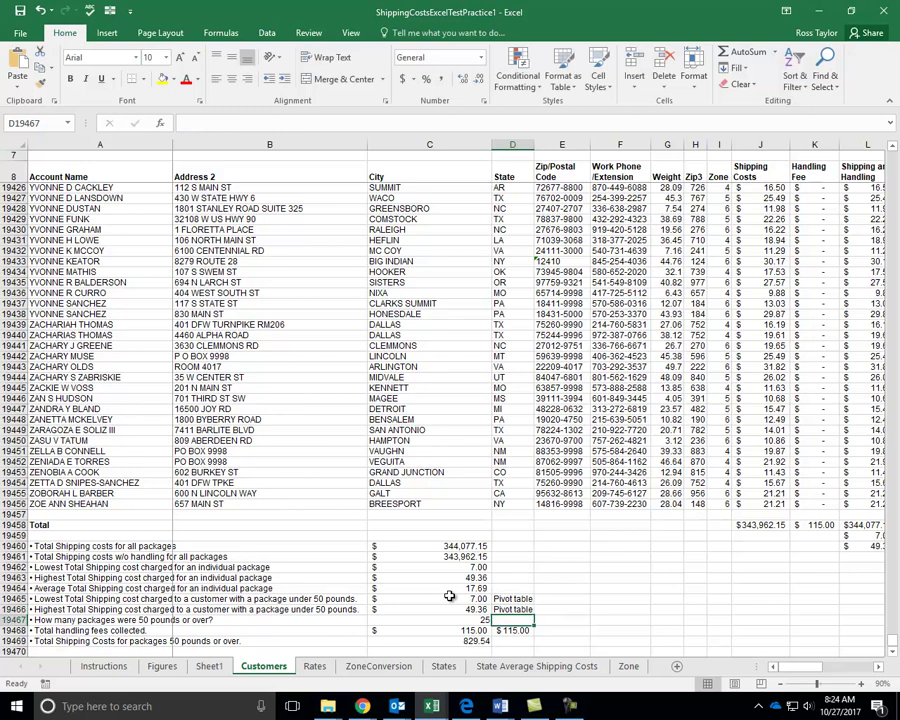
# Add a Greater Than conditional format to the Shipping and Handling costs in L9:L19456, filling values above $28.18 with custom yellow
pyautogui.click(469, 590)
pyautogui.scroll(-1, 466, 590)
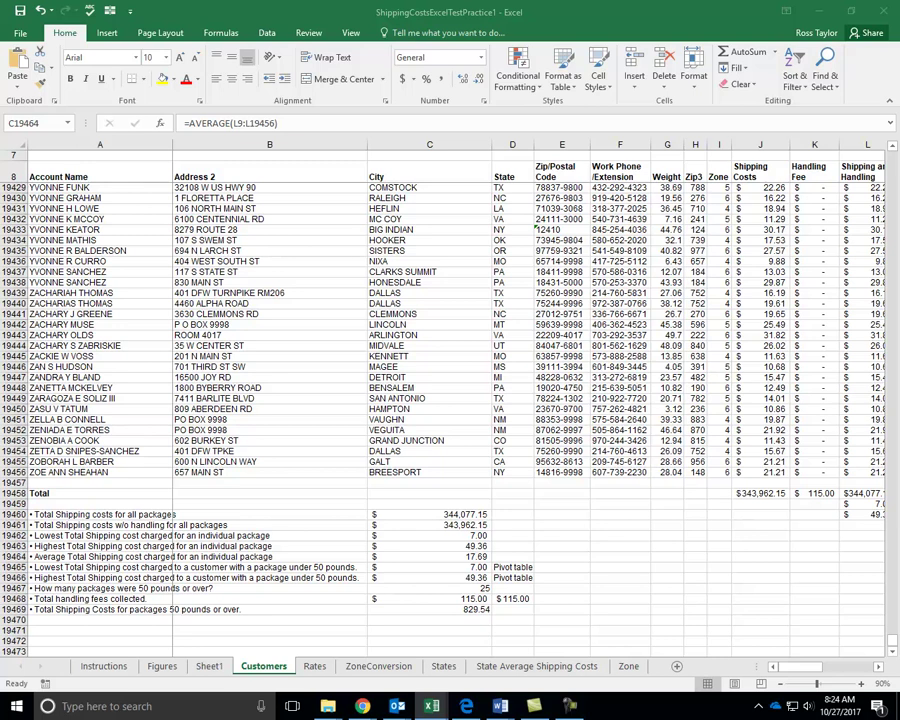
pyautogui.click(473, 467)
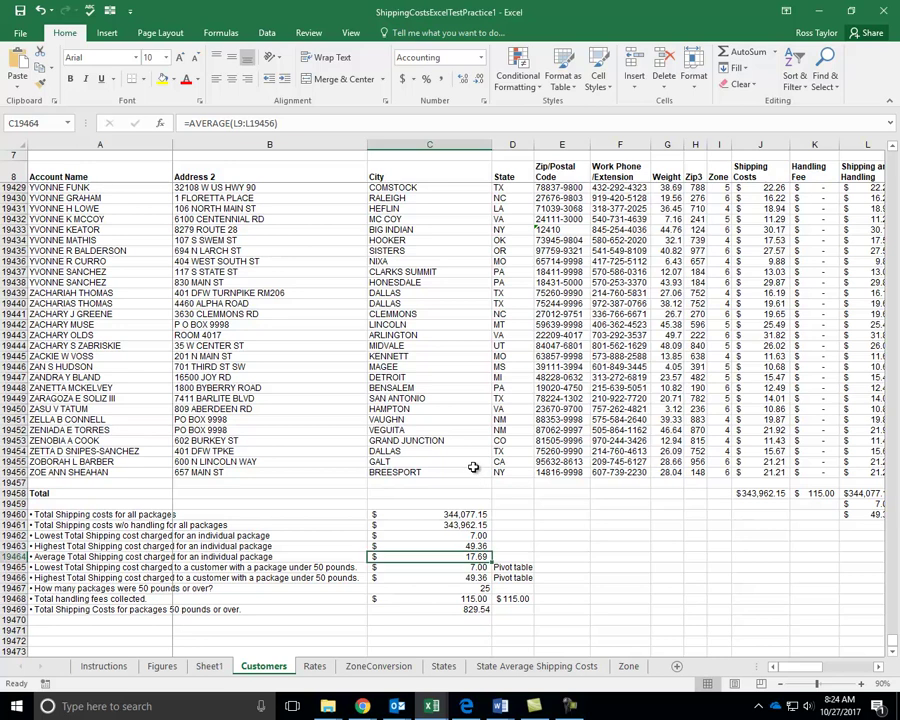
pyautogui.press('Up')
pyautogui.press('Up')
pyautogui.press('Up')
pyautogui.press('Up')
pyautogui.press('Up')
pyautogui.press('Up')
pyautogui.press('Up')
pyautogui.press('Up')
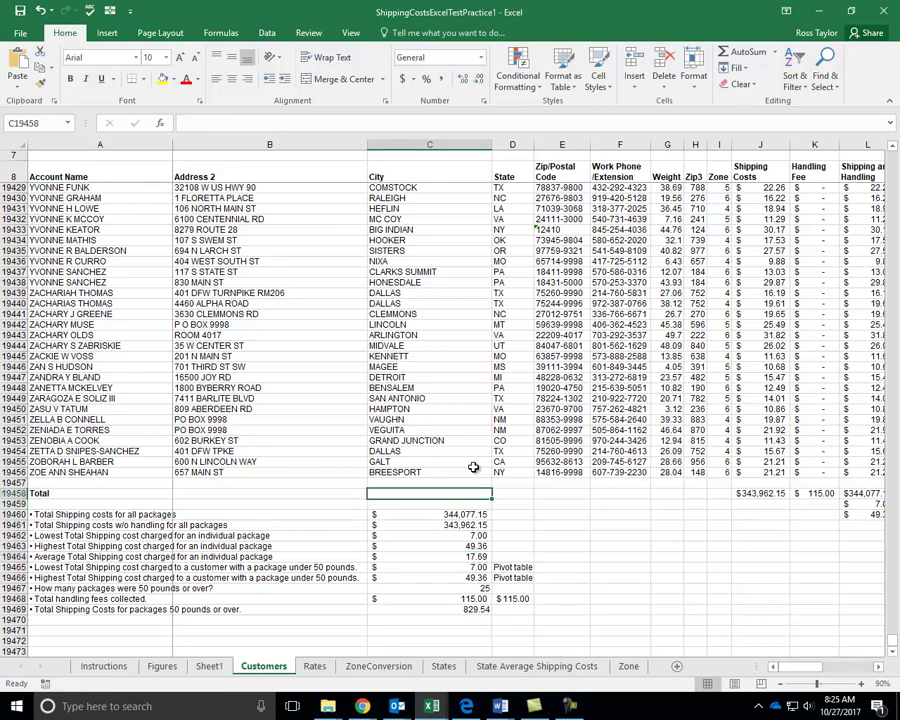
pyautogui.hotkey('ctrl', 'Right')
pyautogui.press('Right')
pyautogui.press('Right')
pyautogui.press('Left')
pyautogui.press('Left')
pyautogui.press('End')
pyautogui.hotkey('shift', 'Up')
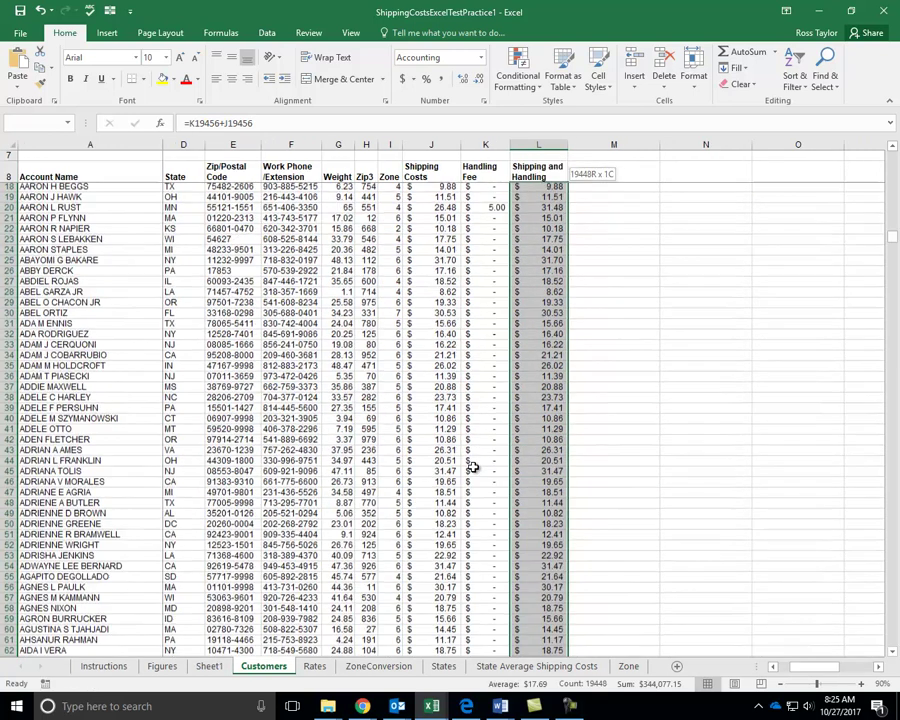
pyautogui.click(528, 82)
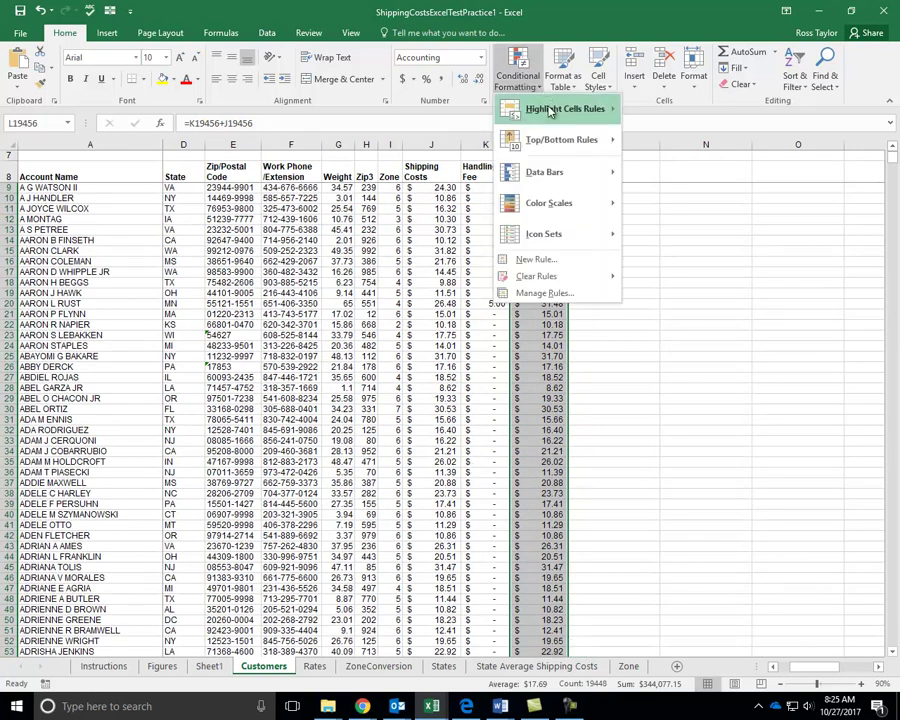
pyautogui.moveTo(590, 109)
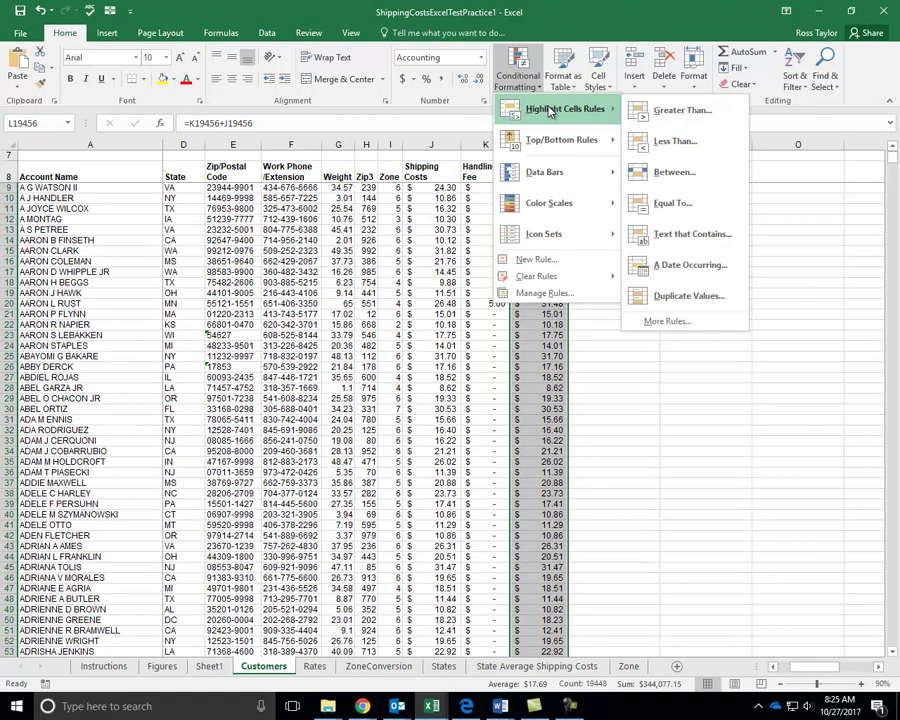
pyautogui.click(686, 110)
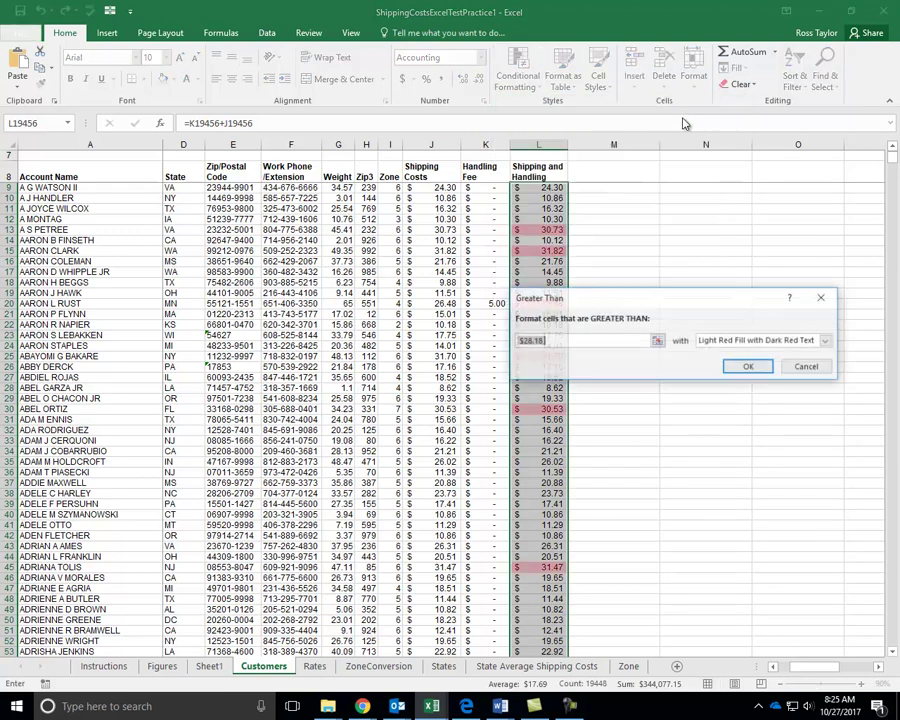
pyautogui.click(827, 342)
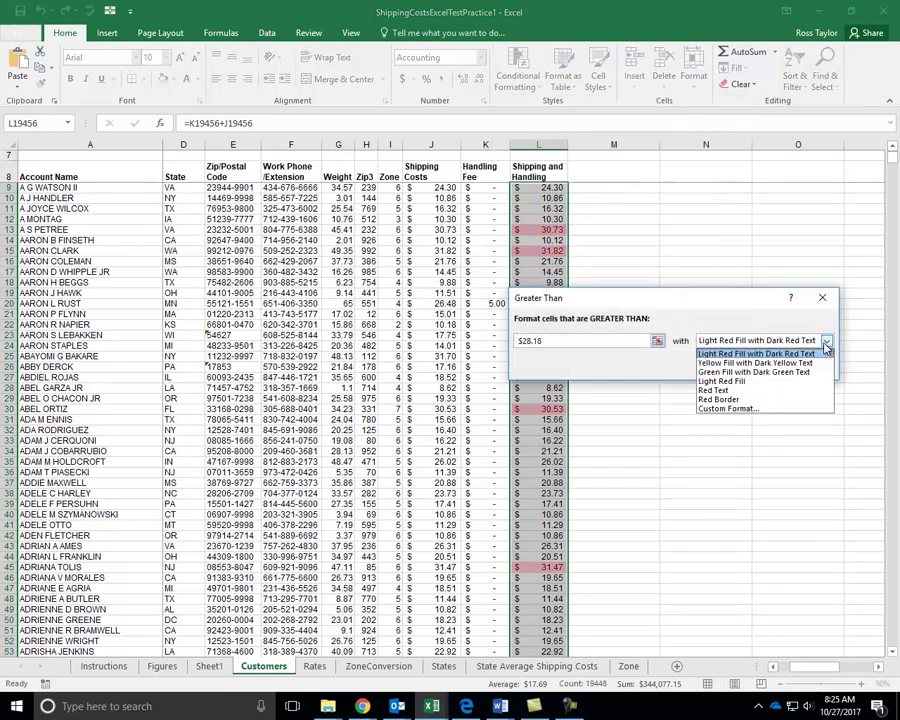
pyautogui.click(730, 412)
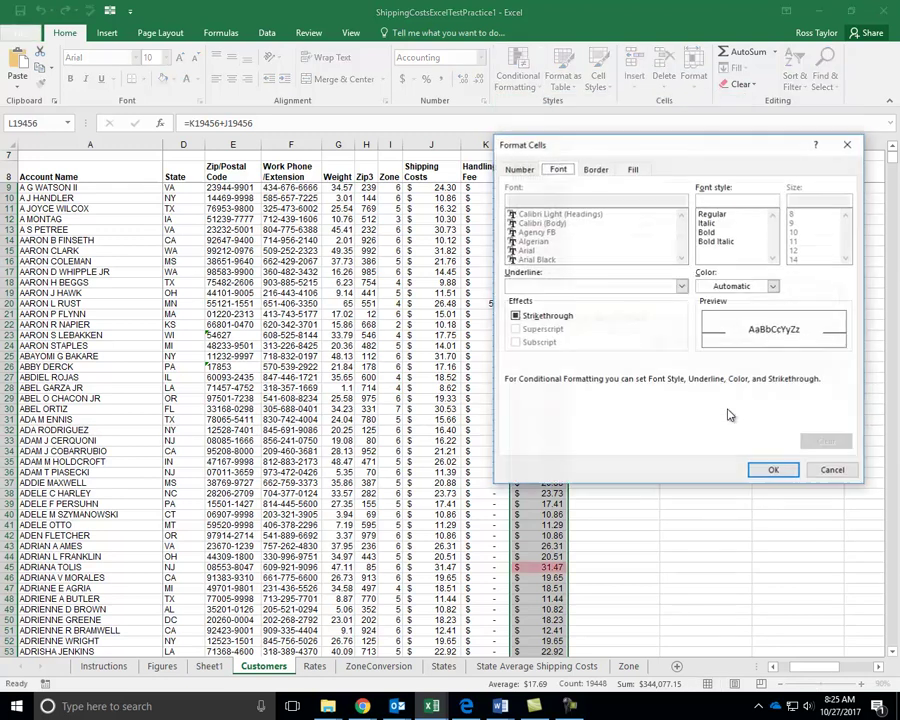
pyautogui.click(633, 170)
pyautogui.click(556, 309)
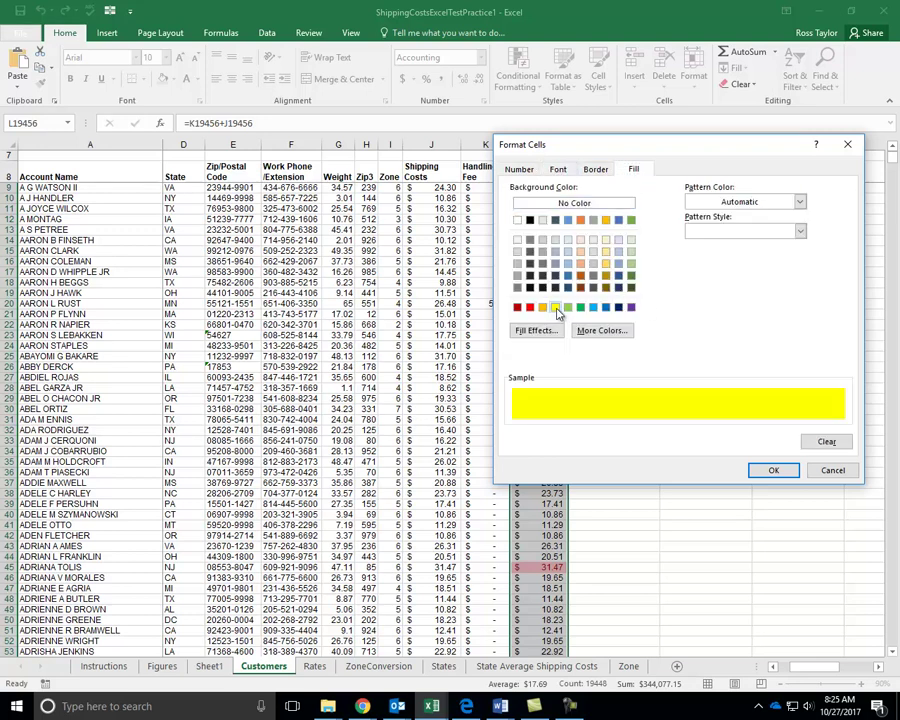
pyautogui.click(770, 471)
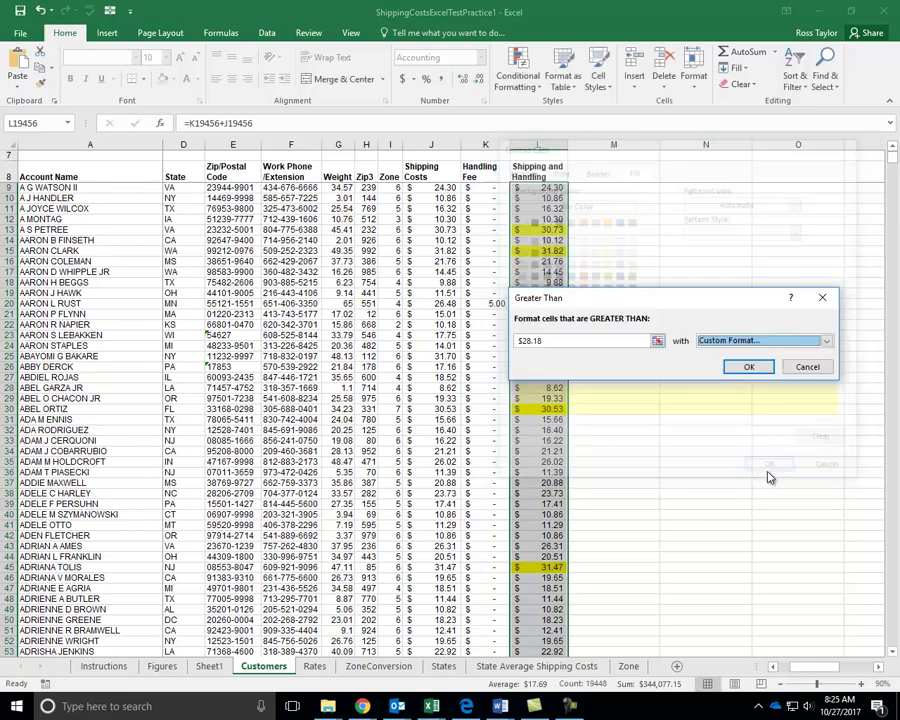
pyautogui.click(748, 367)
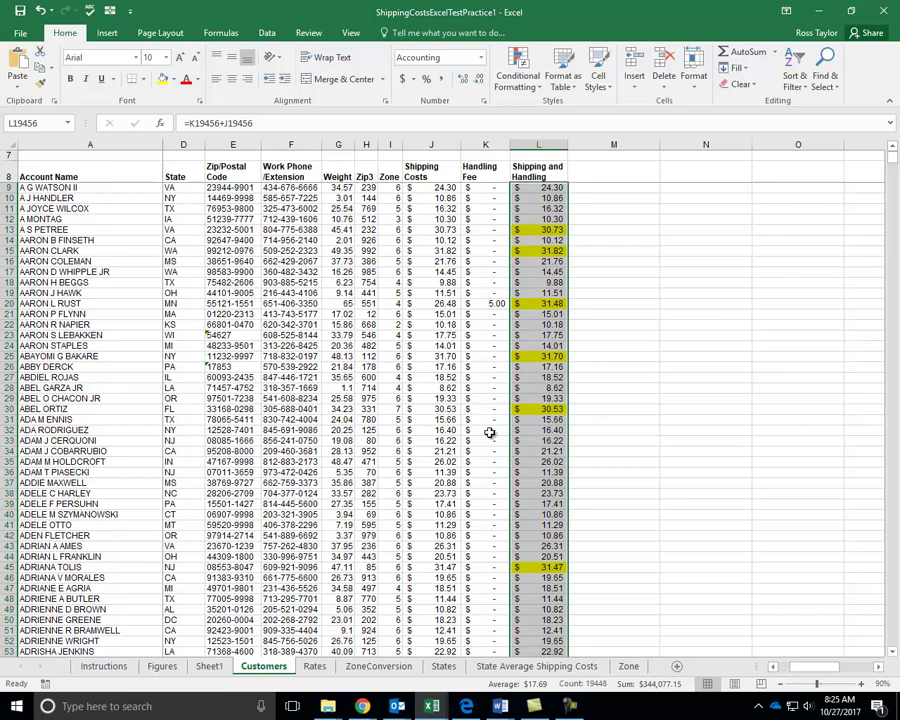
# On the States sheet, clear the broken average formulas from B2:B50
pyautogui.click(442, 667)
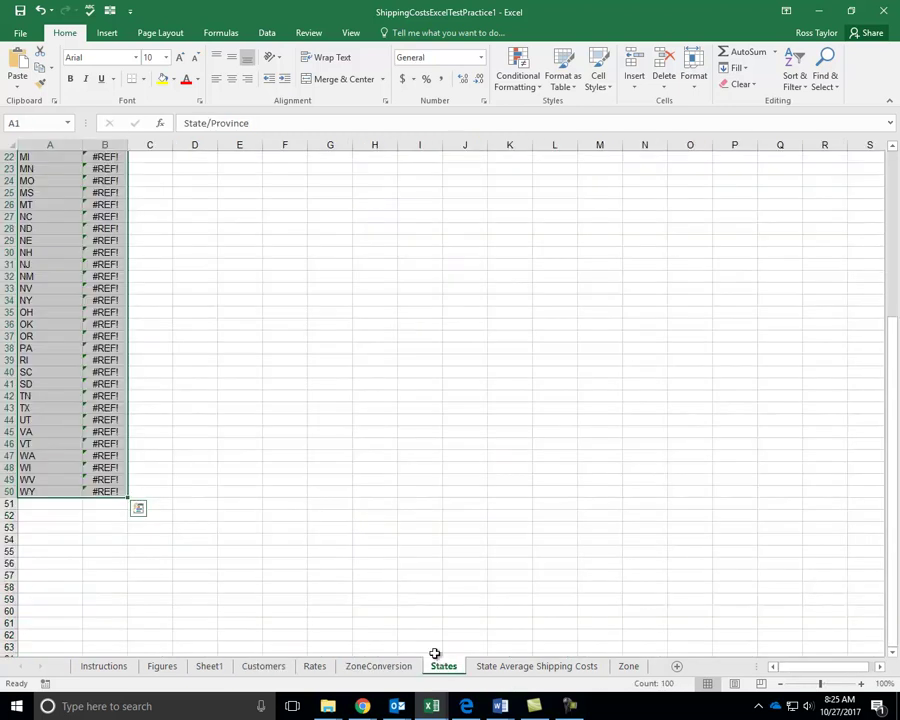
pyautogui.click(395, 577)
pyautogui.click(111, 489)
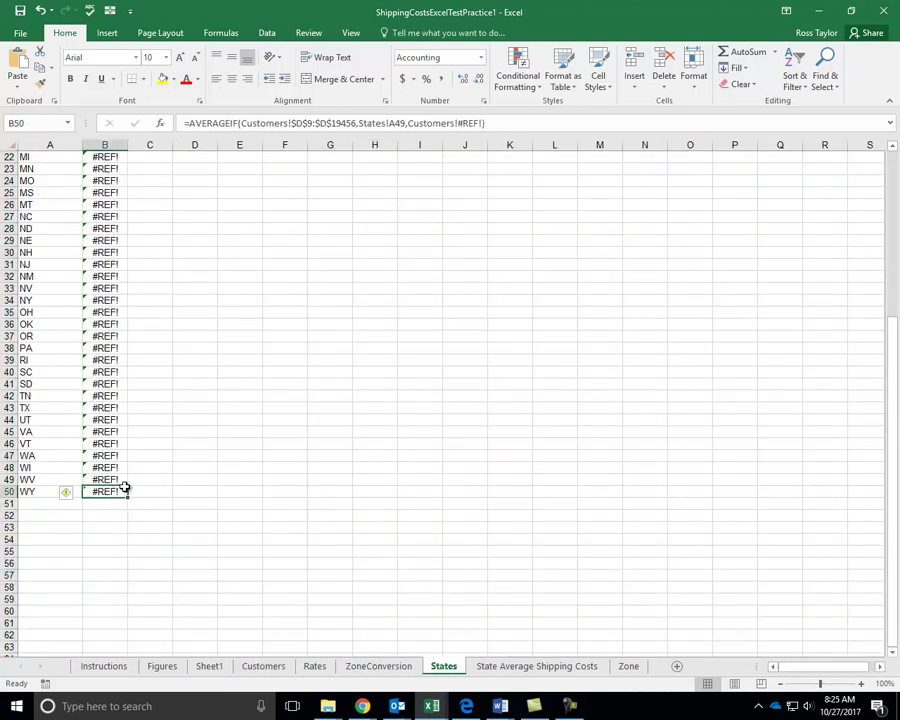
pyautogui.press('End')
pyautogui.hotkey('shift', 'Up')
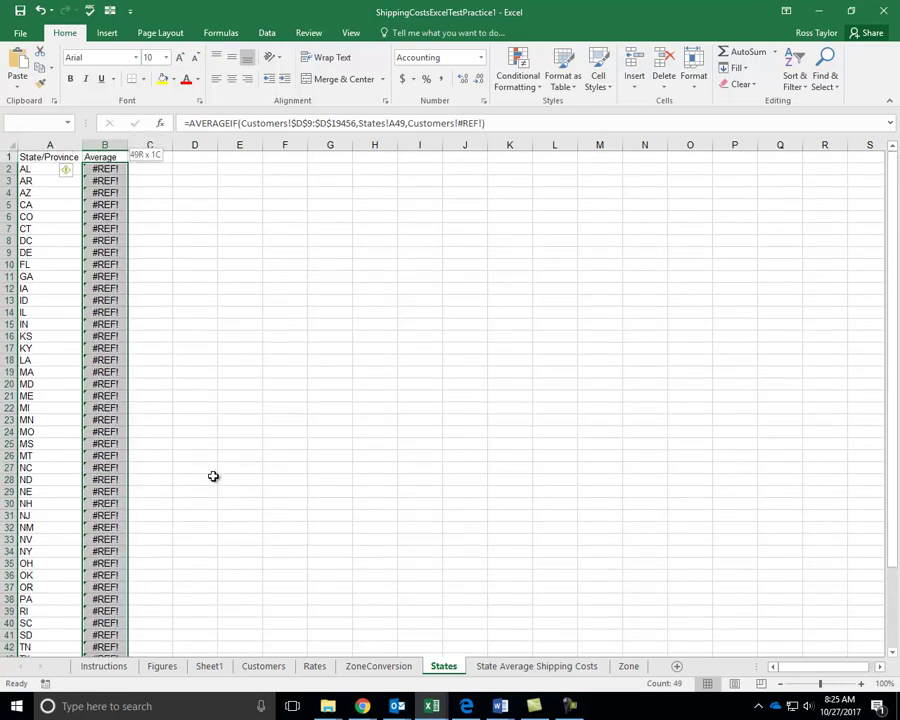
pyautogui.press('Delete')
pyautogui.hotkey('ctrl', 'Up')
pyautogui.press('Down')
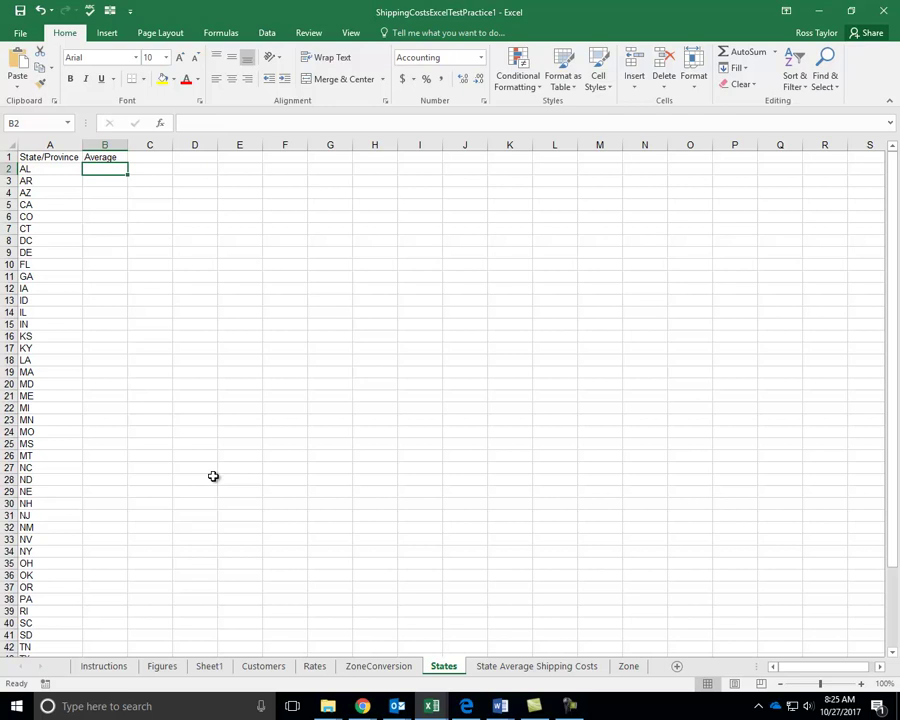
# Start an AVERAGEIF formula in B2 of the States sheet, using the state column Customers!D9:D19456 as its range
pyautogui.write('=av')
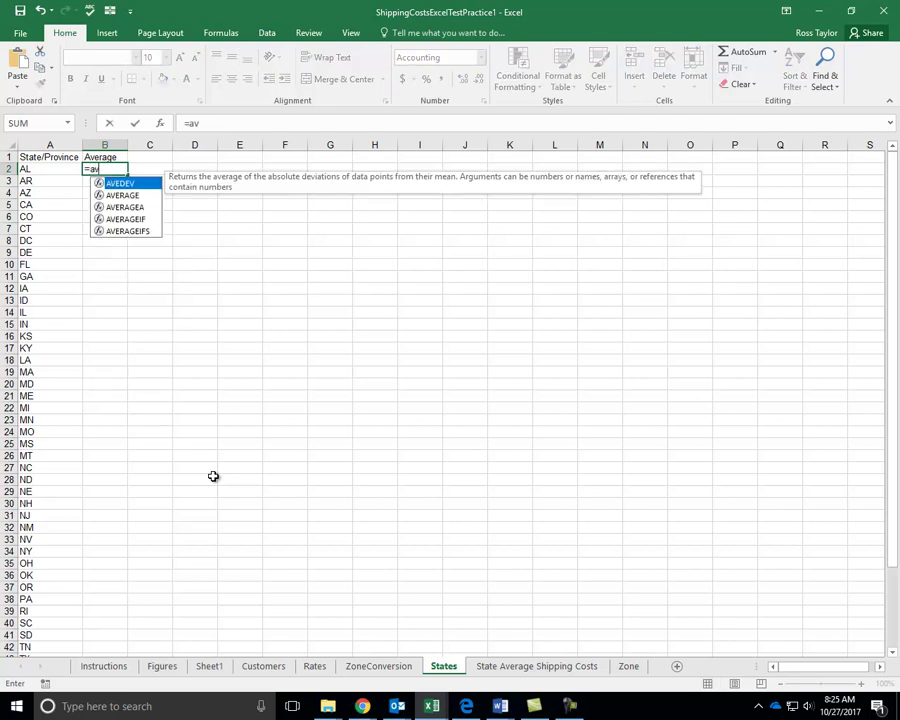
pyautogui.write('erage')
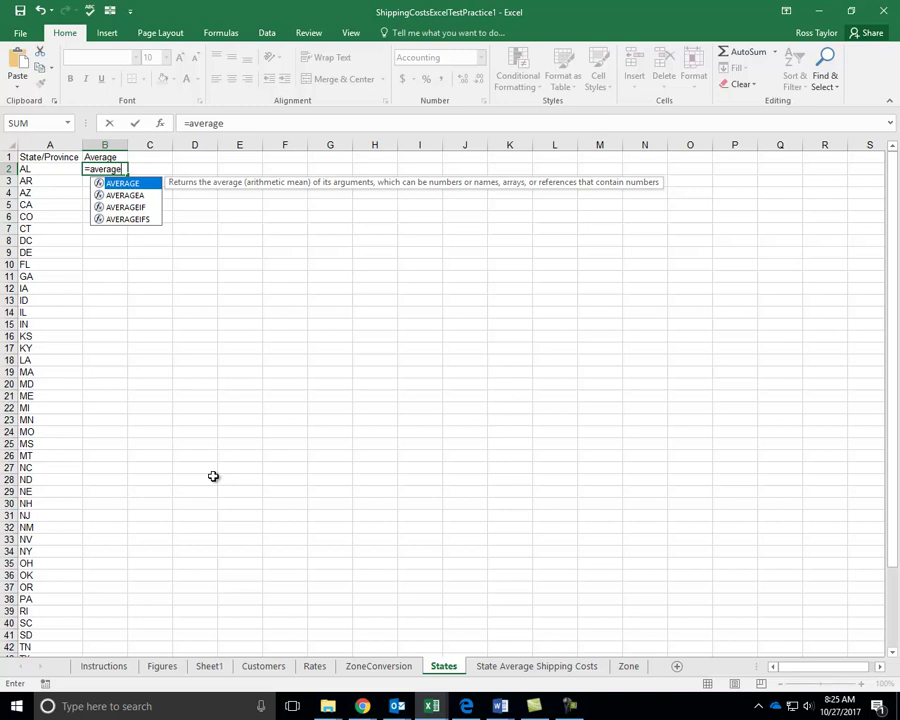
pyautogui.press('Down')
pyautogui.press('Down')
pyautogui.press('Tab')
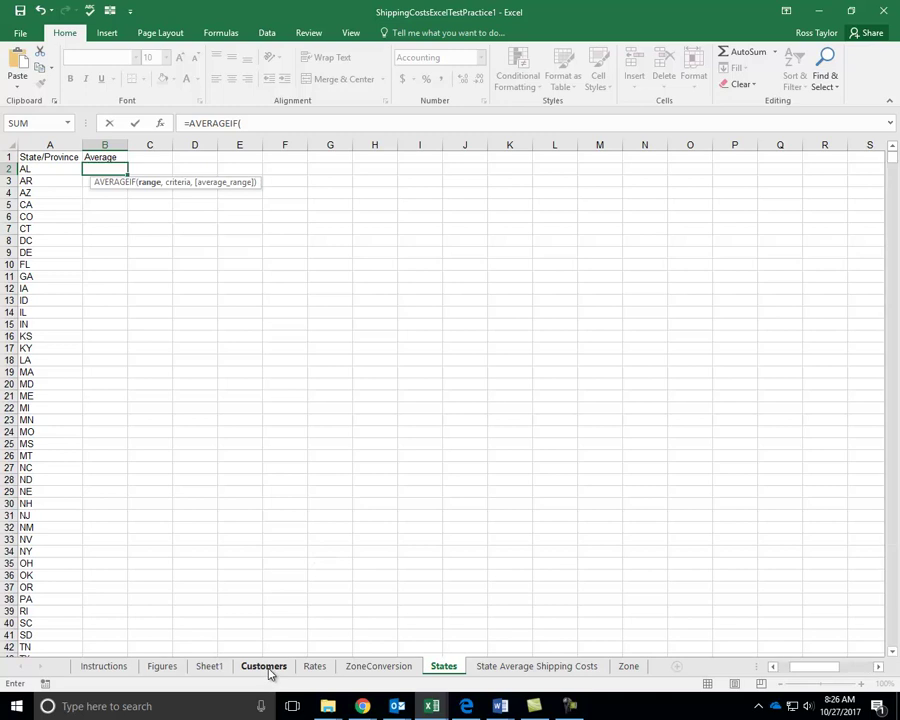
pyautogui.click(267, 670)
pyautogui.click(195, 262)
pyautogui.hotkey('ctrl', 'Up')
pyautogui.press('Down')
pyautogui.hotkey('ctrl', 'shift', 'Down')
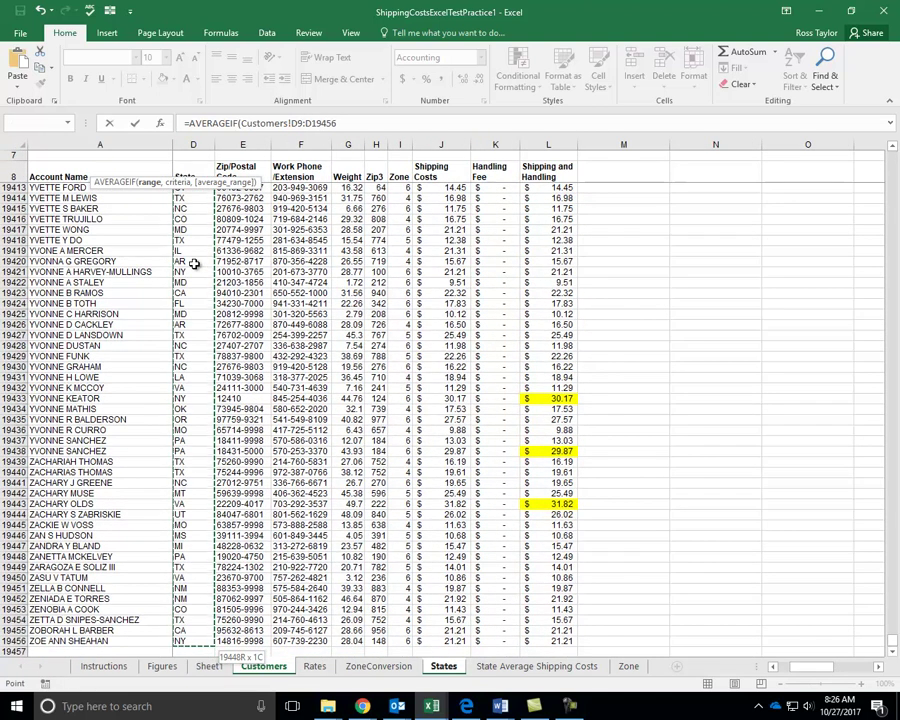
pyautogui.write(',')
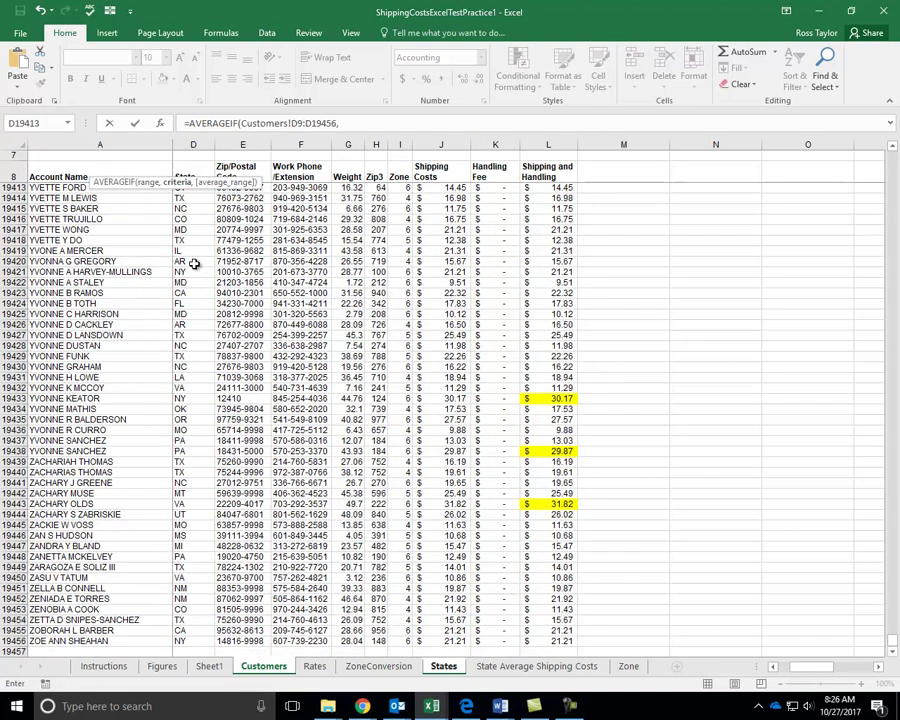
# Complete the AVERAGEIF formula with the criterion "=AR" and the average range Customers!L9:L19456
pyautogui.click(354, 124)
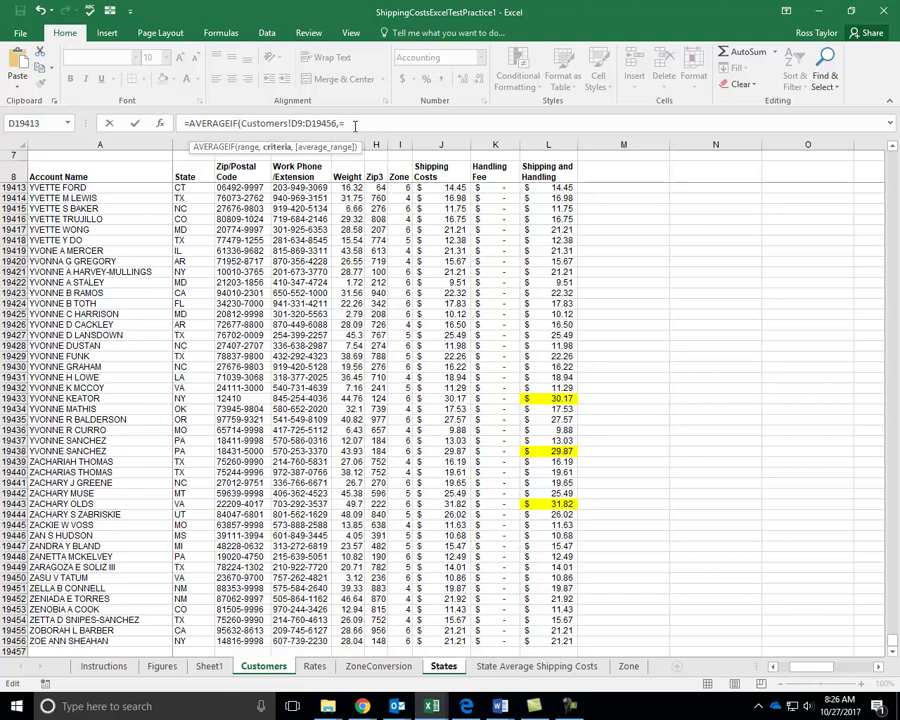
pyautogui.write('=AR')
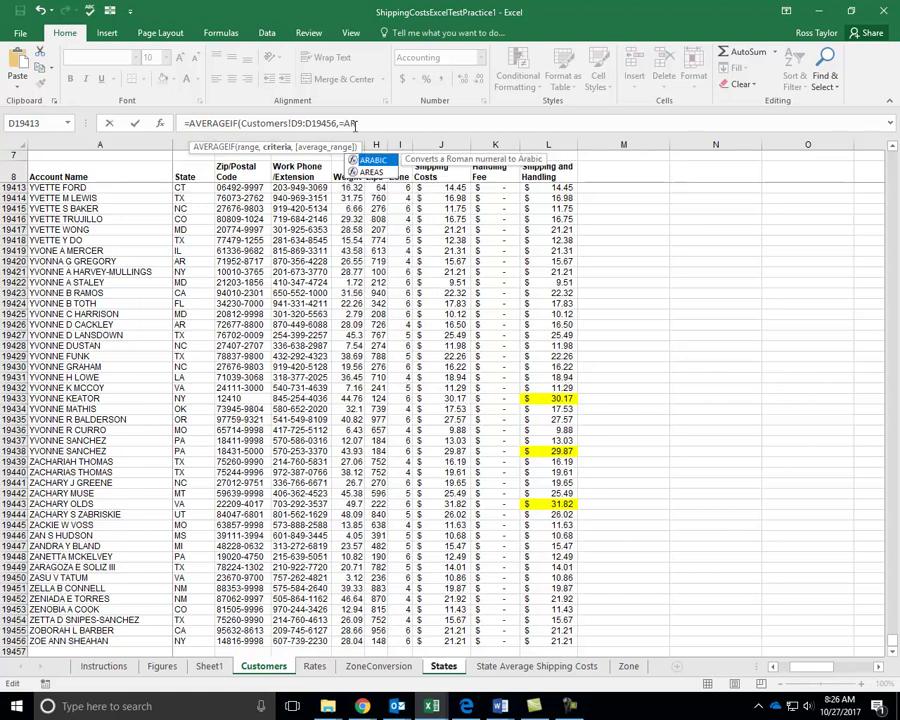
pyautogui.press('BackSpace')
pyautogui.press('BackSpace')
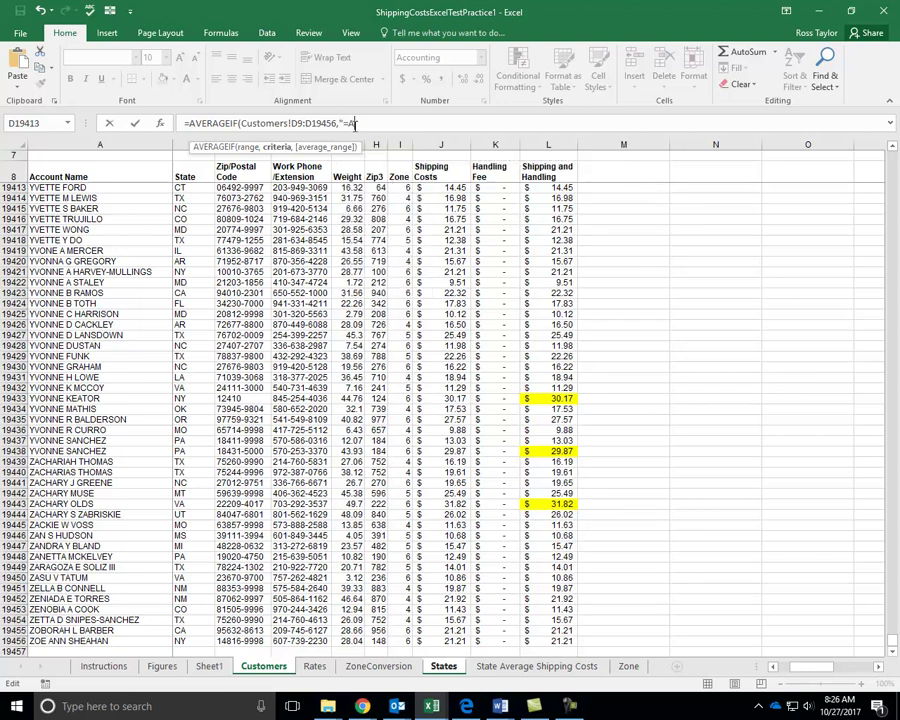
pyautogui.write('",')
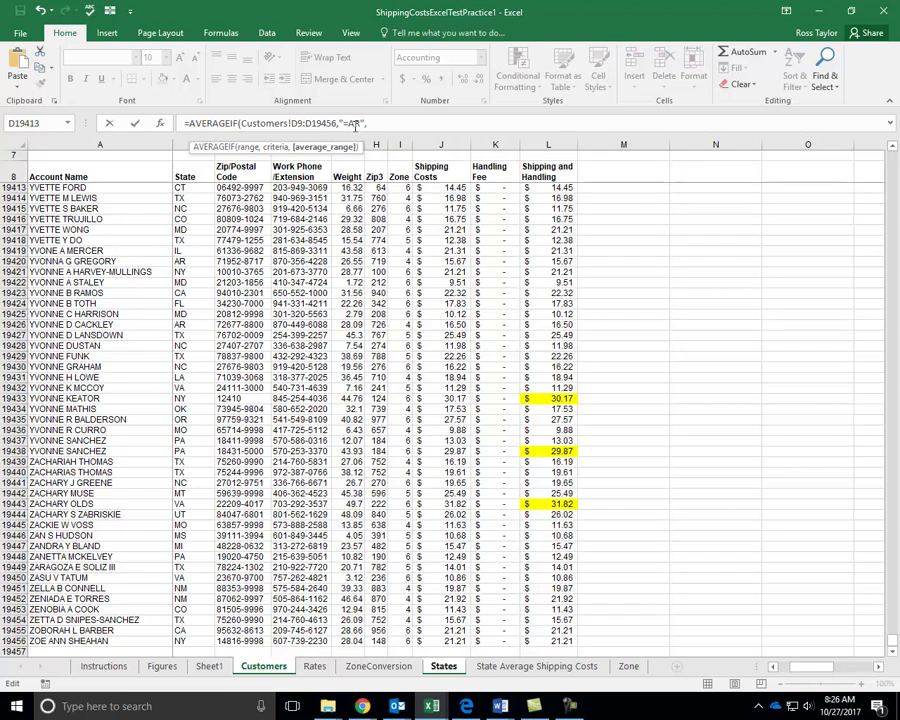
pyautogui.click(557, 640)
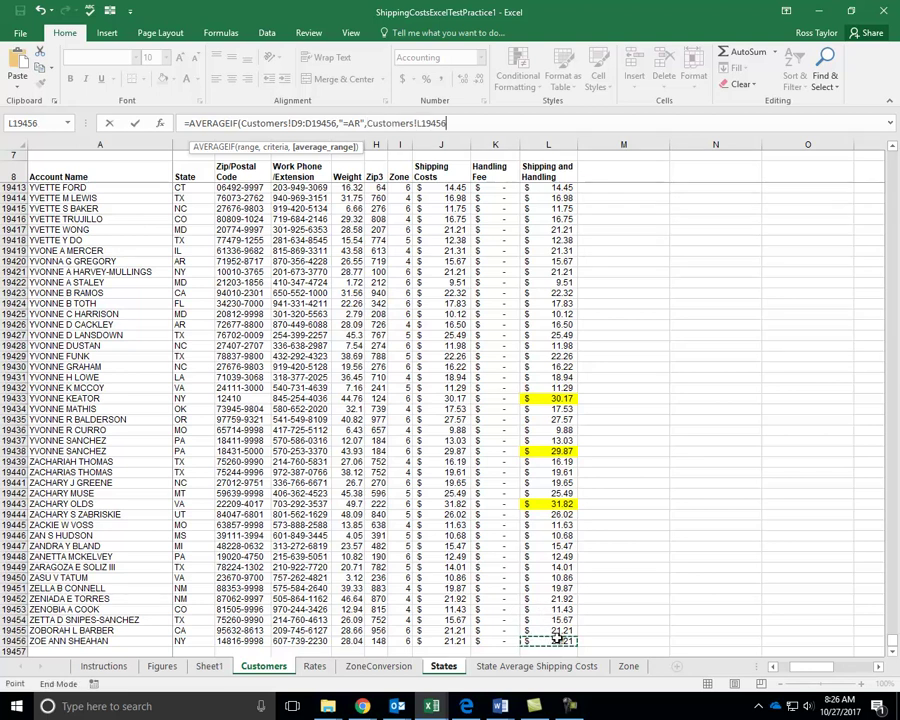
pyautogui.hotkey('ctrl', 'shift', 'Up')
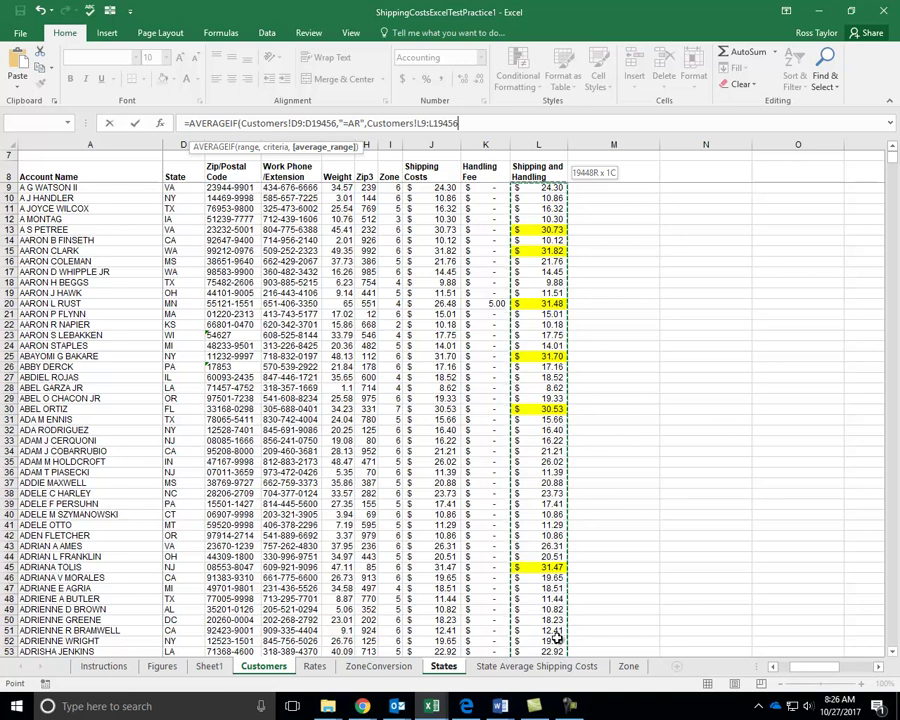
pyautogui.press('Return')
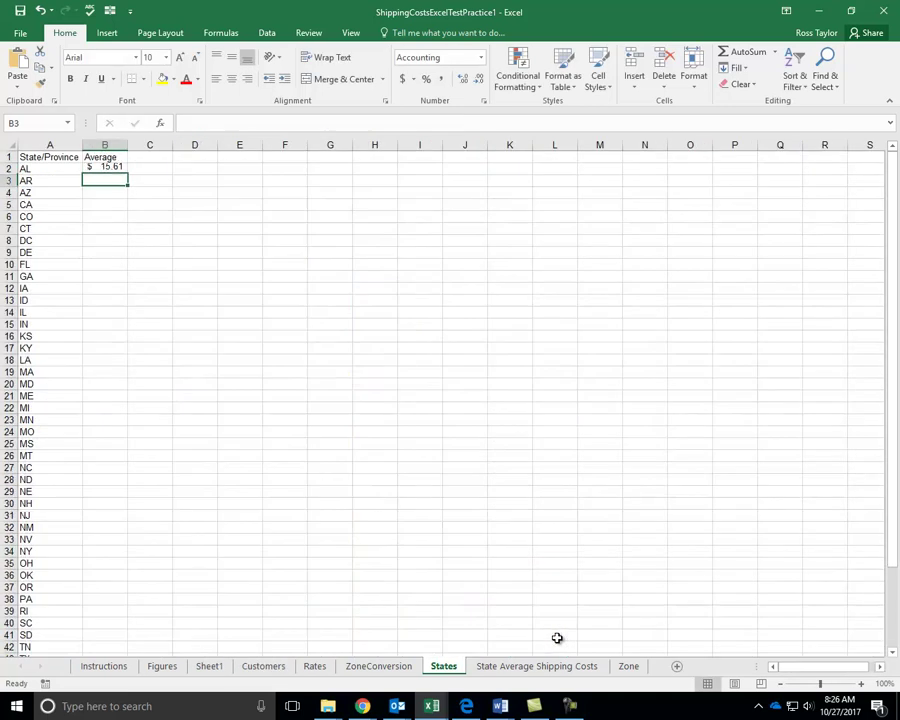
# Replace the "=AR" criterion in B2's AVERAGEIF formula with a reference to the state in A2
pyautogui.press('Up')
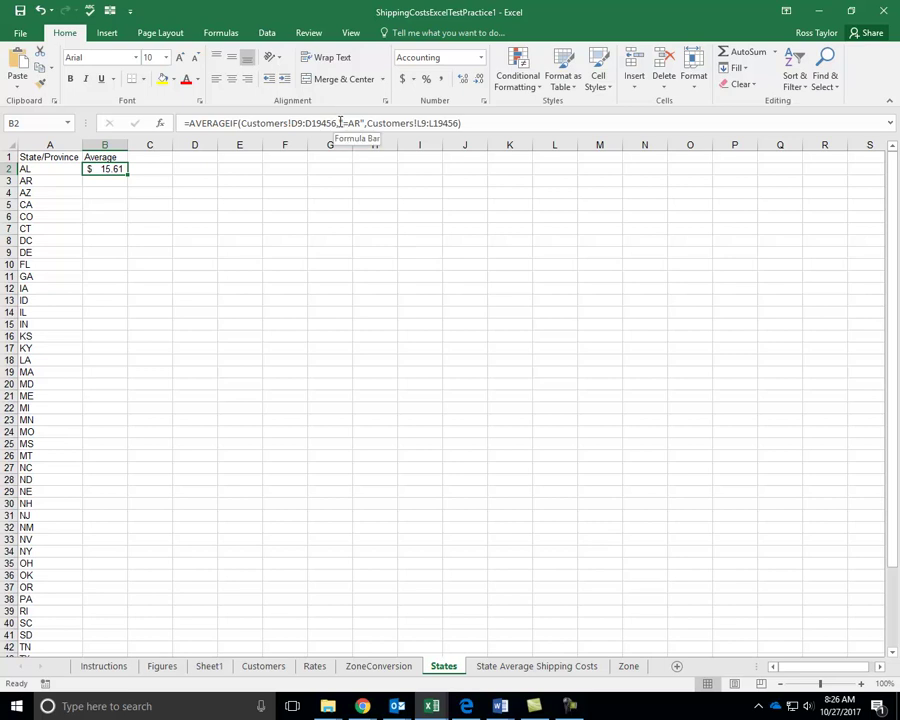
pyautogui.moveTo(340, 122); pyautogui.dragTo(347, 122)
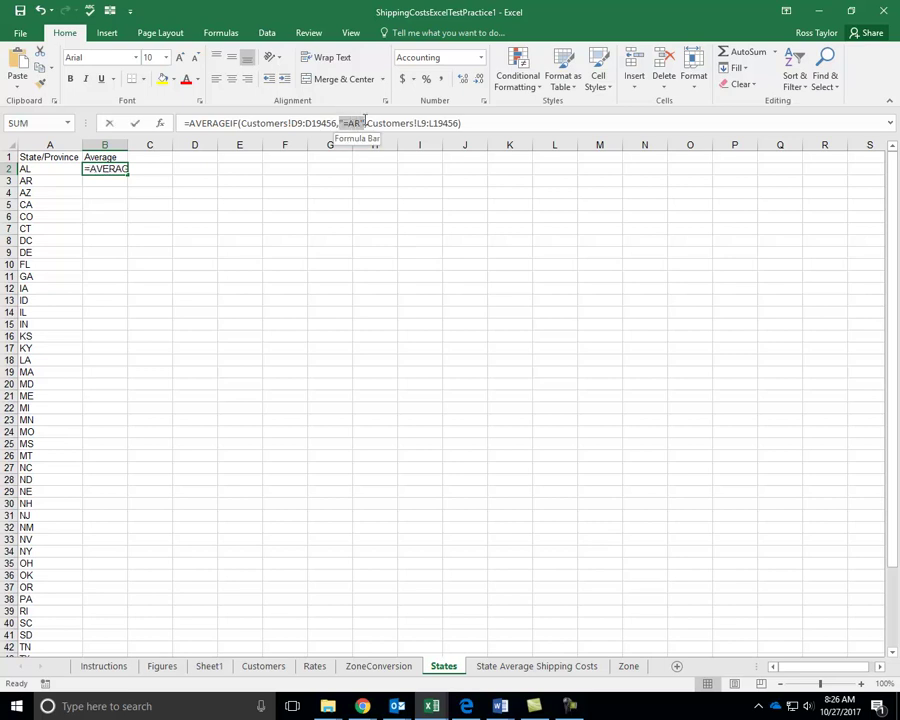
pyautogui.click(60, 168)
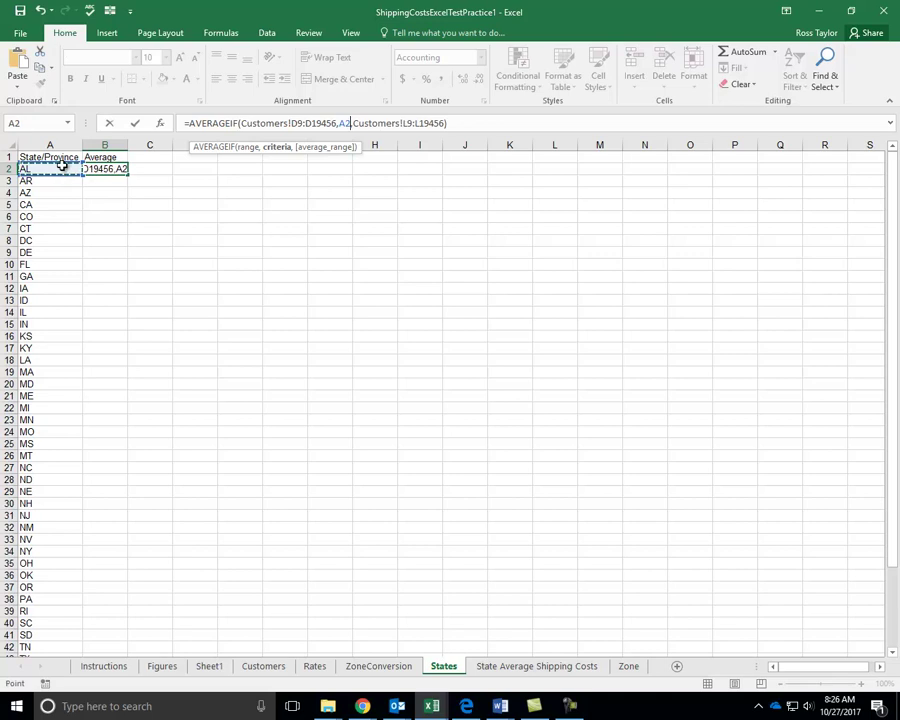
pyautogui.press('Return')
# Make the Customers ranges in B2's AVERAGEIF formula absolute, as $D$9:$D$19456 and $L$9:$L$19456
pyautogui.press('Up')
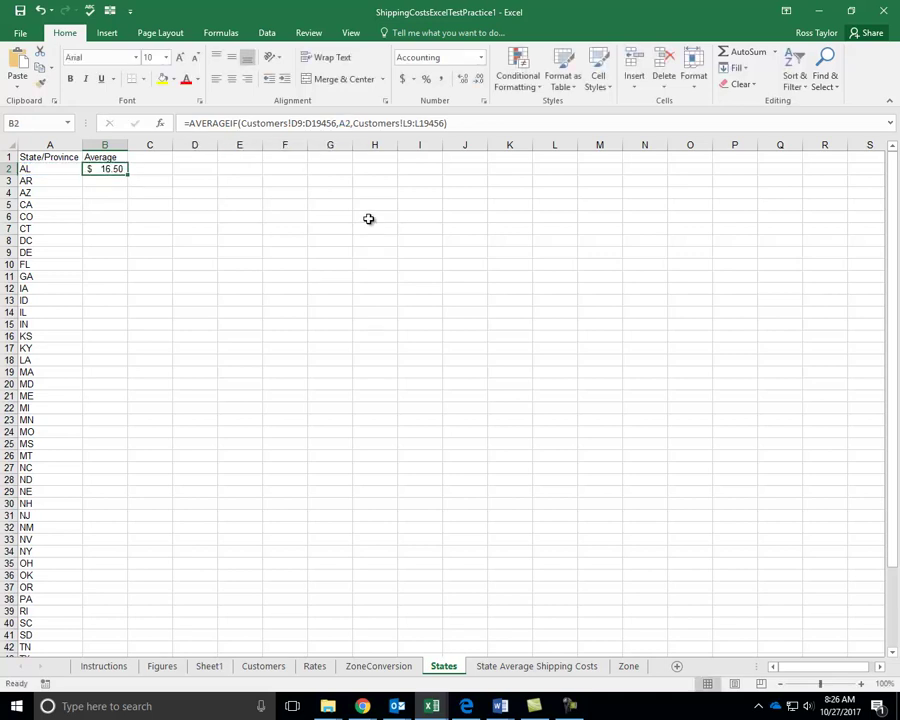
pyautogui.moveTo(289, 123); pyautogui.dragTo(336, 122)
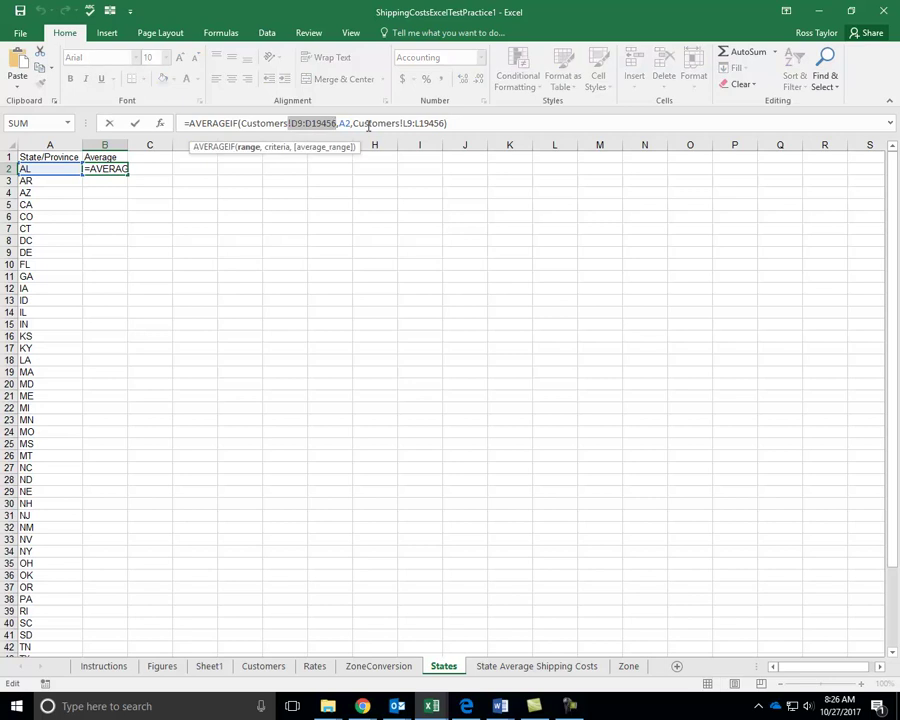
pyautogui.press('F4')
pyautogui.moveTo(422, 122); pyautogui.dragTo(461, 122)
pyautogui.press('F4')
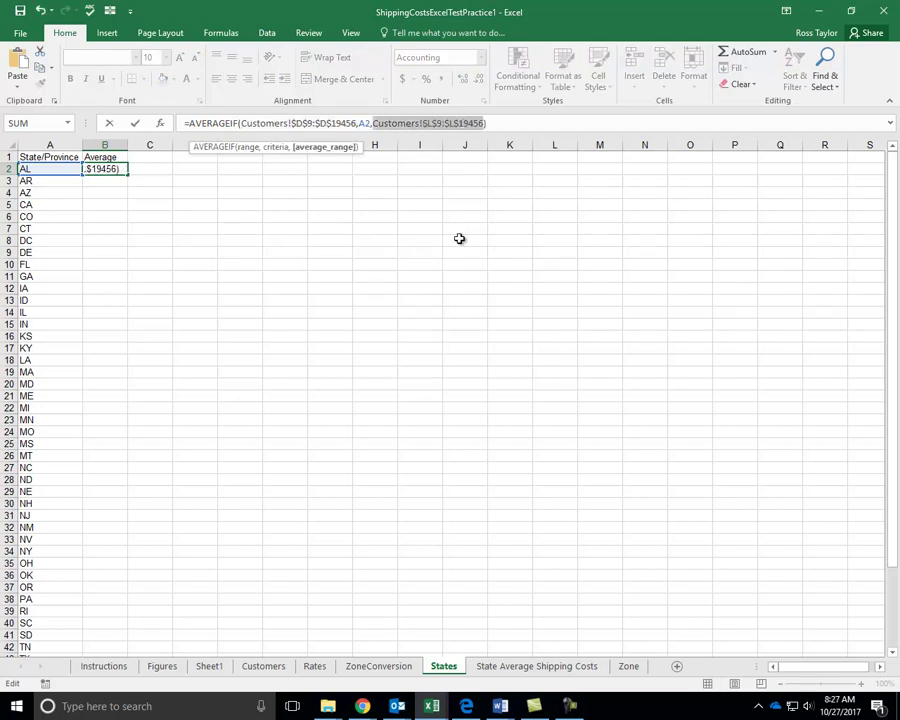
pyautogui.press('Return')
# Fill B2's average formula down to row 50 for all states and check the copied formulas
pyautogui.click(124, 172)
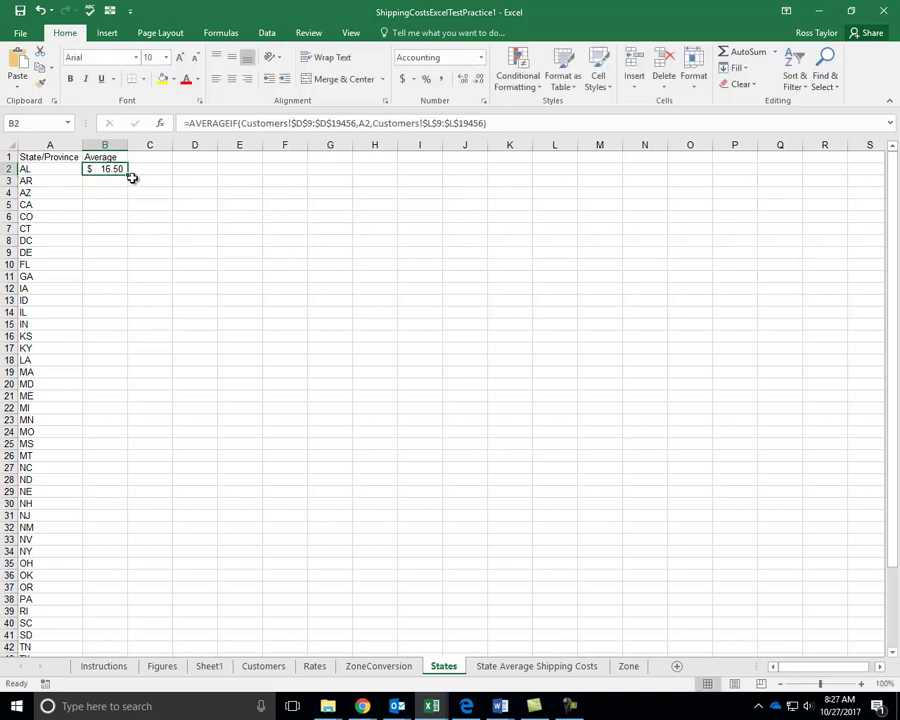
pyautogui.doubleClick(129, 175)
pyautogui.click(114, 180)
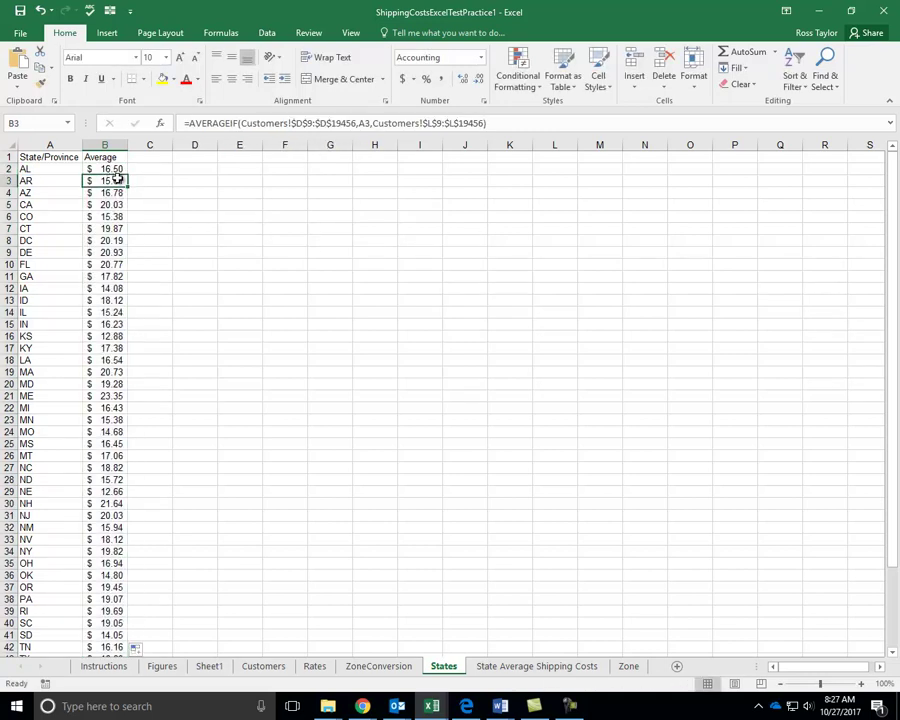
pyautogui.scroll(-5, 235, 311)
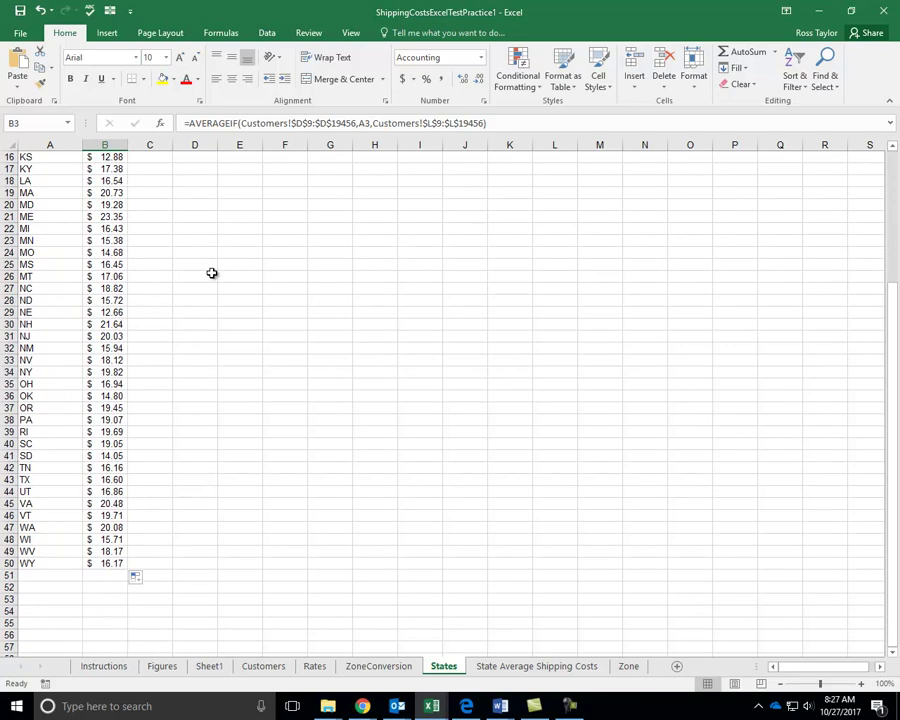
pyautogui.scroll(5, 262, 389)
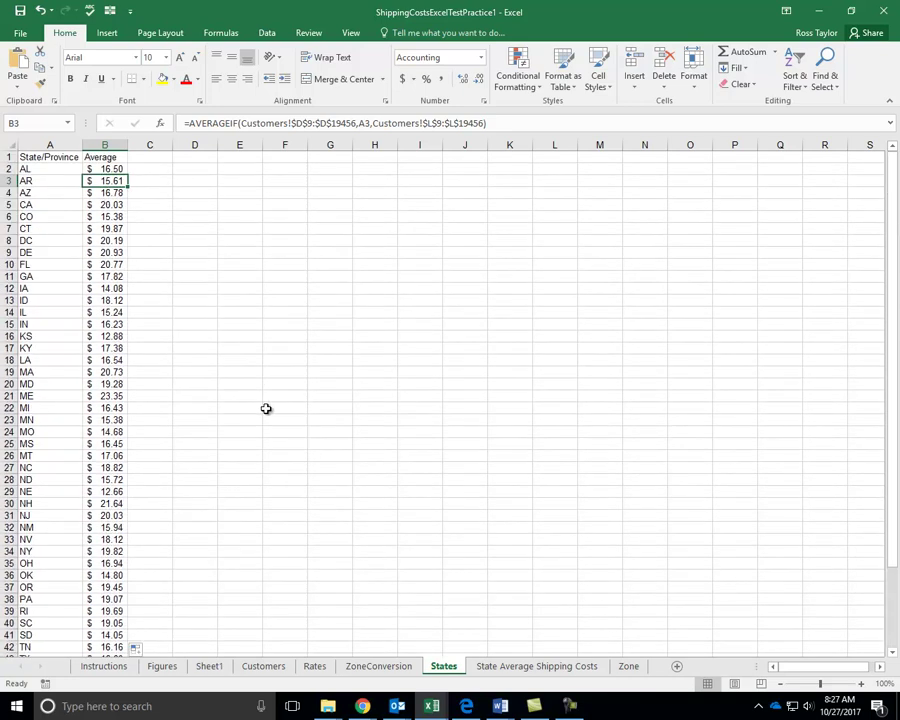
pyautogui.click(331, 455)
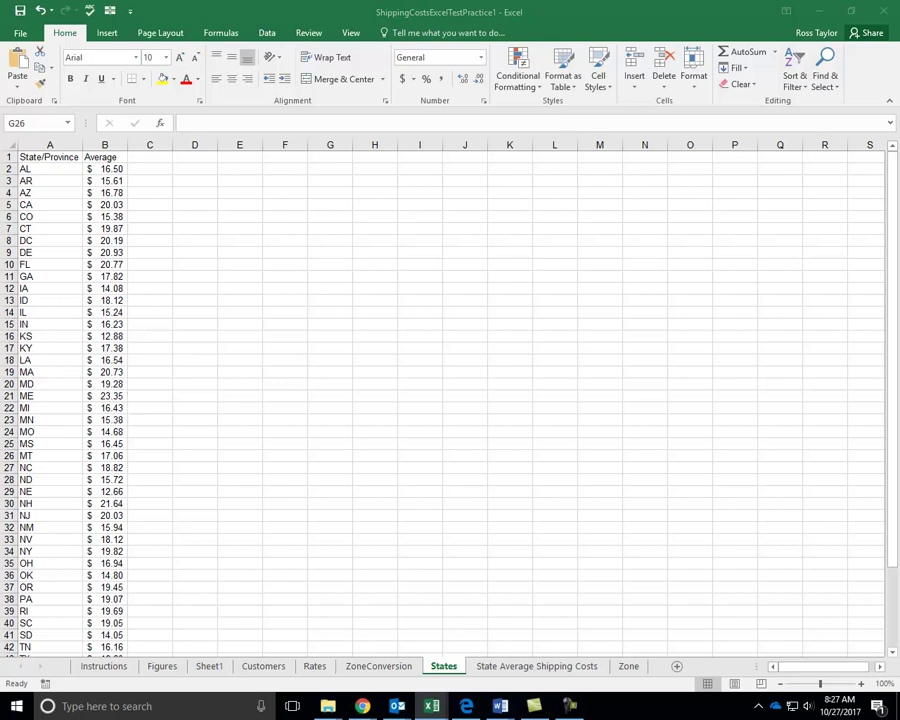
pyautogui.click(65, 160)
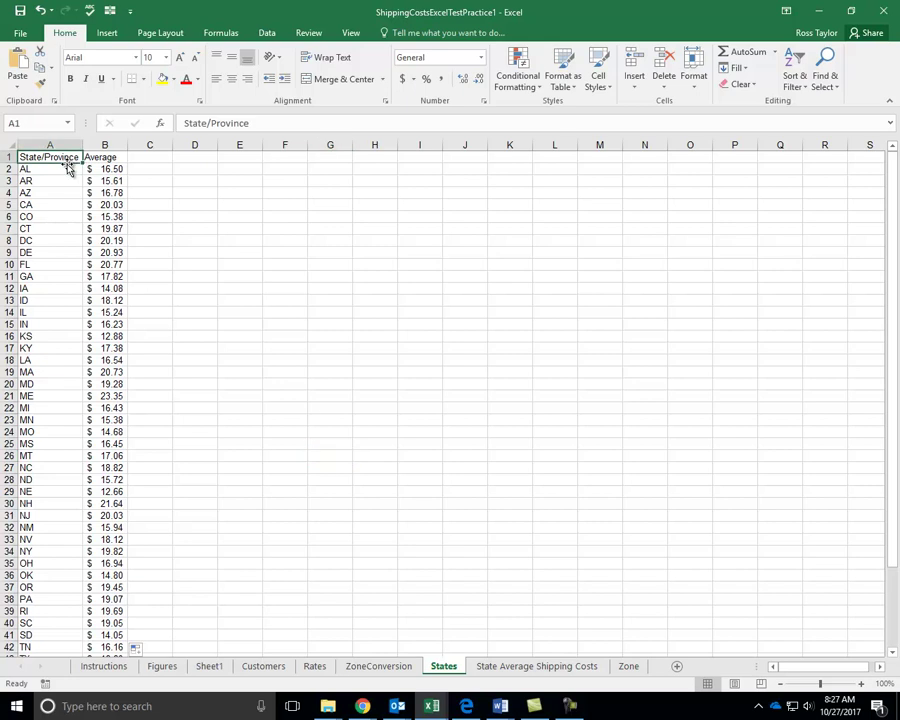
pyautogui.click(67, 170)
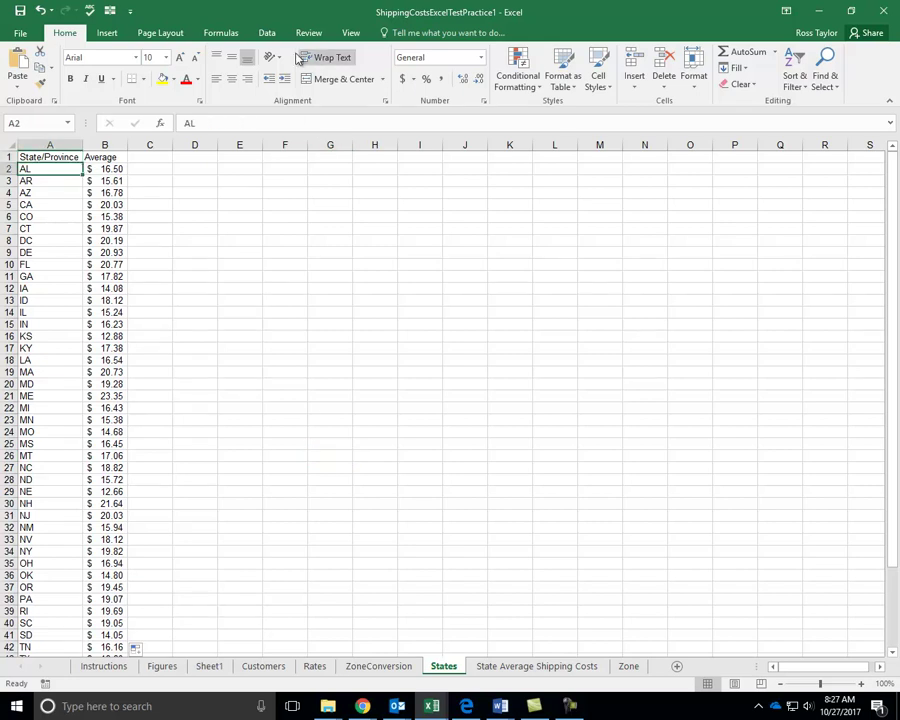
pyautogui.click(267, 35)
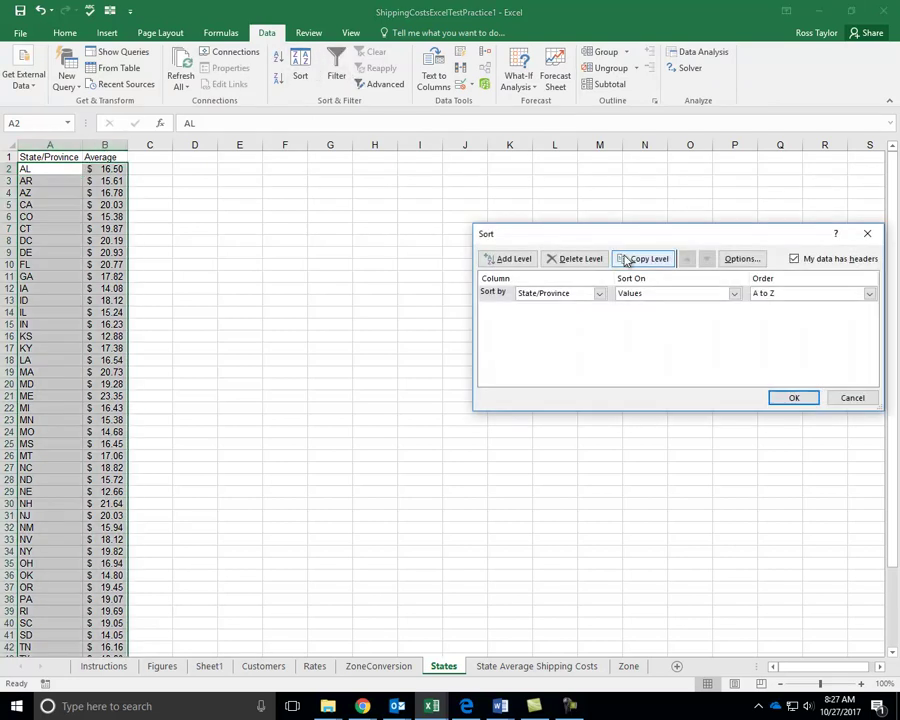
pyautogui.click(851, 399)
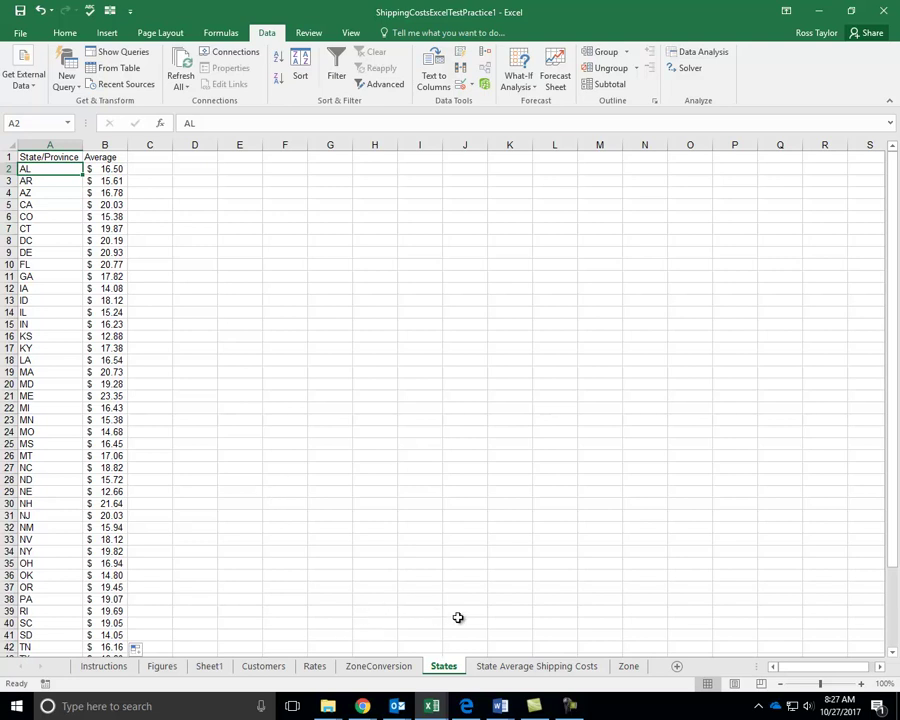
# Delete the existing bar chart from the State Average Shipping Costs sheet
pyautogui.click(523, 669)
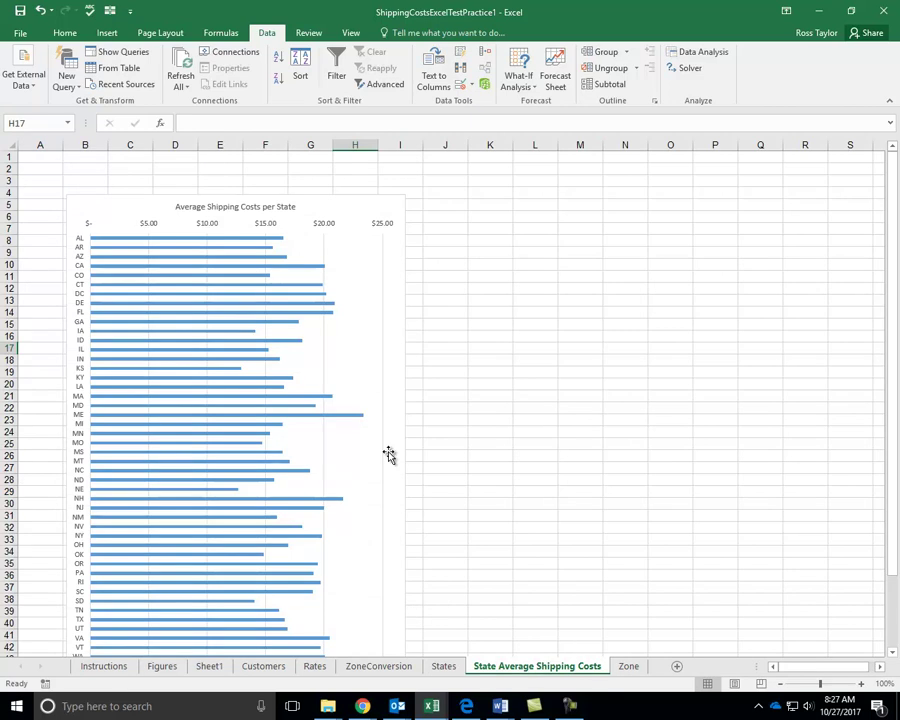
pyautogui.click(145, 205)
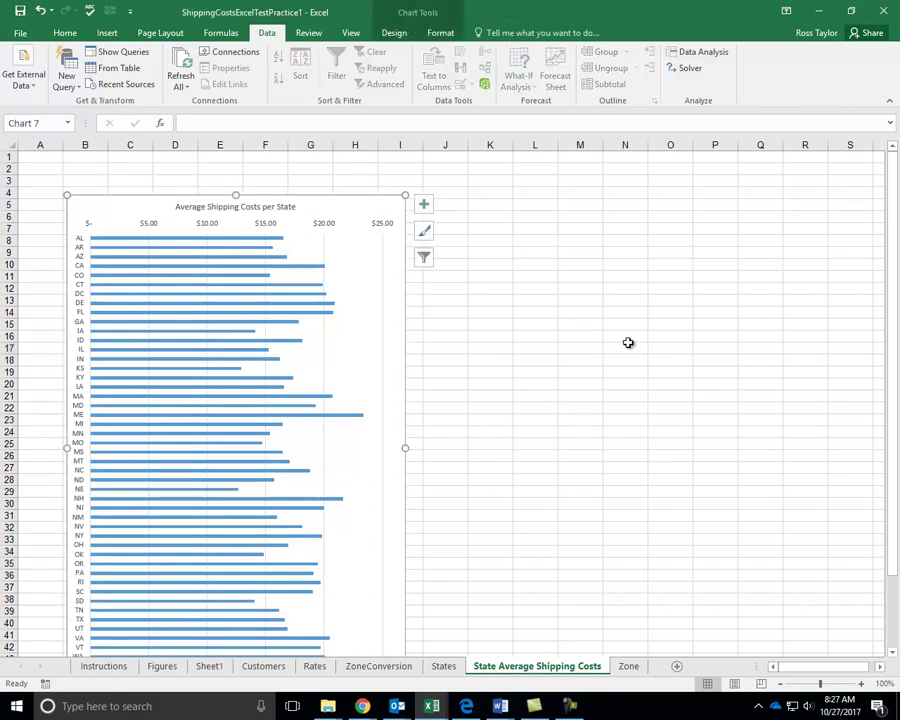
pyautogui.press('Delete')
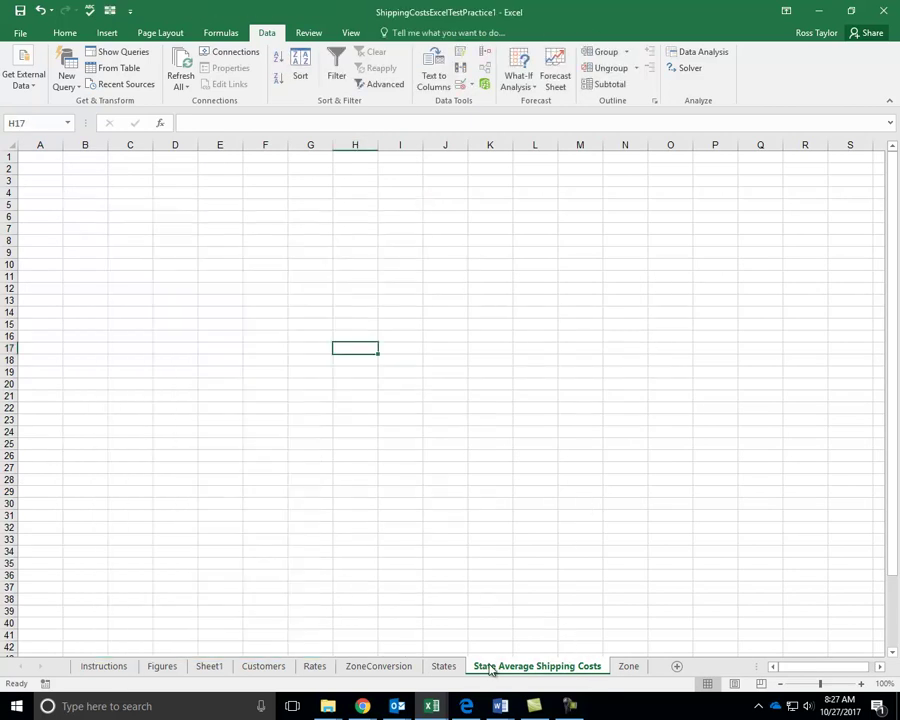
# Insert a 2-D clustered bar chart from the state and average data in A1:B50 of the States sheet
pyautogui.click(444, 666)
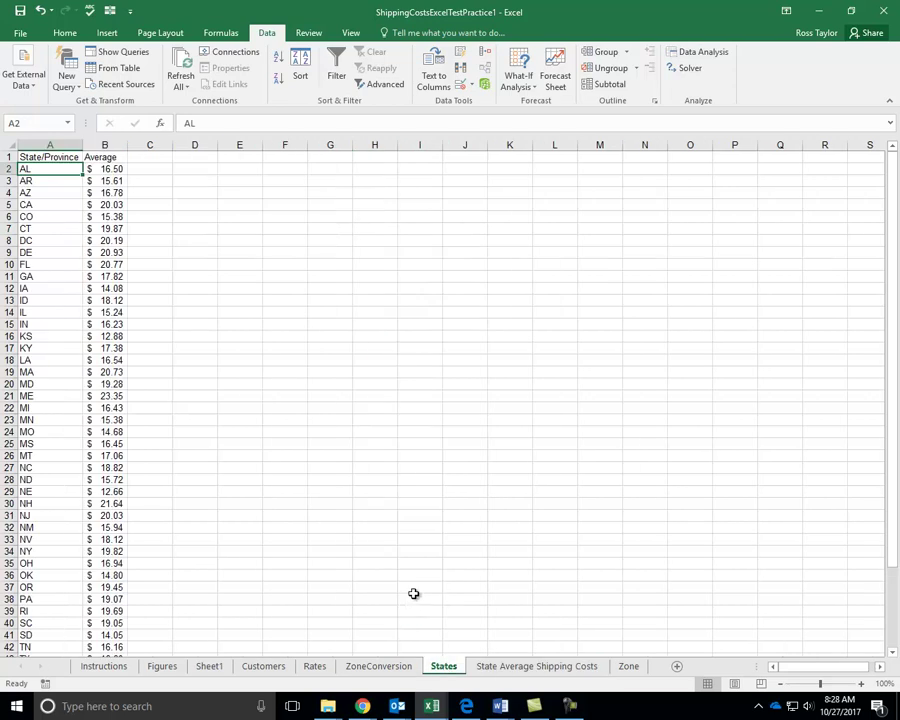
pyautogui.click(70, 157)
pyautogui.press('End')
pyautogui.hotkey('shift', 'Down')
pyautogui.hotkey('shift', 'Right')
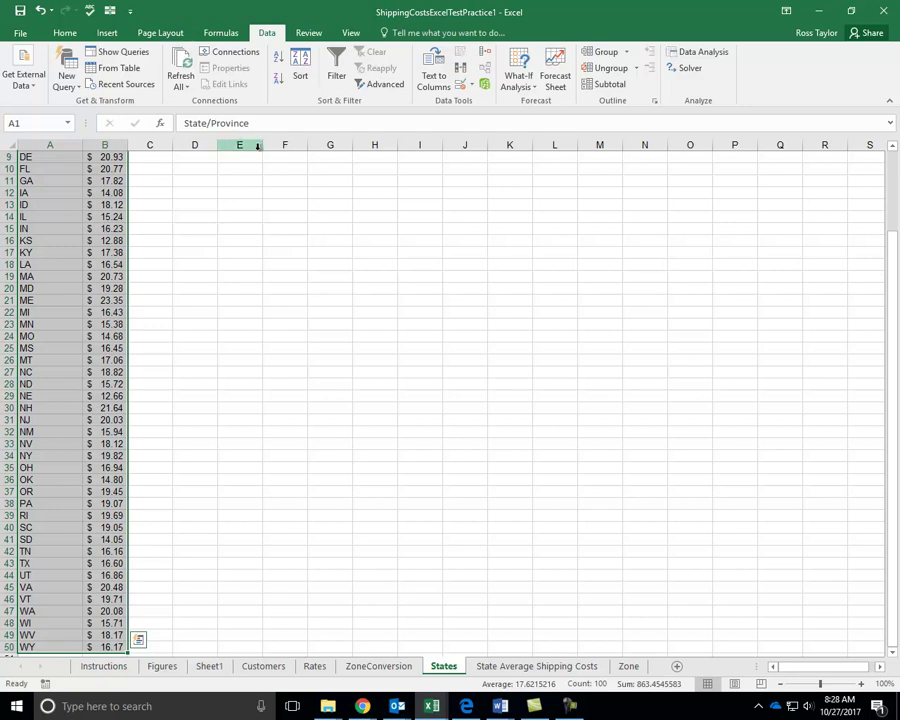
pyautogui.click(105, 34)
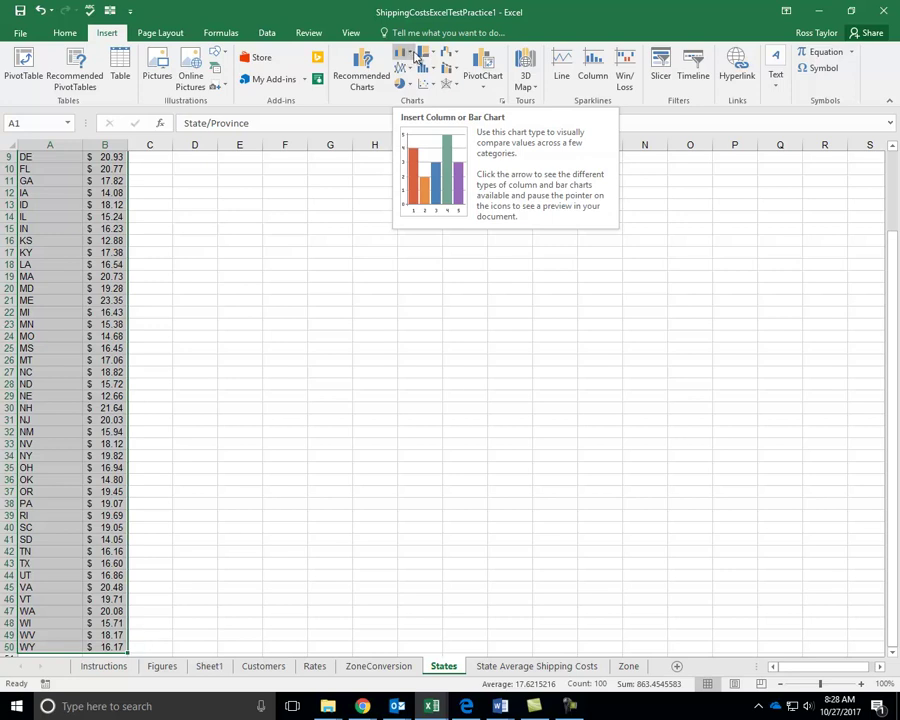
pyautogui.click(417, 57)
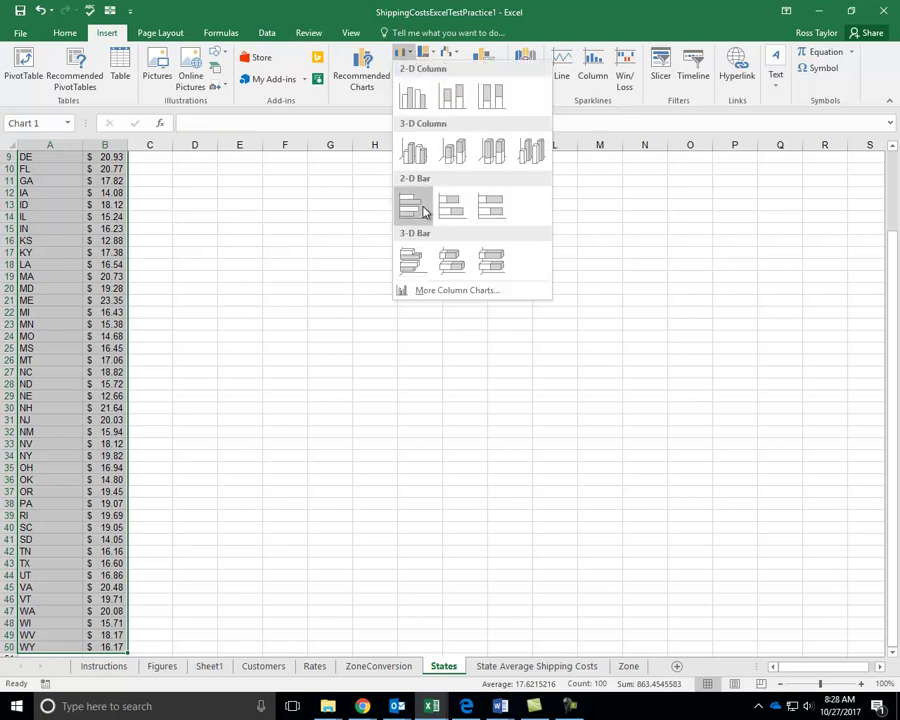
pyautogui.click(422, 211)
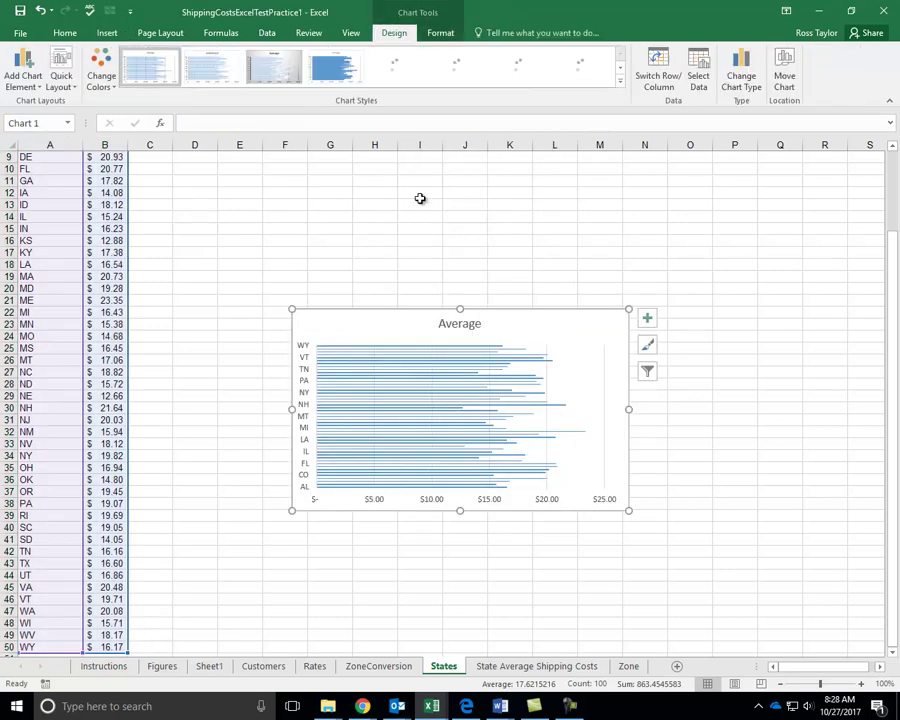
# Enlarge the bar chart so it spans from row 2 to about row 49 and extends to about column N
pyautogui.moveTo(459, 305); pyautogui.dragTo(430, 166)
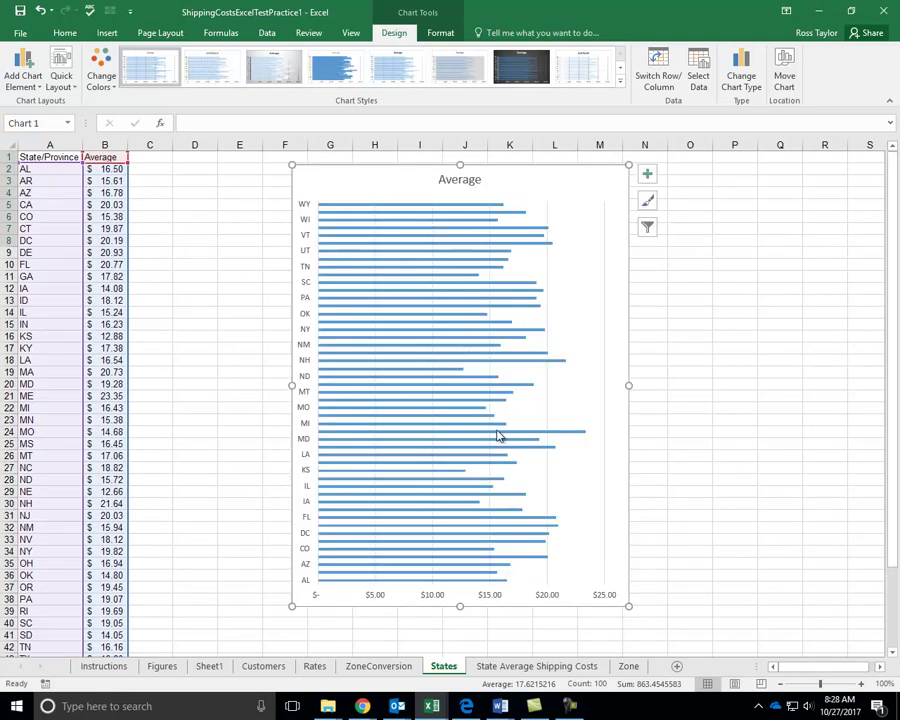
pyautogui.moveTo(627, 605); pyautogui.dragTo(687, 633)
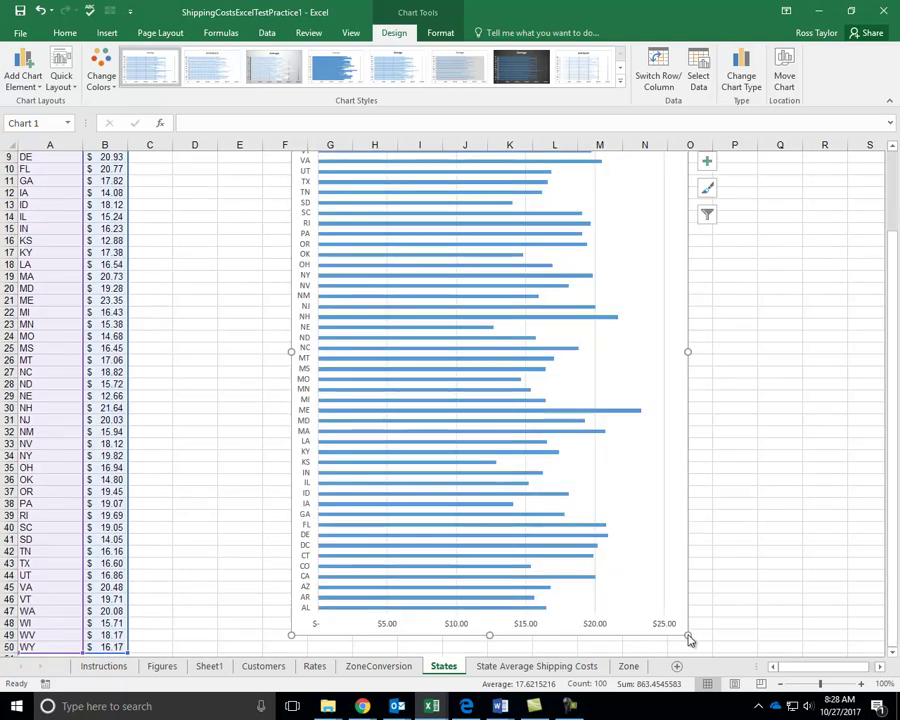
# Change the bar chart's title to "Average Shipping Cost by State"
pyautogui.scroll(3, 624, 554)
pyautogui.doubleClick(500, 179)
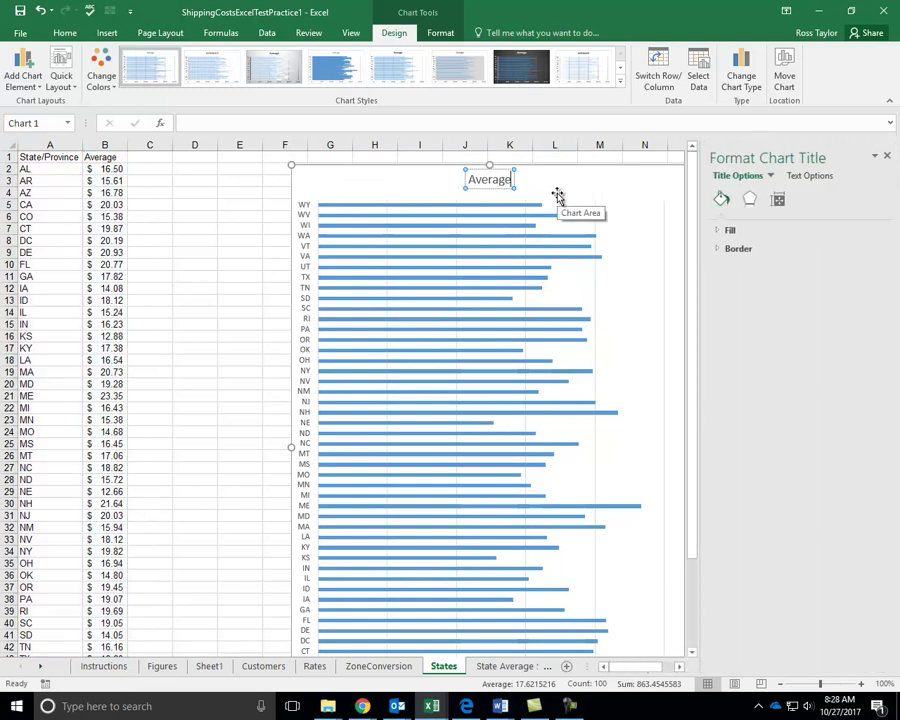
pyautogui.write('Shipping Cost by')
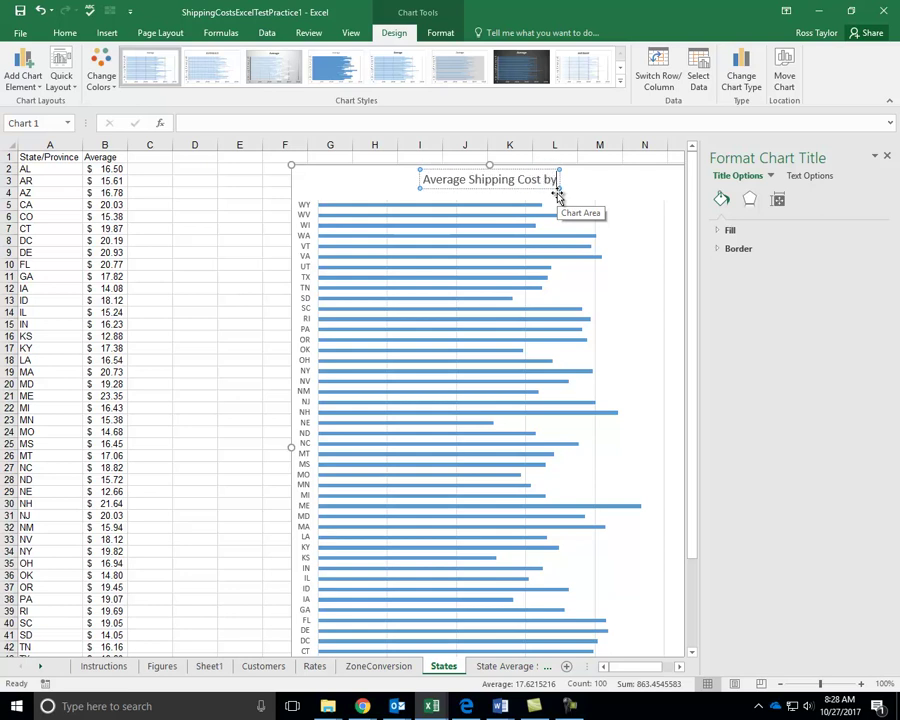
pyautogui.write(' State')
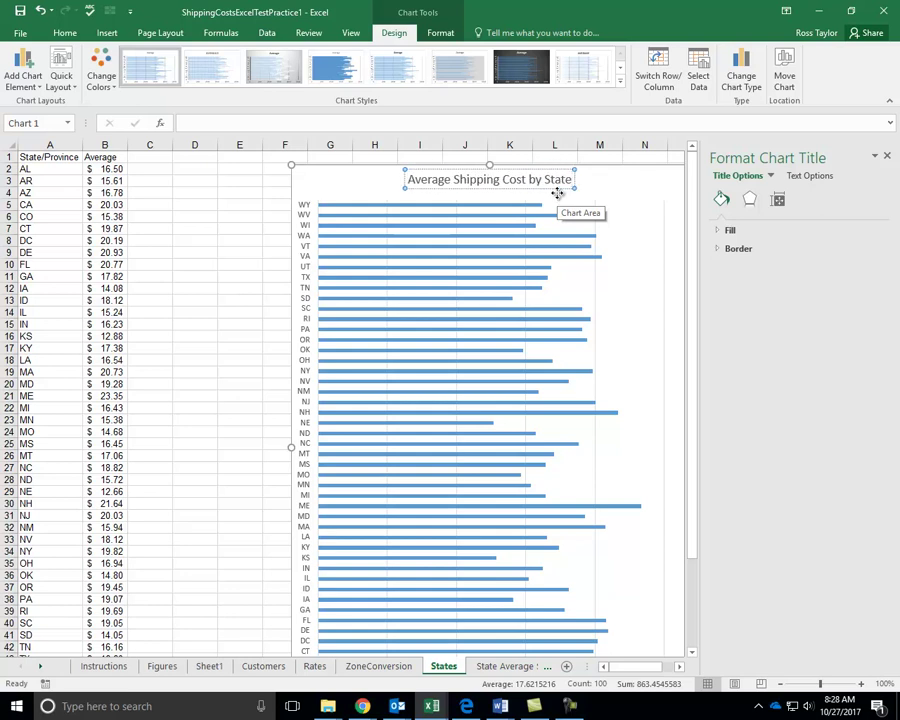
pyautogui.click(641, 189)
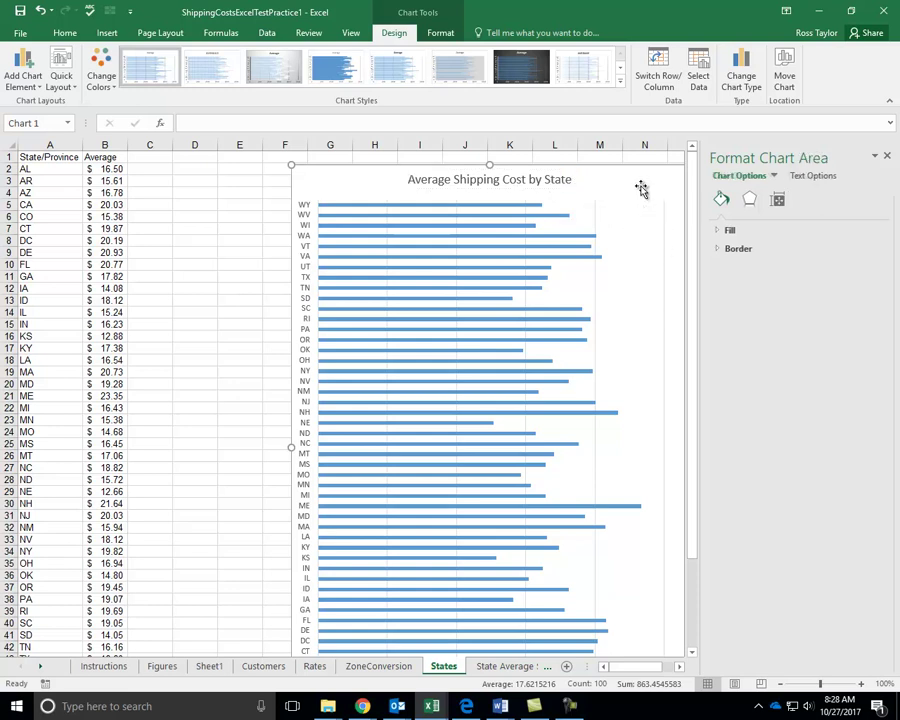
# Widen the bar chart by extending its left edge into column D, then review the chart
pyautogui.scroll(-4, 446, 437)
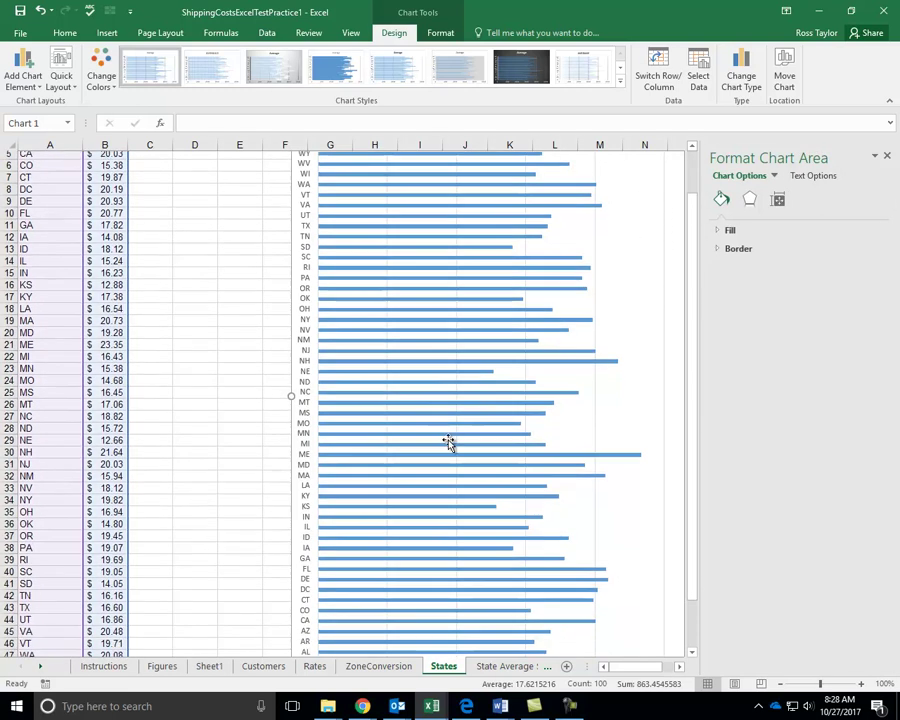
pyautogui.scroll(2, 430, 436)
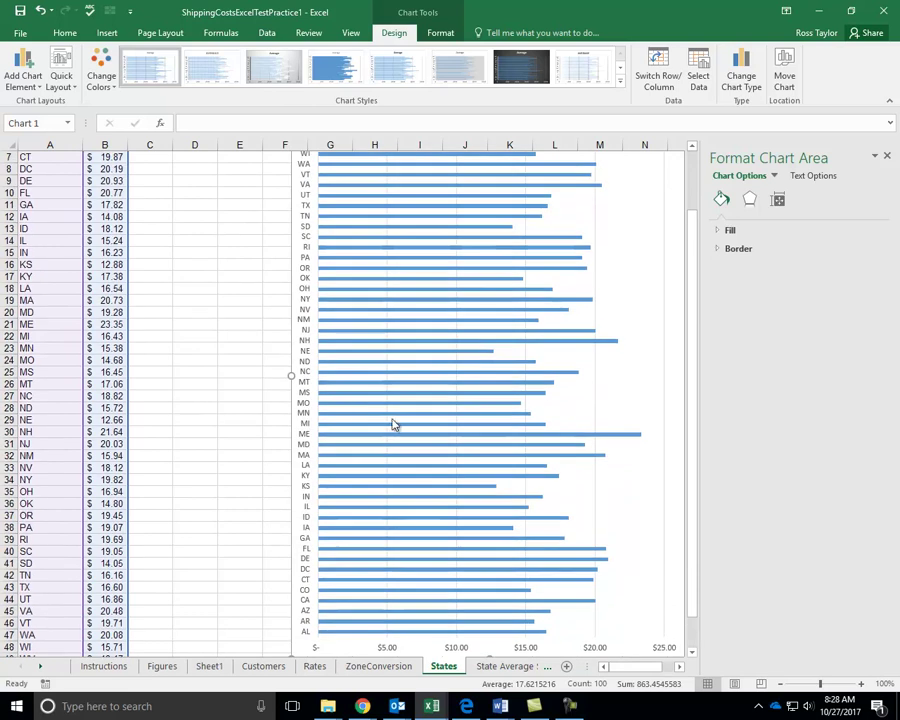
pyautogui.moveTo(288, 373); pyautogui.dragTo(255, 370)
pyautogui.moveTo(200, 370); pyautogui.dragTo(202, 371)
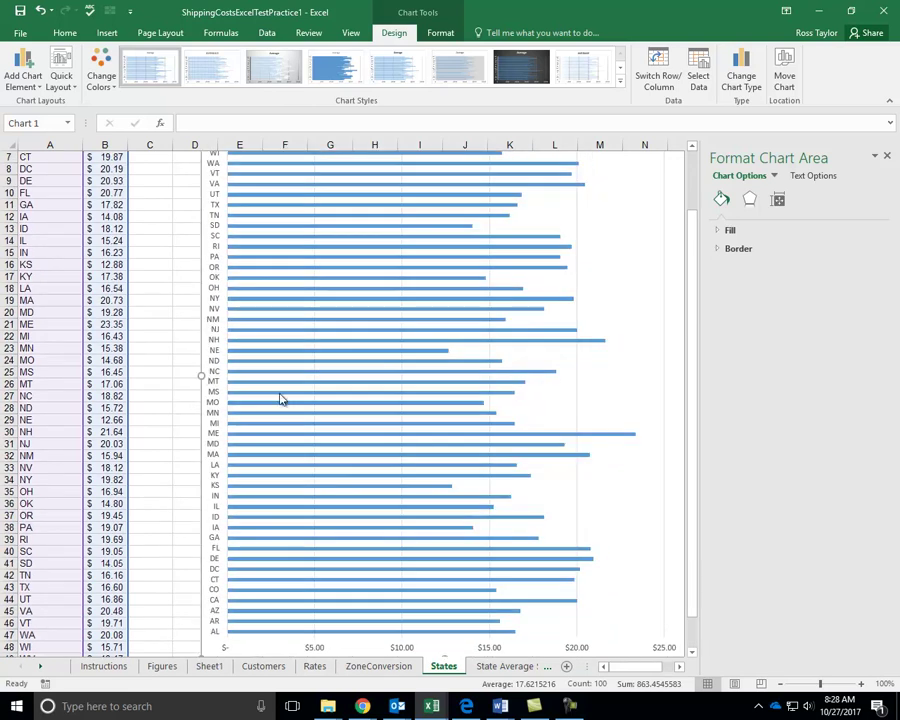
pyautogui.scroll(2, 530, 519)
pyautogui.scroll(-1, 530, 517)
pyautogui.scroll(1, 530, 514)
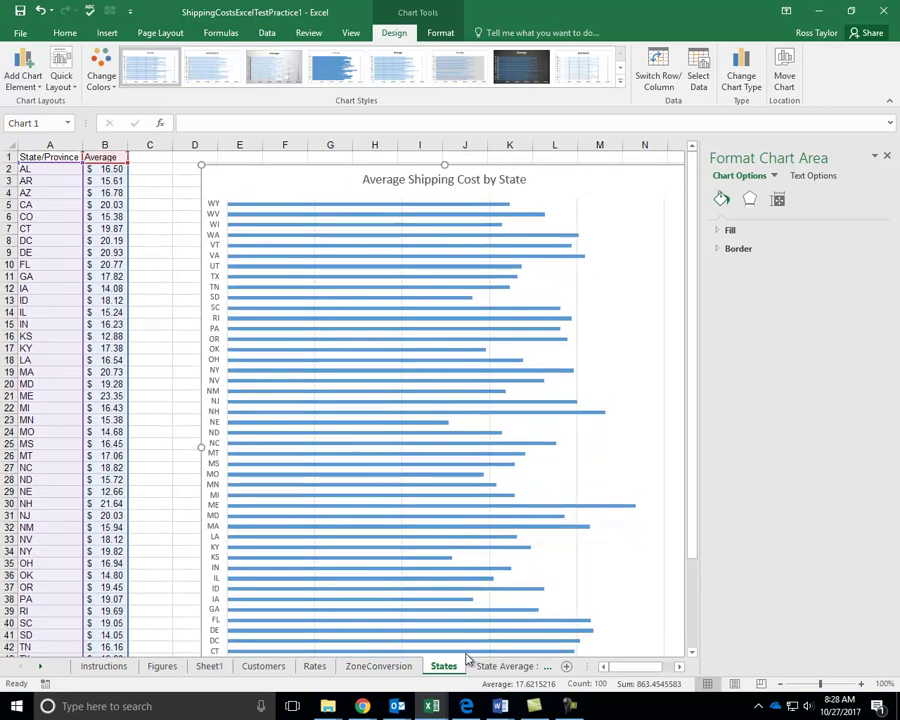
# Cut the bar chart from the States sheet and paste it at A1 of the State Average Shipping Costs sheet
pyautogui.rightClick(276, 165)
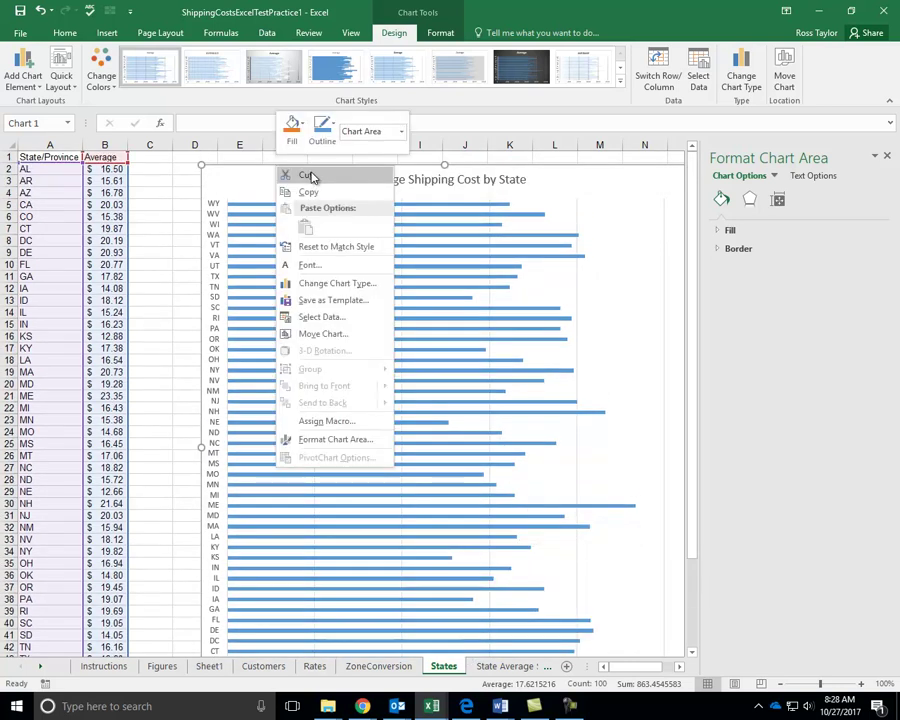
pyautogui.click(288, 119)
pyautogui.click(503, 666)
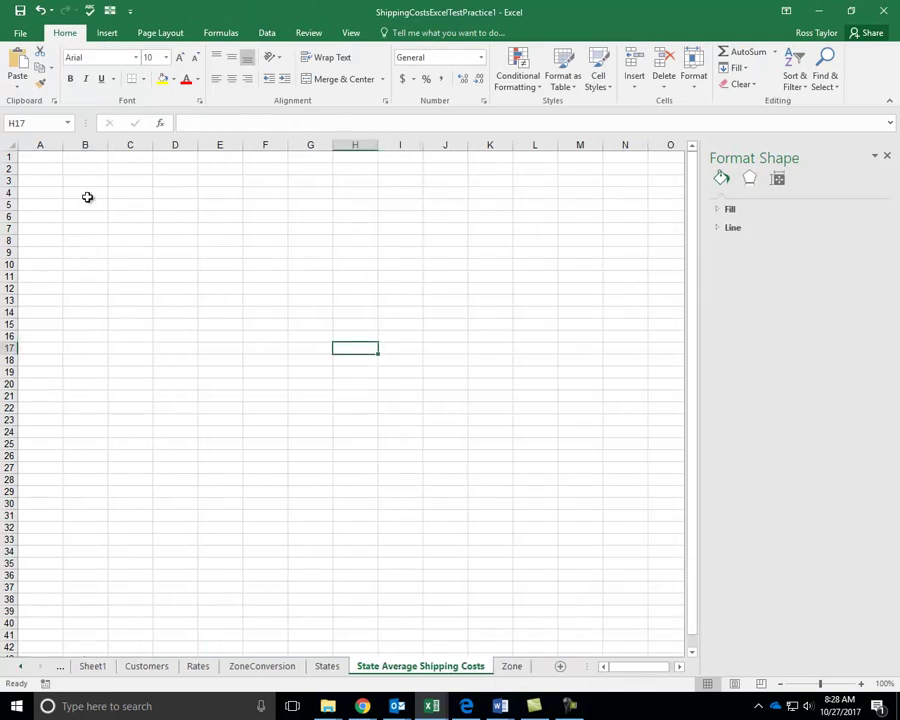
pyautogui.rightClick(34, 160)
pyautogui.click(63, 223)
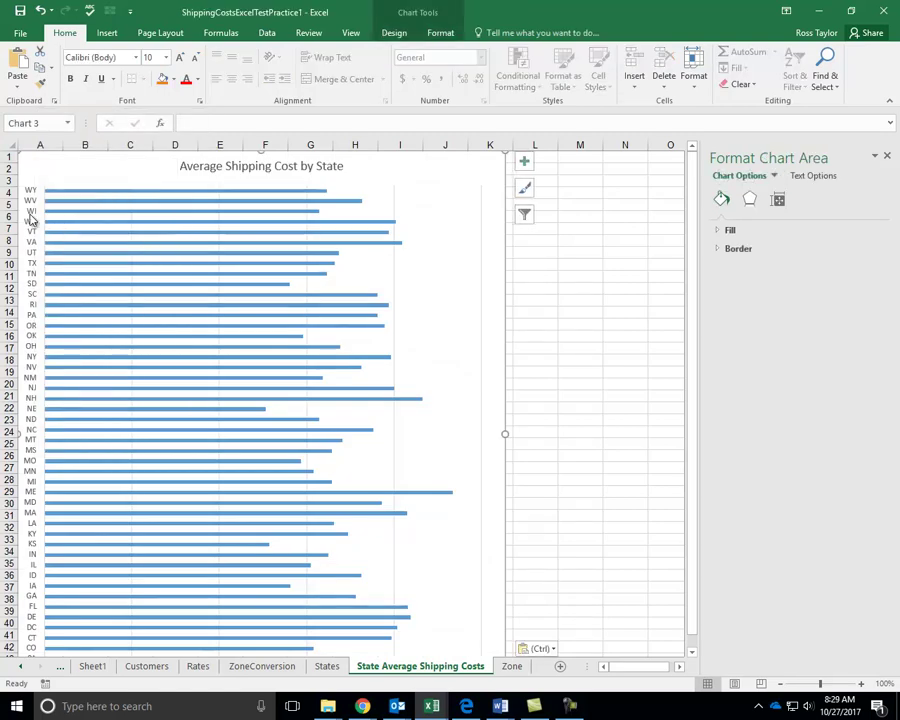
# Put the state categories on the bar chart's vertical axis in reverse order, then collapse the ribbon and deselect the chart
pyautogui.click(31, 219)
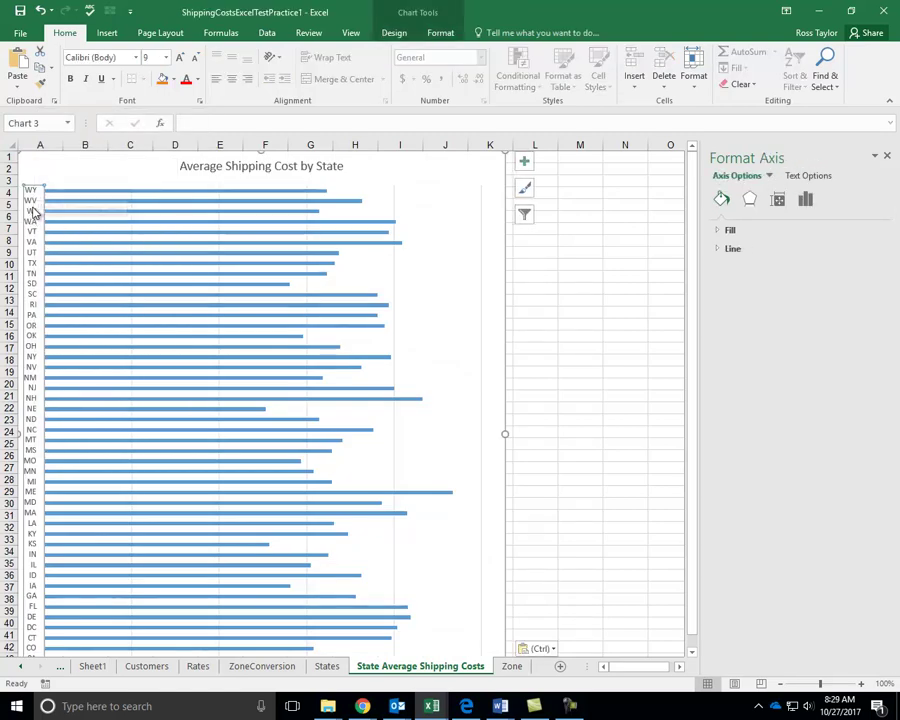
pyautogui.rightClick(32, 213)
pyautogui.click(90, 373)
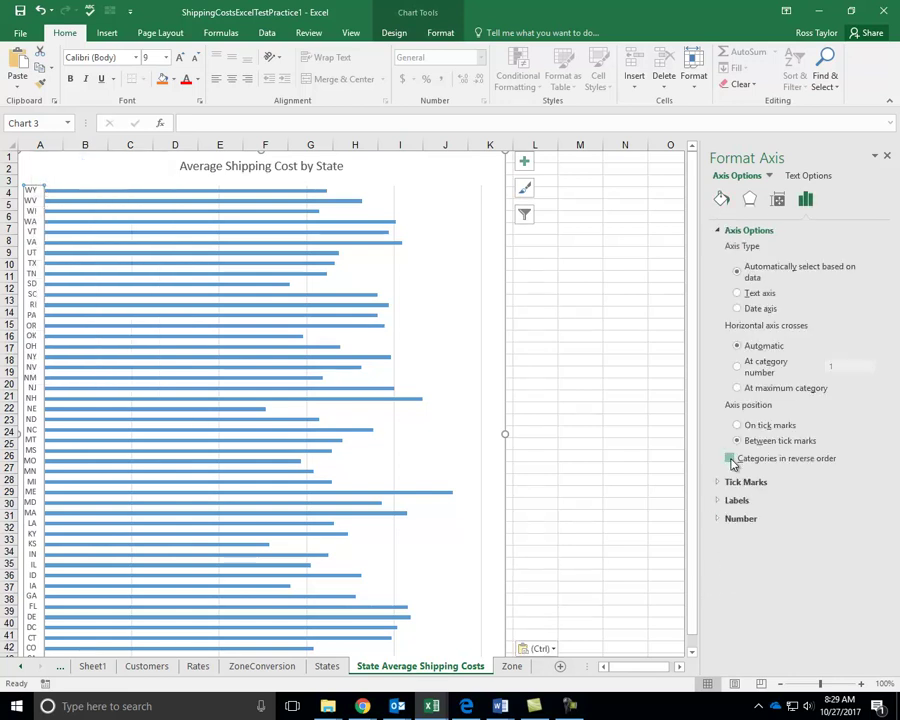
pyautogui.click(730, 459)
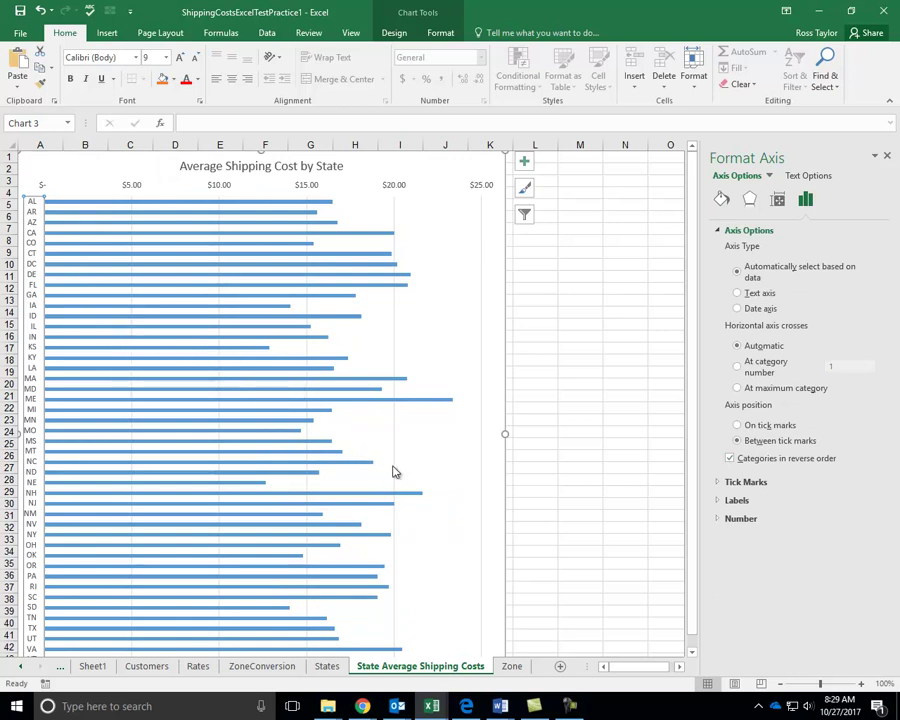
pyautogui.click(889, 102)
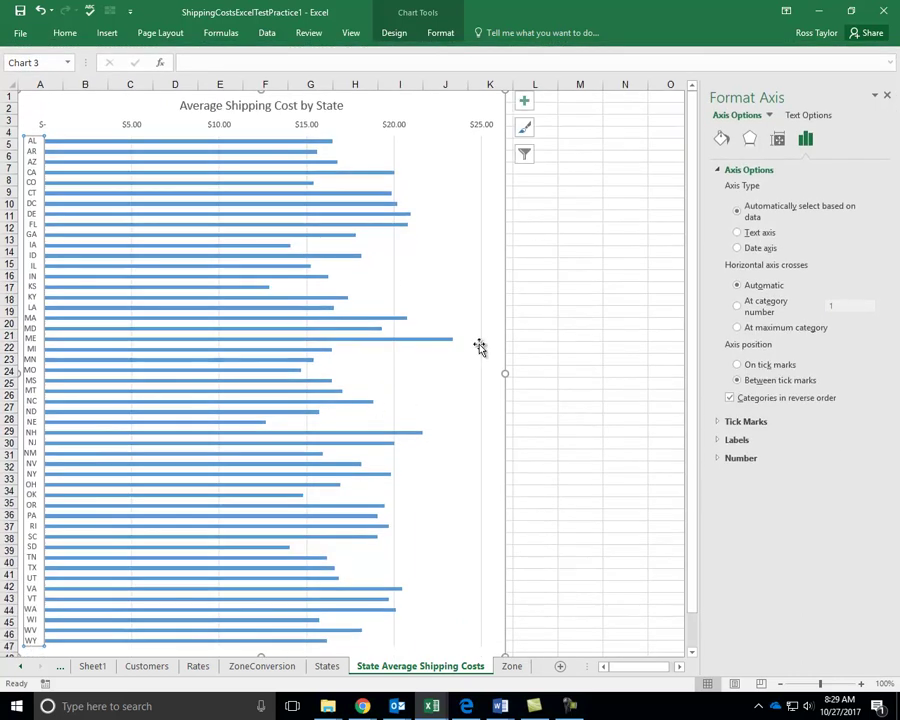
pyautogui.click(578, 300)
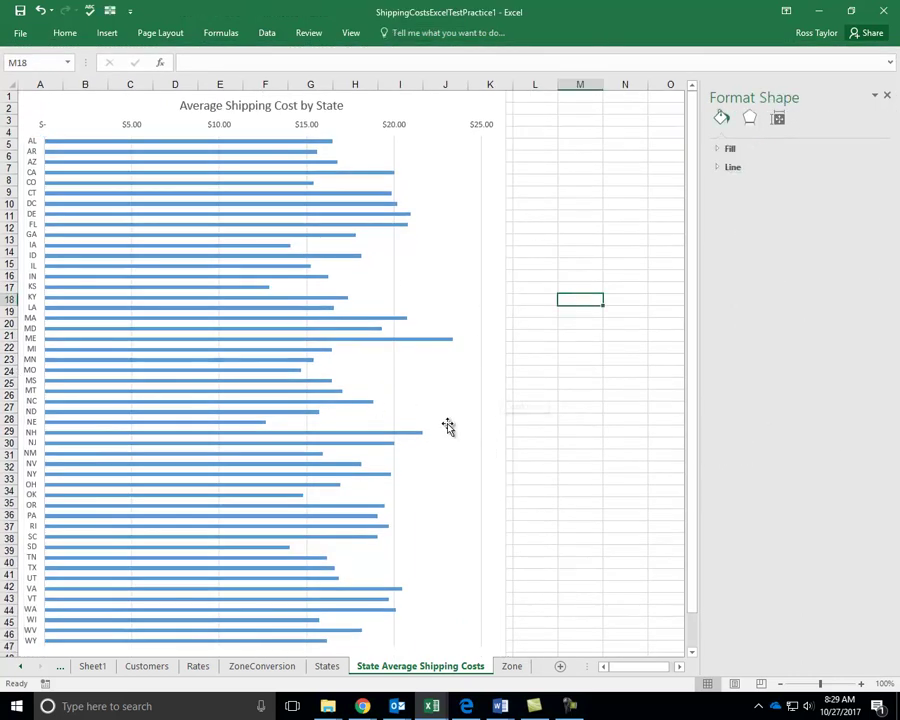
# Widen the bar chart into column L, ending at about row 47, then check its title and cost axis
pyautogui.click(472, 513)
pyautogui.moveTo(504, 652); pyautogui.dragTo(520, 562)
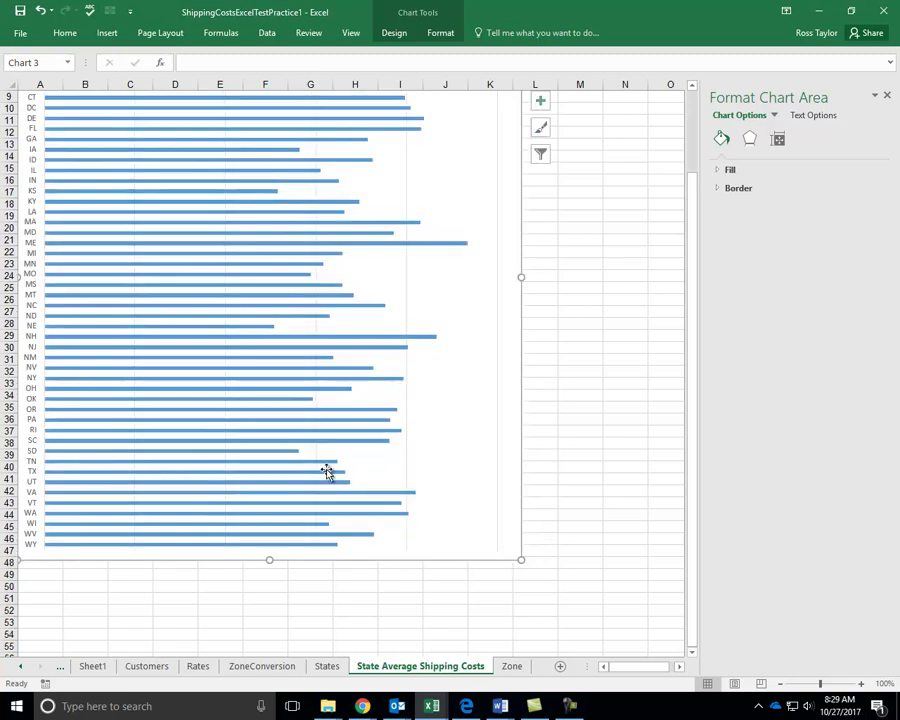
pyautogui.scroll(2, 343, 510)
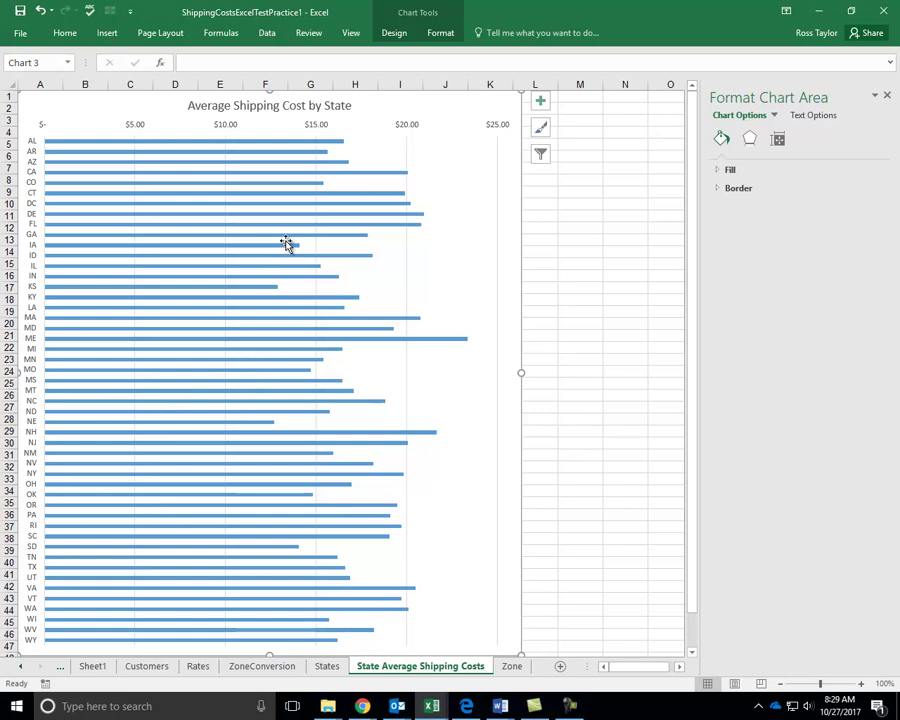
pyautogui.click(250, 105)
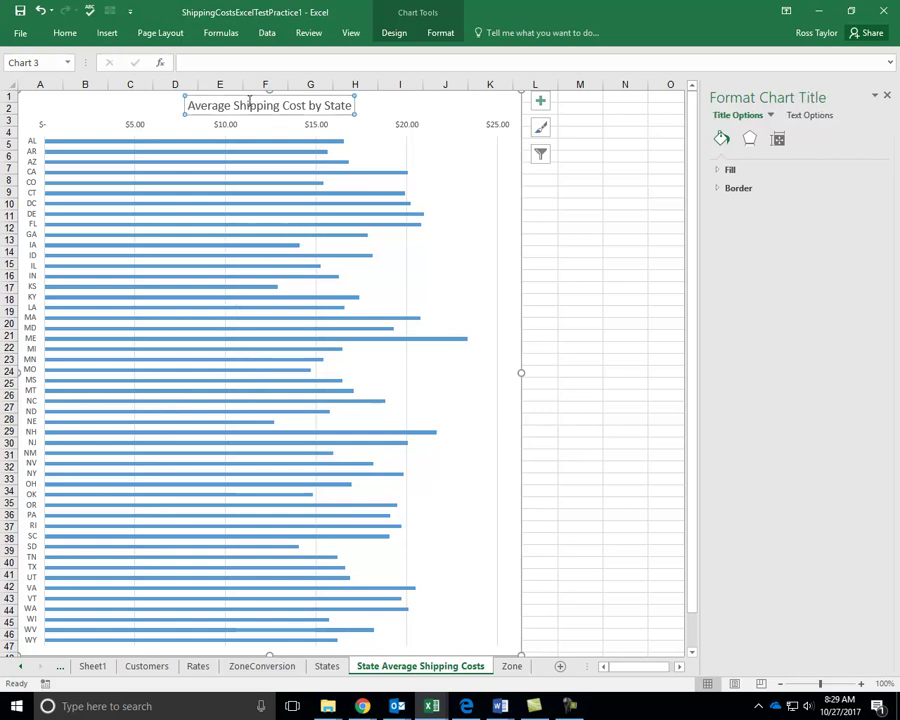
pyautogui.click(227, 128)
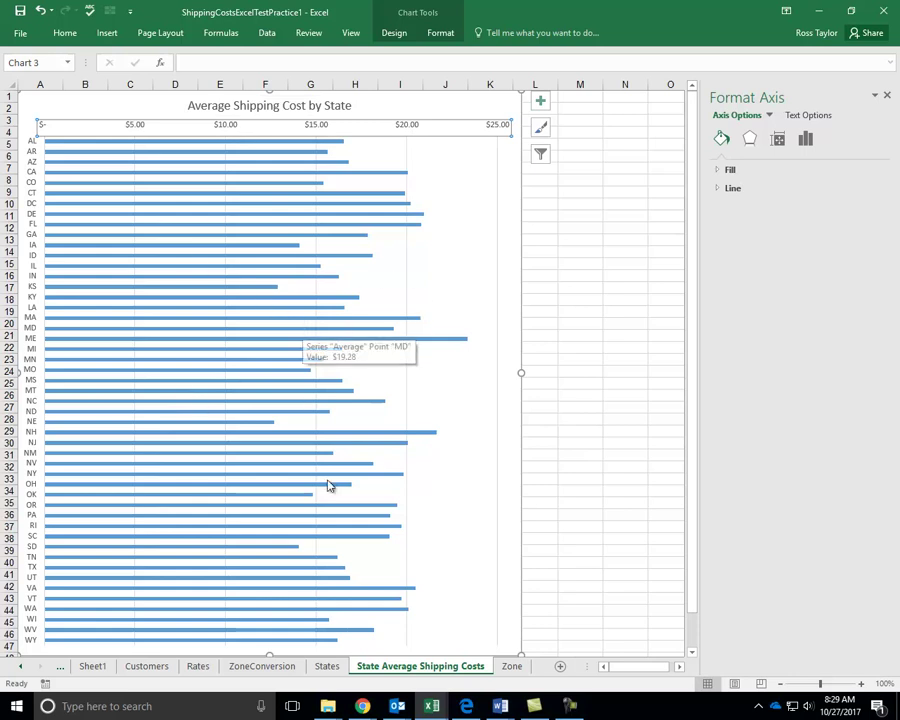
pyautogui.click(631, 408)
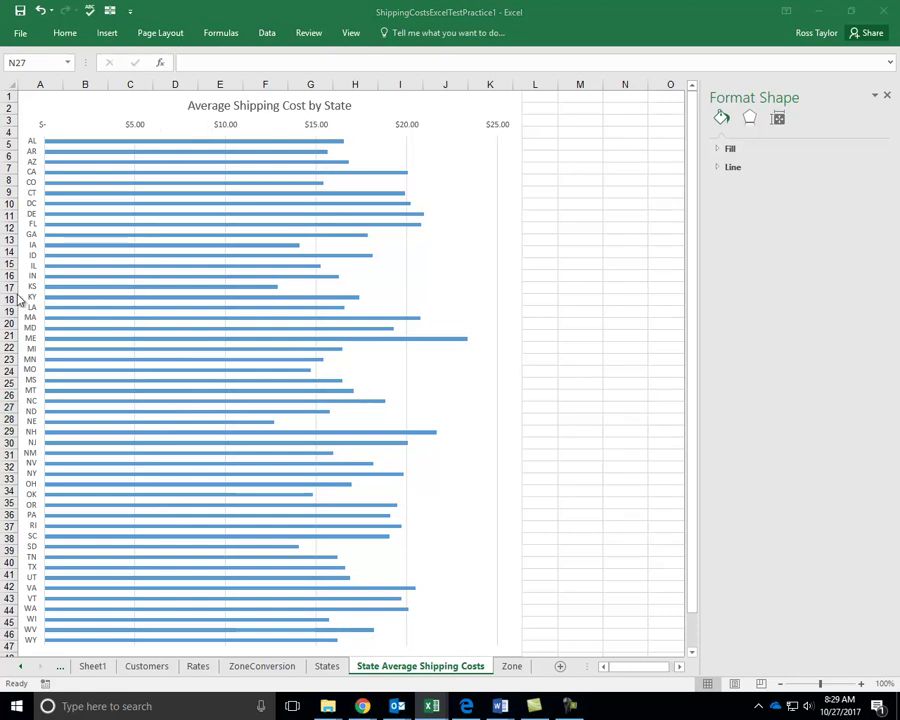
# Bold the State/Province and Average headers in A1:B1 of the States sheet and fit column A to its contents
pyautogui.moveTo(220, 331)
pyautogui.click(326, 671)
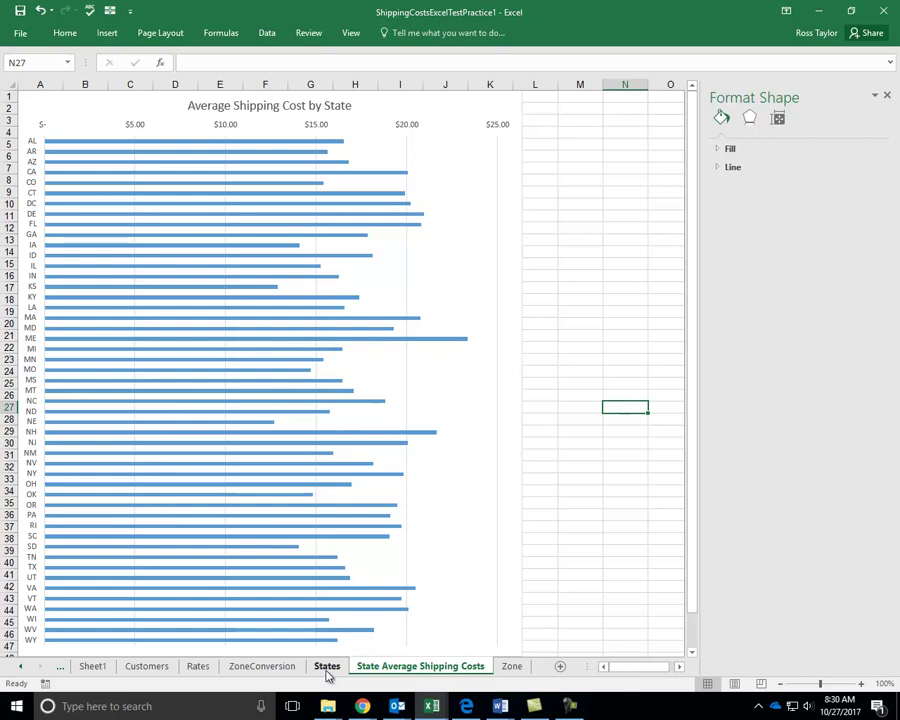
pyautogui.click(326, 671)
pyautogui.moveTo(78, 97); pyautogui.dragTo(104, 96)
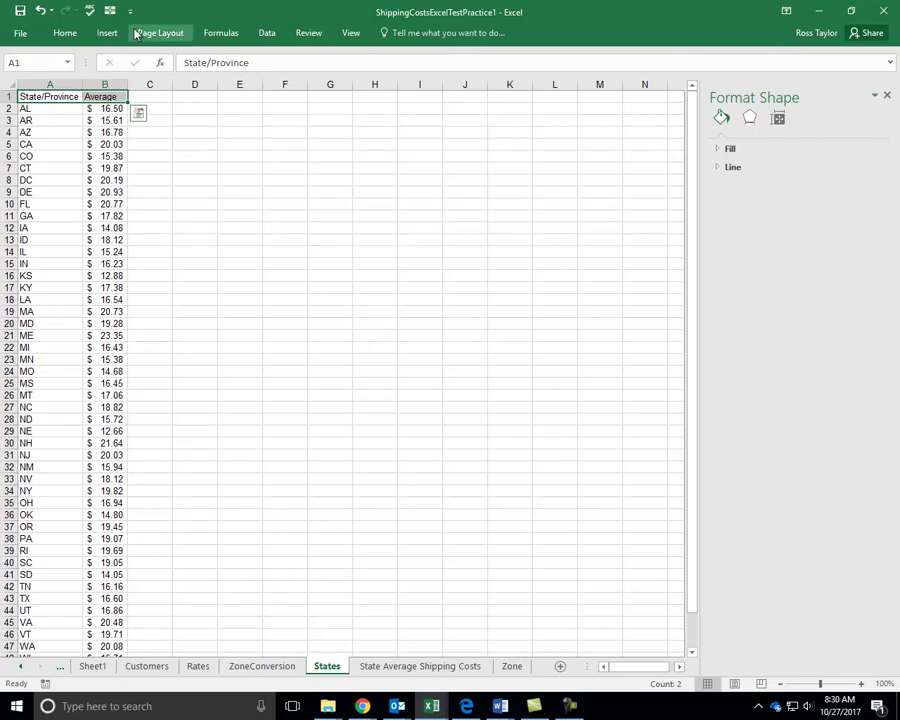
pyautogui.click(66, 34)
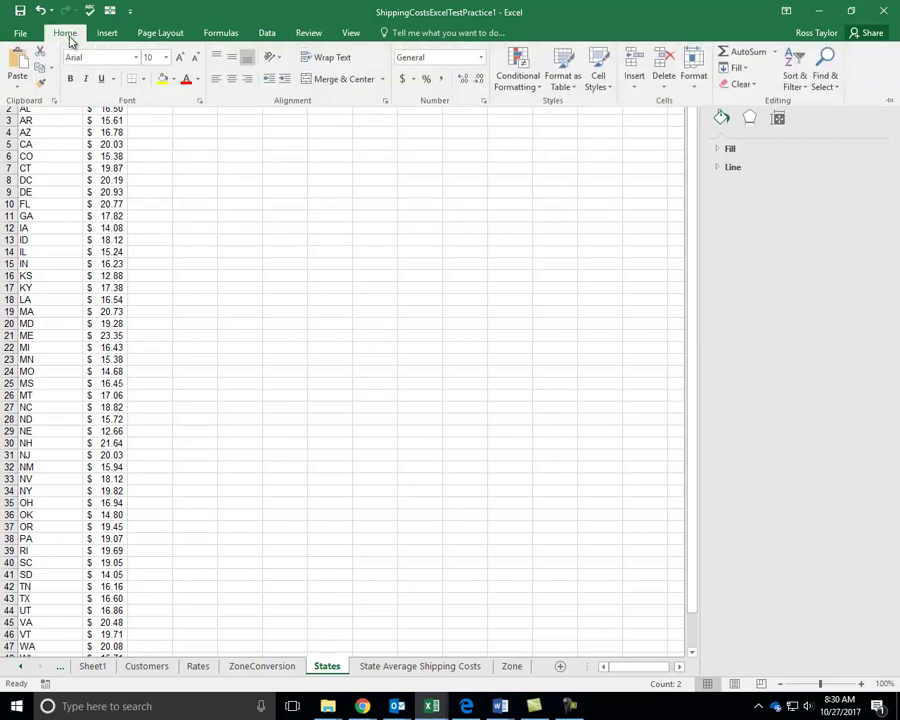
pyautogui.click(889, 100)
pyautogui.click(70, 79)
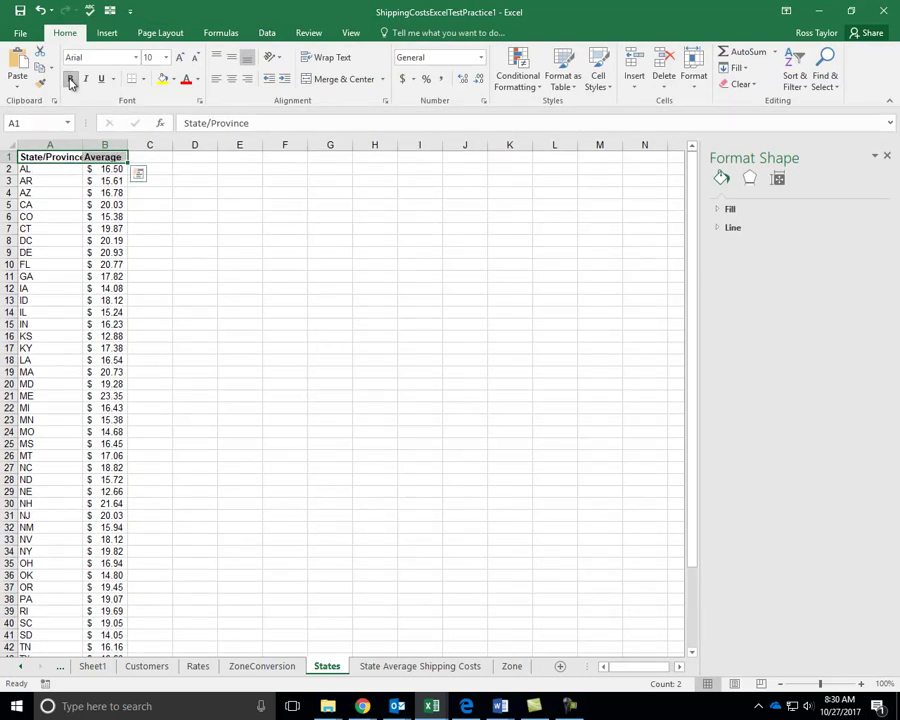
pyautogui.doubleClick(83, 145)
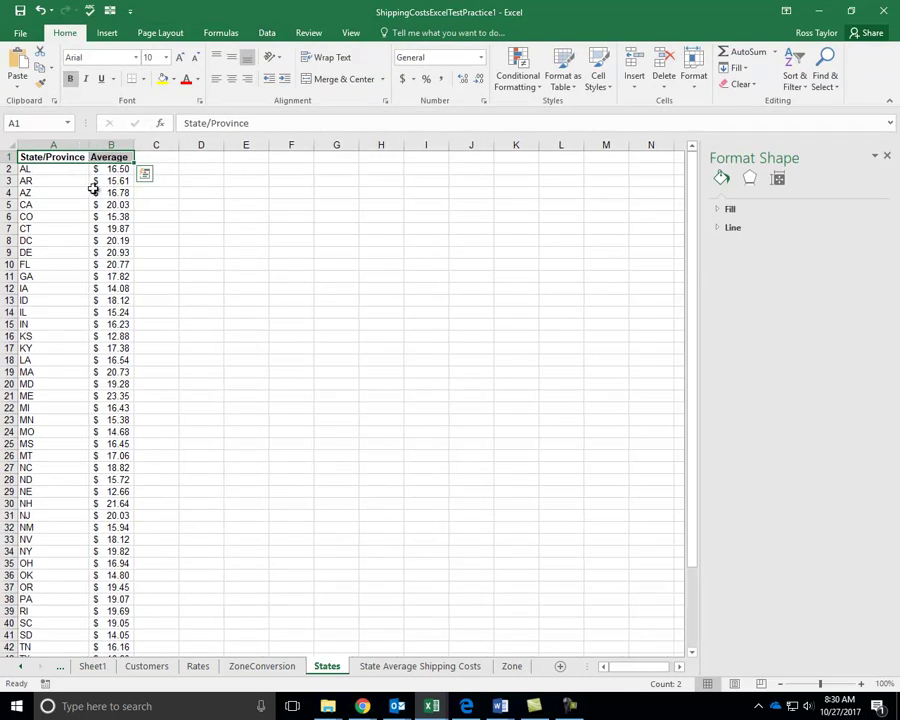
# Review the averages on the States sheet, then view the chart on State Average Shipping Costs at 90% zoom
pyautogui.click(107, 216)
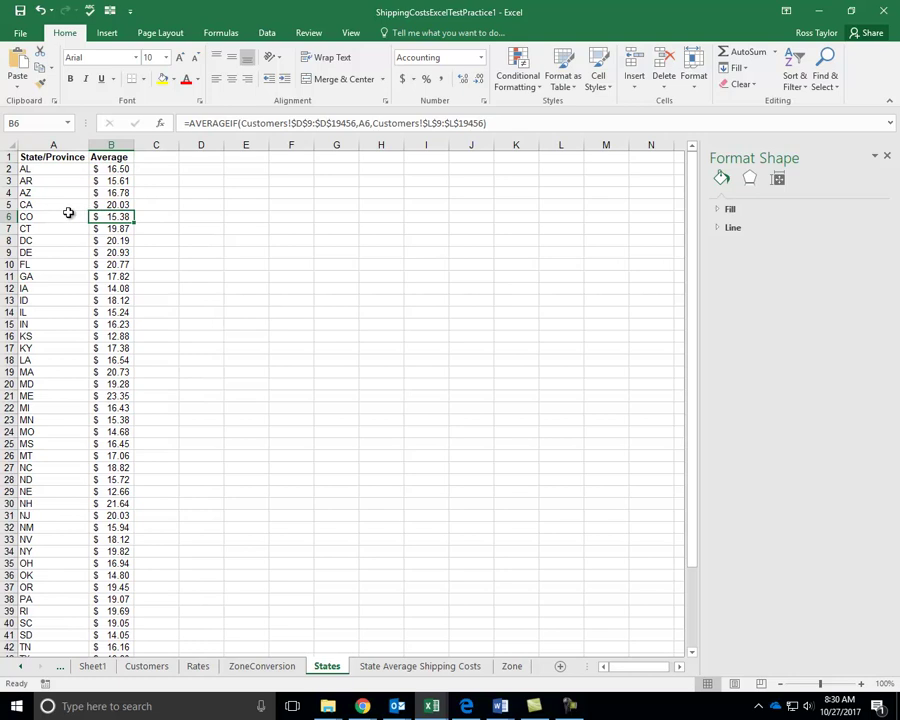
pyautogui.scroll(-15, 69, 213)
pyautogui.scroll(15, 69, 213)
pyautogui.click(69, 212)
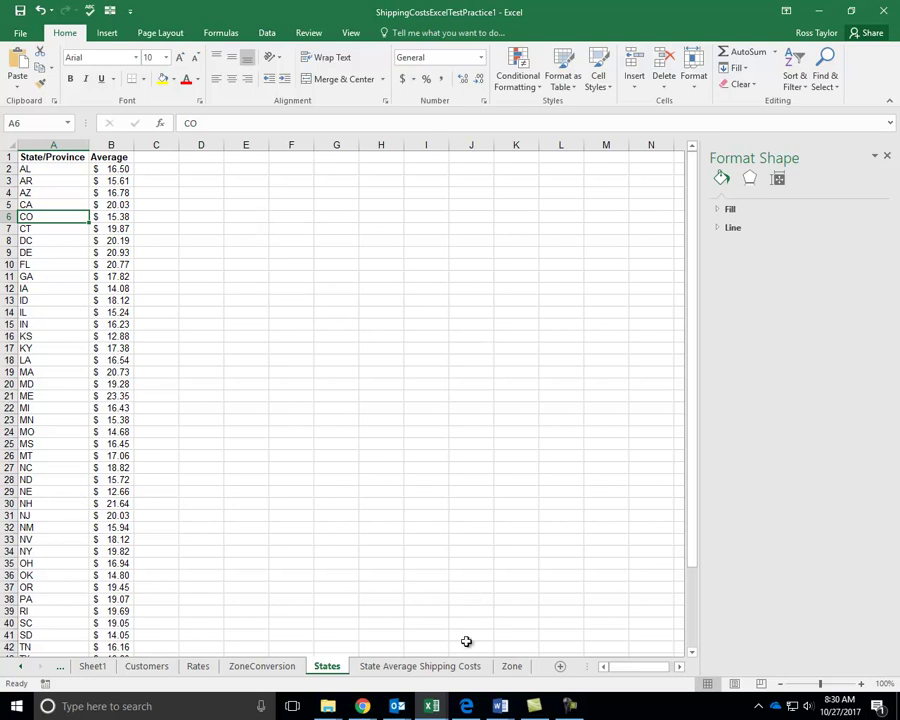
pyautogui.click(450, 670)
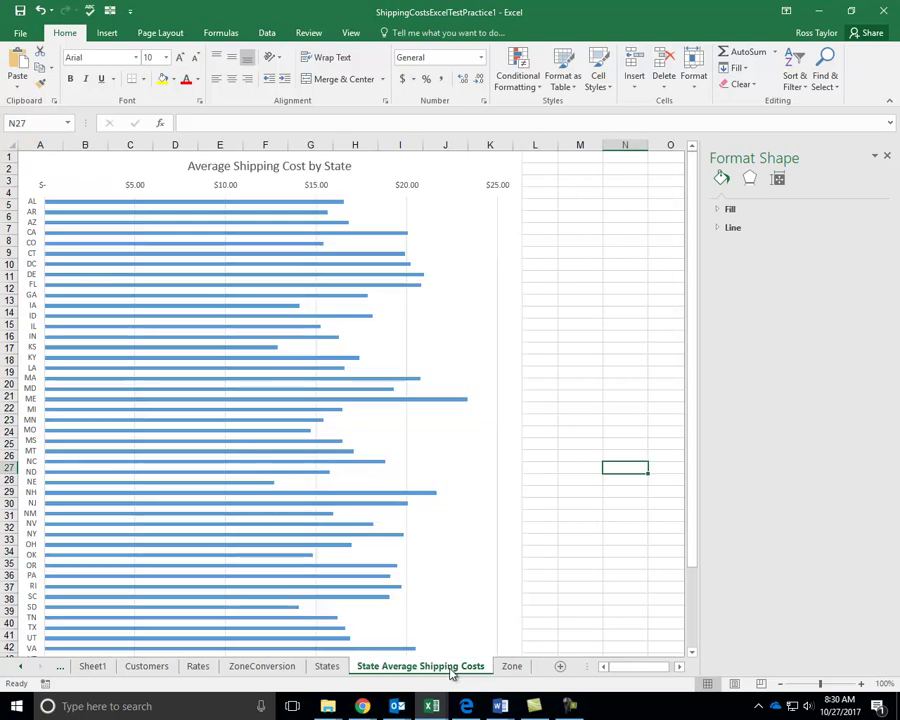
pyautogui.click(780, 684)
pyautogui.click(780, 684)
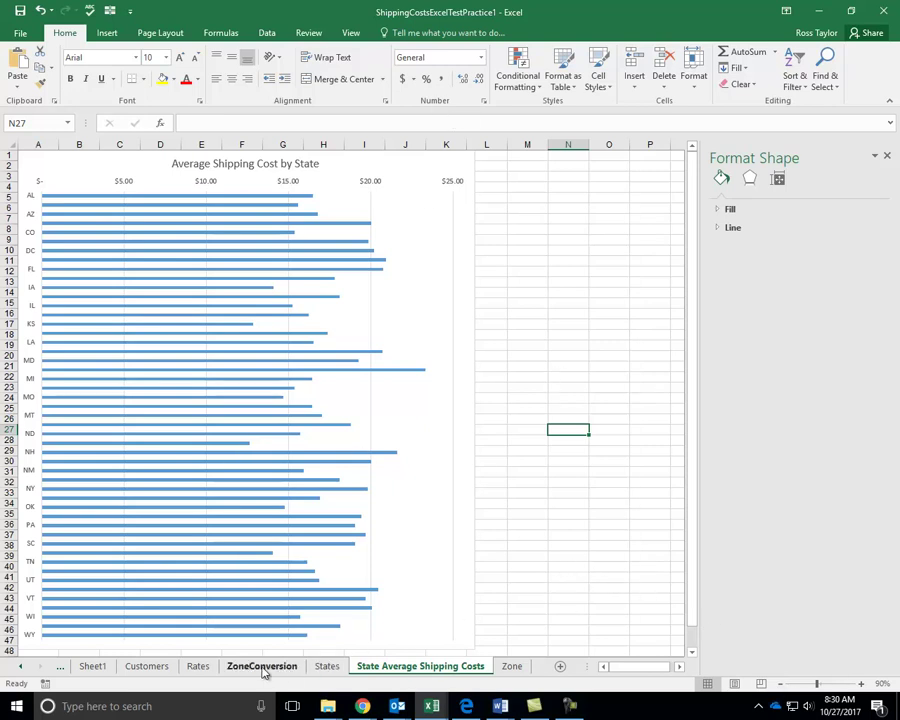
# Move the Rates and ZoneConversion sheets to the end of the workbook, after Zone
pyautogui.click(150, 667)
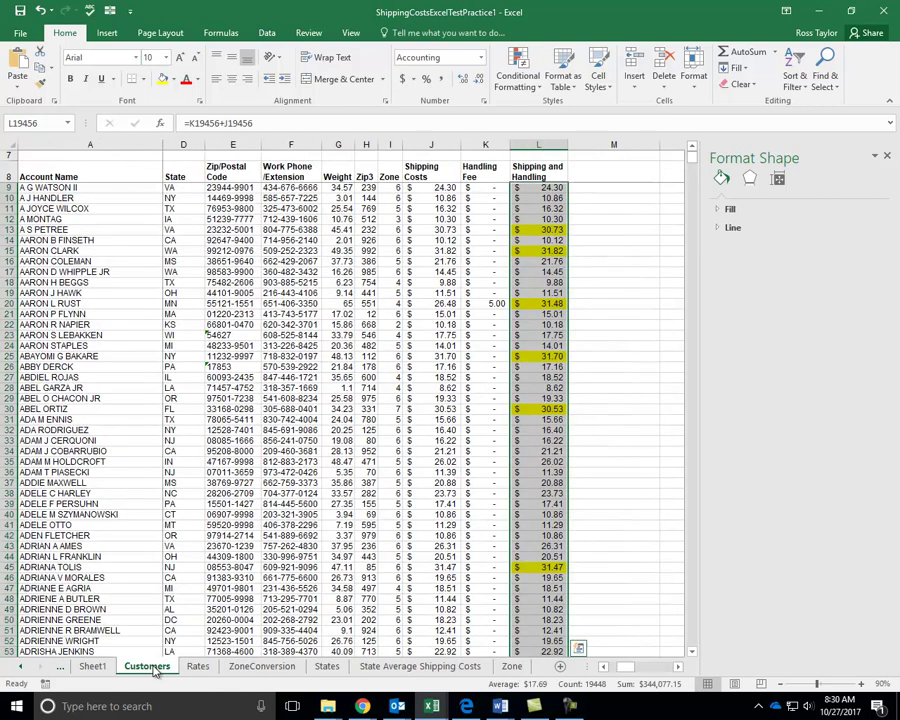
pyautogui.click(200, 668)
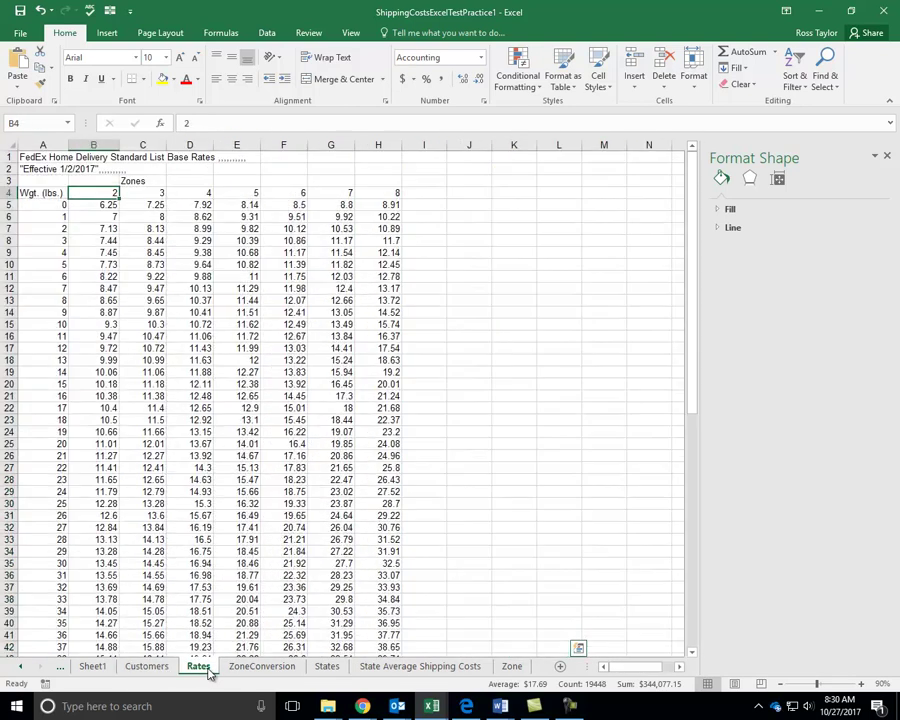
pyautogui.moveTo(535, 672); pyautogui.dragTo(532, 674)
pyautogui.click(249, 672)
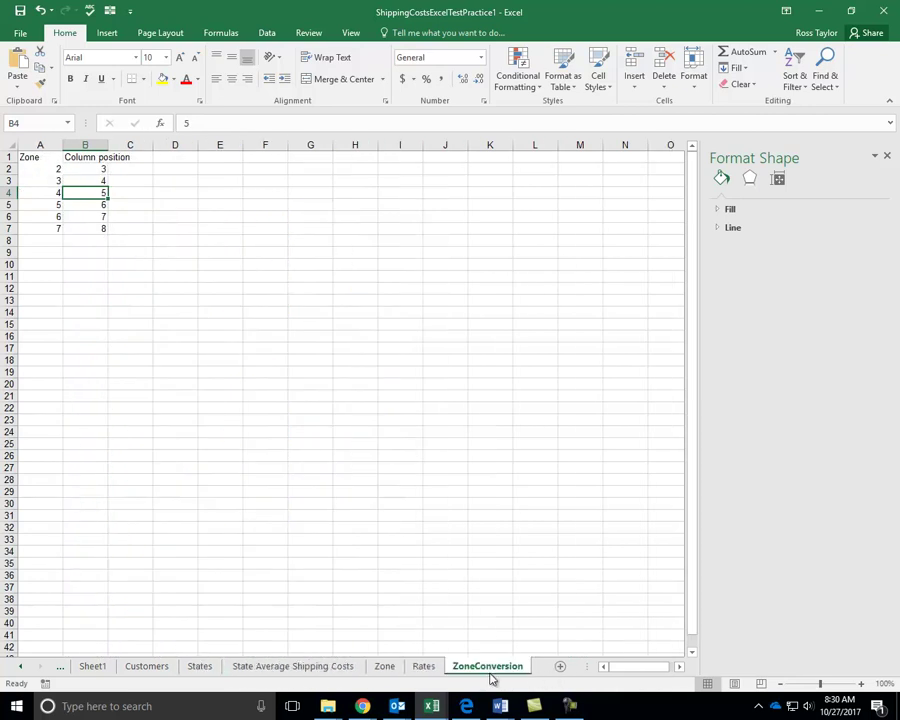
# Move Sheet1 to the end of the workbook and rename it "Pivot"
pyautogui.click(92, 666)
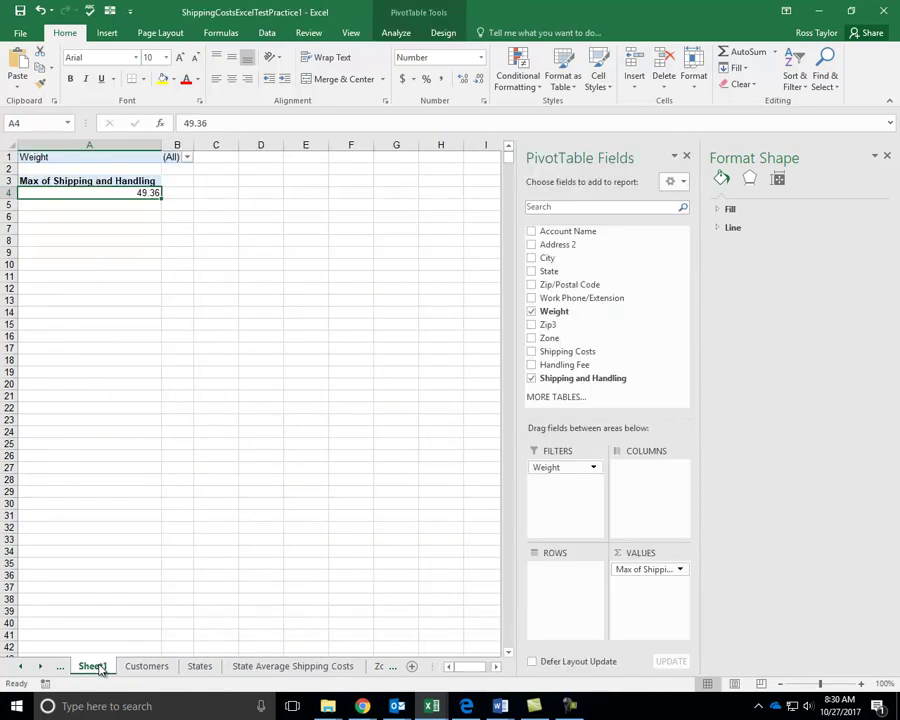
pyautogui.moveTo(92, 669)
pyautogui.mouseDown()
pyautogui.moveTo(403, 662)
pyautogui.moveTo(394, 670)
pyautogui.mouseUp()
pyautogui.doubleClick(260, 666)
pyautogui.write('Pivot')
pyautogui.press('Return')
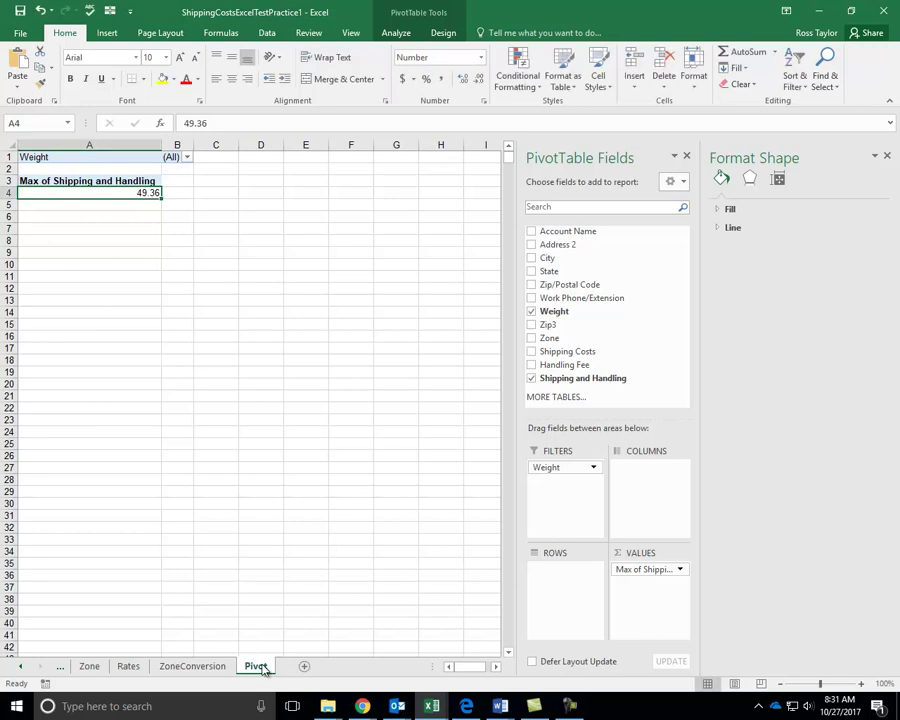
# Move the Figures sheet to the end of the workbook, after Pivot
pyautogui.click(17, 666)
pyautogui.click(17, 666)
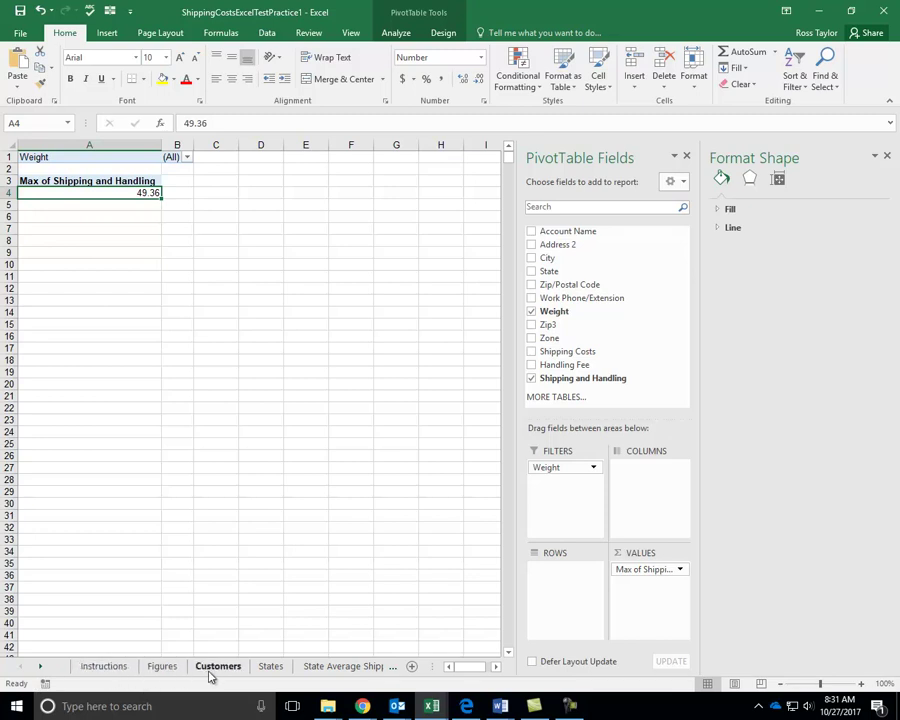
pyautogui.click(164, 670)
pyautogui.click(395, 669)
pyautogui.click(395, 669)
pyautogui.click(395, 669)
pyautogui.click(391, 667)
pyautogui.click(391, 667)
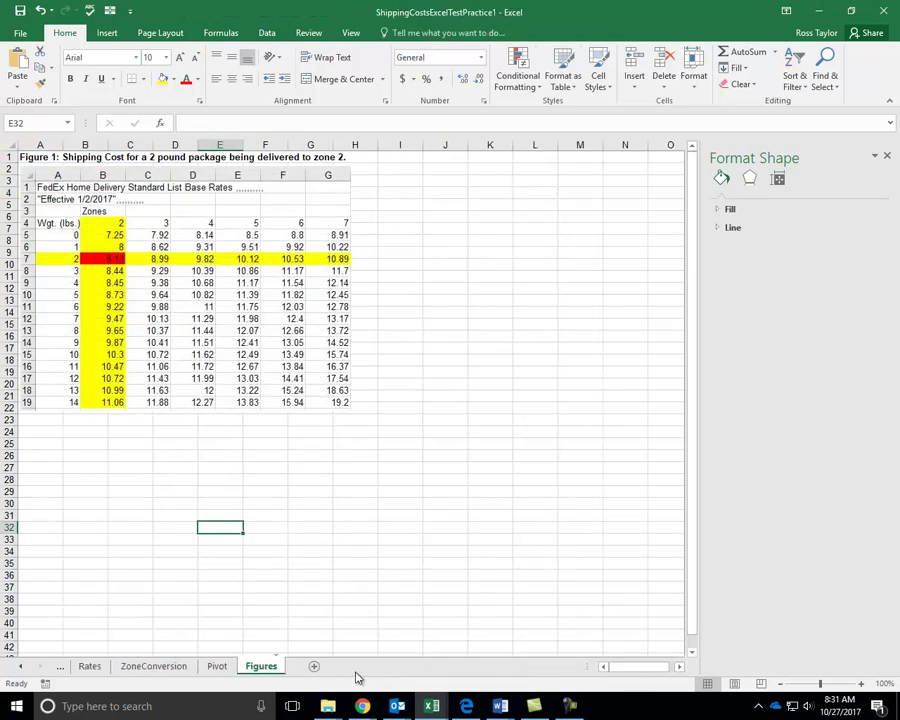
# Unfreeze the panes on the Customers sheet and return to cell A1
pyautogui.click(20, 666)
pyautogui.click(20, 666)
pyautogui.click(20, 666)
pyautogui.click(20, 666)
pyautogui.click(20, 666)
pyautogui.click(20, 666)
pyautogui.click(101, 667)
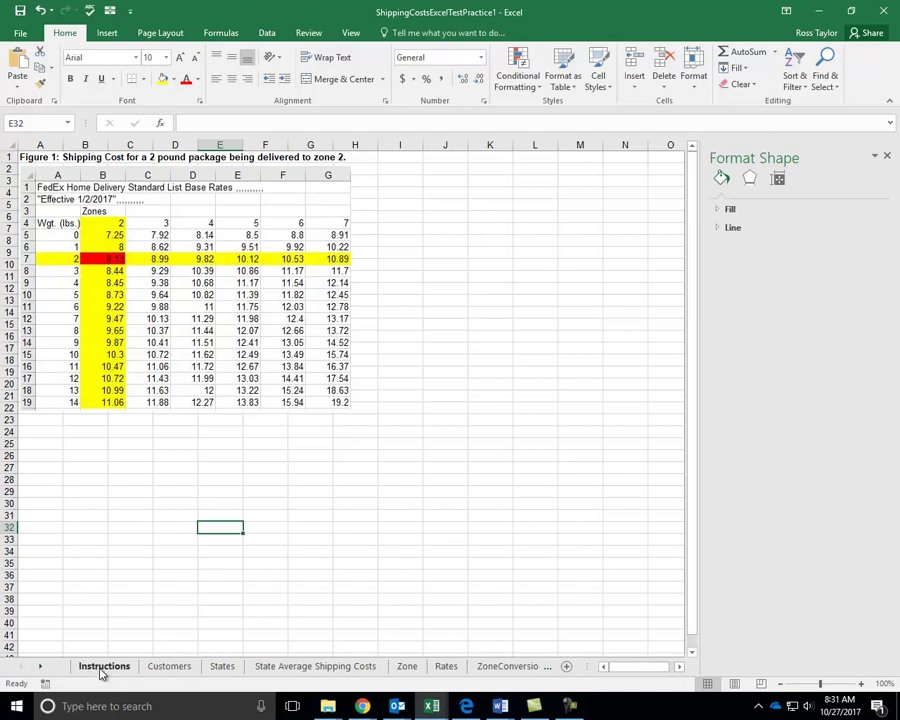
pyautogui.click(167, 668)
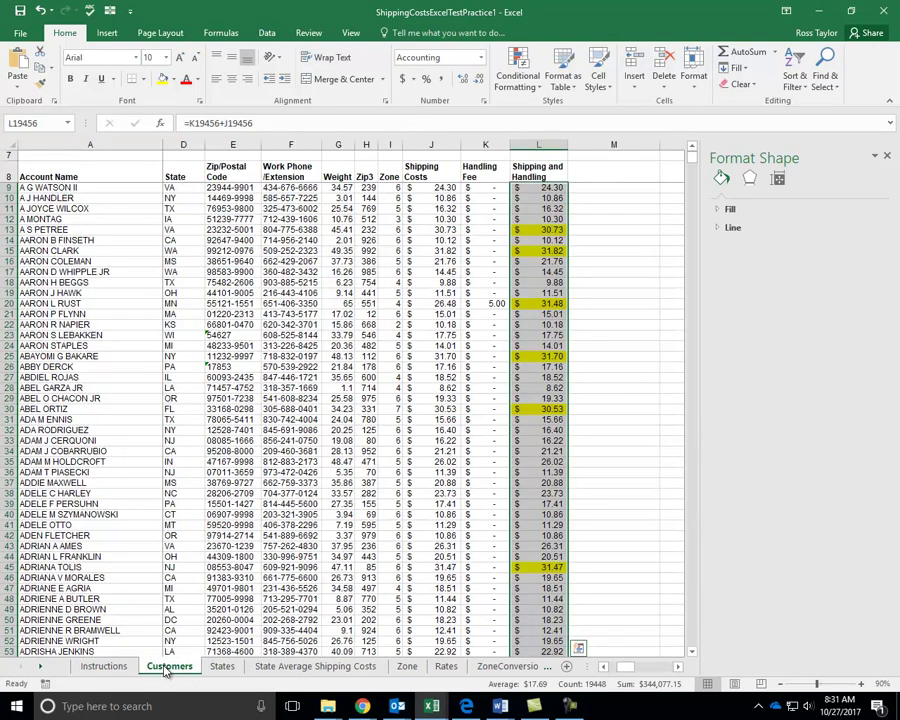
pyautogui.click(225, 566)
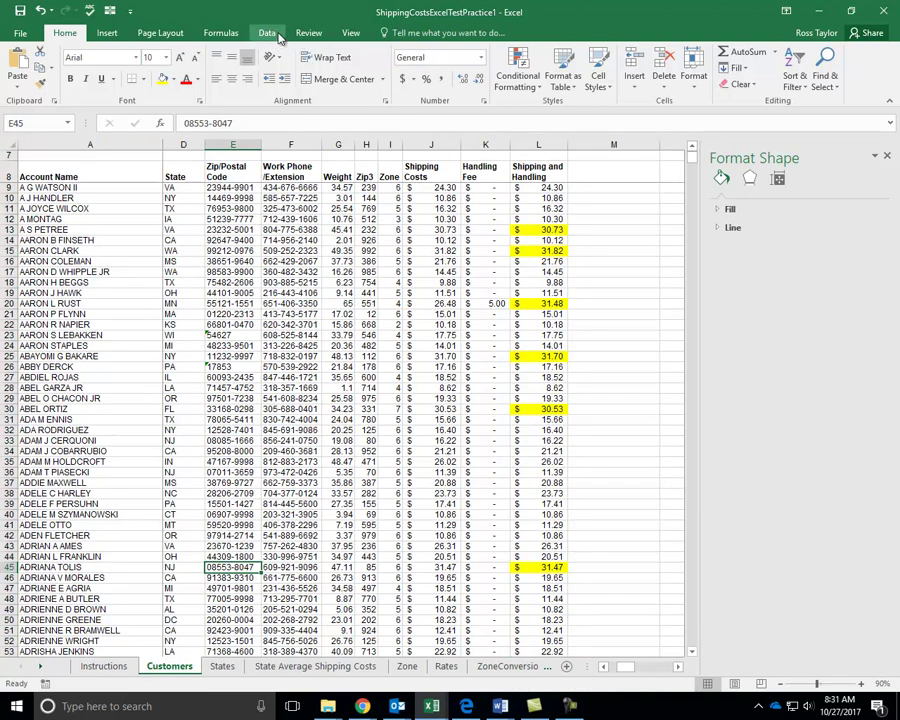
pyautogui.click(351, 35)
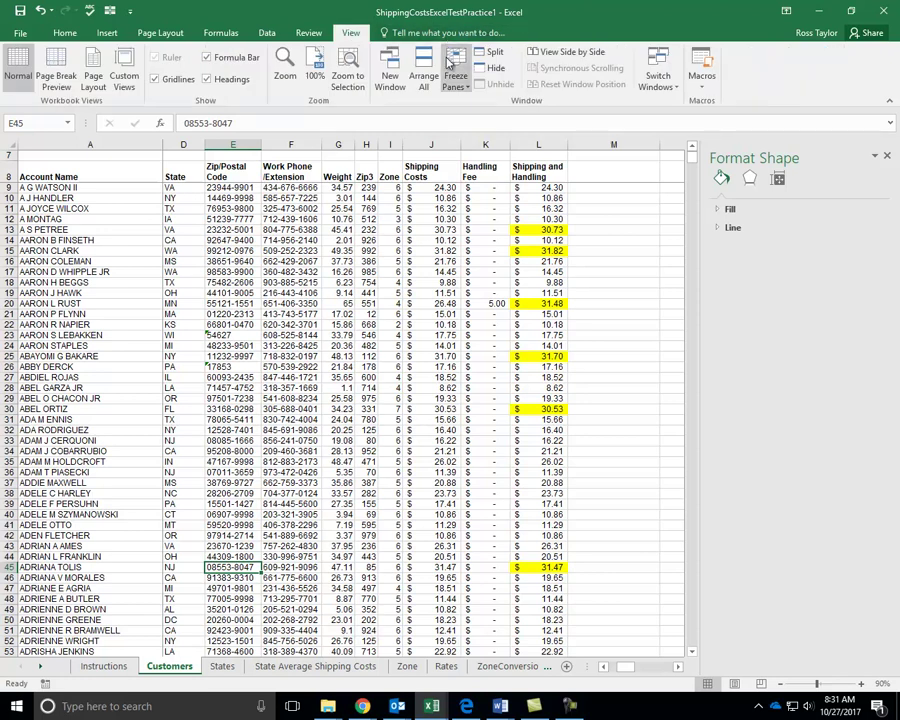
pyautogui.click(455, 78)
pyautogui.click(470, 90)
pyautogui.click(491, 325)
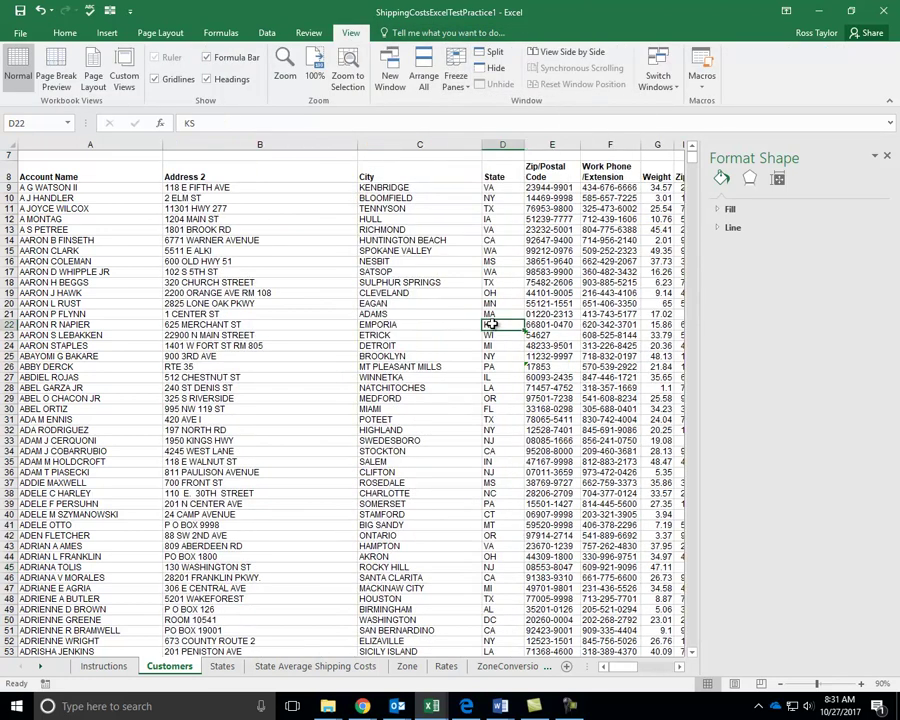
pyautogui.hotkey('ctrl', 'Home')
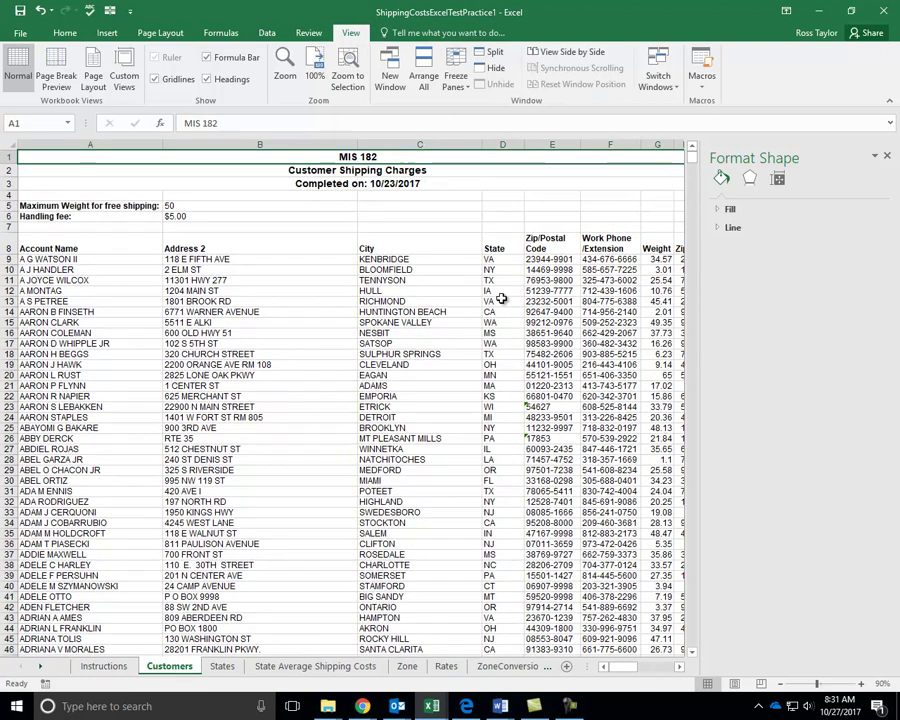
# Close the Format Shape pane and unmerge the "MIS 182" title in row 1 of the Customers sheet
pyautogui.click(887, 157)
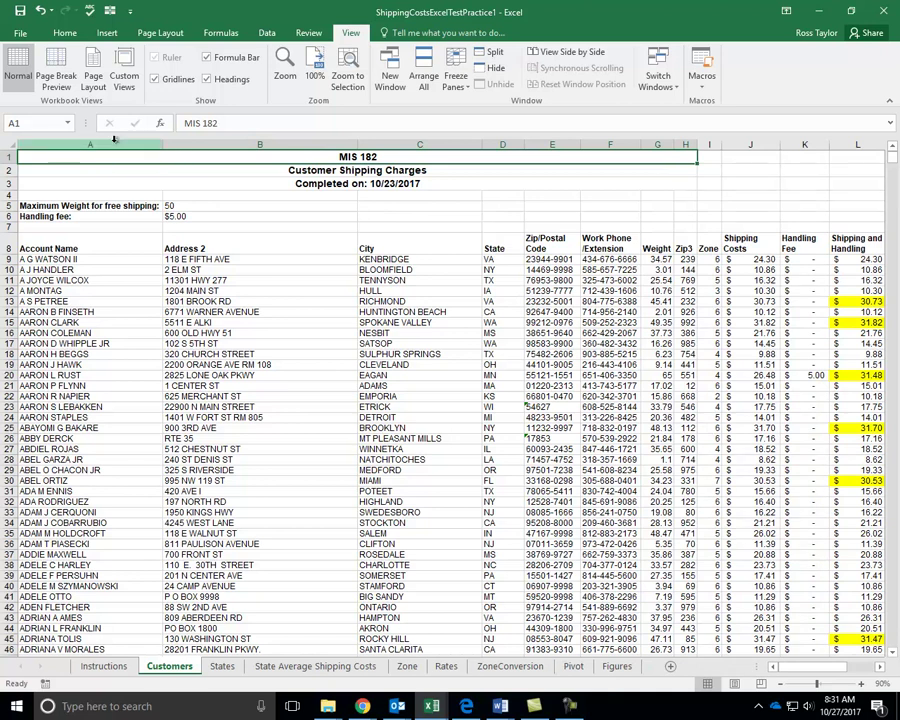
pyautogui.click(65, 33)
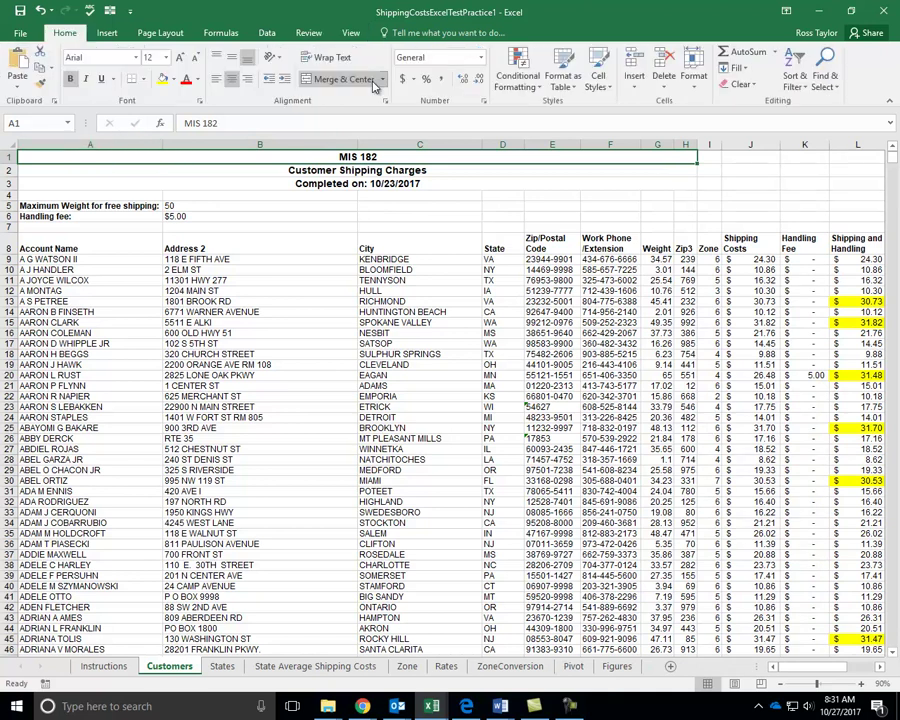
pyautogui.click(340, 79)
pyautogui.click(225, 172)
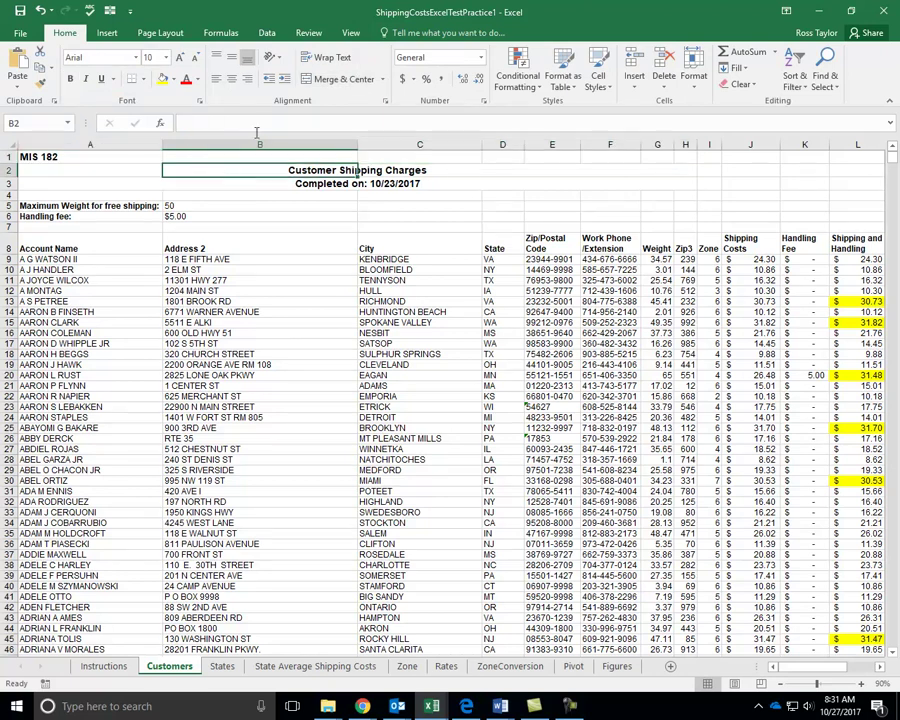
# Centre the "MIS 182" title across A1:L1 on the Customers sheet with Center Across Selection, without merging the cells
pyautogui.click(114, 170)
pyautogui.moveTo(110, 160); pyautogui.dragTo(528, 140)
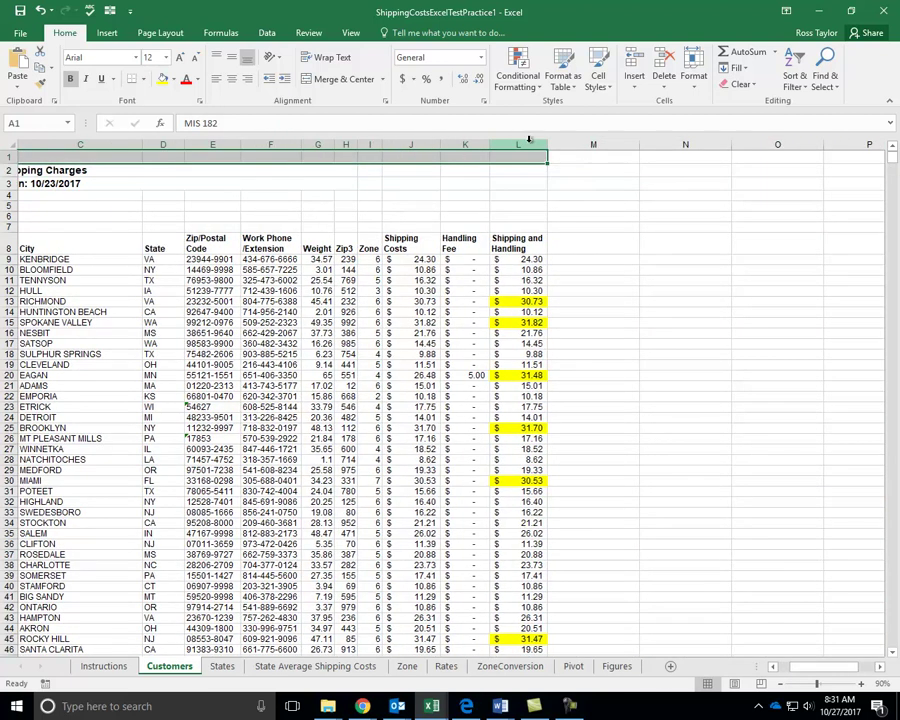
pyautogui.click(385, 102)
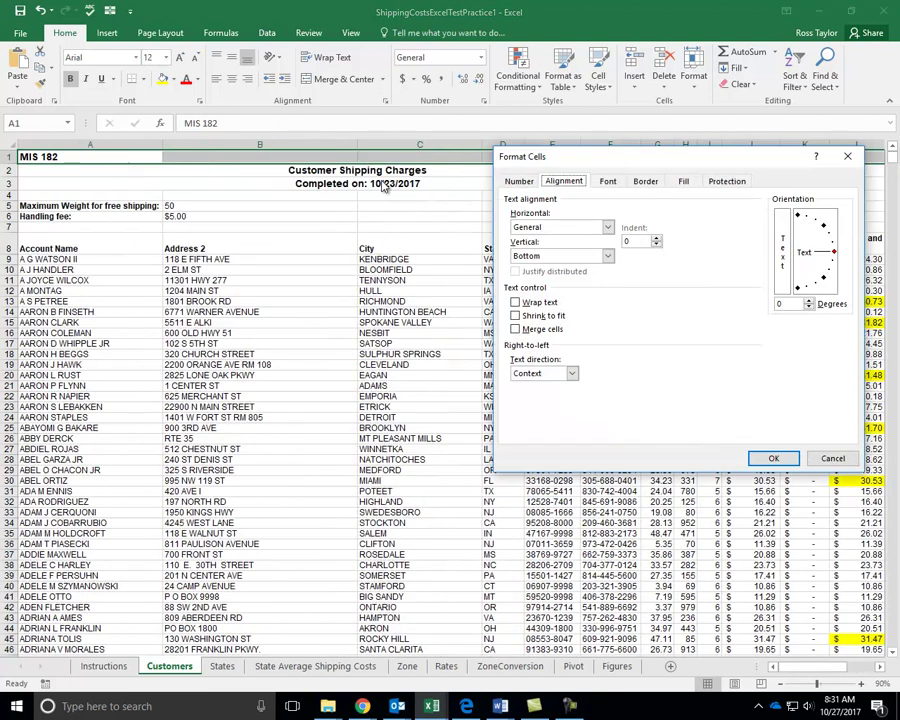
pyautogui.click(607, 227)
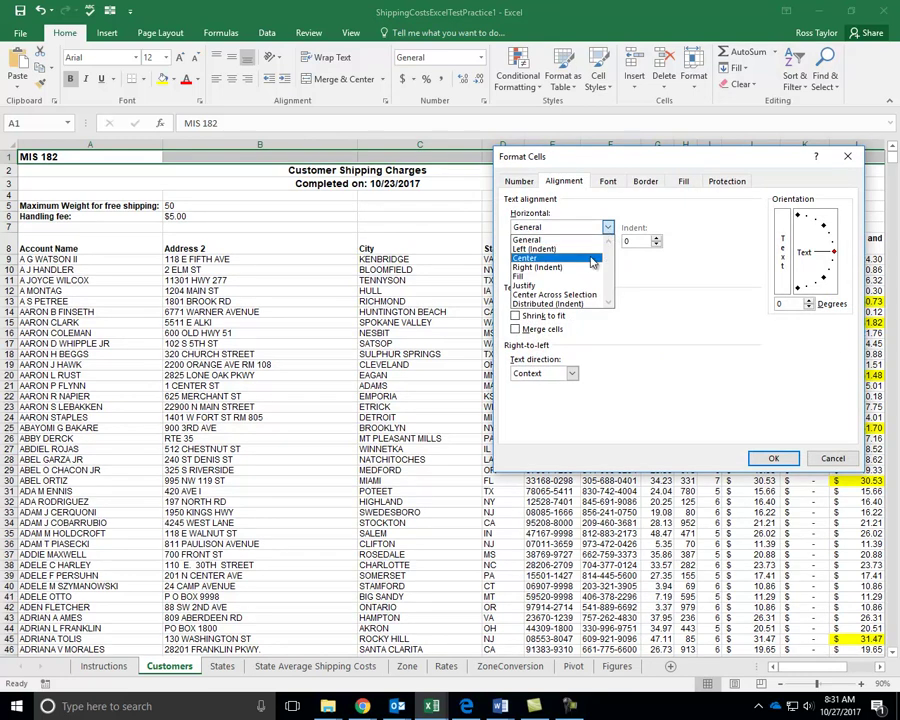
pyautogui.click(560, 336)
pyautogui.click(773, 458)
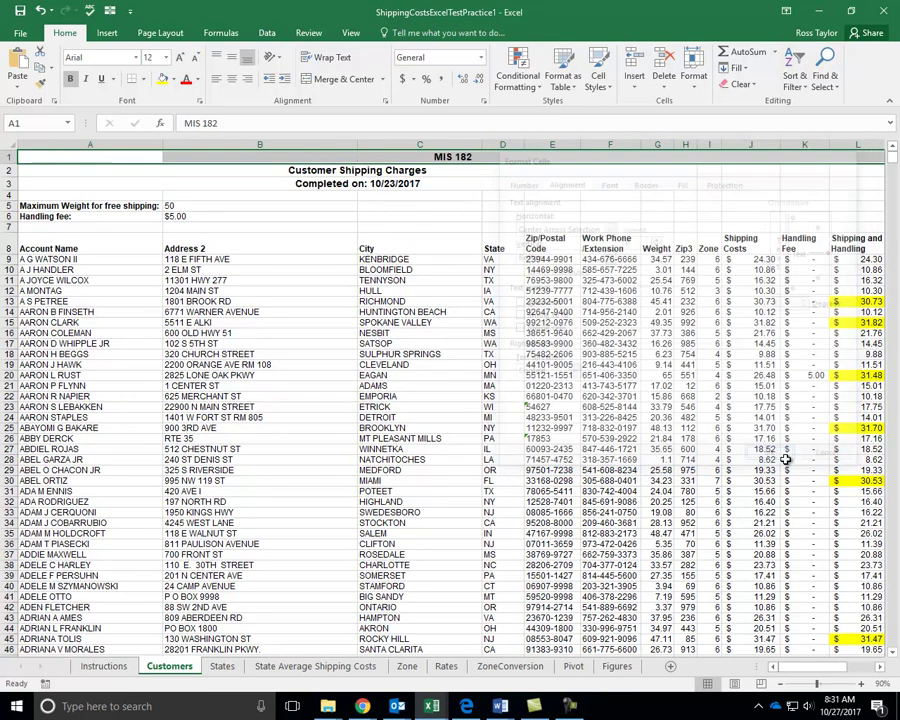
# Apply Center Across Selection to the "Customer Shipping Charges" title over A2:L2
pyautogui.moveTo(124, 177); pyautogui.dragTo(540, 167)
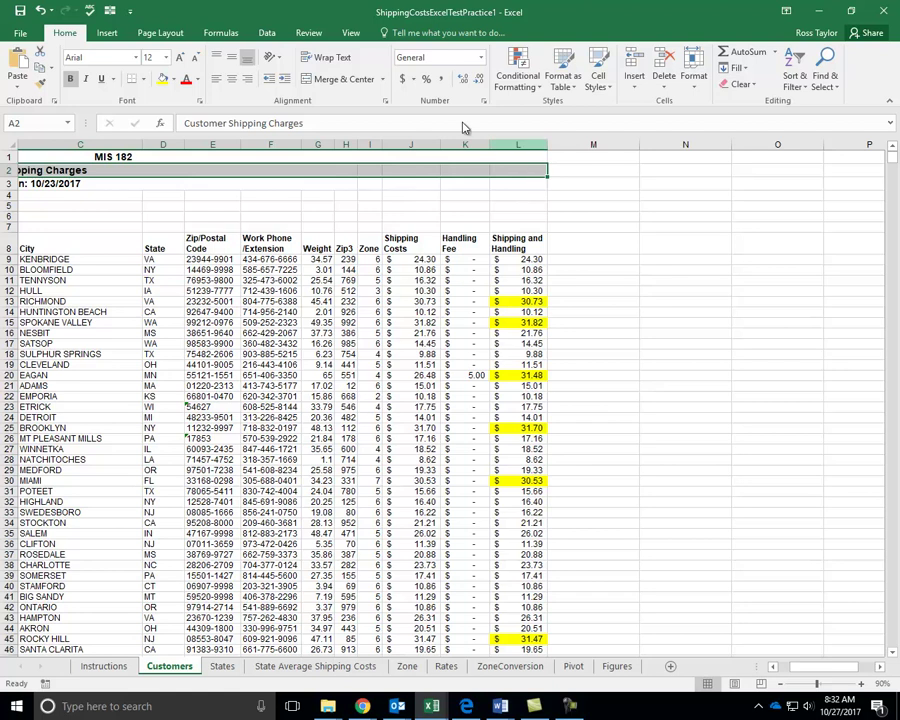
pyautogui.click(384, 101)
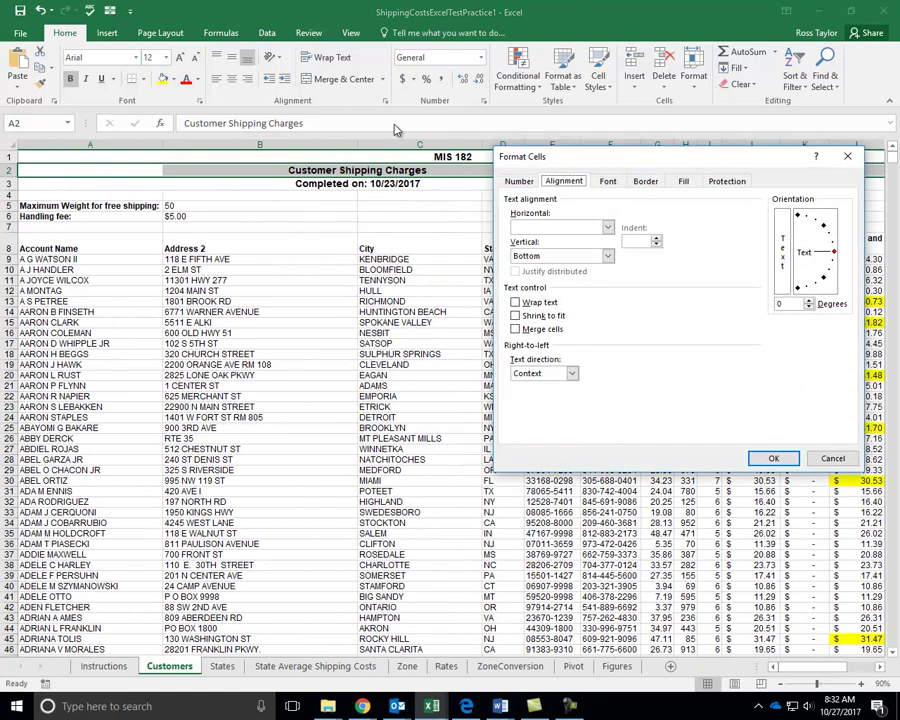
pyautogui.click(609, 228)
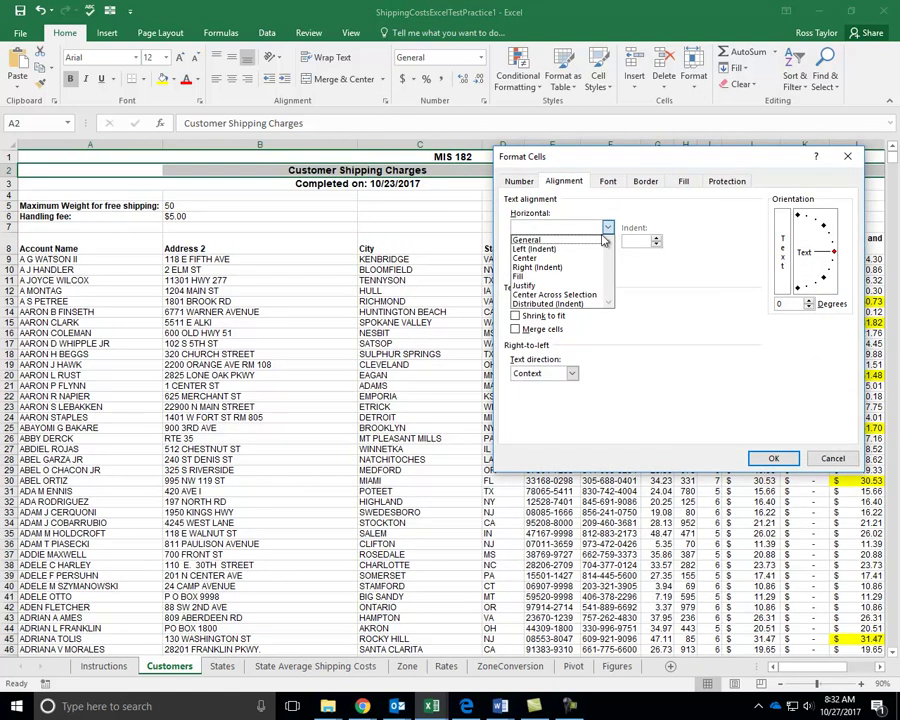
pyautogui.click(568, 292)
pyautogui.click(776, 459)
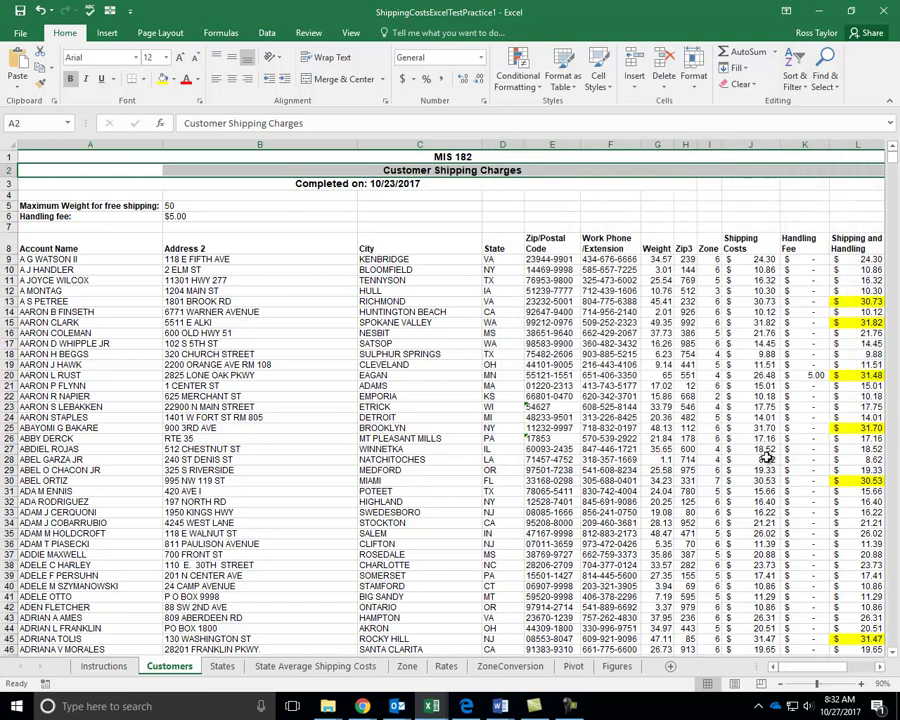
# Apply Center Across Selection to the "Completed on" date line over A3:L3
pyautogui.moveTo(66, 184); pyautogui.dragTo(373, 188)
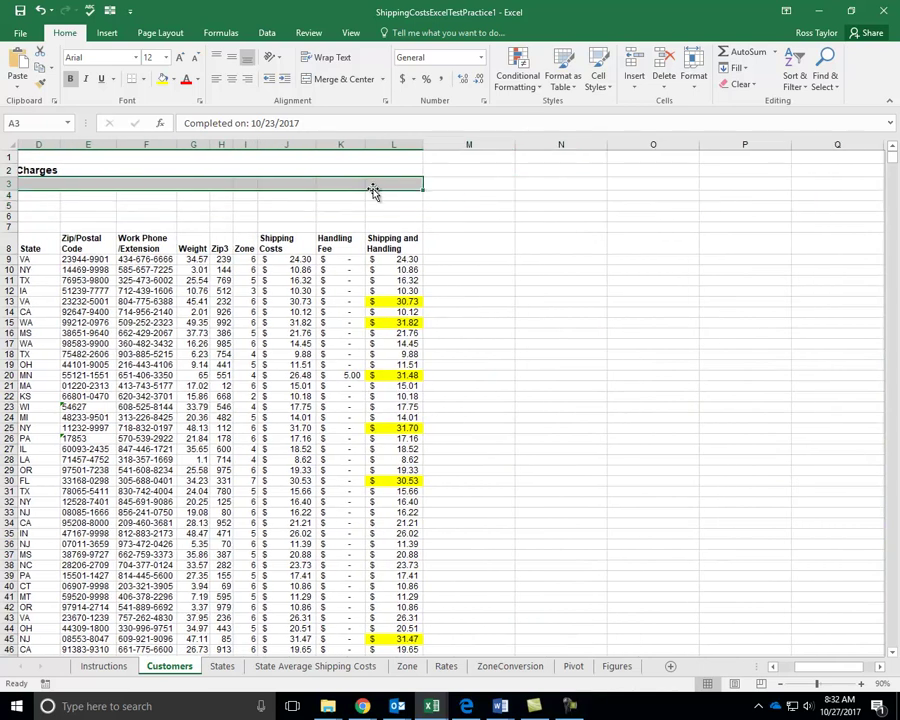
pyautogui.click(385, 104)
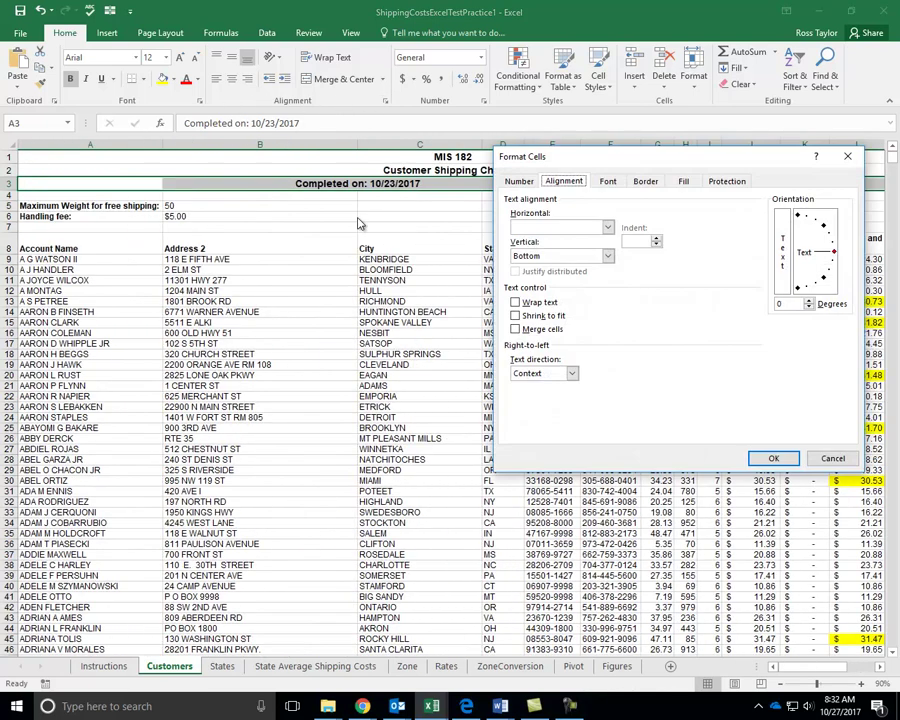
pyautogui.click(607, 228)
pyautogui.click(555, 295)
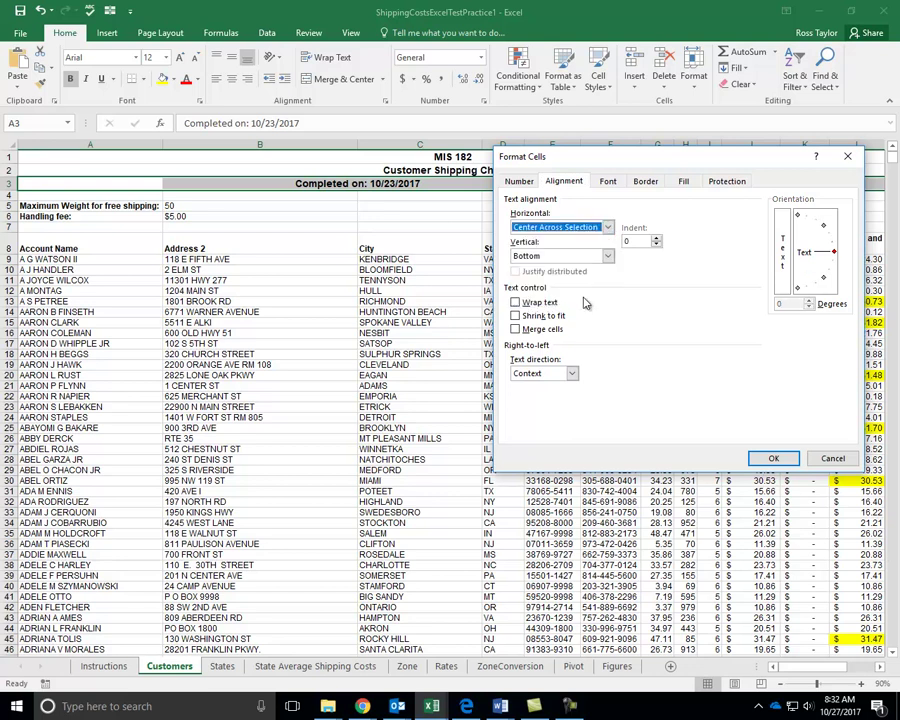
pyautogui.click(773, 458)
pyautogui.click(666, 438)
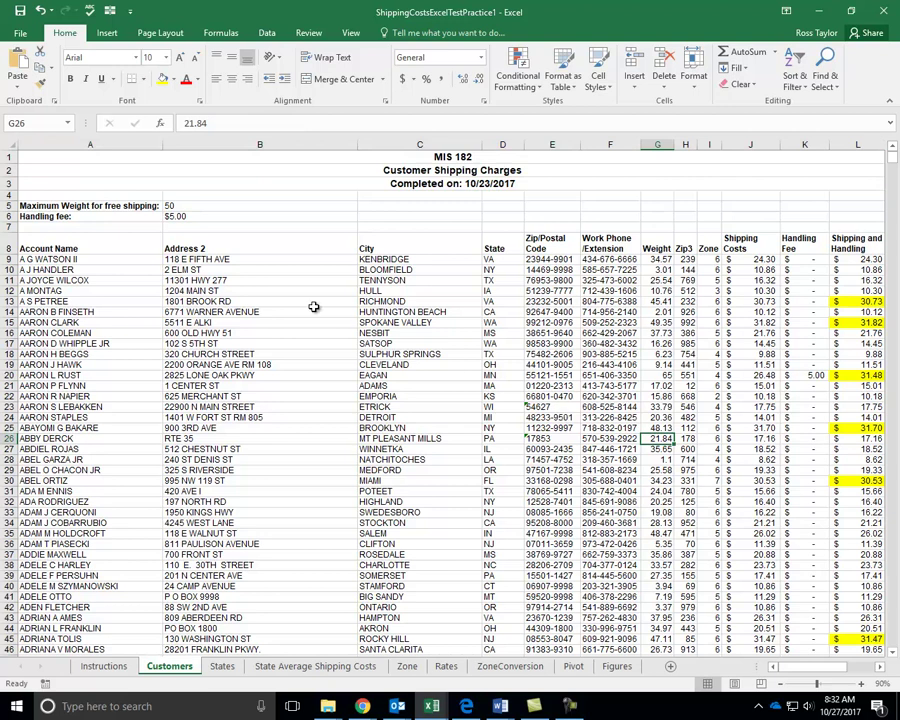
# Check the weight and handling fee labels in A5:A6 and widen the Address 2 column slightly
pyautogui.click(95, 206)
pyautogui.click(136, 218)
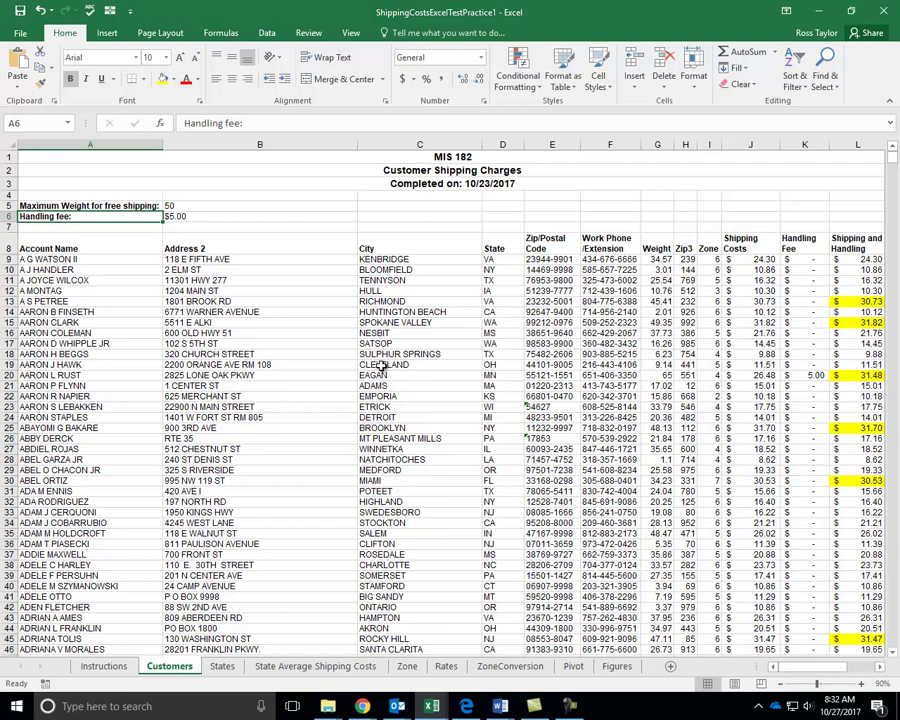
pyautogui.scroll(-2, 381, 360)
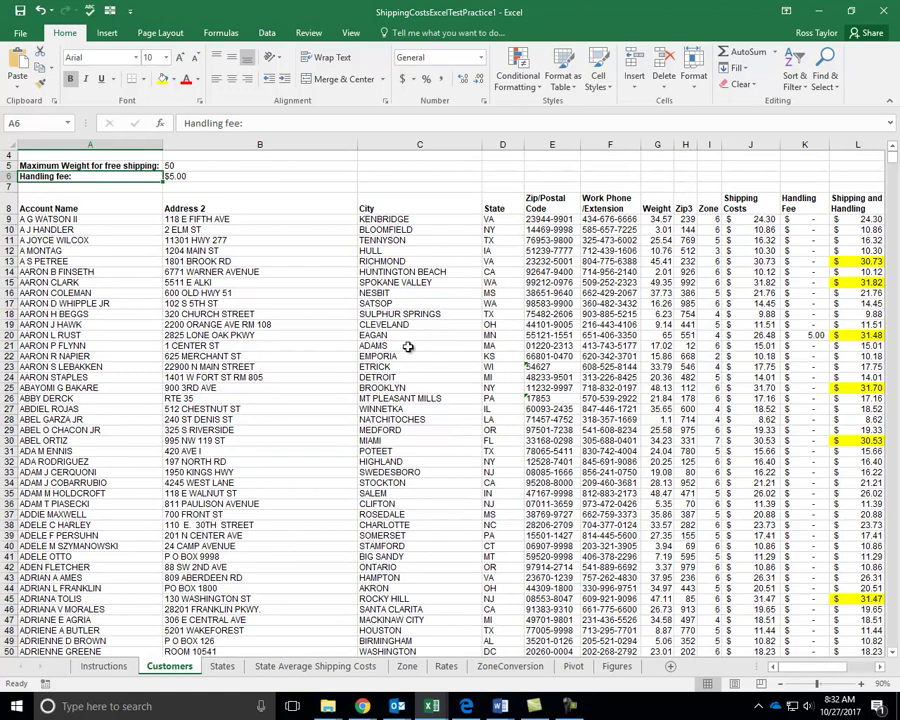
pyautogui.click(296, 225)
pyautogui.moveTo(356, 144); pyautogui.dragTo(358, 144)
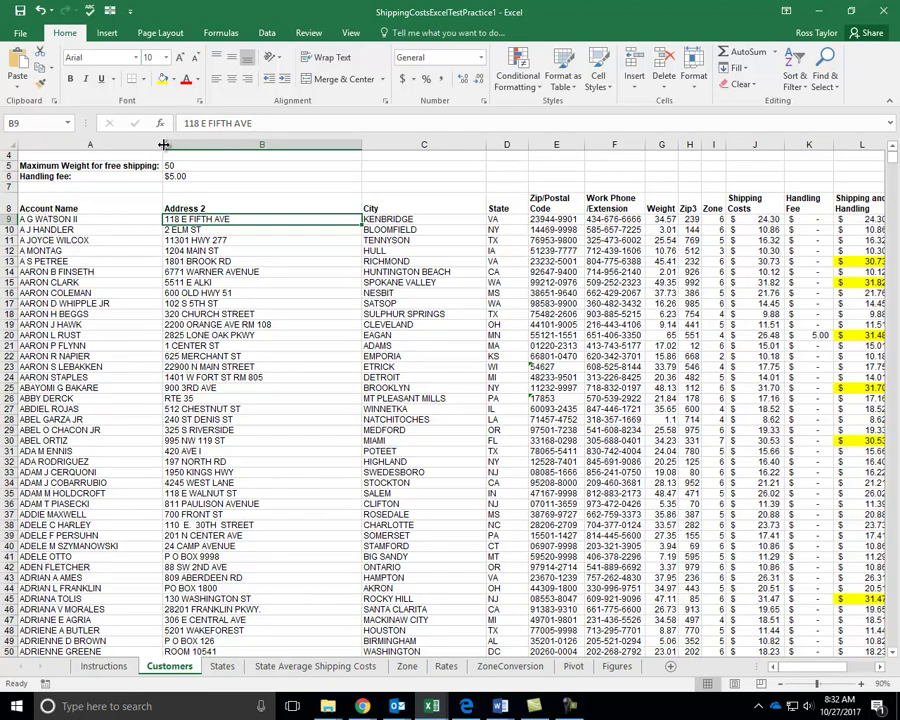
# Try auto-fitting column A's width and check the summary labels below the customer list
pyautogui.doubleClick(163, 144)
pyautogui.click(318, 241)
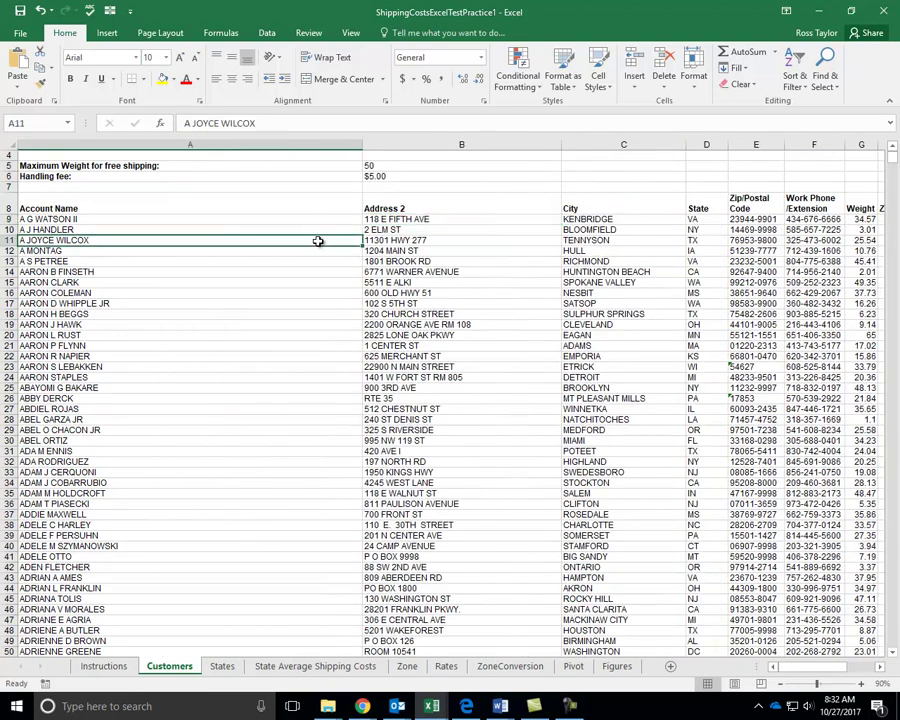
pyautogui.hotkey('ctrl', 'Down')
pyautogui.hotkey('ctrl', 'Down')
pyautogui.hotkey('ctrl', 'Down')
pyautogui.hotkey('ctrl', 'Down')
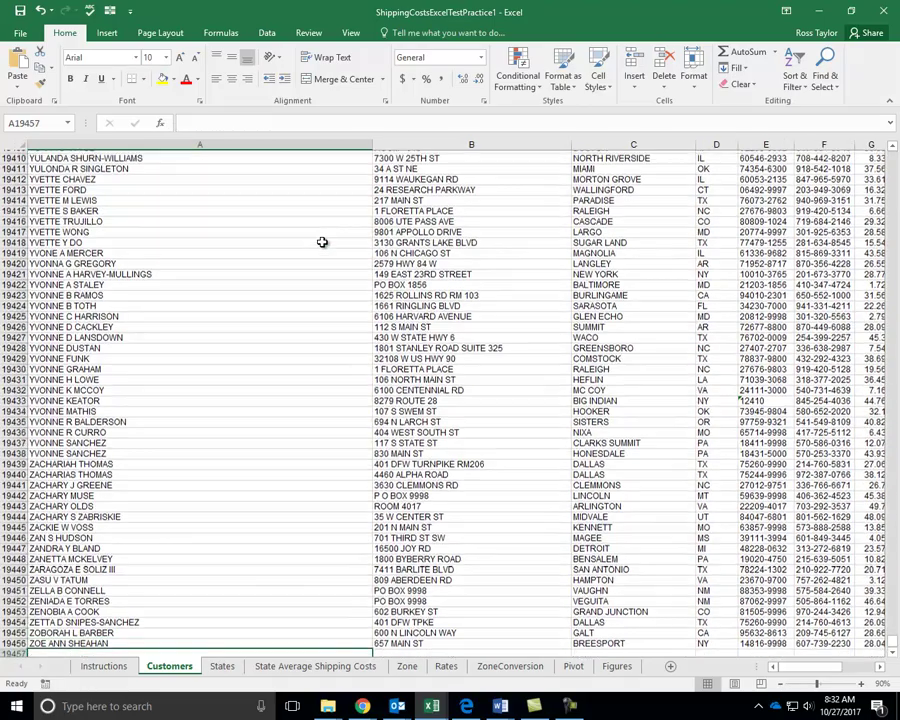
pyautogui.press('Down')
pyautogui.press('Down')
pyautogui.press('Down')
pyautogui.press('Down')
pyautogui.press('Down')
pyautogui.press('Down')
pyautogui.press('Down')
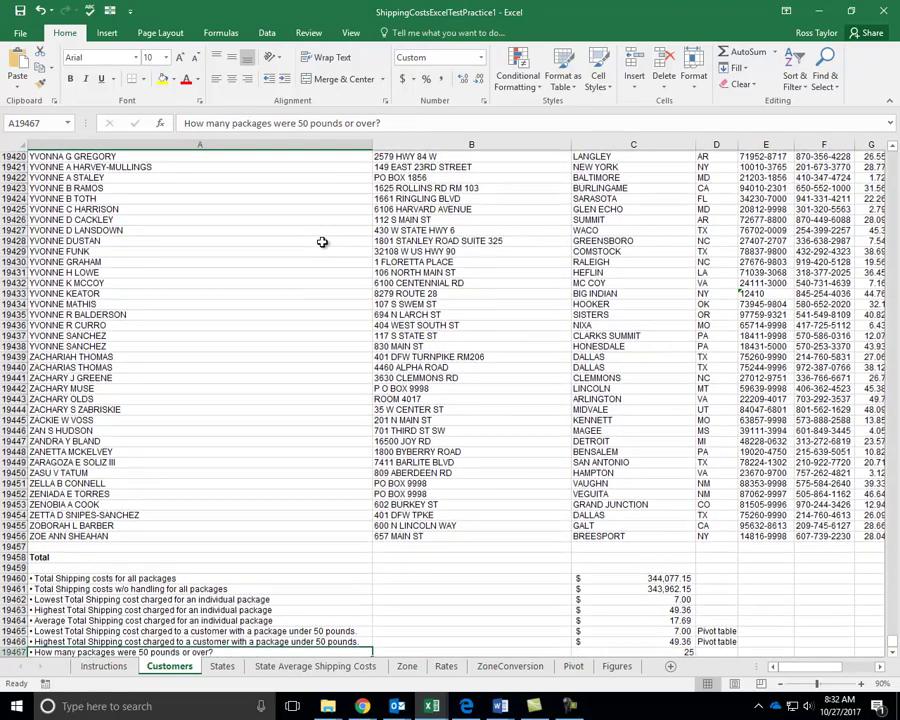
pyautogui.press('Up')
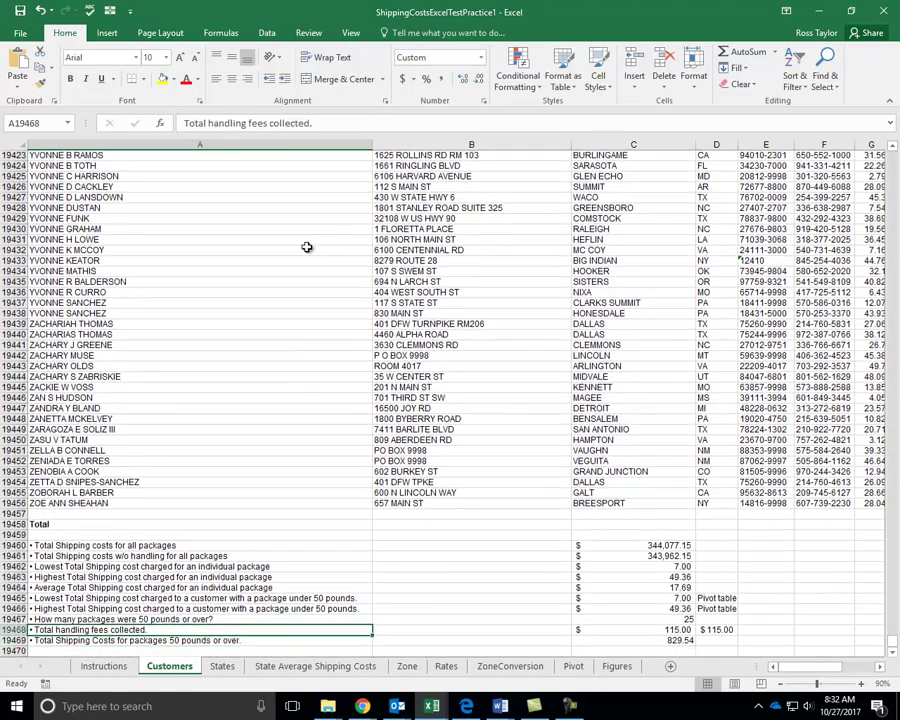
# Undo the auto-fit of column A's width
pyautogui.scroll(10, 304, 246)
pyautogui.scroll(20, 301, 253)
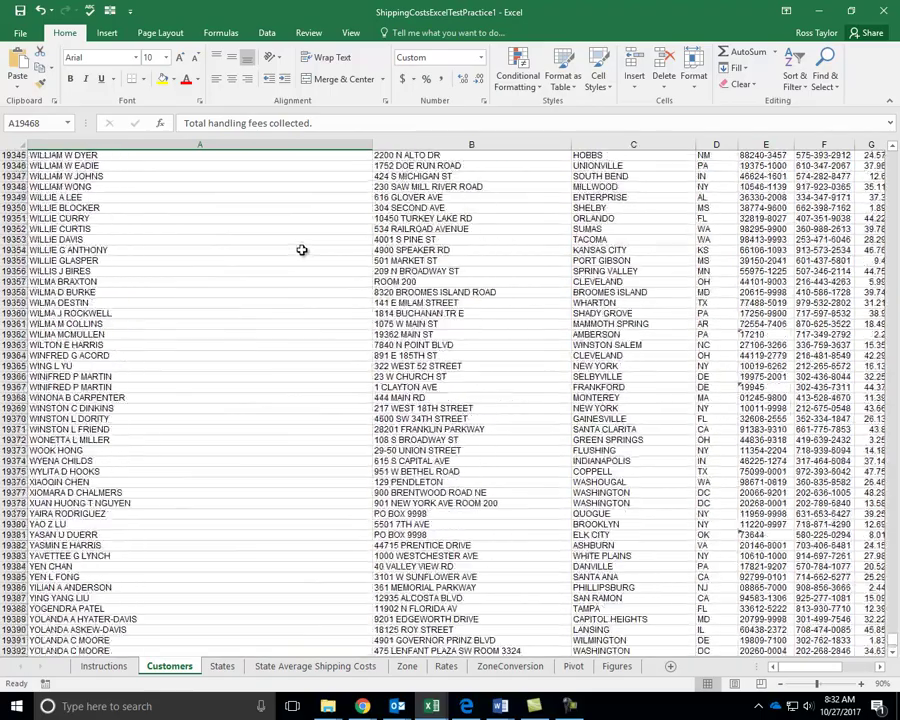
pyautogui.scroll(19, 304, 246)
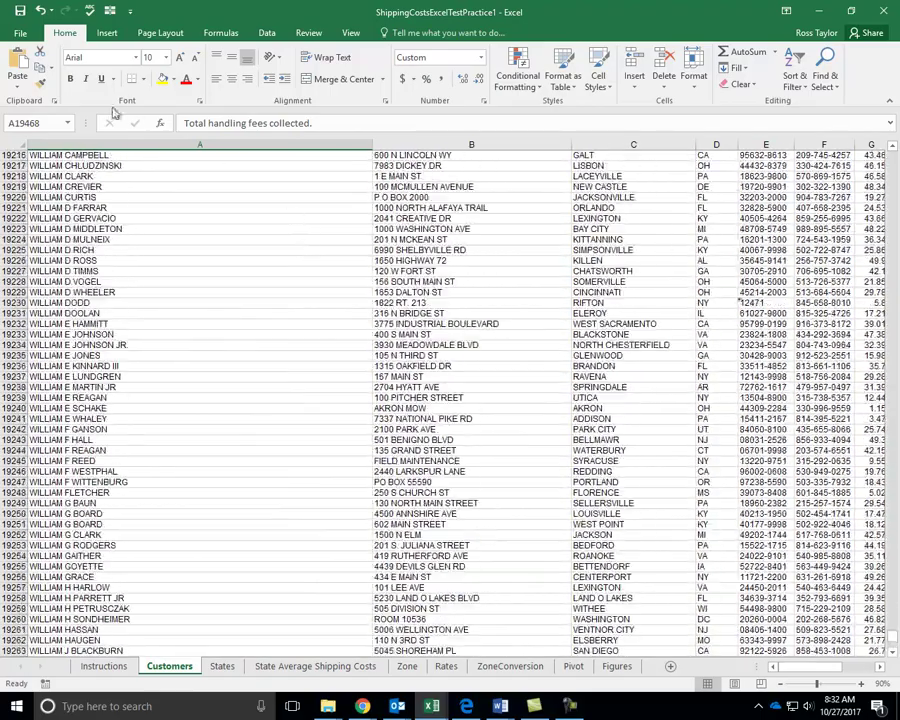
pyautogui.click(40, 12)
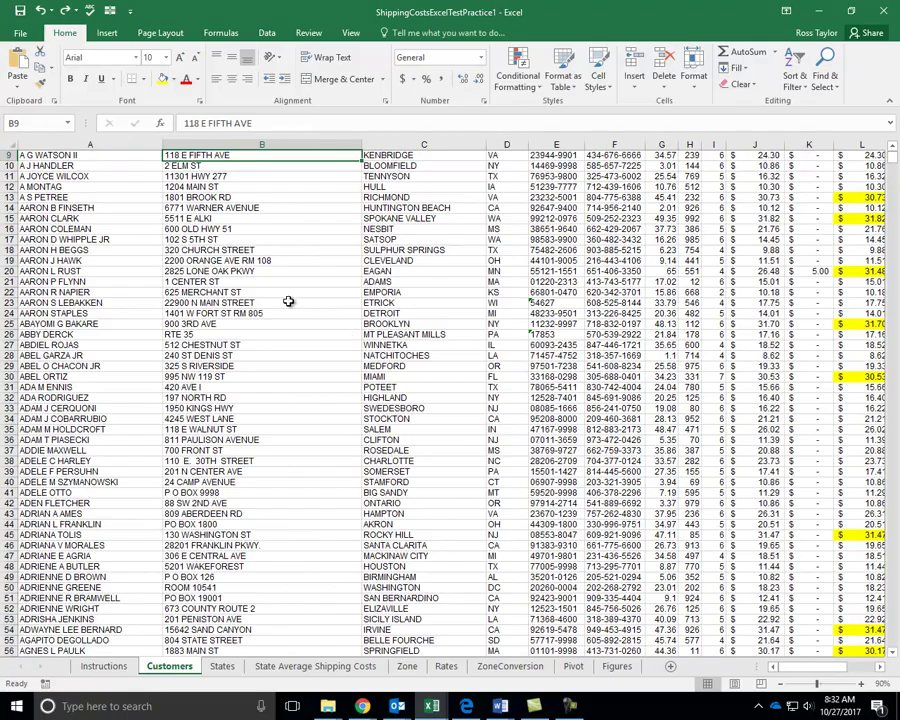
# Examine how the names and addresses fit columns A and B down the customer list, and return to the first records
pyautogui.click(205, 212)
pyautogui.scroll(-13, 140, 241)
pyautogui.scroll(-20, 201, 342)
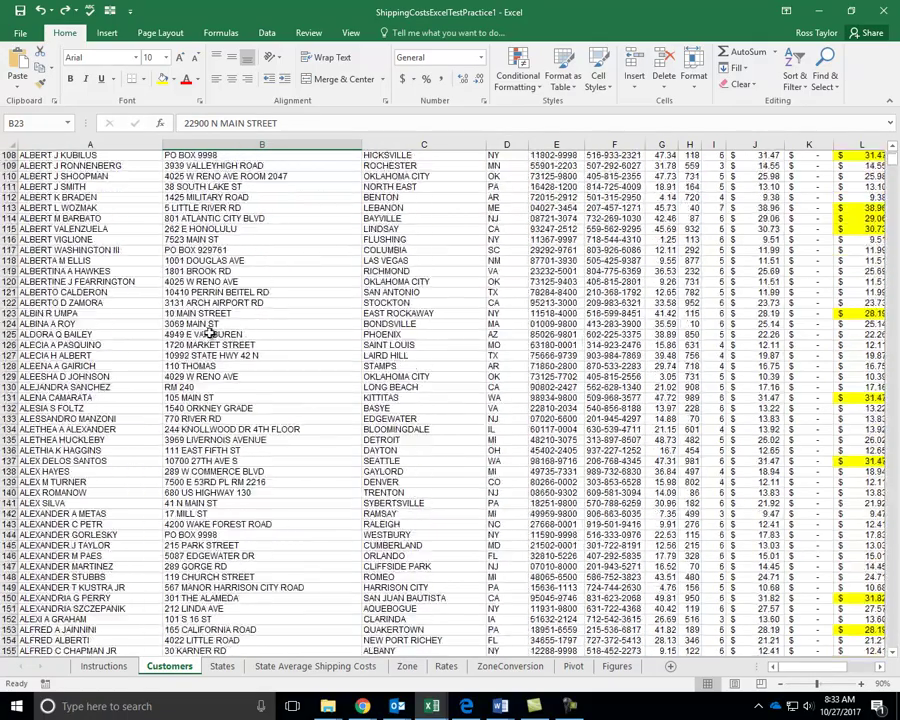
pyautogui.click(113, 338)
pyautogui.scroll(13, 113, 335)
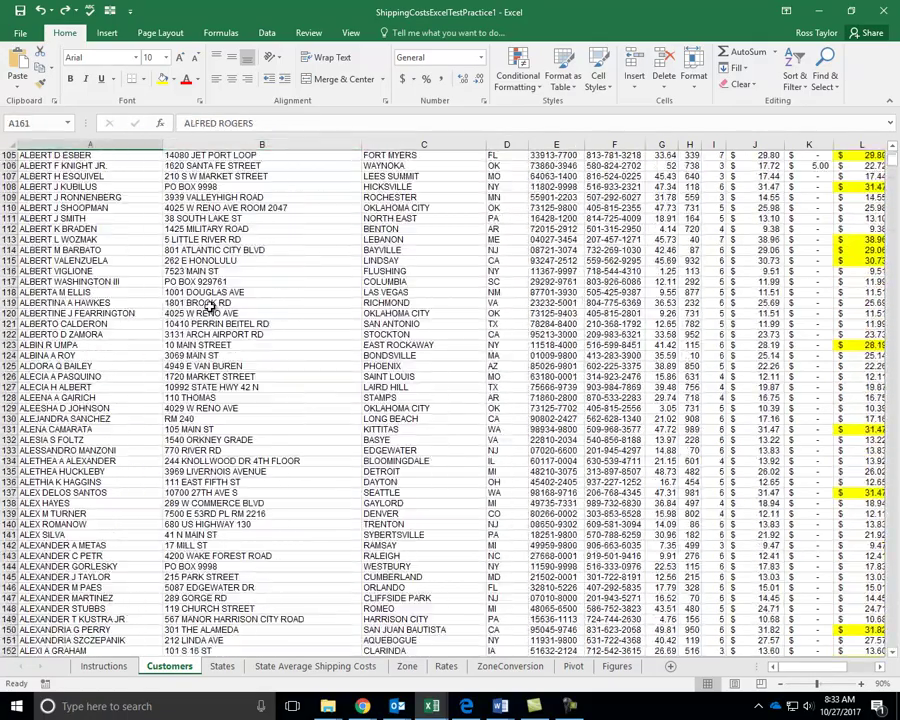
pyautogui.press('pageup')
pyautogui.press('pageup')
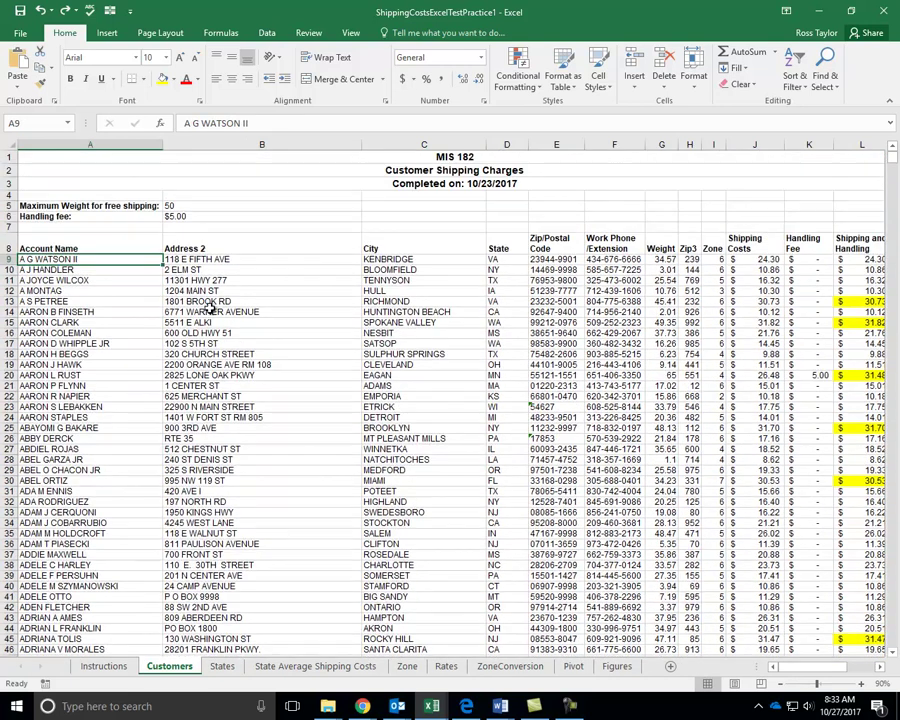
pyautogui.click(570, 343)
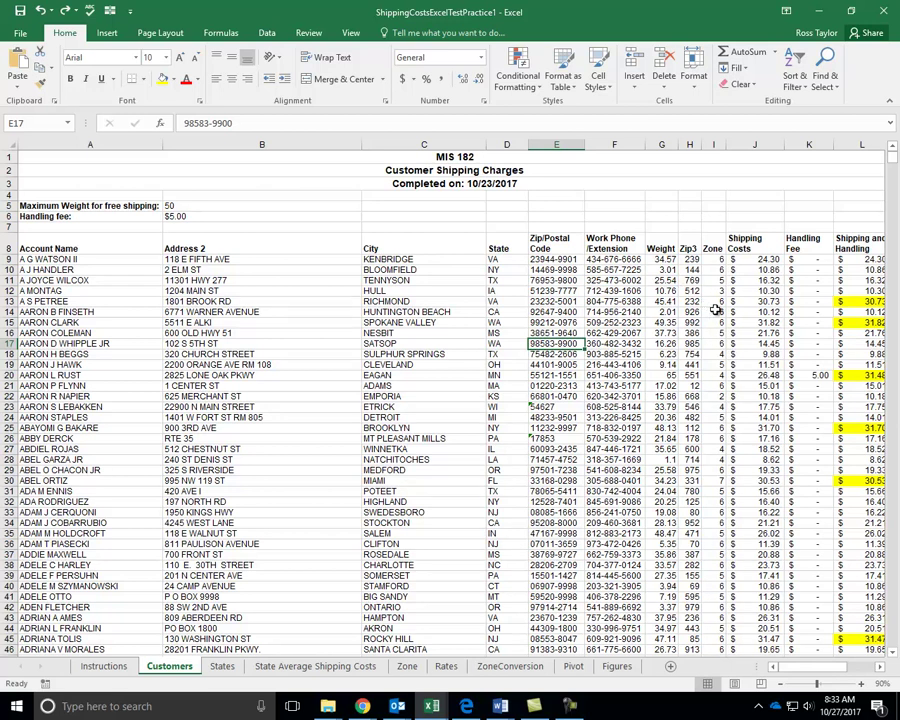
# Centre the Shipping Costs, Handling Fee and Shipping and Handling headers in J8:L8 horizontally
pyautogui.moveTo(755, 243); pyautogui.dragTo(891, 248)
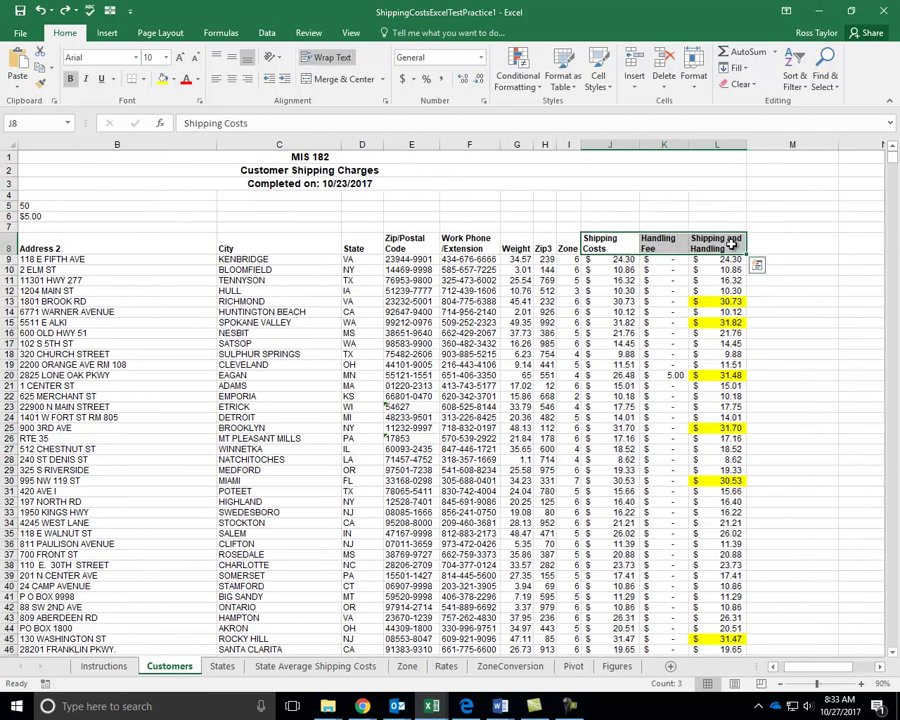
pyautogui.click(233, 81)
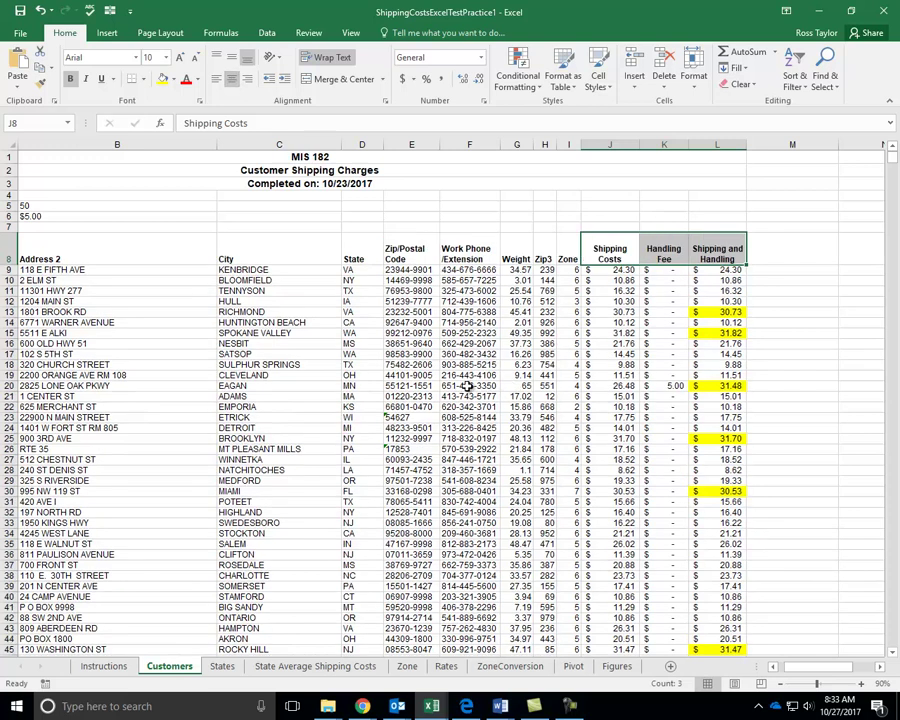
pyautogui.hscroll(-3, 464, 381)
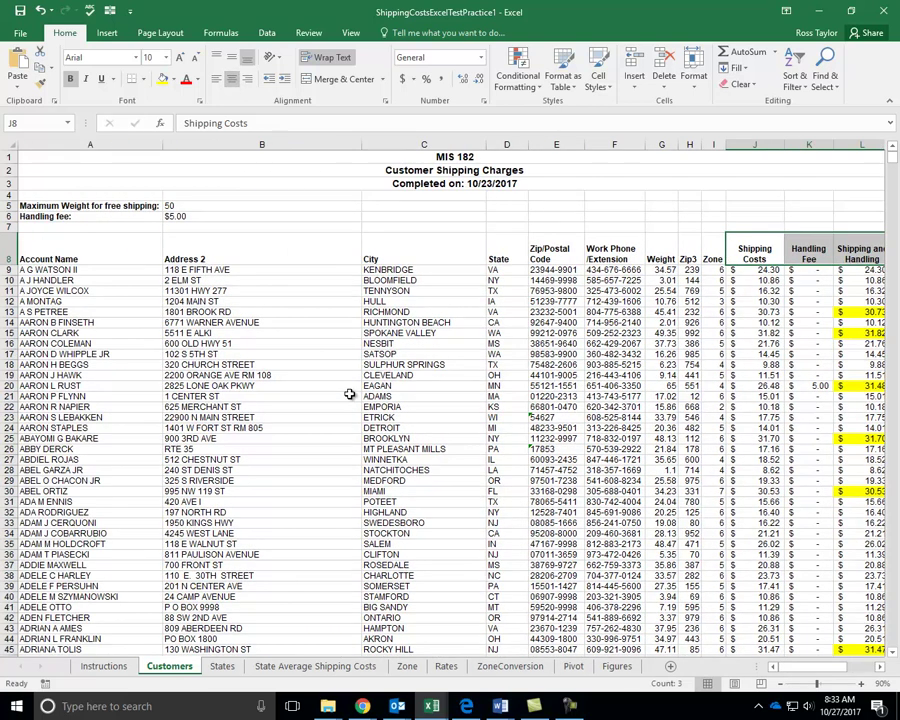
# Bold the summary labels in A19460:A19469 below the customer list's Total row
pyautogui.scroll(-8, 349, 394)
pyautogui.click(272, 357)
pyautogui.press('End')
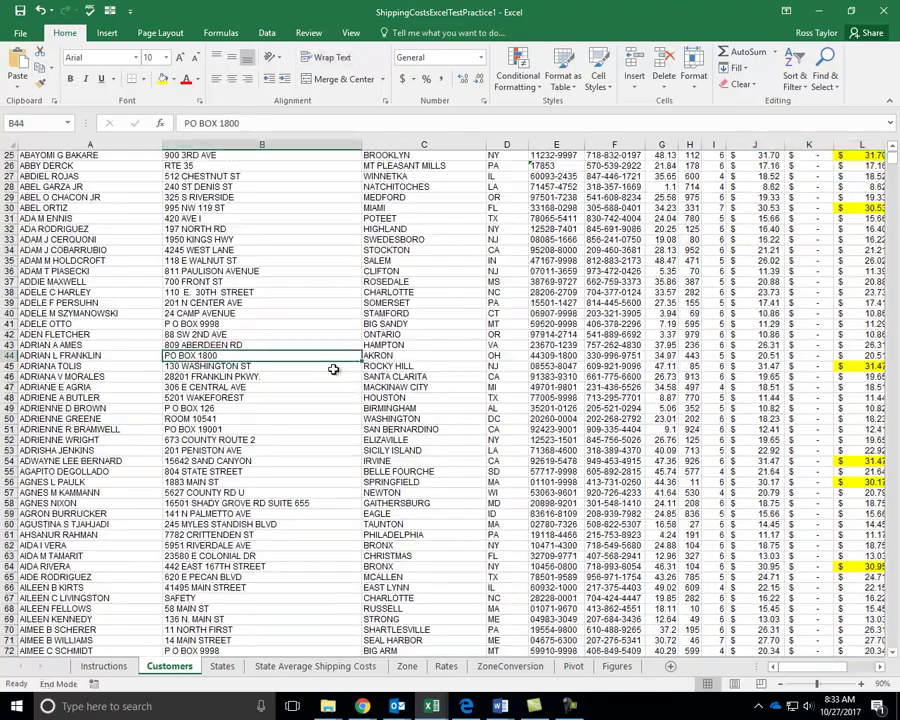
pyautogui.press('Left')
pyautogui.press('End')
pyautogui.press('Down')
pyautogui.press('Down')
pyautogui.press('Down')
pyautogui.press('Down')
pyautogui.press('Down')
pyautogui.press('Down')
pyautogui.press('Down')
pyautogui.press('Up')
pyautogui.press('Up')
pyautogui.press('Up')
pyautogui.press('Up')
pyautogui.press('Up')
pyautogui.press('Up')
pyautogui.press('Up')
pyautogui.press('Up')
pyautogui.hotkey('shift', 'Down')
pyautogui.hotkey('shift', 'Down')
pyautogui.hotkey('shift', 'Down')
pyautogui.hotkey('shift', 'Down')
pyautogui.hotkey('shift', 'Down')
pyautogui.hotkey('shift', 'Down')
pyautogui.hotkey('shift', 'Down')
pyautogui.hotkey('shift', 'Down')
pyautogui.hotkey('shift', 'Down')
pyautogui.hotkey('shift', 'Down')
pyautogui.hotkey('shift', 'Down')
pyautogui.hotkey('shift', 'Down')
pyautogui.hotkey('shift', 'Down')
pyautogui.hotkey('shift', 'Down')
pyautogui.hotkey('shift', 'Down')
pyautogui.hotkey('shift', 'Down')
pyautogui.hotkey('shift', 'Down')
pyautogui.hotkey('shift', 'Down')
pyautogui.hotkey('shift', 'Down')
pyautogui.hotkey('shift', 'Up')
pyautogui.hotkey('shift', 'Up')
pyautogui.hotkey('shift', 'Up')
pyautogui.hotkey('shift', 'Up')
pyautogui.hotkey('shift', 'Up')
pyautogui.hotkey('shift', 'Up')
pyautogui.hotkey('shift', 'Up')
pyautogui.hotkey('shift', 'Up')
pyautogui.hotkey('shift', 'Up')
pyautogui.hotkey('shift', 'Up')
pyautogui.hotkey('shift', 'Up')
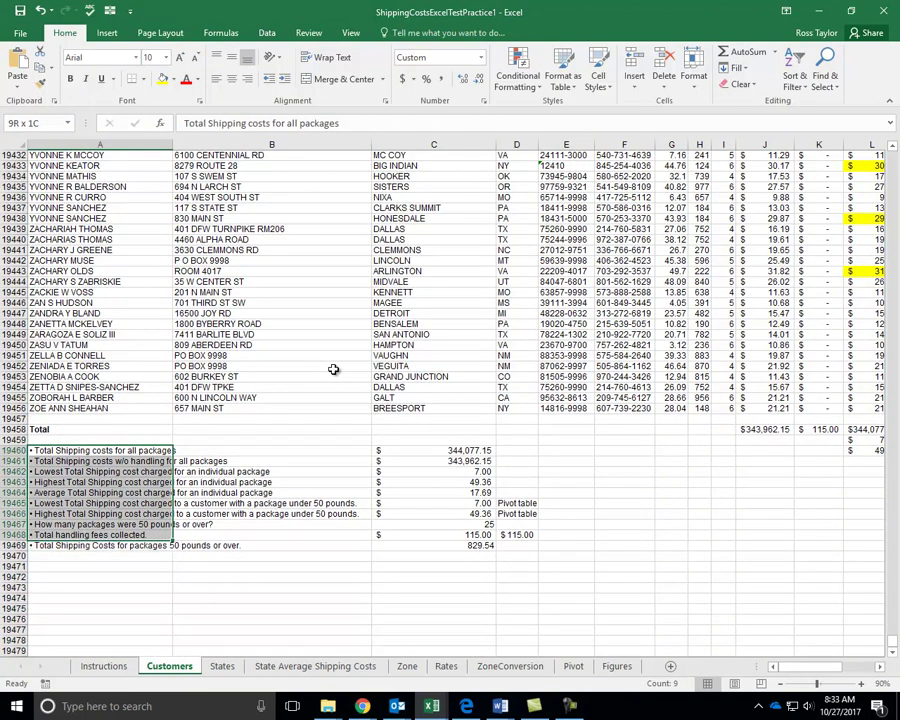
pyautogui.hotkey('ctrl', 'b')
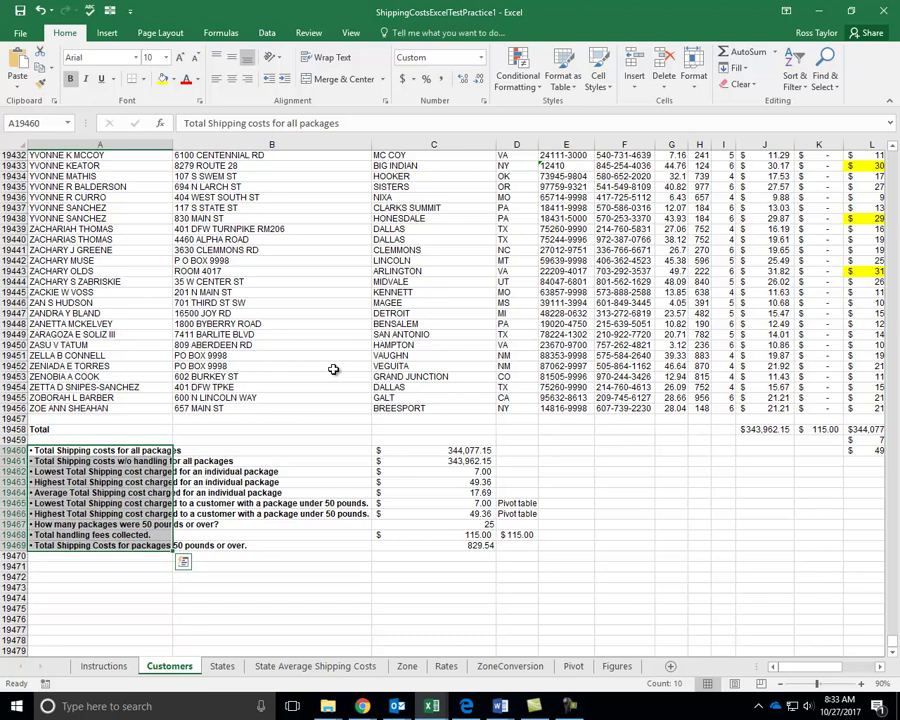
pyautogui.press('Up')
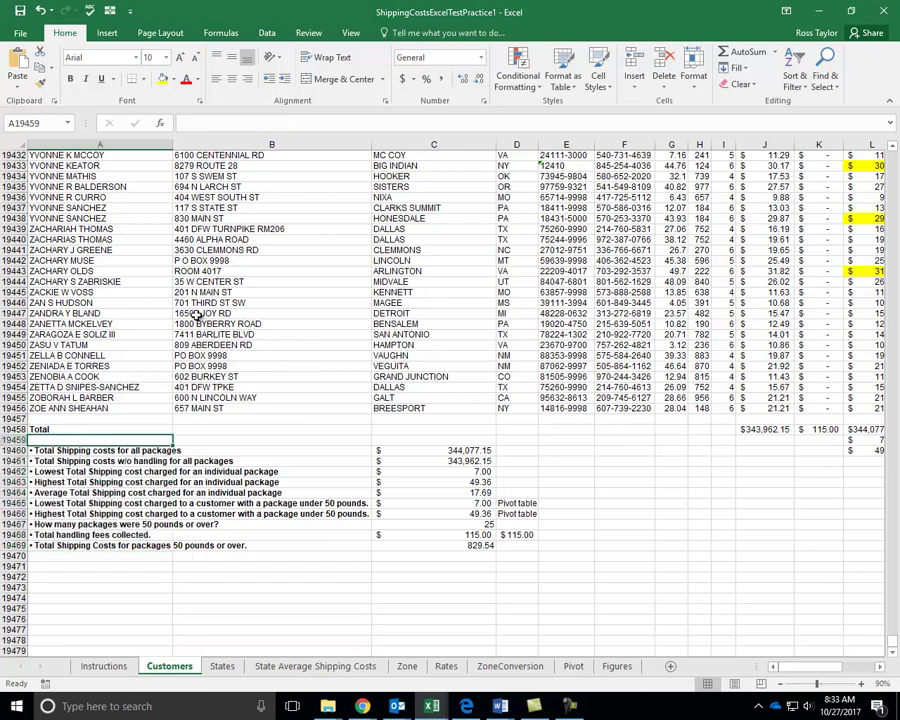
pyautogui.click(90, 451)
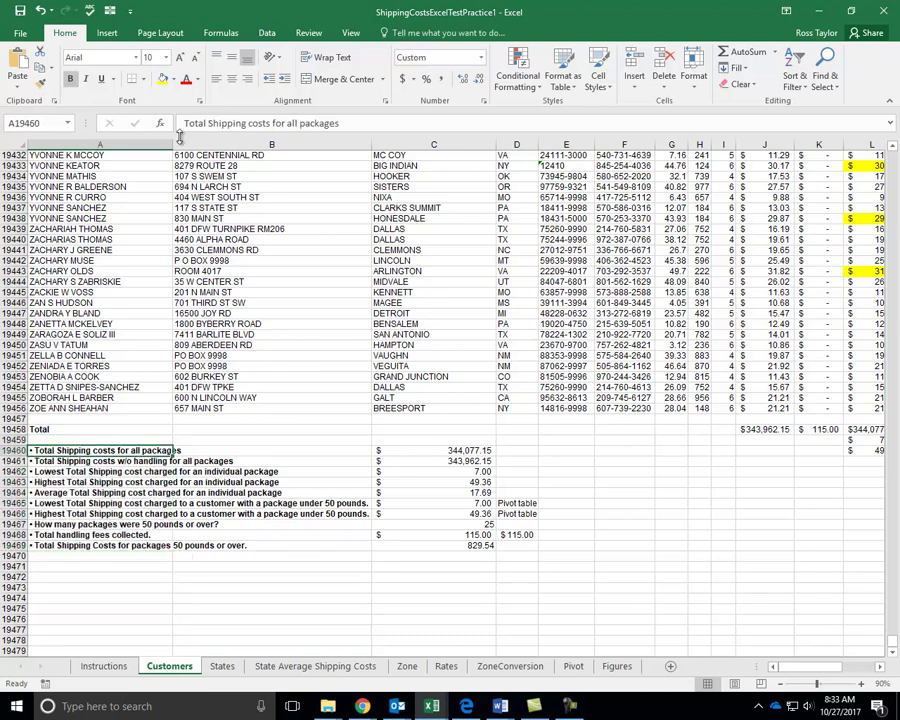
pyautogui.moveTo(60, 545); pyautogui.dragTo(50, 456)
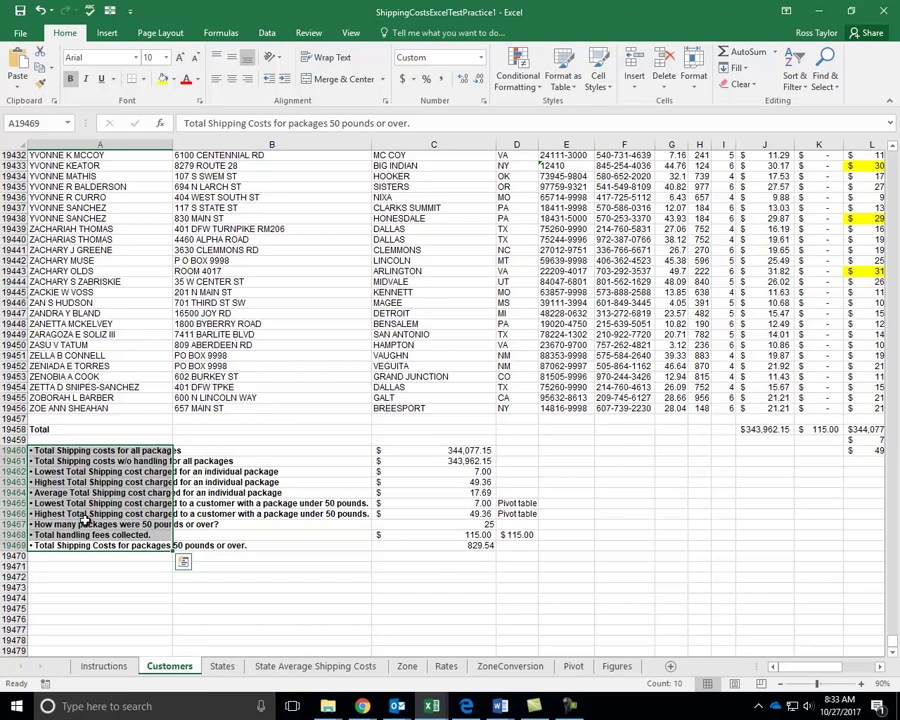
pyautogui.click(186, 122)
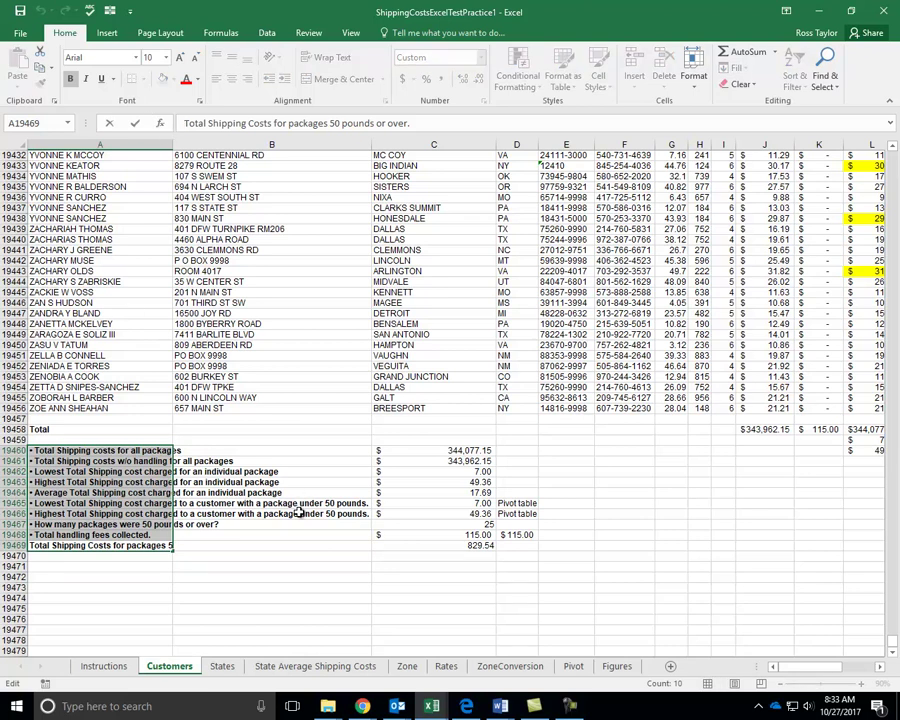
pyautogui.click(752, 85)
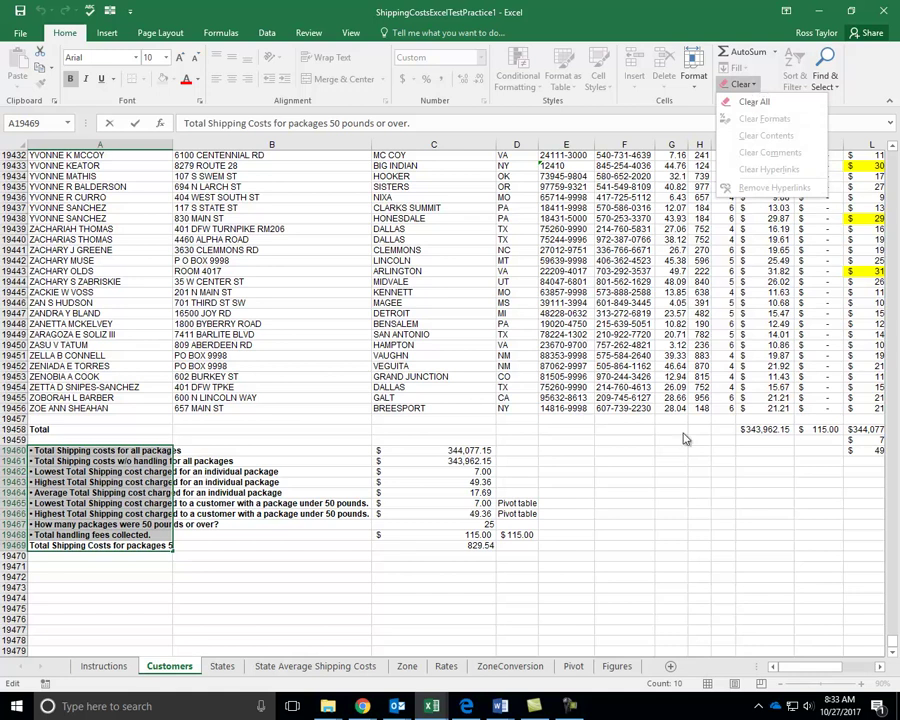
pyautogui.click(116, 456)
# Clear the bullet formatting from the summary label in A19460 and copy its plain format to the labels through A19469
pyautogui.click(108, 452)
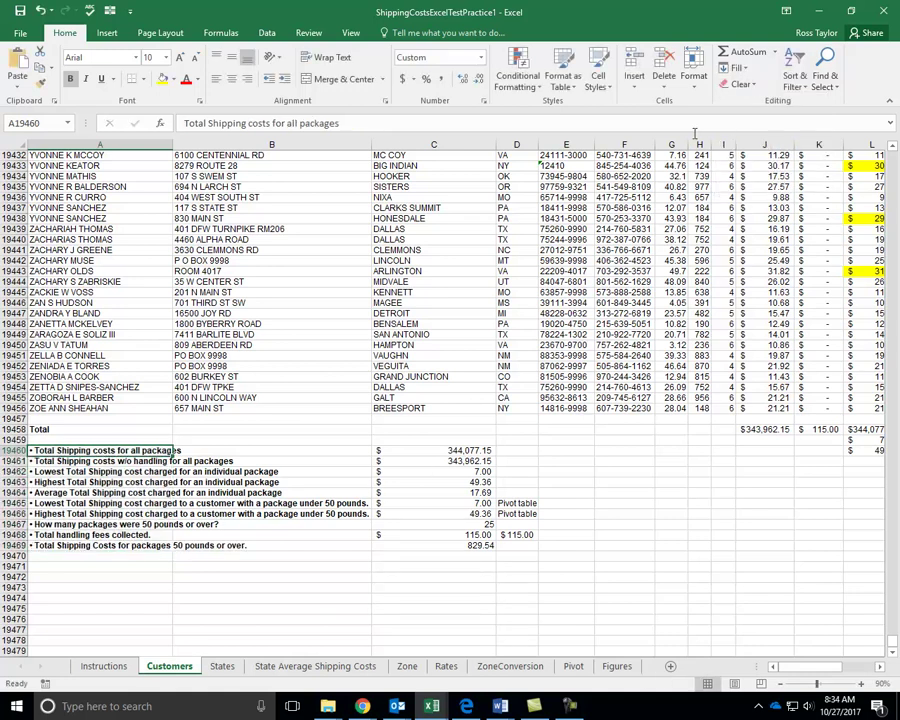
pyautogui.click(745, 84)
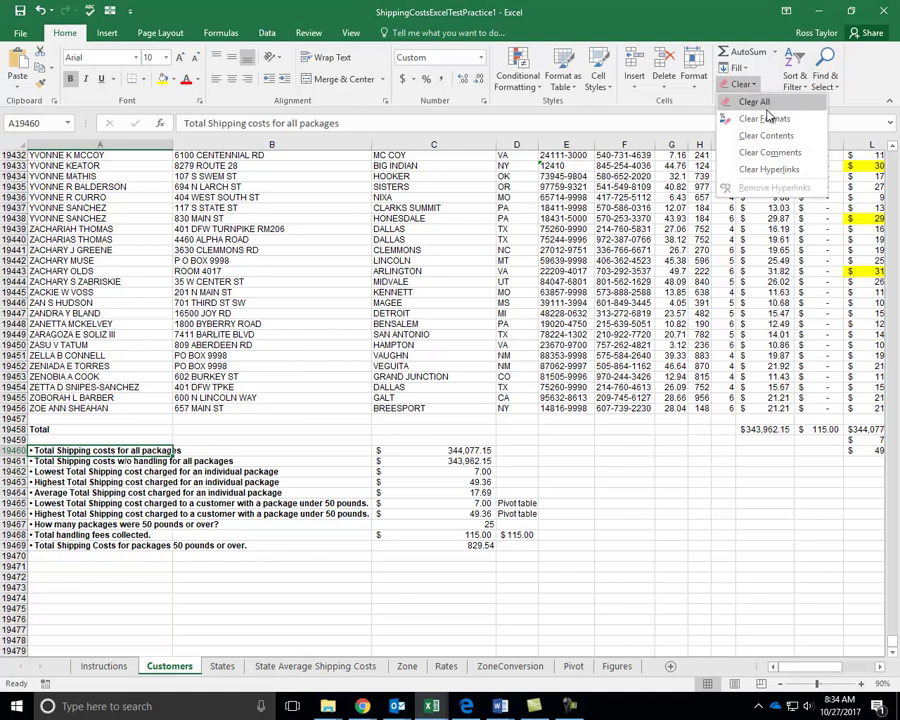
pyautogui.click(766, 118)
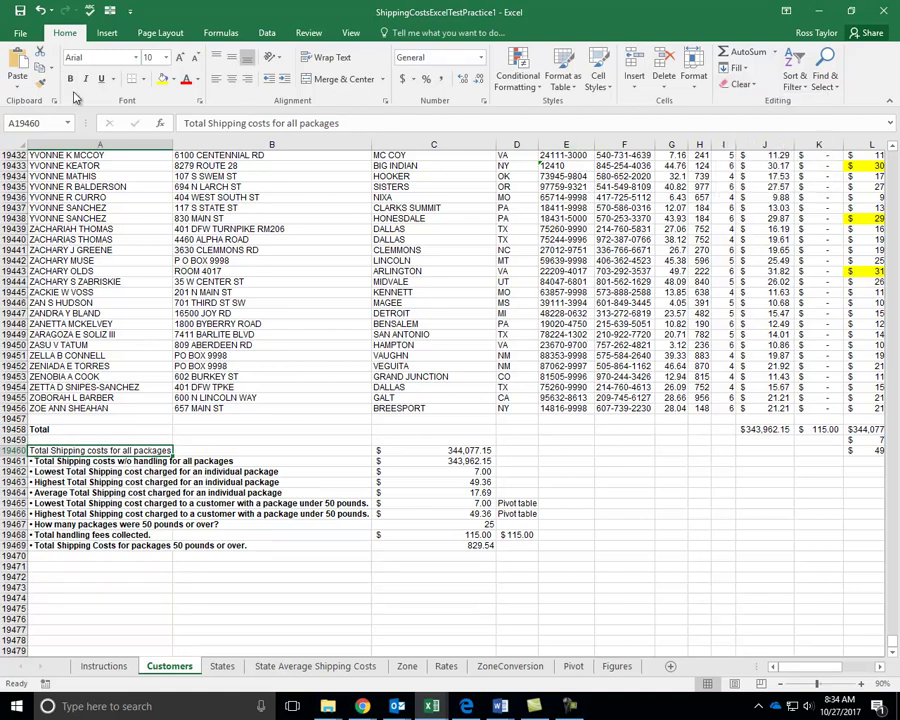
pyautogui.click(40, 84)
pyautogui.moveTo(70, 461); pyautogui.dragTo(64, 545)
pyautogui.moveTo(70, 450); pyautogui.dragTo(64, 545)
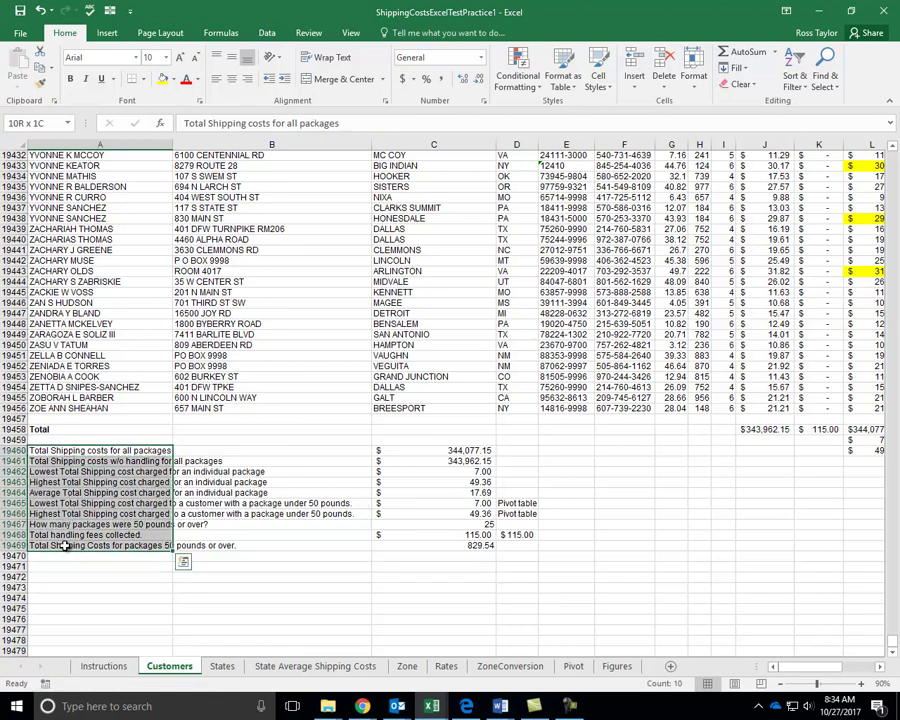
# Bold the unbulleted summary labels in A19460:A19469 and return to cell A1
pyautogui.click(70, 78)
pyautogui.click(454, 590)
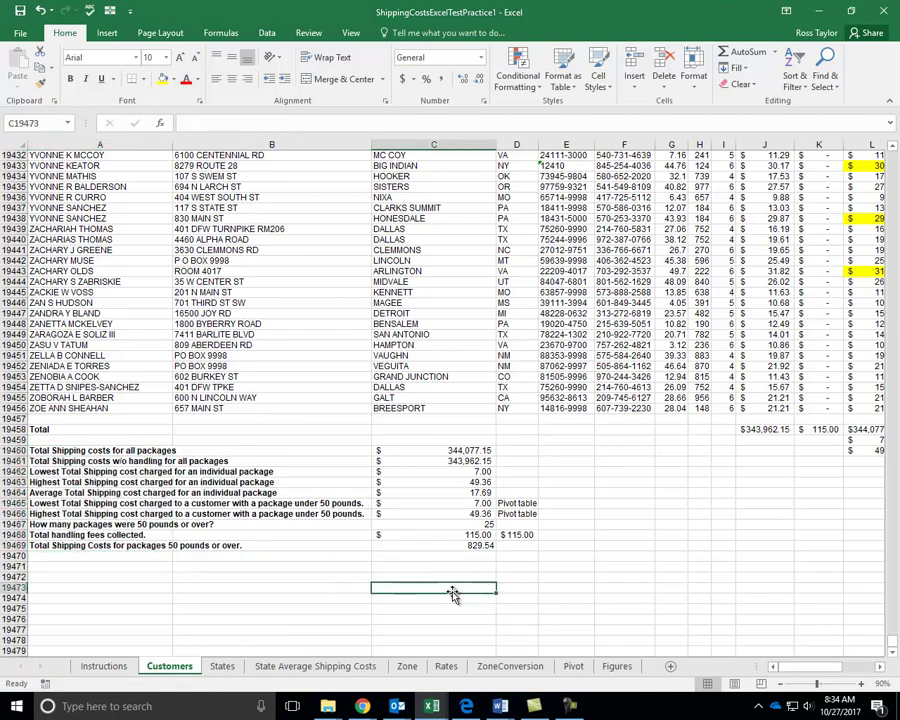
pyautogui.hotkey('ctrl', 'Home')
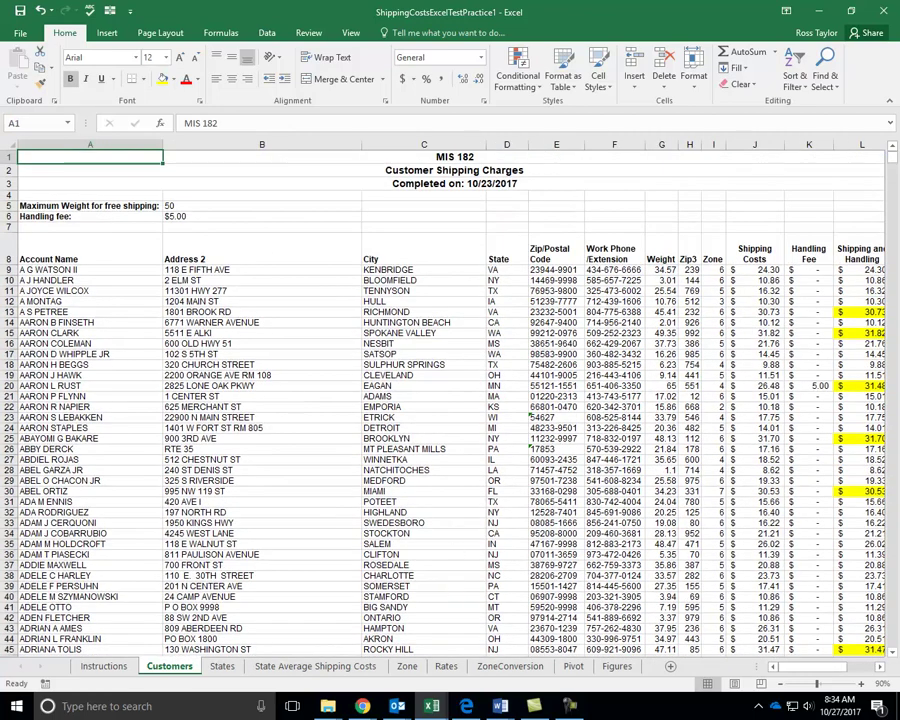